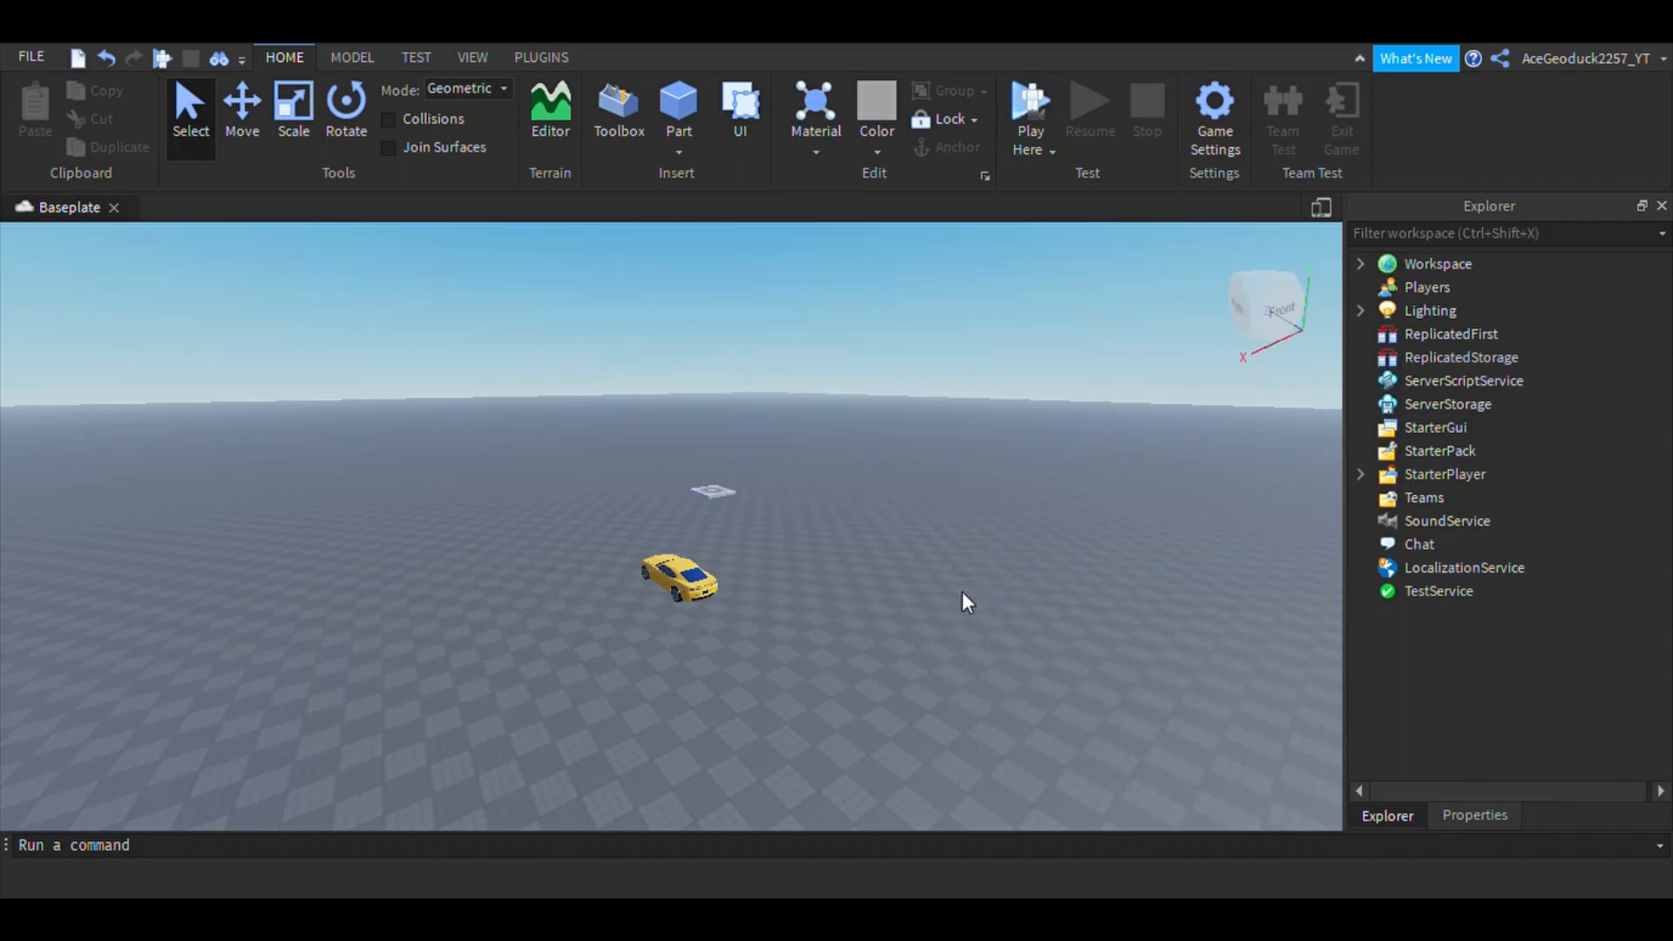
Step: Create a new traffic signal setup with the traffic signal plugin and confirm its directions
{"action": "right_click_drag", "start_coordinate": [962, 591], "coordinate": [962, 591]}
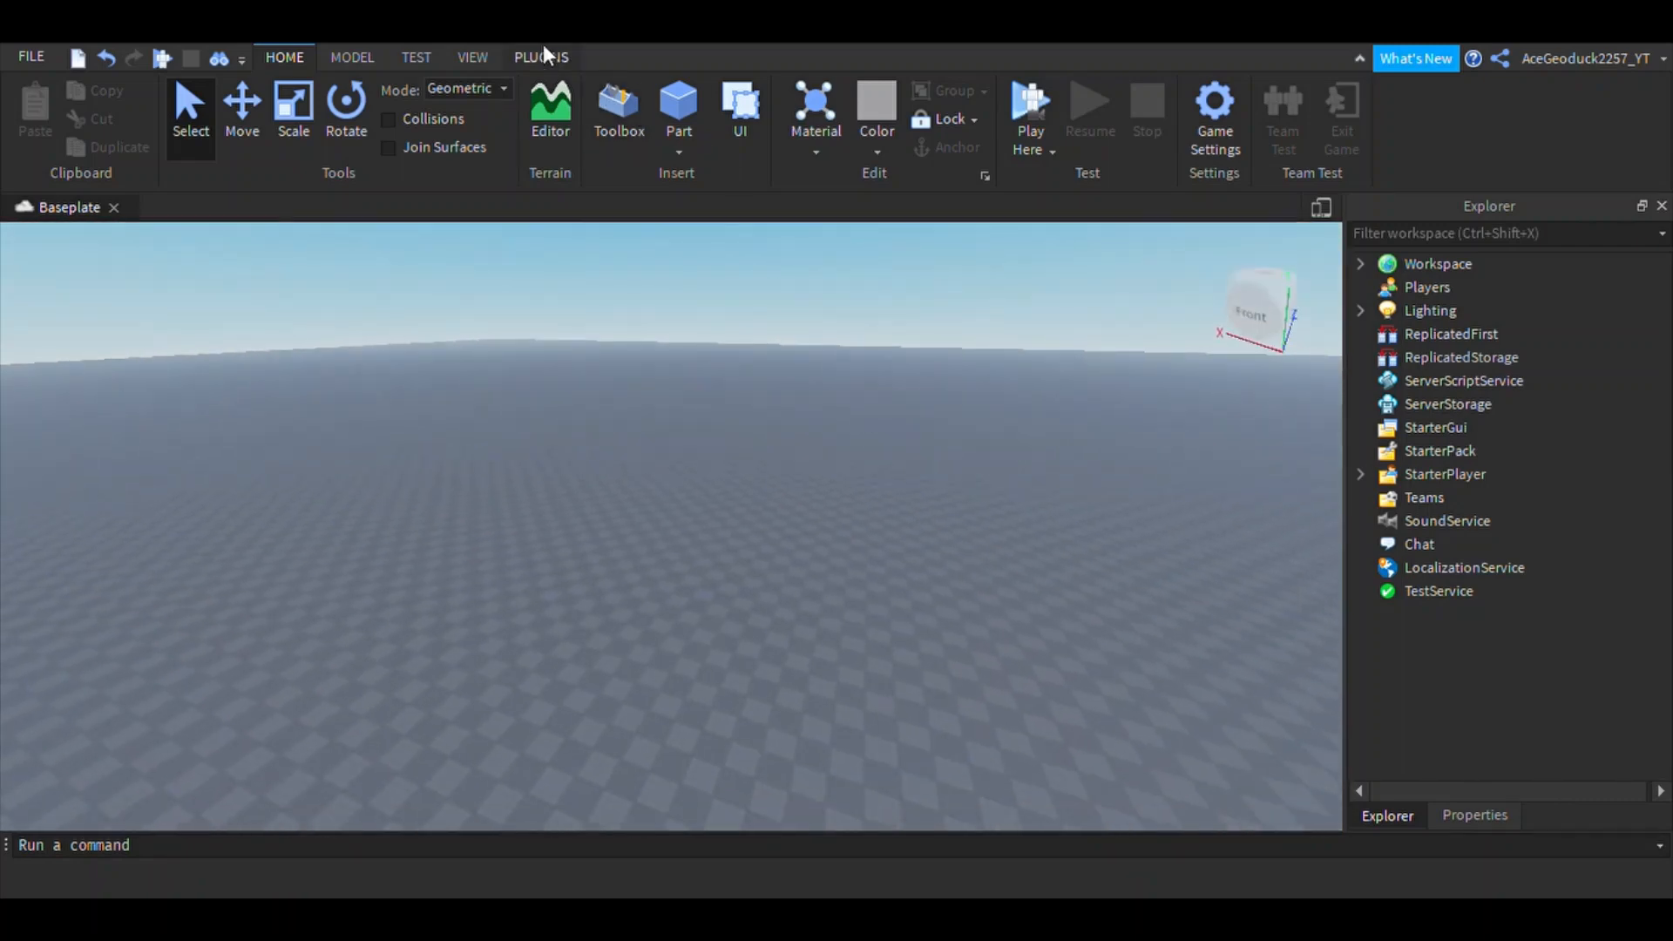
{"action": "left_click", "coordinate": [530, 56]}
{"action": "left_click", "coordinate": [918, 155]}
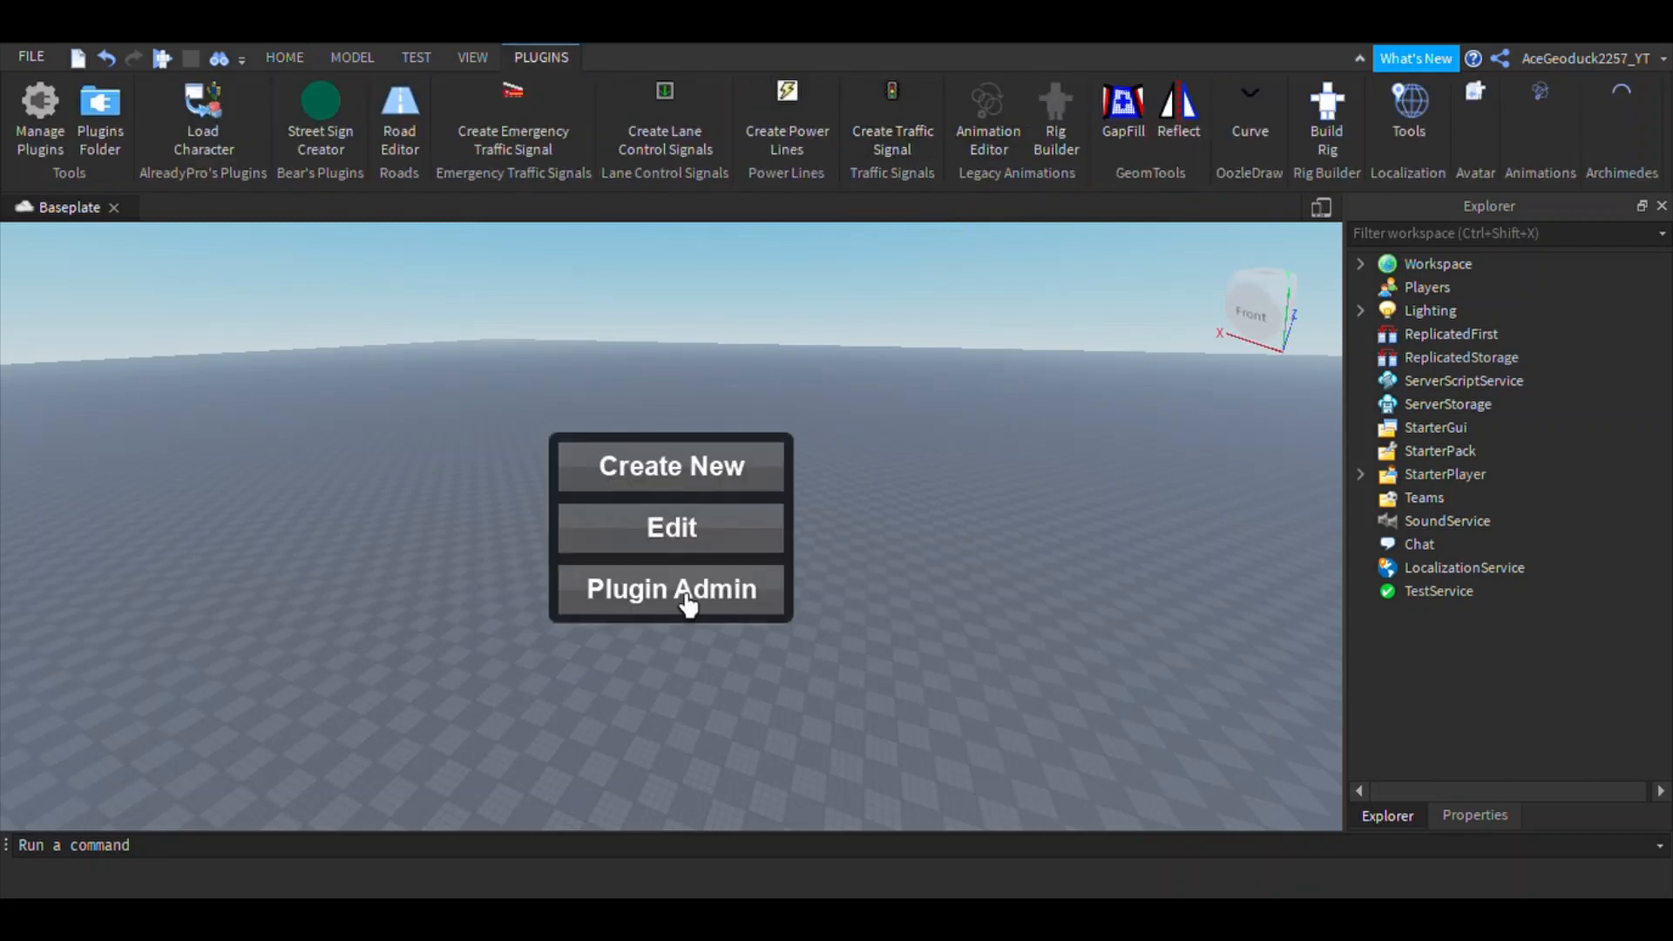
{"action": "left_click", "coordinate": [698, 532]}
{"action": "left_click", "coordinate": [734, 597]}
{"action": "left_click", "coordinate": [941, 604]}
{"action": "right_click_drag", "start_coordinate": [941, 604], "coordinate": [941, 603]}
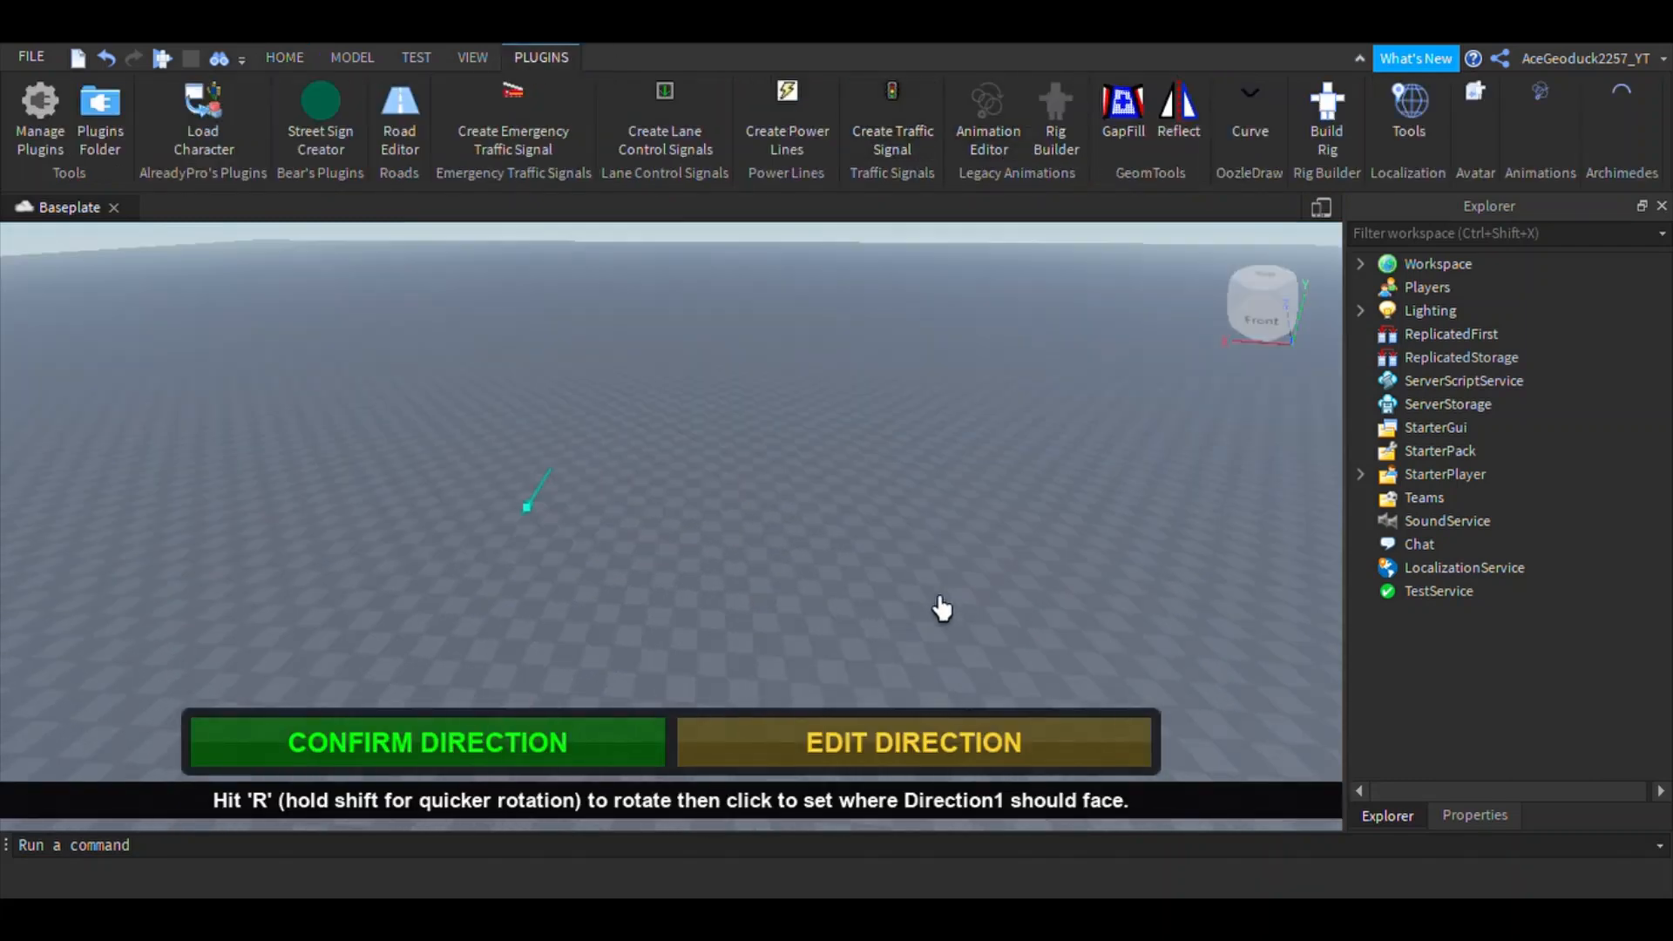
{"action": "left_click", "coordinate": [520, 768]}
{"action": "left_click", "coordinate": [520, 770]}
{"action": "left_click", "coordinate": [516, 763]}
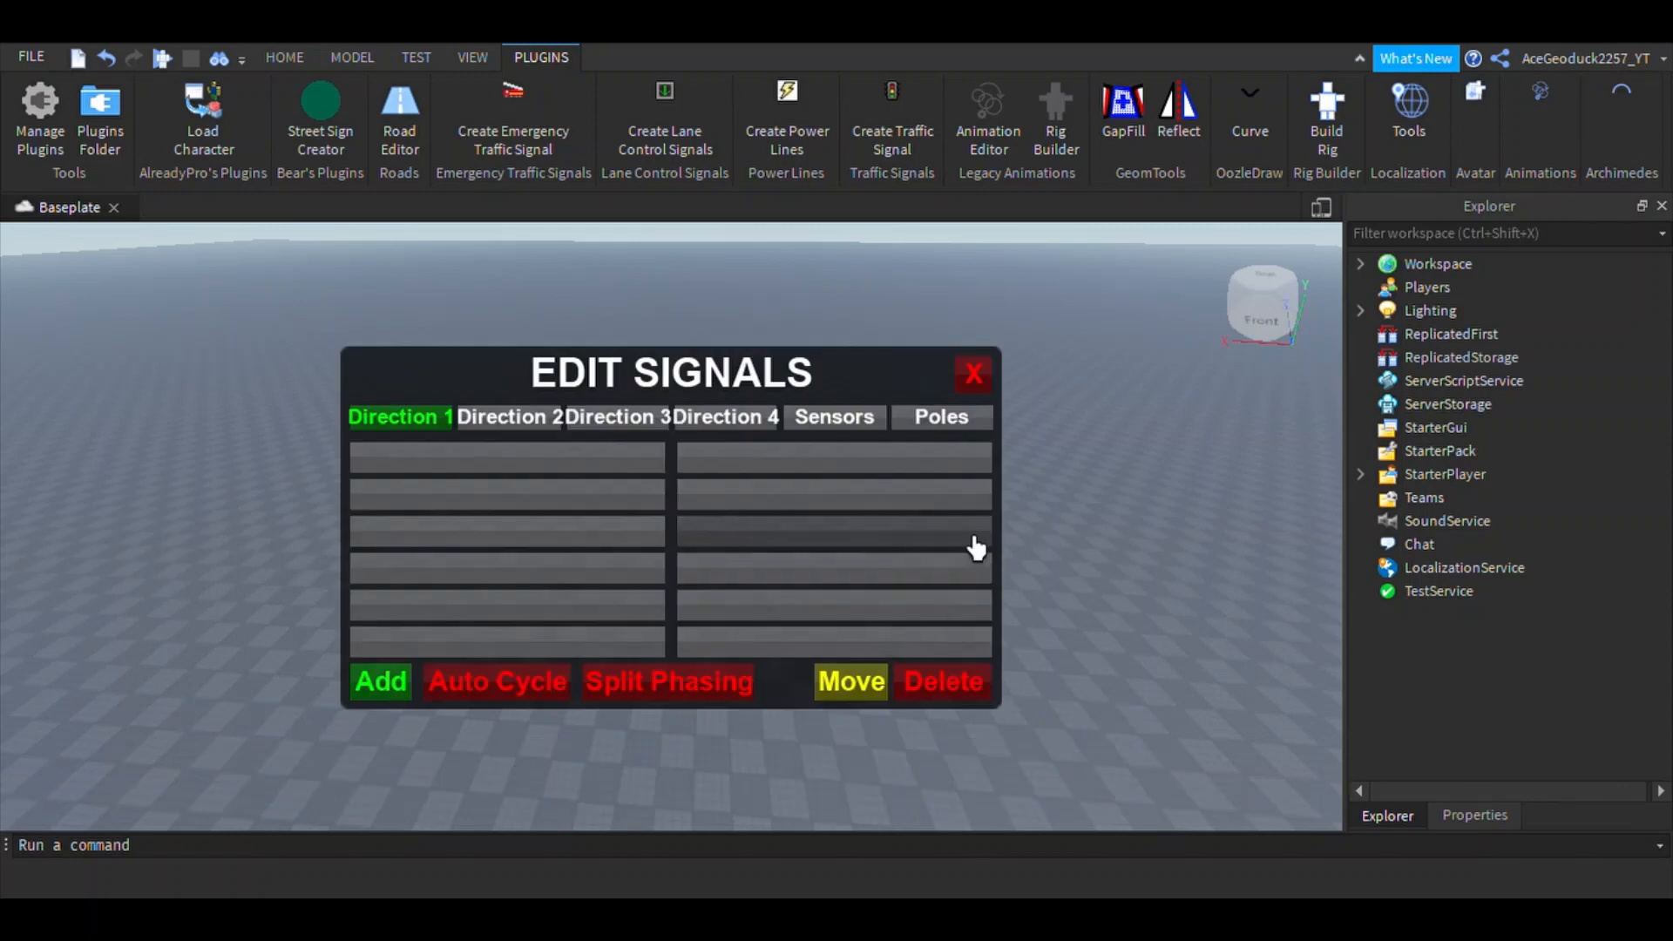
Step: Add a grey mast-arm pole to the signal setup, rotate it 90 degrees, and place it on the baseplate
{"action": "left_click", "coordinate": [963, 421]}
{"action": "left_click", "coordinate": [381, 685]}
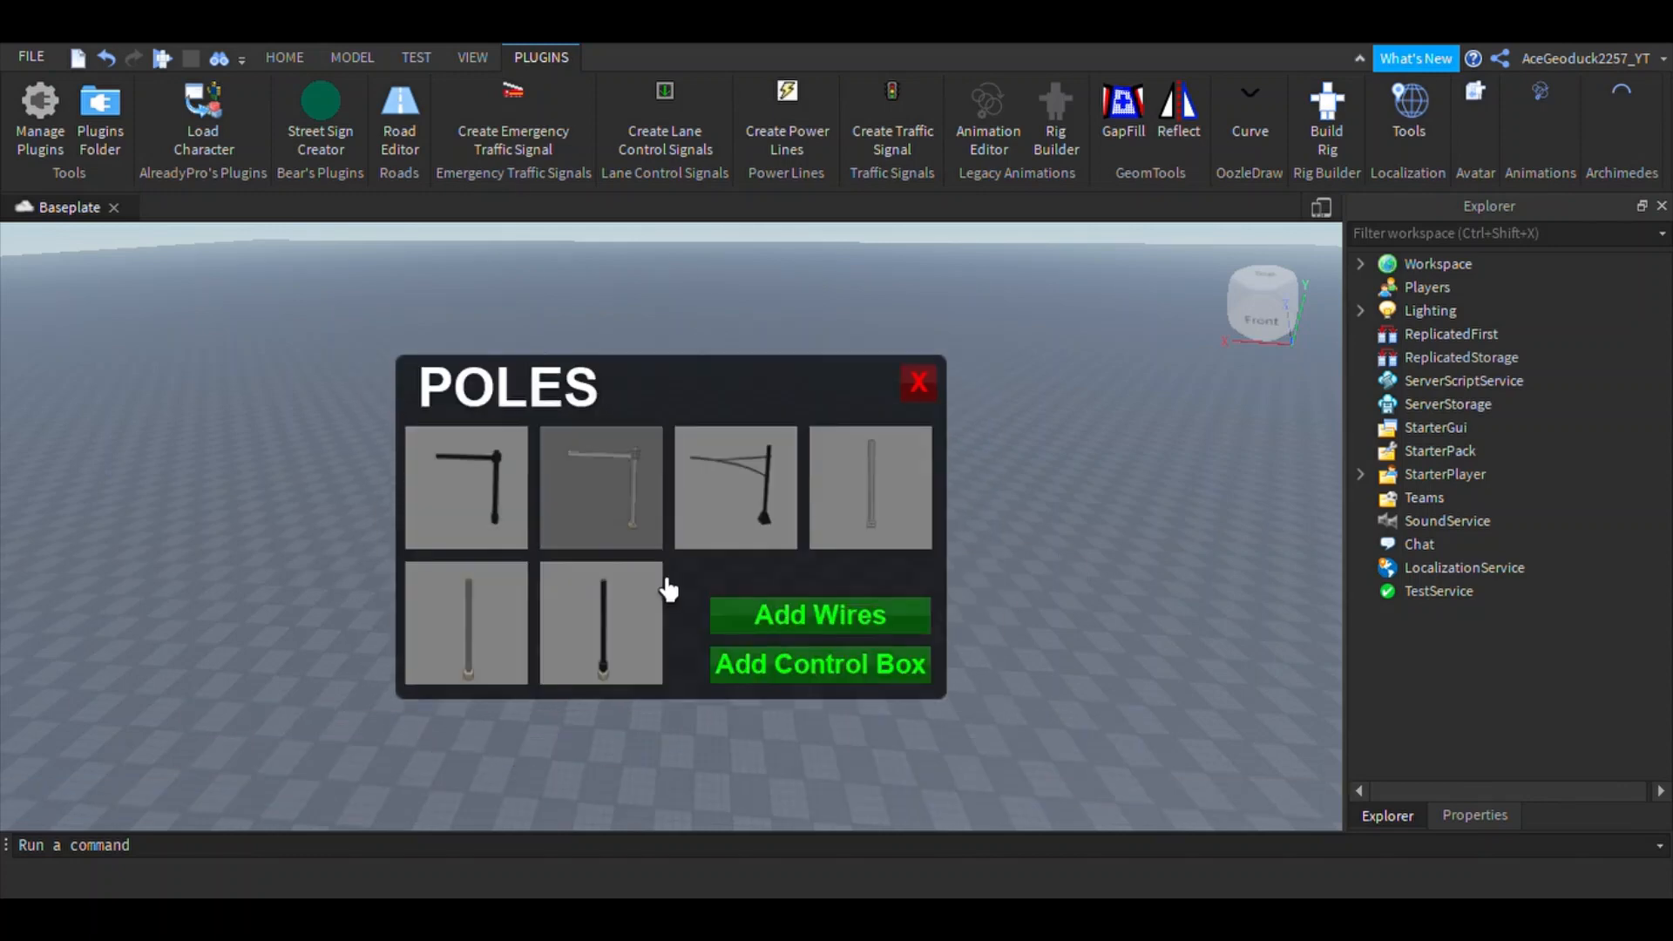
{"action": "left_click", "coordinate": [627, 525]}
{"action": "key", "text": "shift+r"}
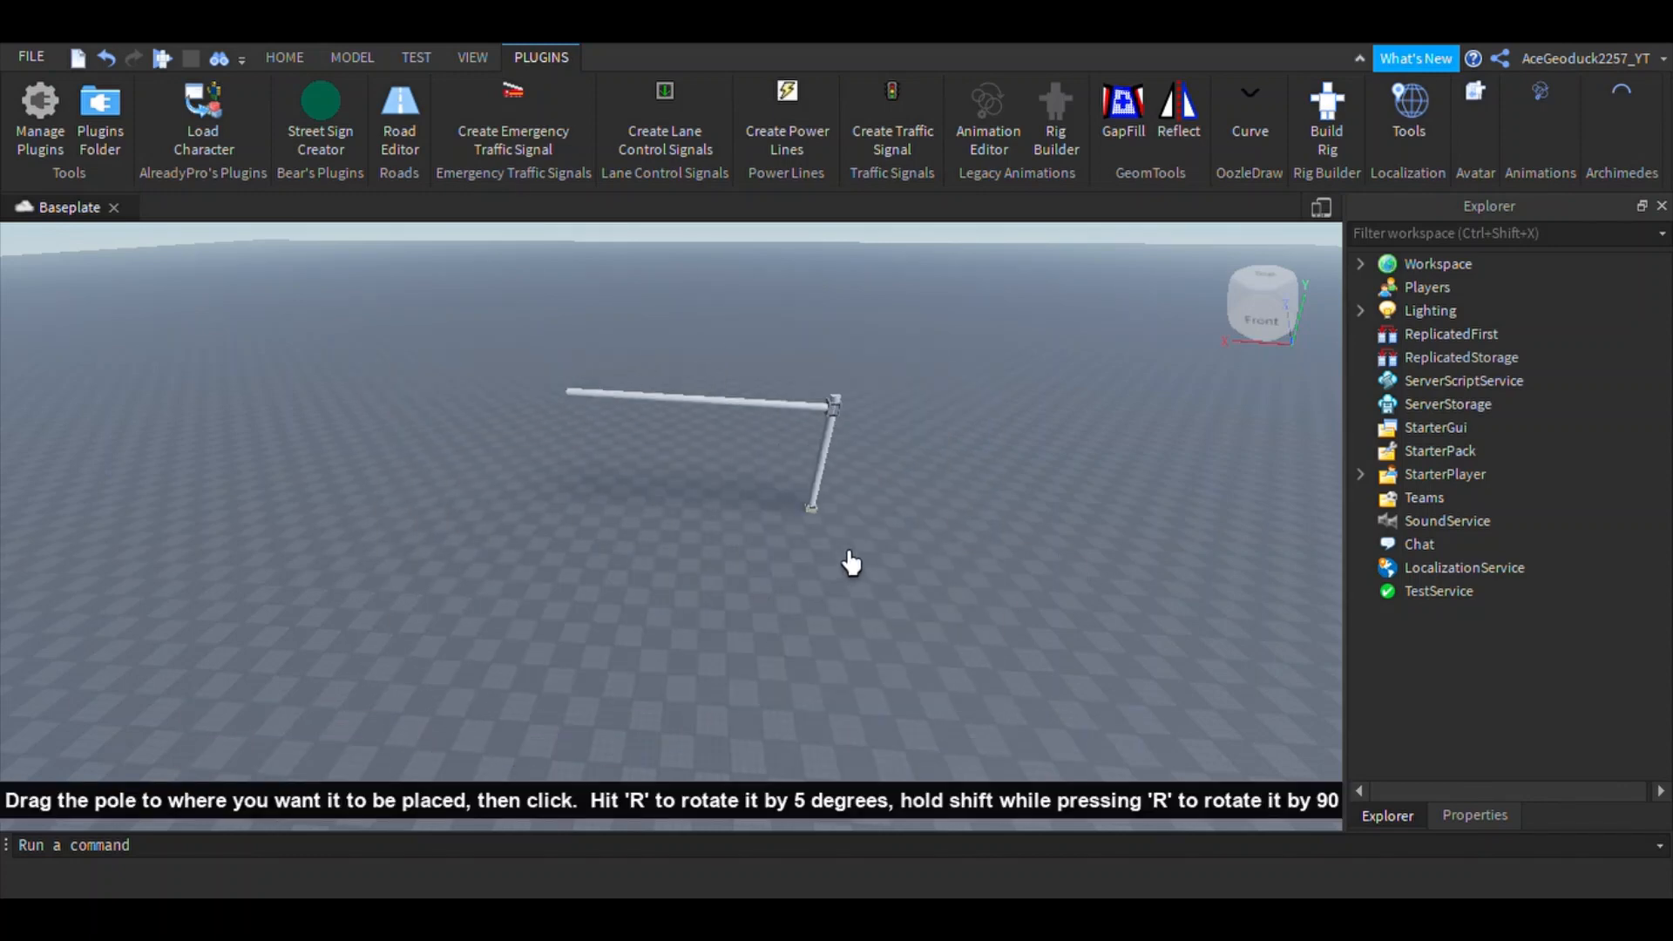
{"action": "left_click", "coordinate": [851, 564]}
{"action": "left_click", "coordinate": [649, 763]}
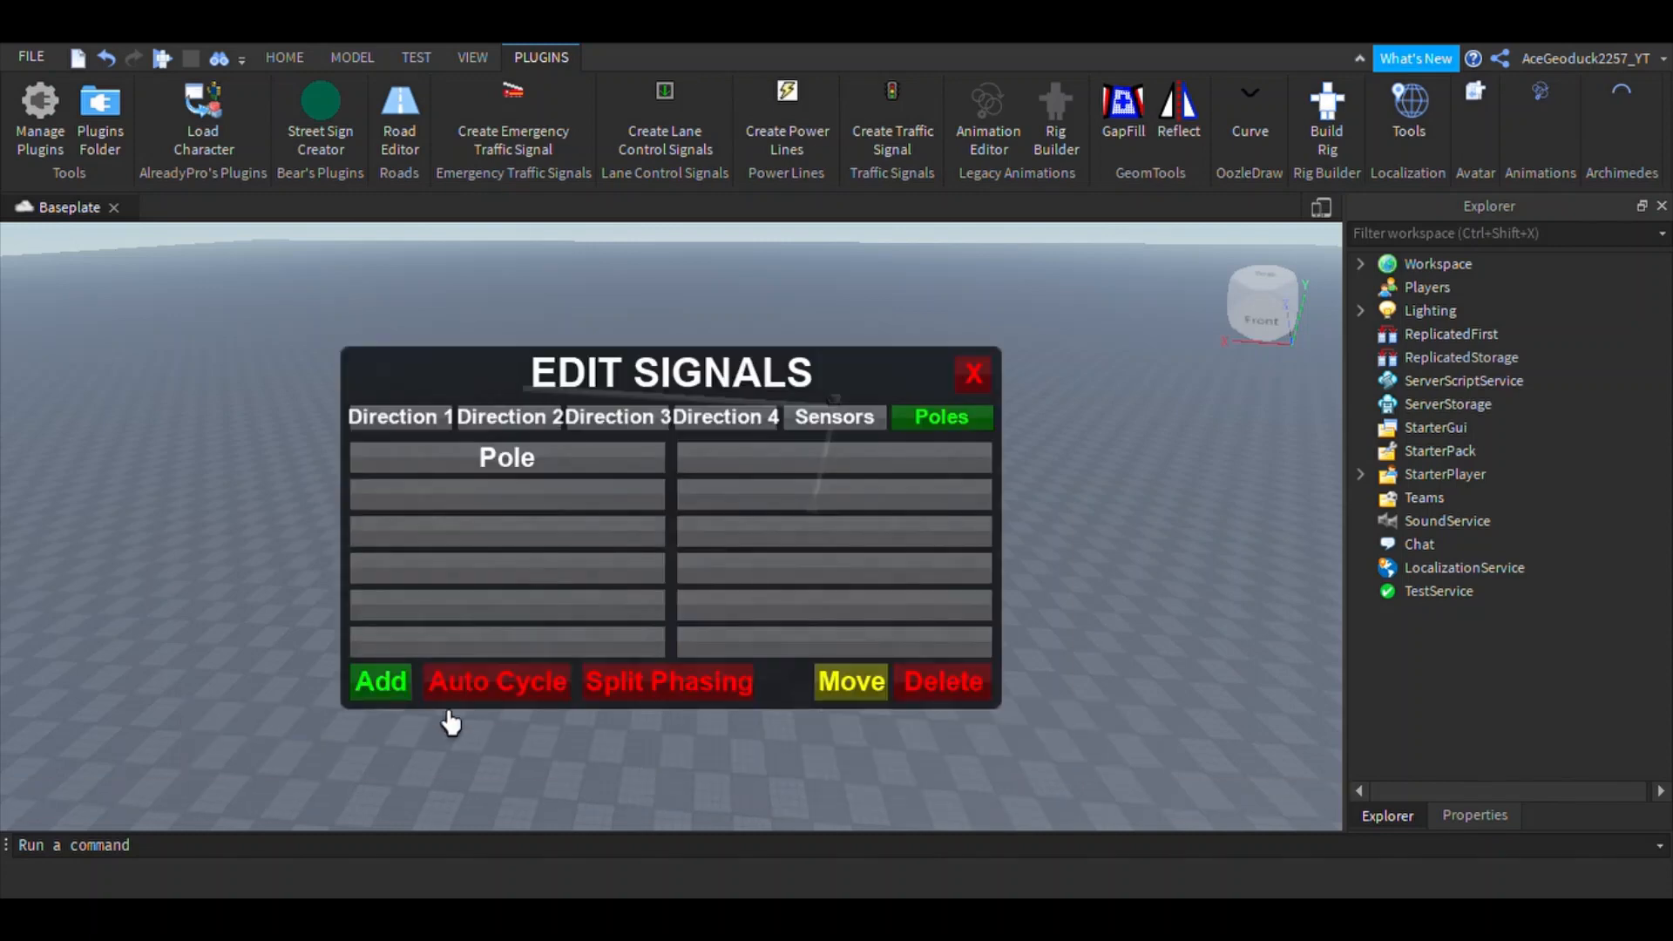
Step: Add a second grey mast-arm pole, rotated in 90-degree increments to extend opposite to the first, and place it diagonally across from it
{"action": "left_click", "coordinate": [409, 684]}
{"action": "left_click", "coordinate": [839, 452]}
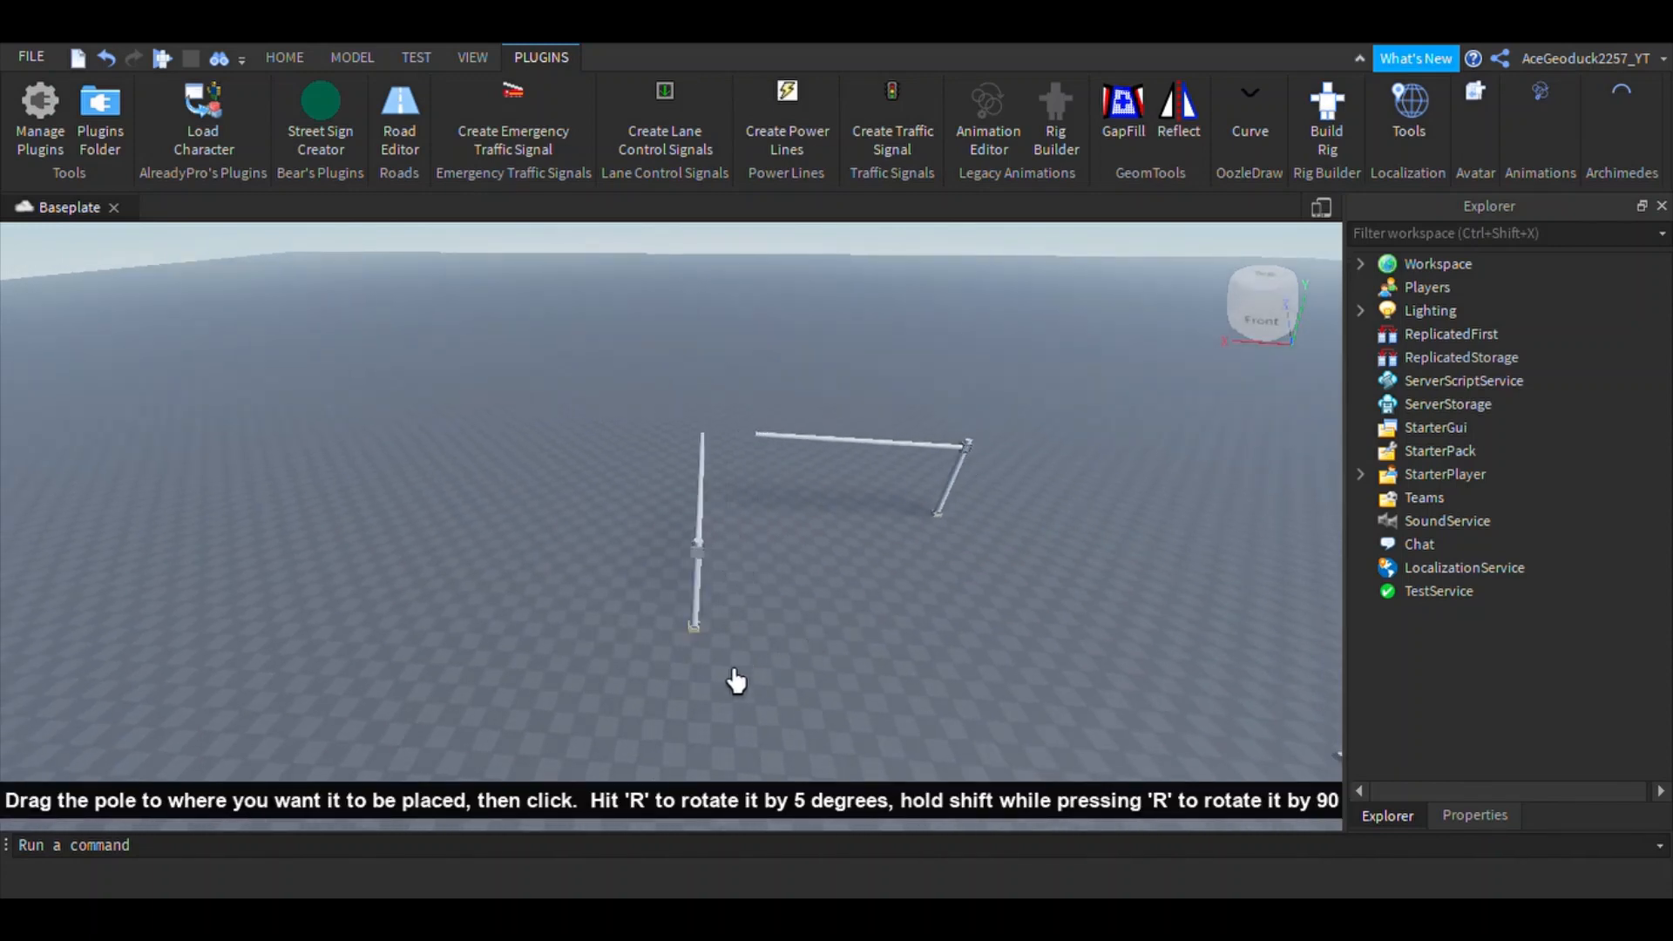
{"action": "key", "text": "shift+r"}
{"action": "key", "text": "shift+r"}
{"action": "key", "text": "shift+r"}
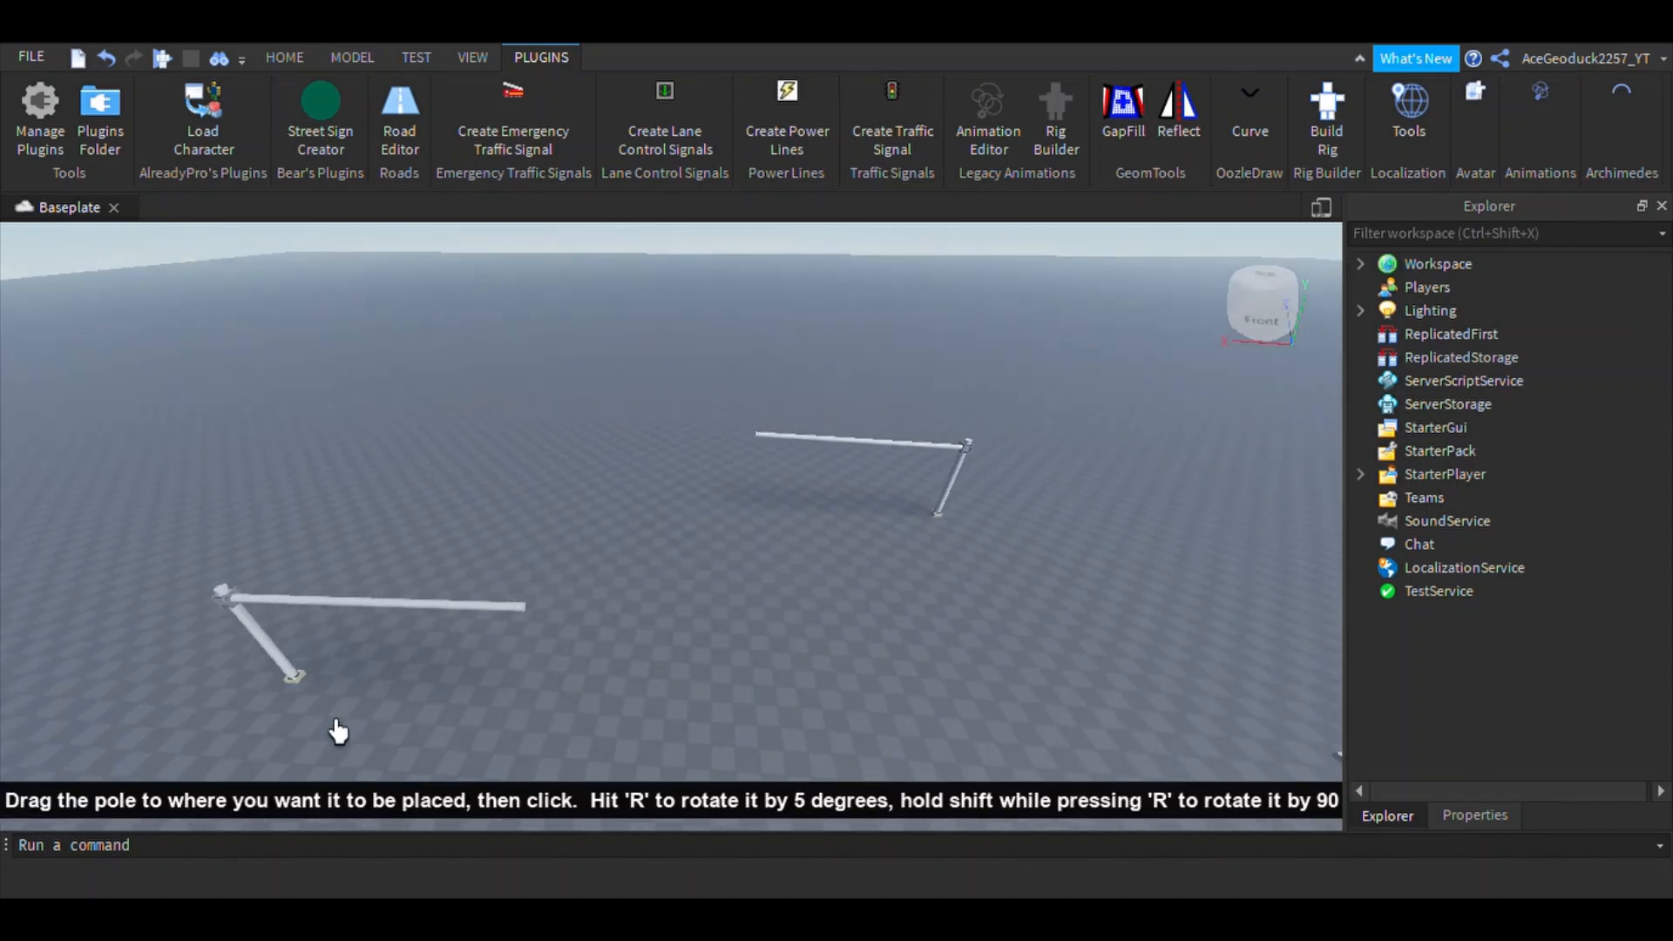
{"action": "left_click", "coordinate": [392, 750]}
{"action": "key", "text": "d"}
{"action": "key", "text": "w"}
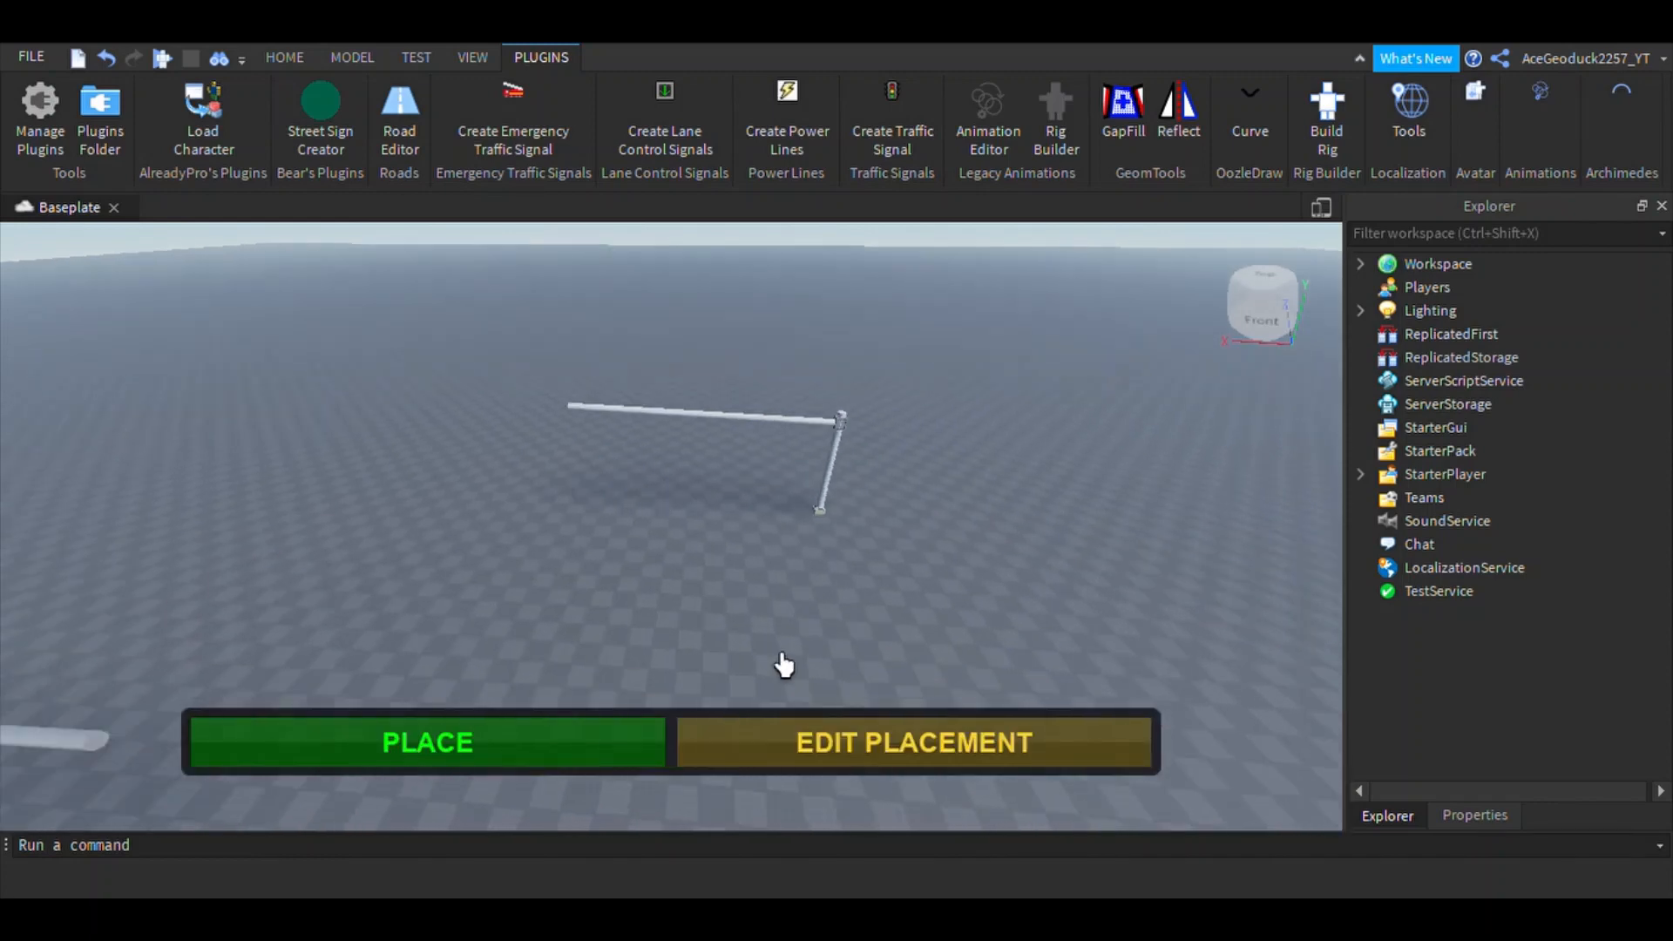
{"action": "right_click_drag", "start_coordinate": [783, 652], "coordinate": [686, 481]}
{"action": "key", "text": "d"}
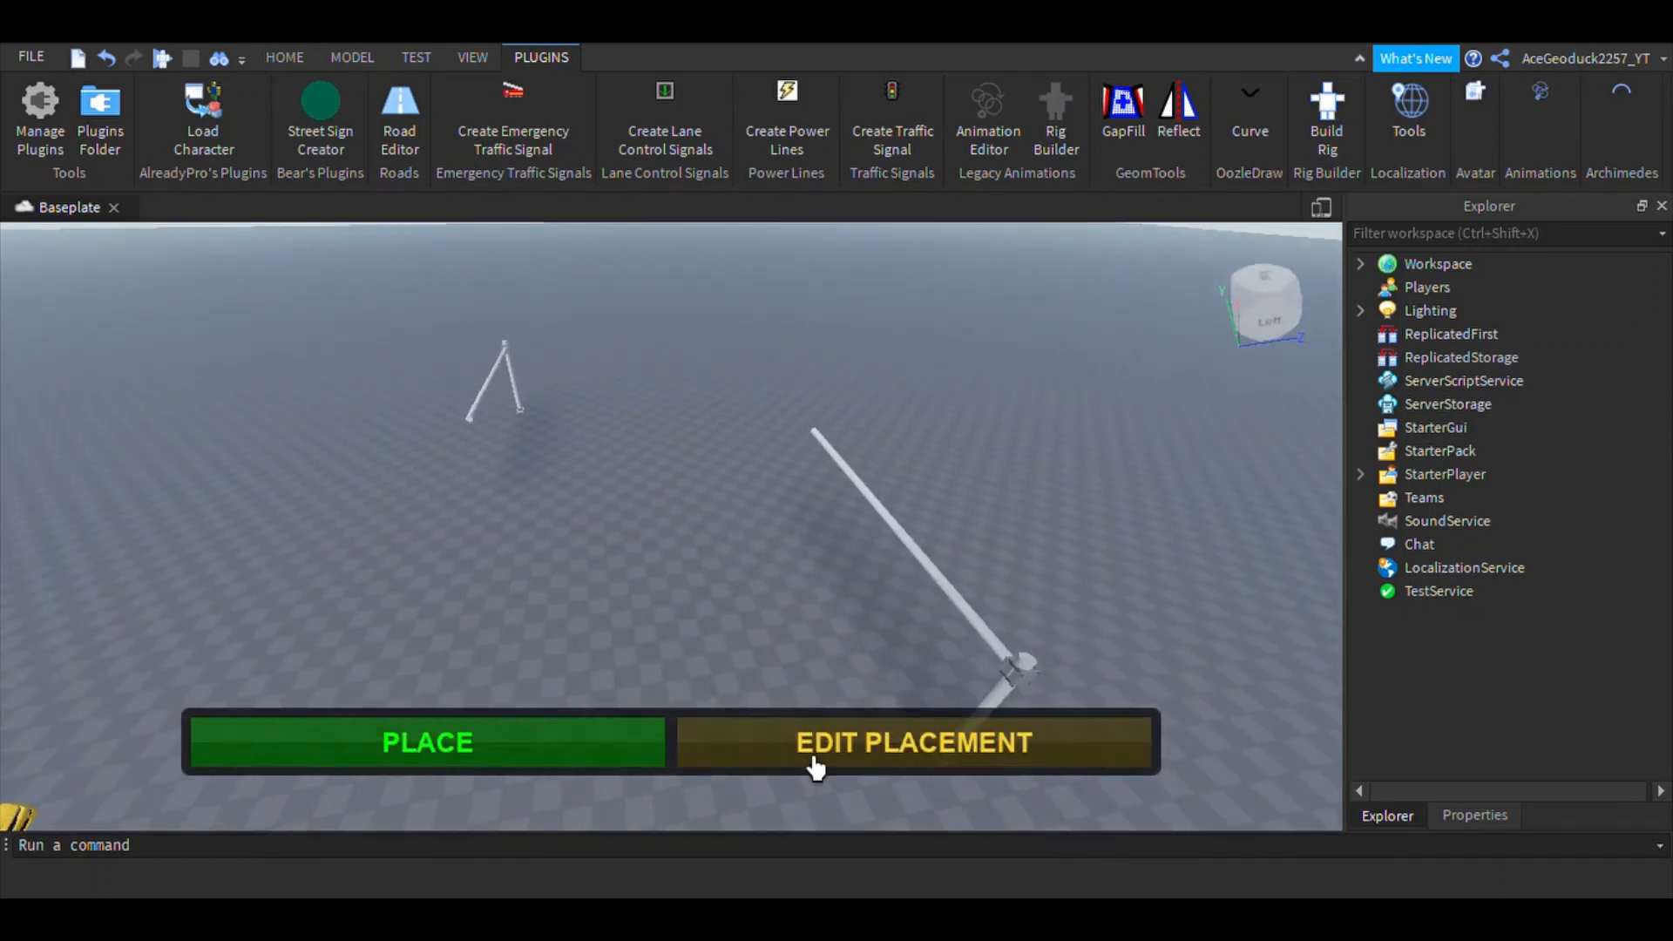
{"action": "key", "text": "a"}
{"action": "right_click_drag", "start_coordinate": [722, 550], "coordinate": [722, 550]}
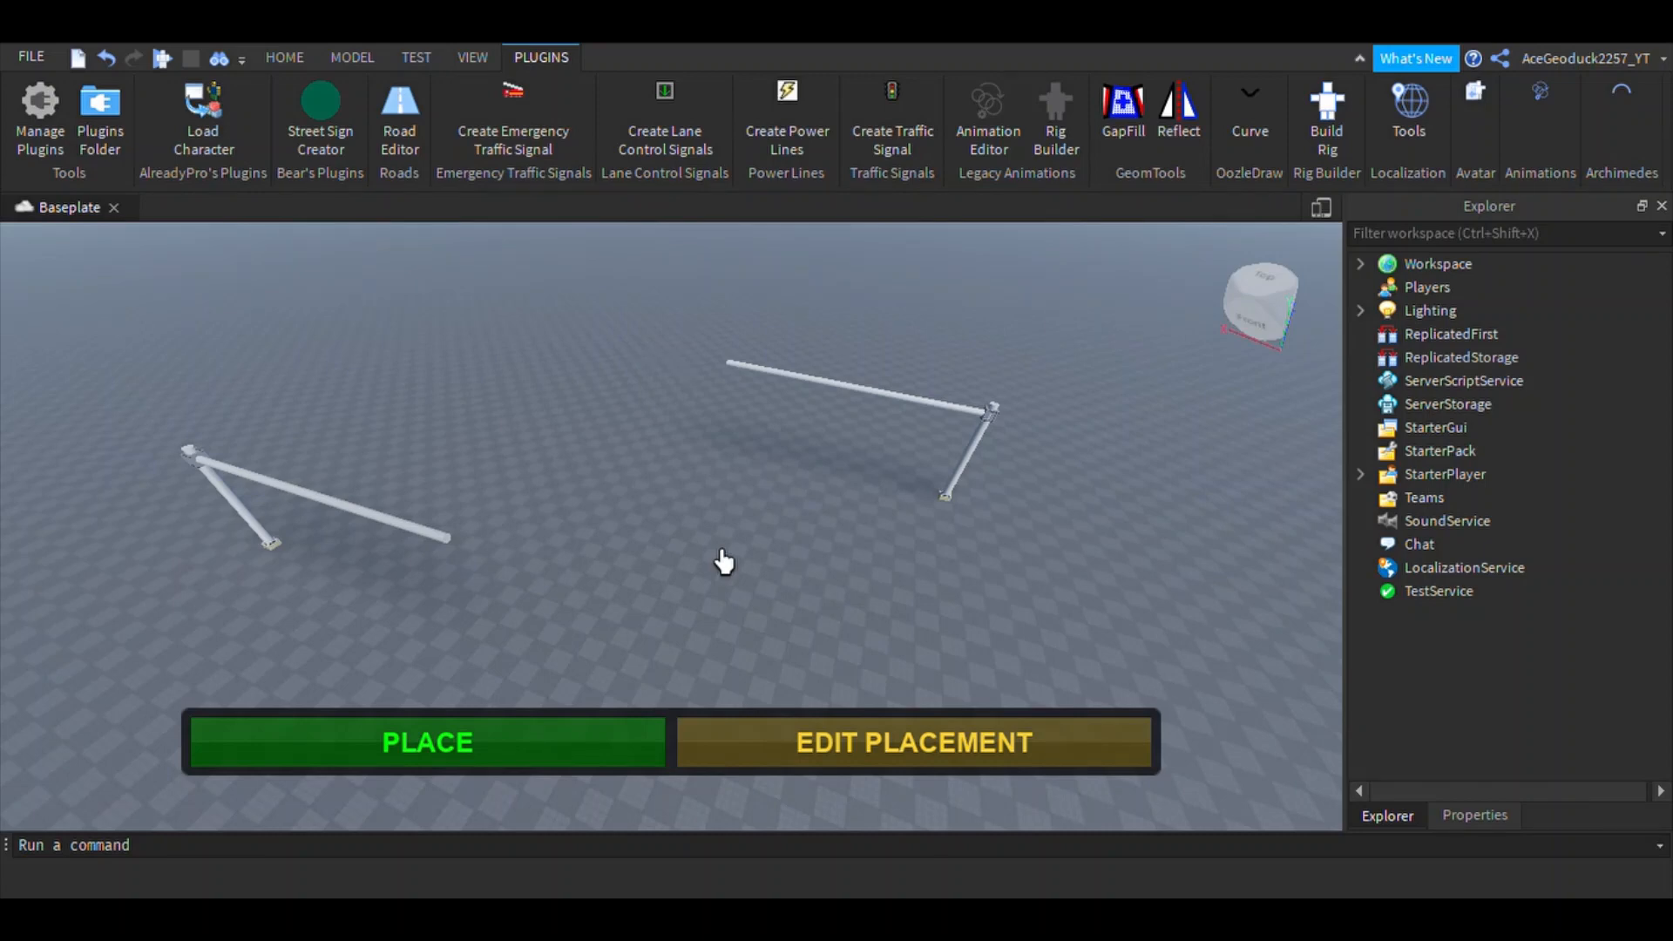
{"action": "left_click", "coordinate": [579, 756]}
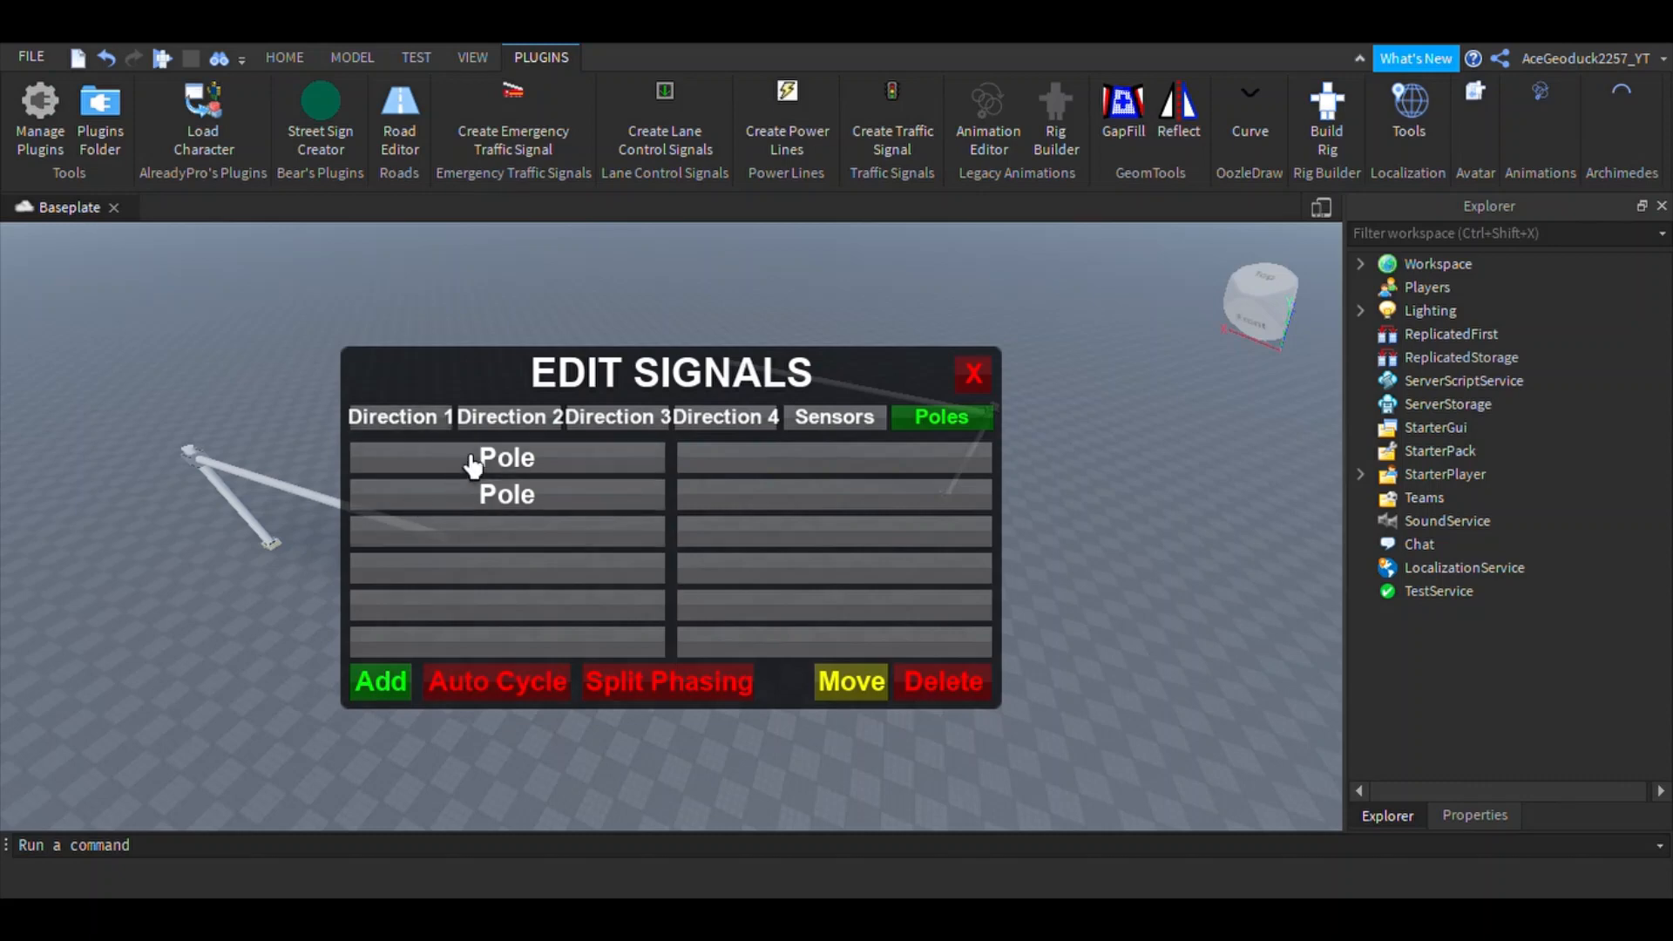
Step: Add a black 3 Section signal with backplate to Direction 1 and place it on the first mast arm, near the pole
{"action": "left_click", "coordinate": [400, 416]}
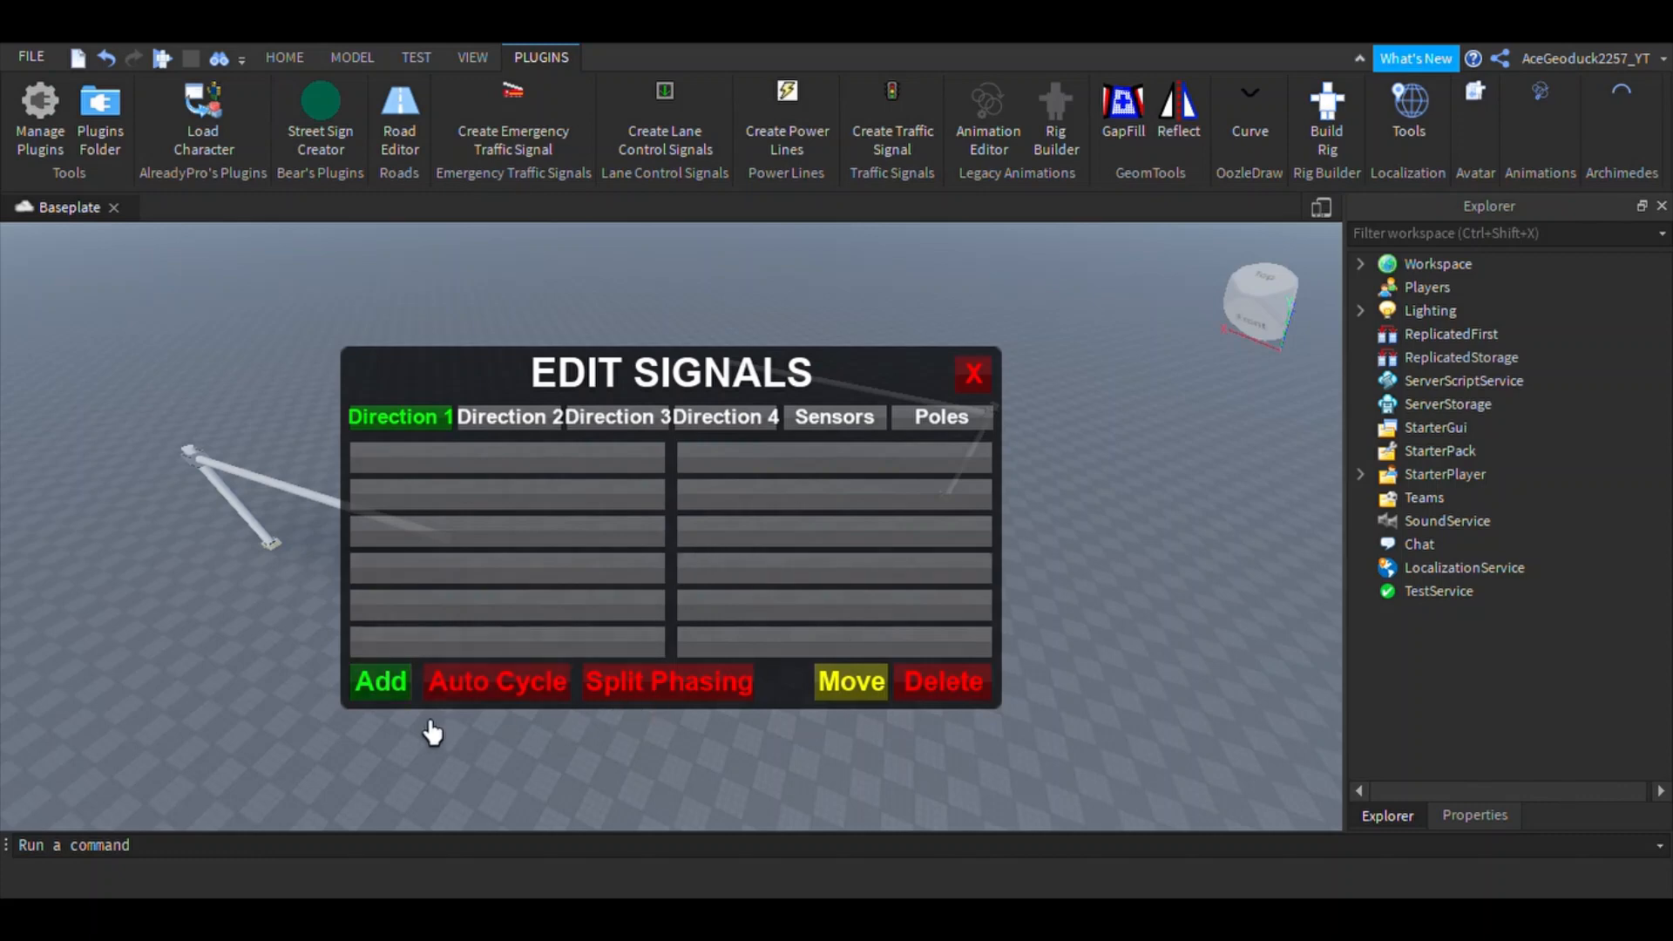
{"action": "right_click_drag", "start_coordinate": [1184, 707], "coordinate": [1184, 706]}
{"action": "key", "text": "s"}
{"action": "key", "text": "s"}
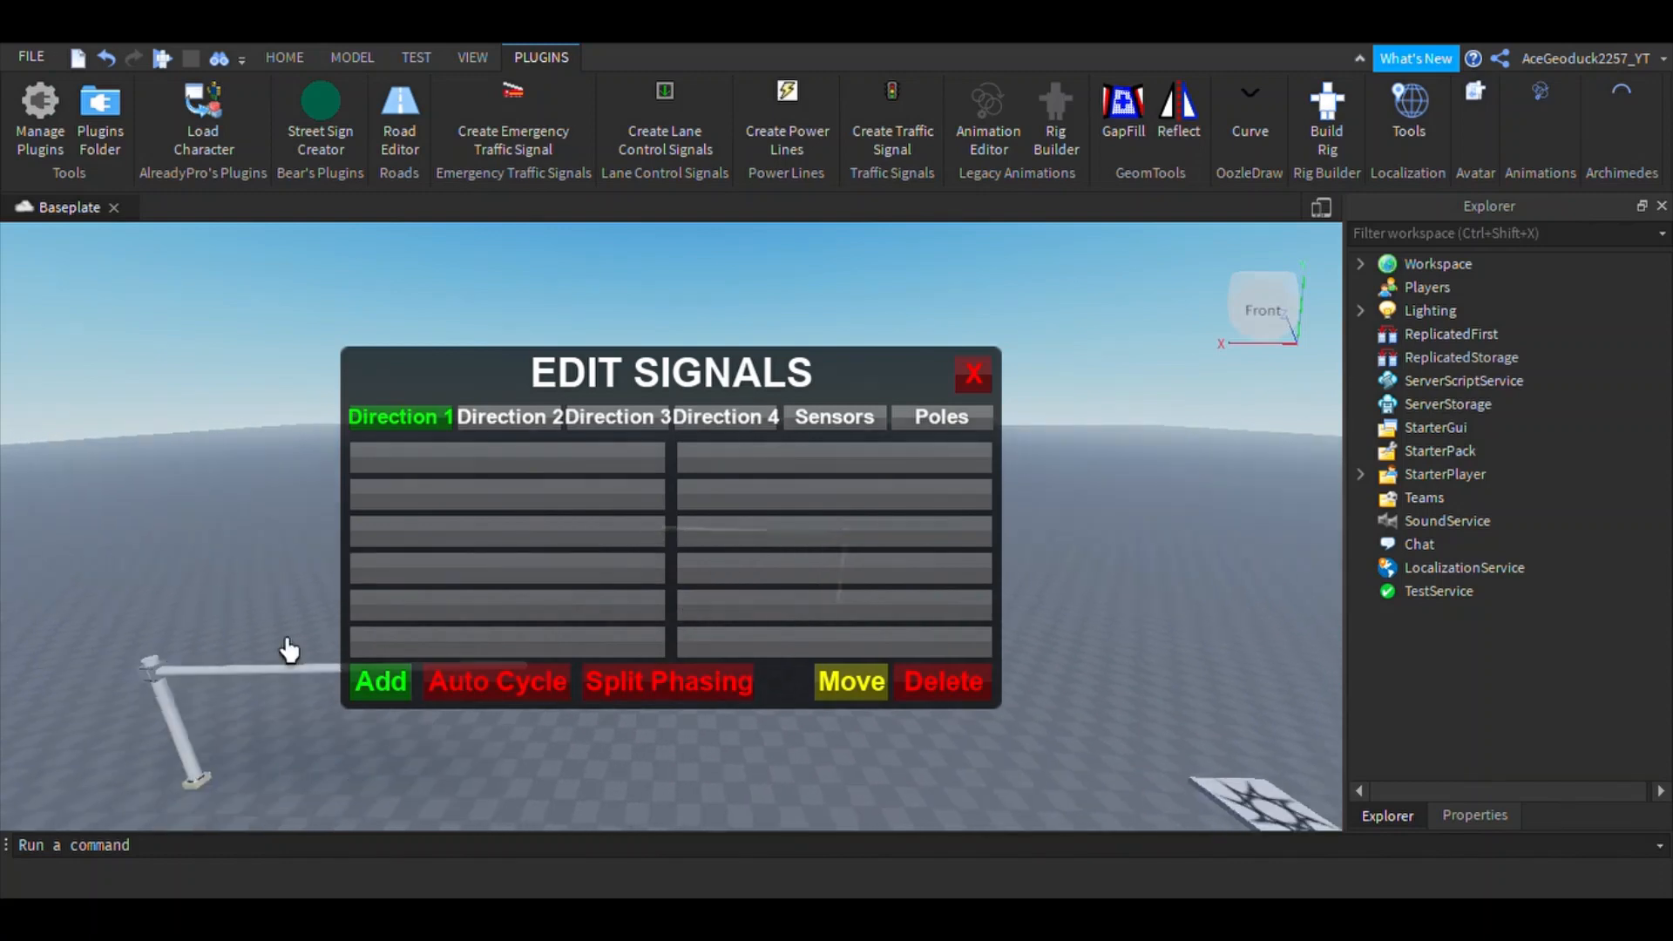
{"action": "left_click", "coordinate": [381, 680]}
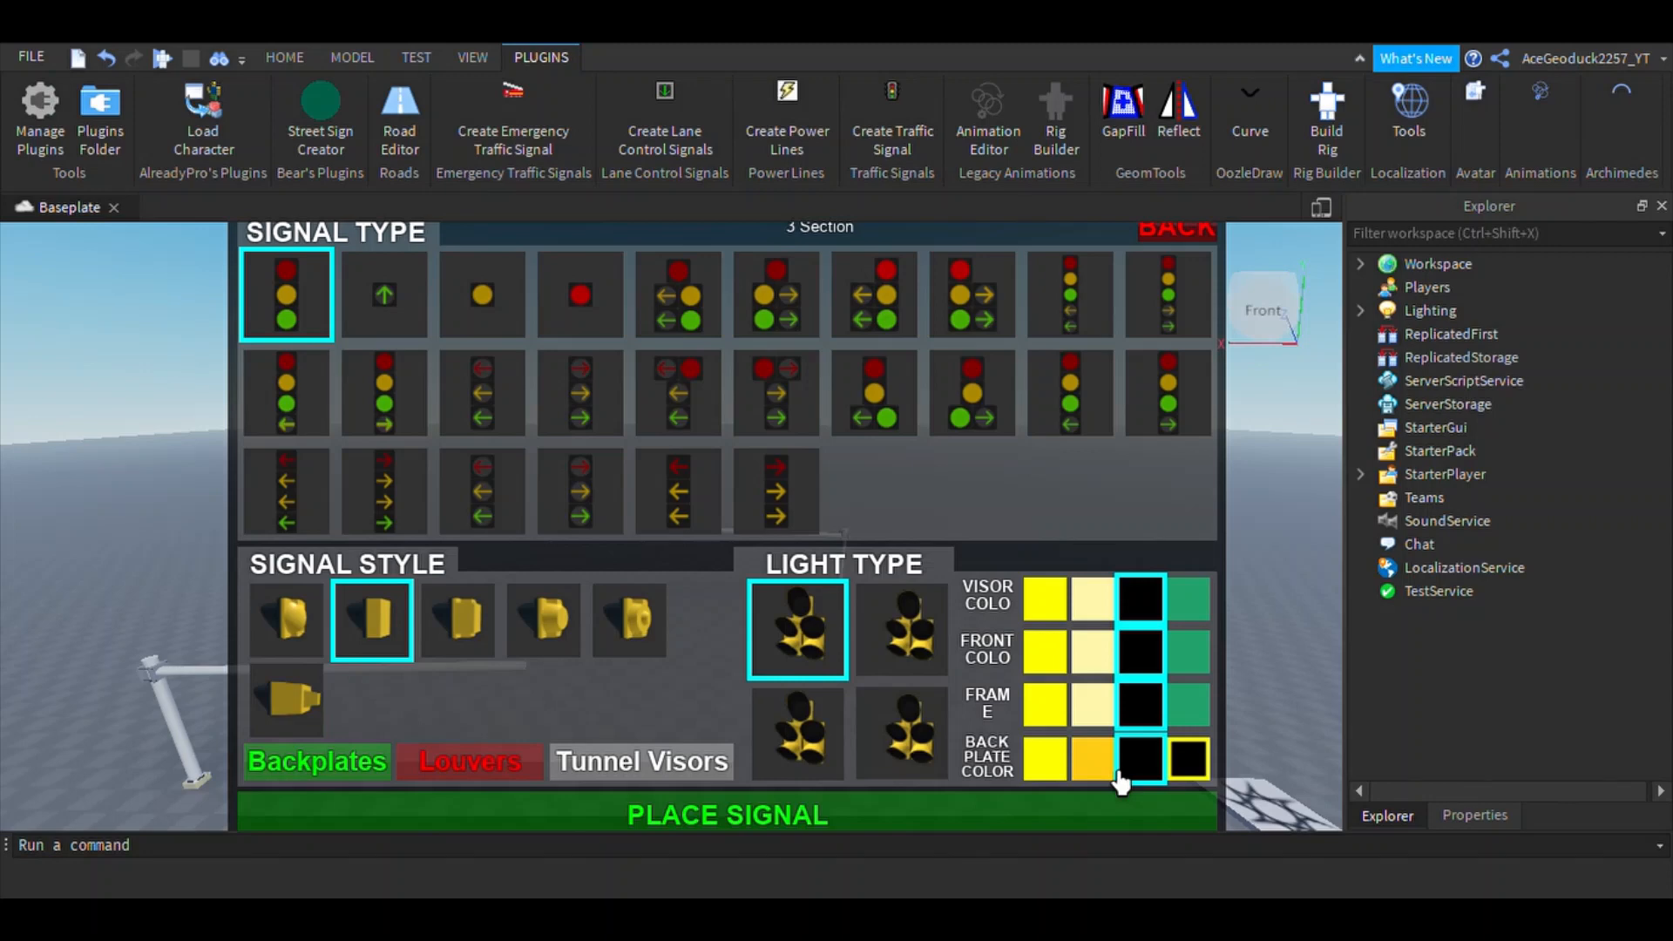
{"action": "left_click", "coordinate": [1002, 818]}
{"action": "scroll", "coordinate": [906, 684], "scroll_direction": "up", "scroll_amount": 5}
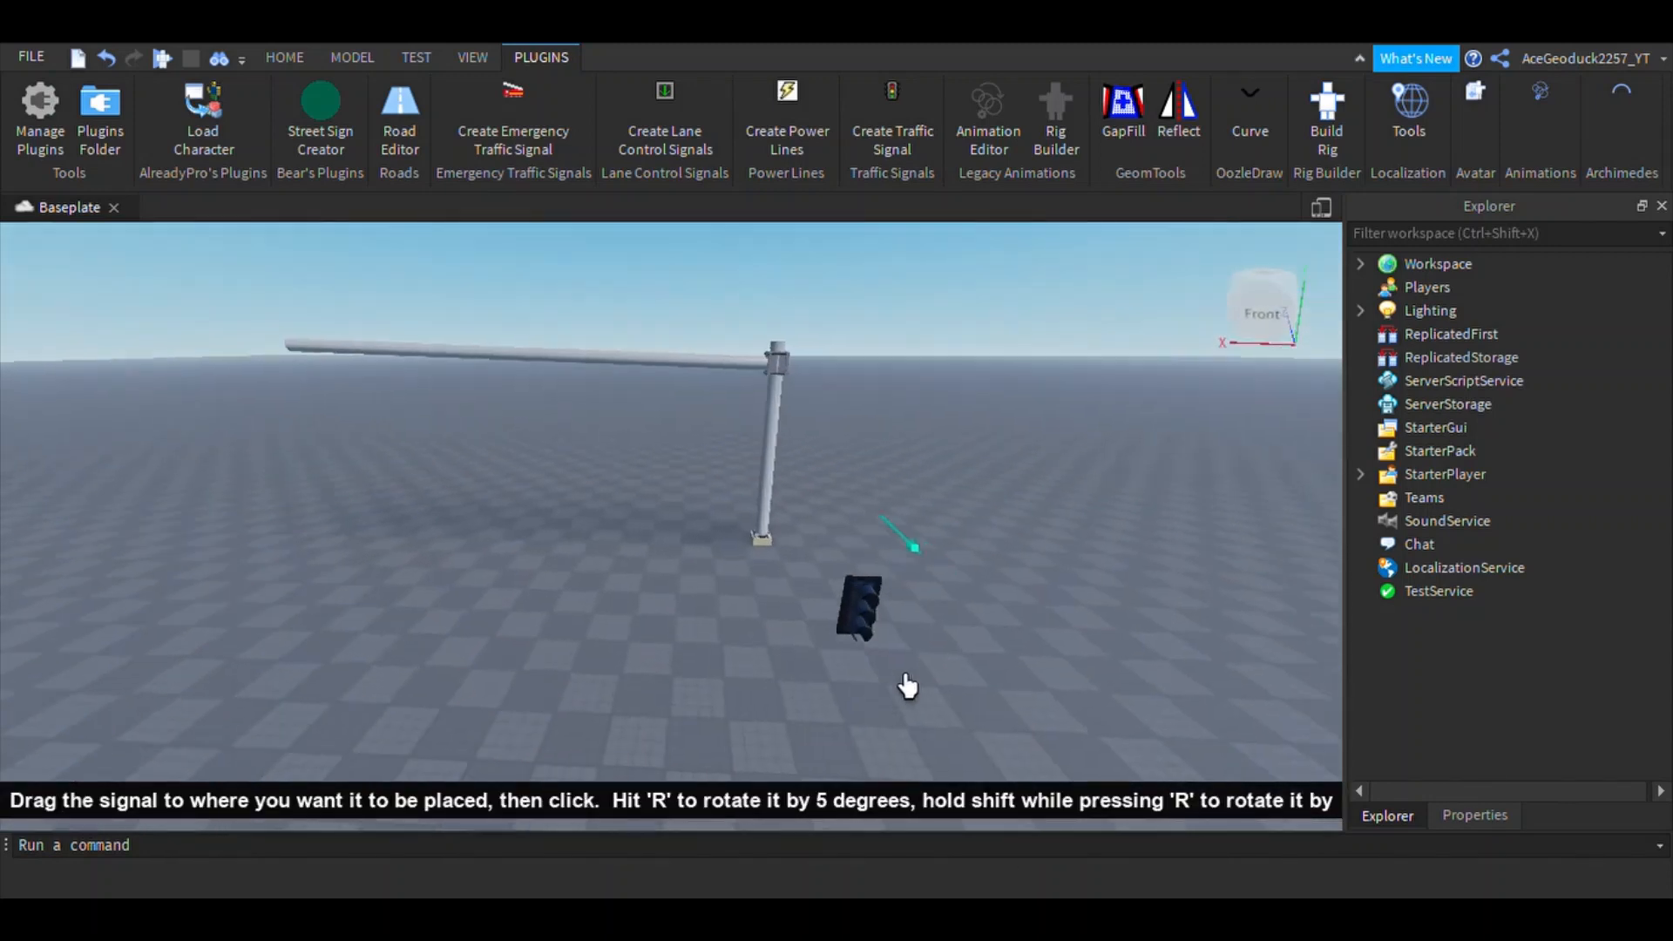
{"action": "left_click", "coordinate": [721, 434]}
{"action": "left_click", "coordinate": [612, 767]}
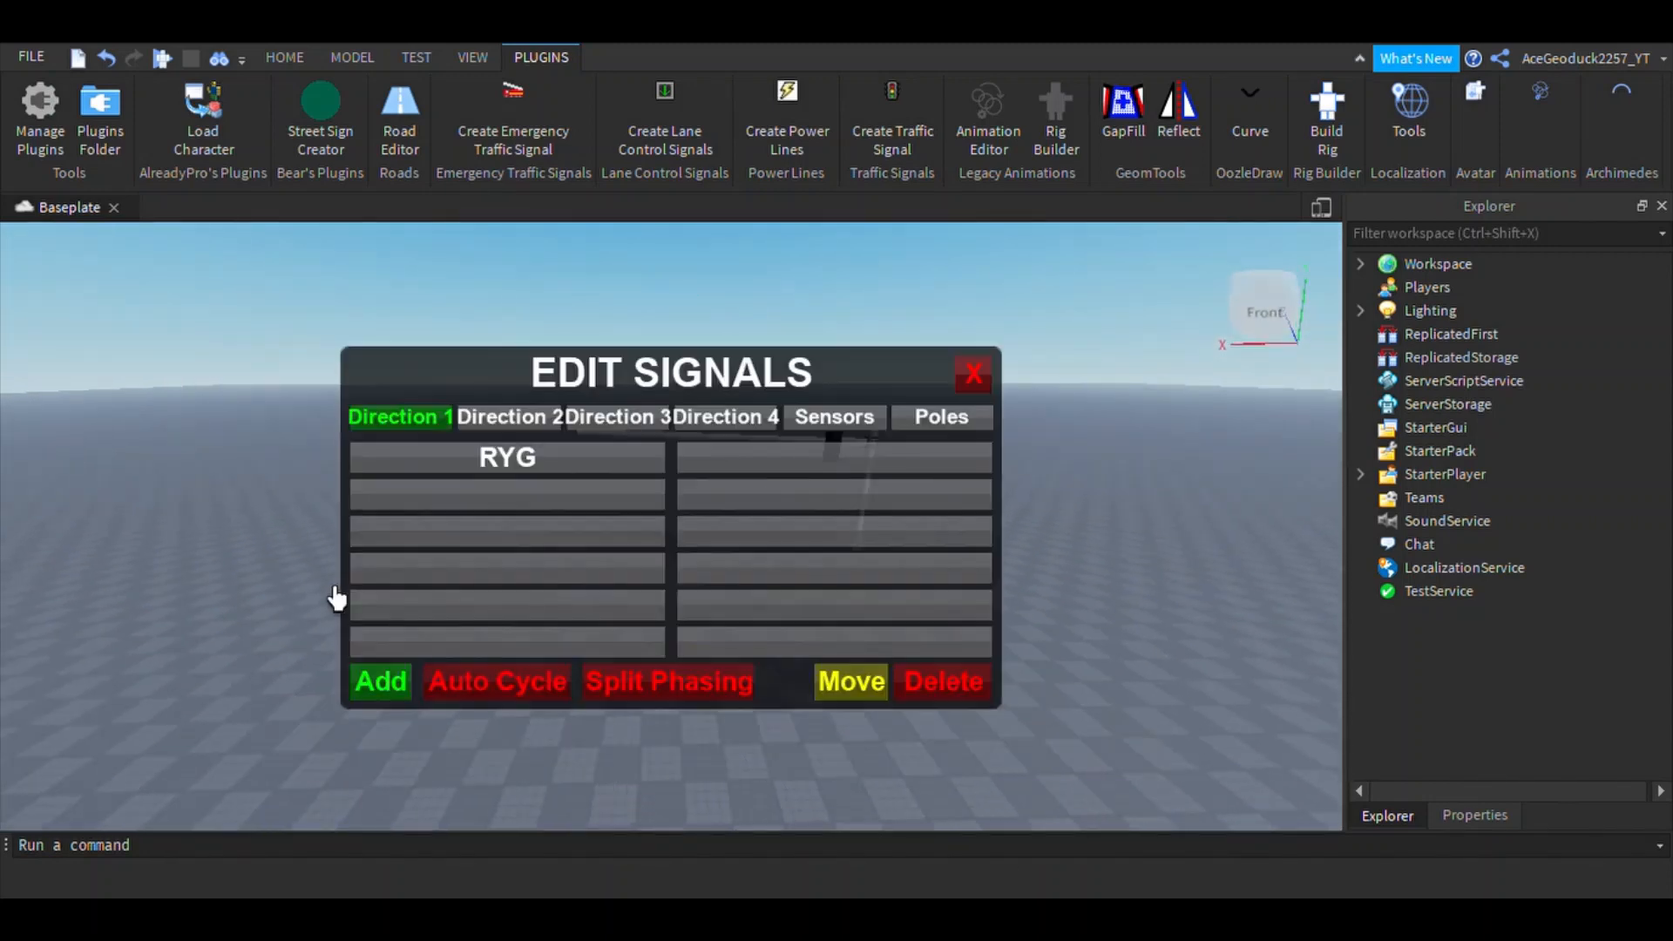
Step: Add a second 3 Section signal to Direction 1, farther along the same mast arm
{"action": "left_click", "coordinate": [381, 681]}
{"action": "left_click", "coordinate": [849, 819]}
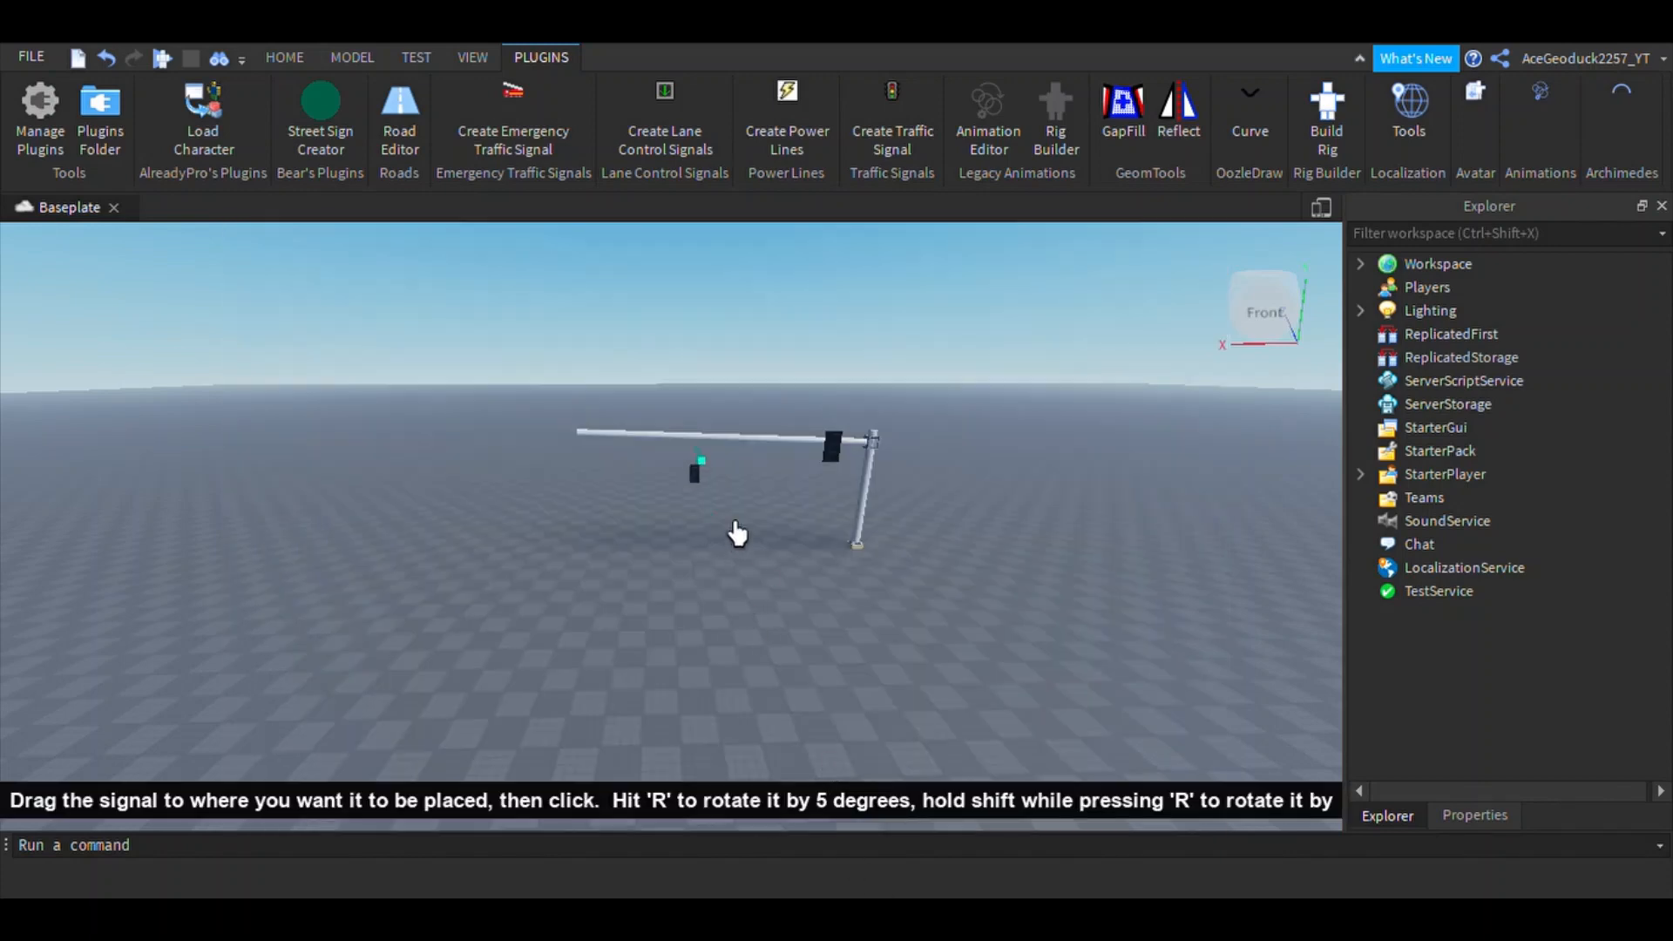
{"action": "left_click", "coordinate": [786, 487]}
{"action": "left_click", "coordinate": [575, 773]}
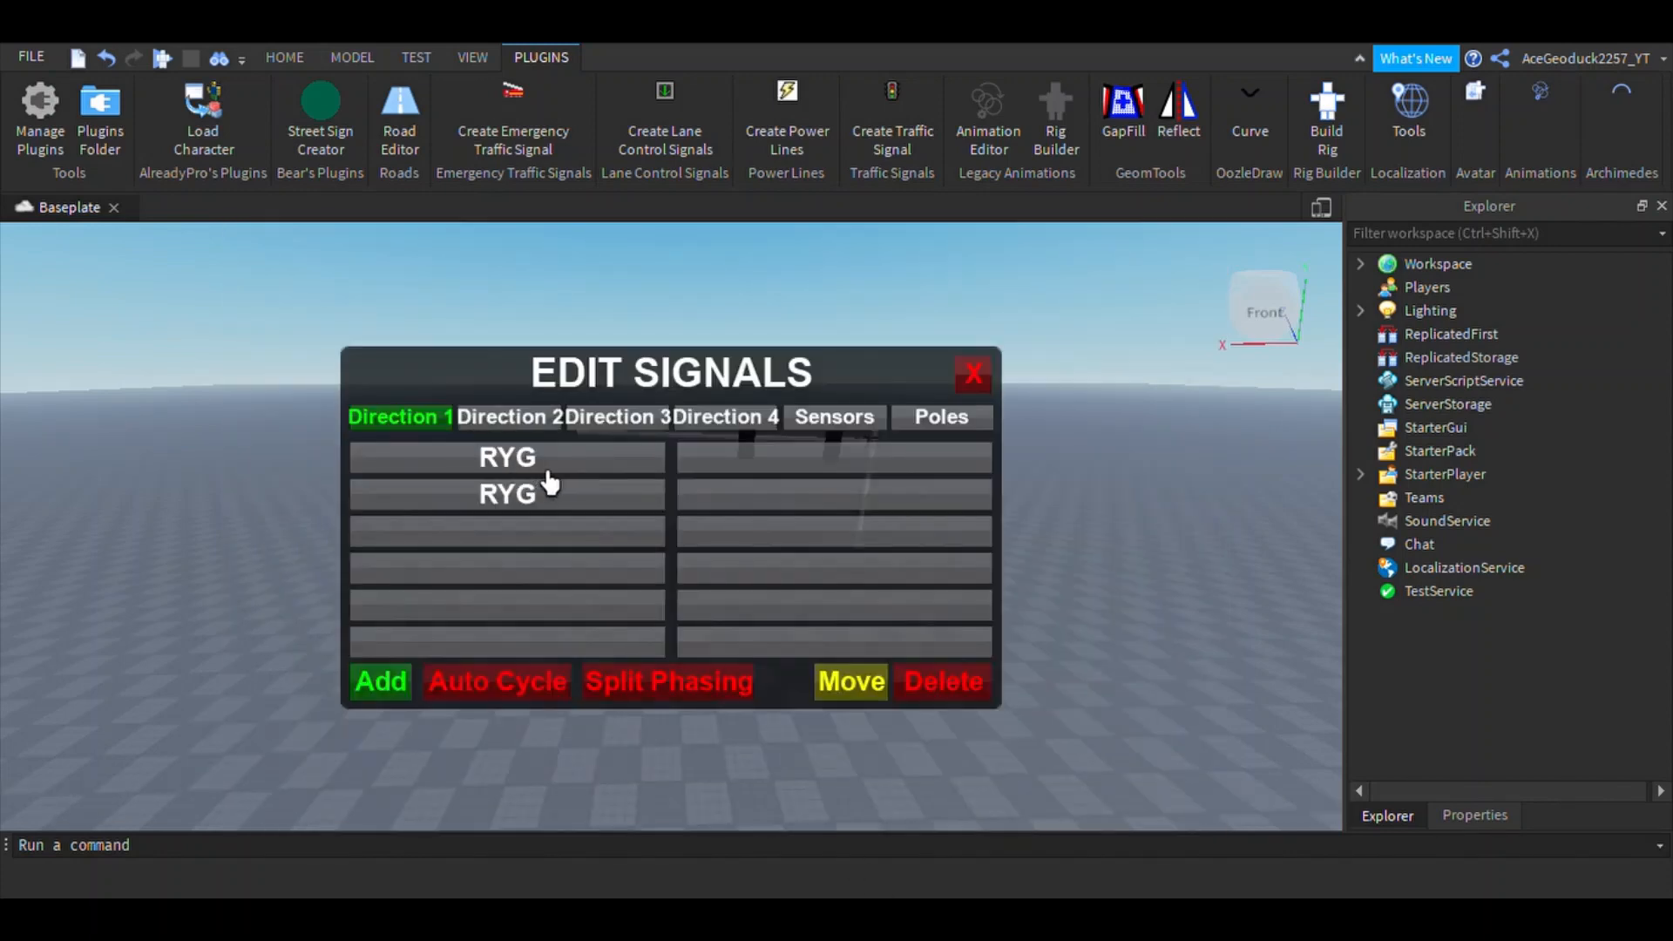
Step: Add a 5 Section Permissive Left signal to Direction 1 and place it near the free end of the mast arm
{"action": "left_click", "coordinate": [383, 689]}
{"action": "left_click", "coordinate": [1089, 322]}
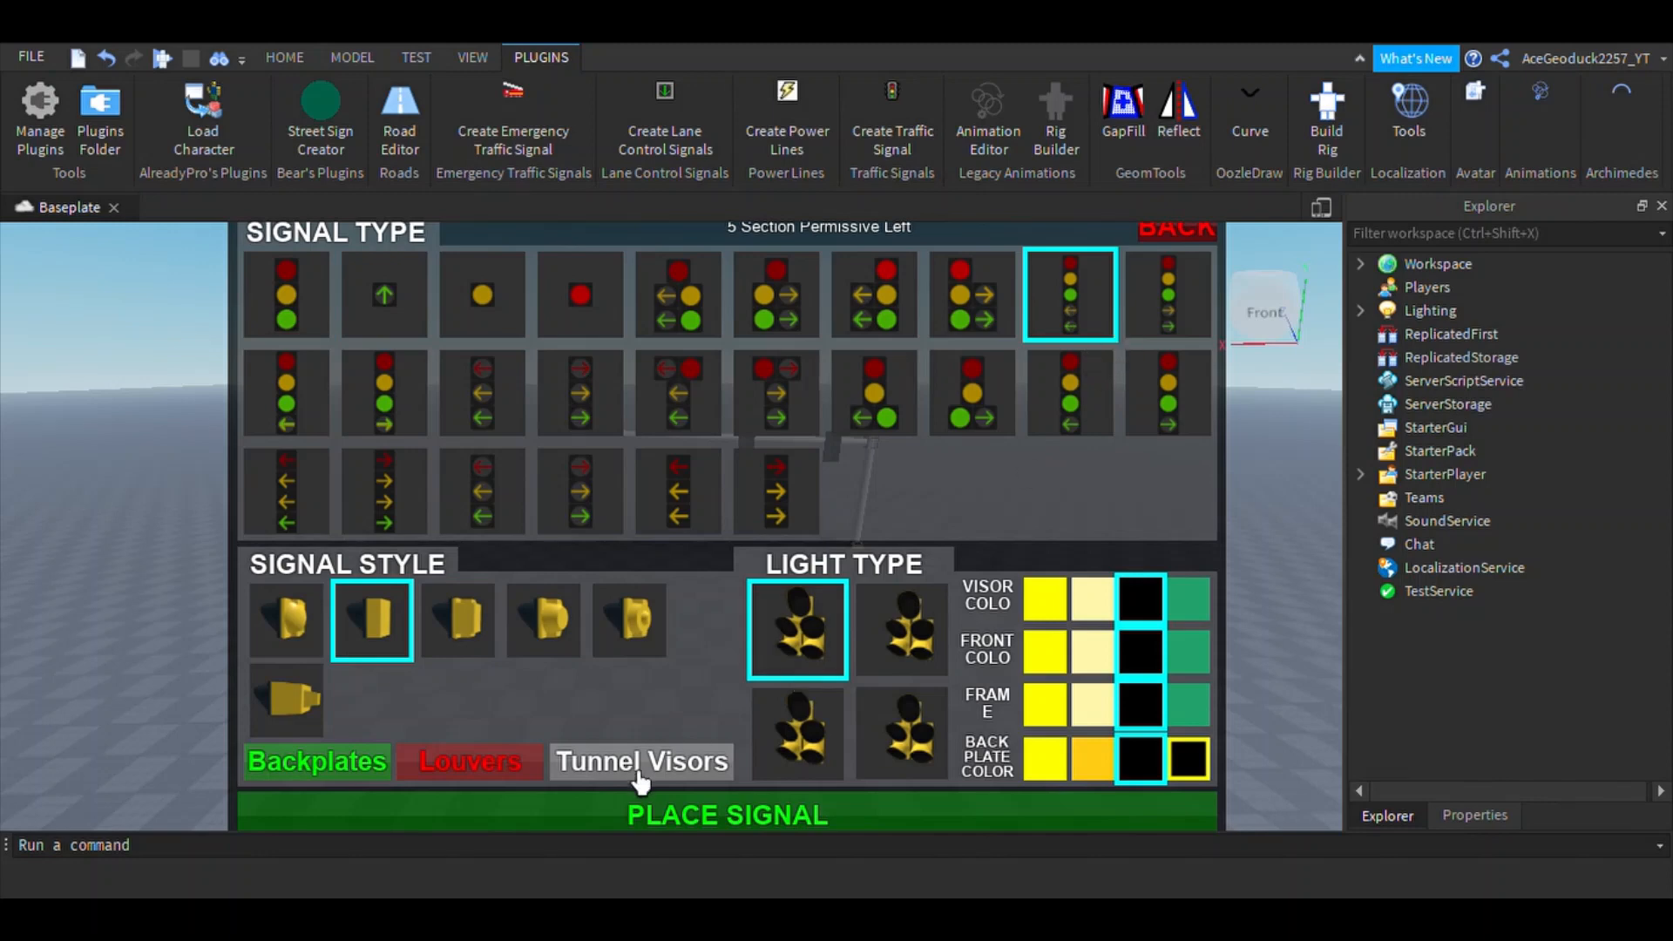
{"action": "left_click", "coordinate": [644, 813]}
{"action": "left_click", "coordinate": [669, 488]}
{"action": "right_click_drag", "start_coordinate": [881, 615], "coordinate": [858, 614]}
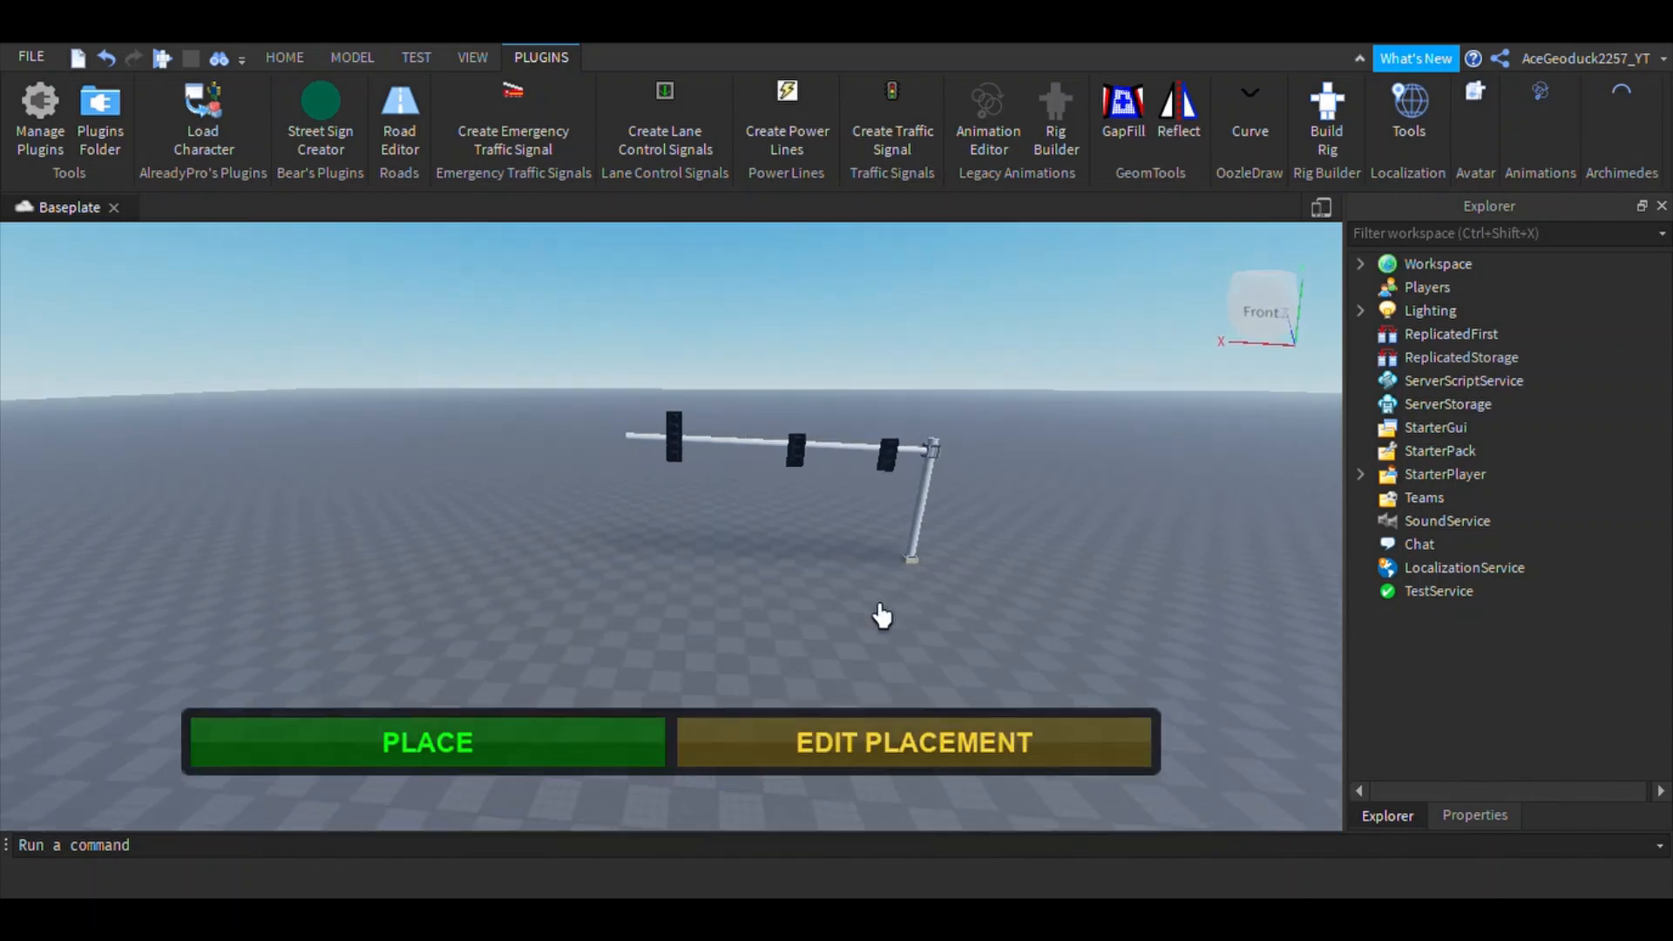
{"action": "scroll", "coordinate": [881, 614], "scroll_direction": "up", "scroll_amount": 4}
{"action": "scroll", "coordinate": [757, 418], "scroll_direction": "down", "scroll_amount": 3}
{"action": "right_click_drag", "start_coordinate": [756, 418], "coordinate": [750, 479]}
{"action": "scroll", "coordinate": [750, 478], "scroll_direction": "down", "scroll_amount": 4}
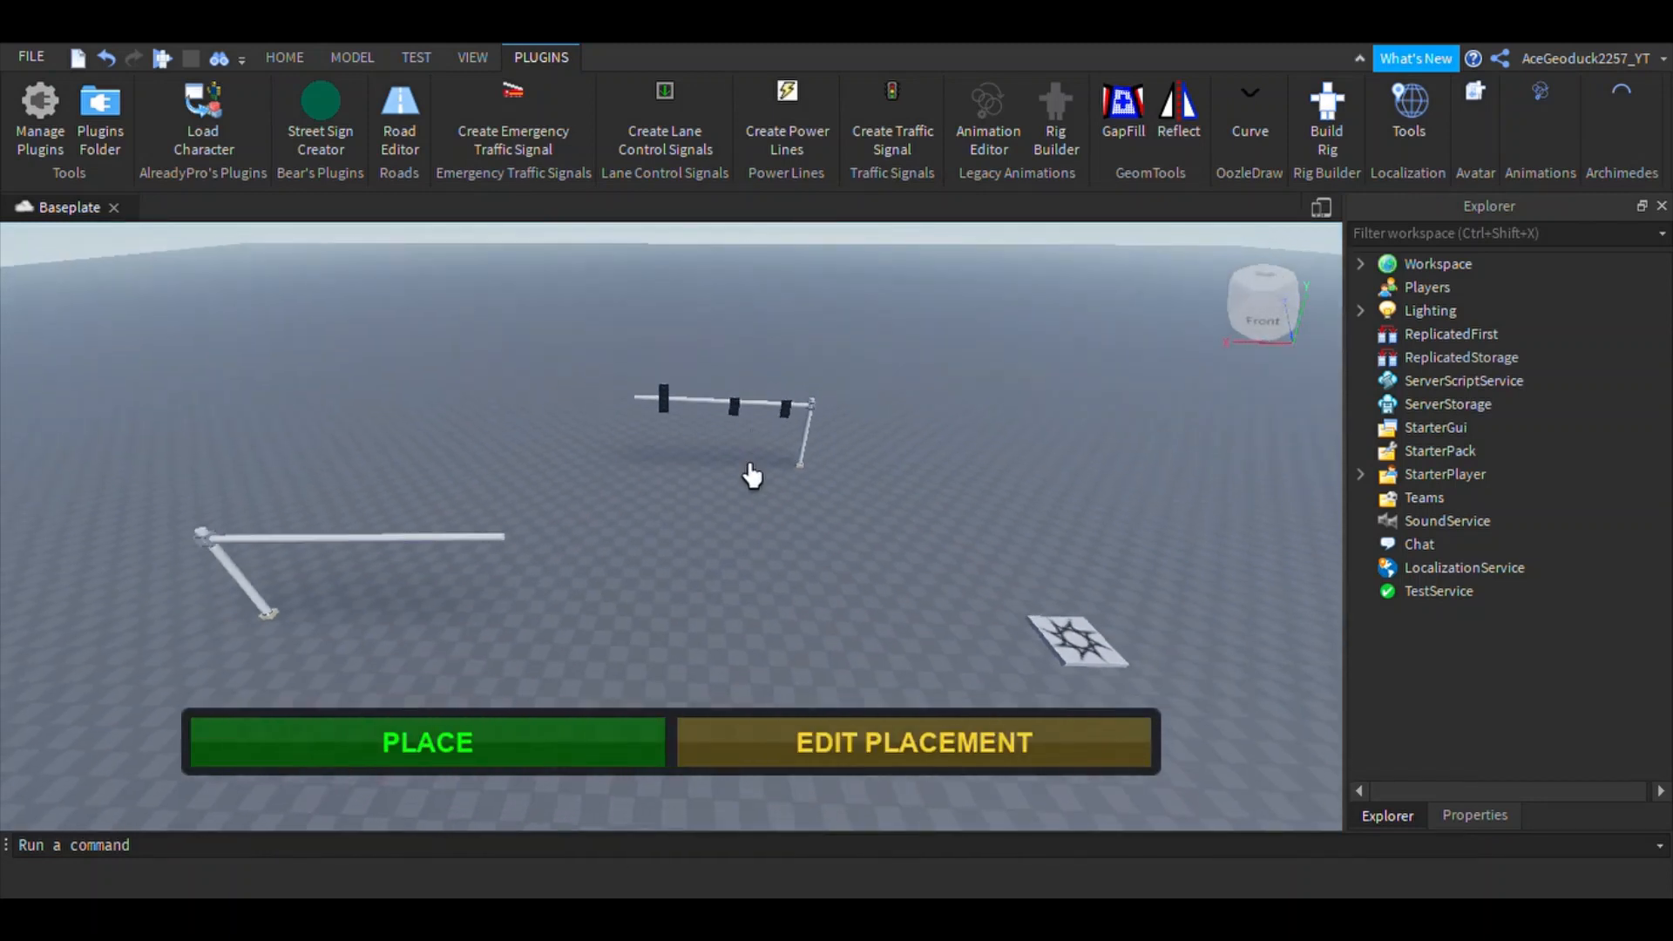
{"action": "scroll", "coordinate": [751, 478], "scroll_direction": "up", "scroll_amount": 2}
{"action": "scroll", "coordinate": [687, 572], "scroll_direction": "down", "scroll_amount": 2}
{"action": "left_click", "coordinate": [486, 739]}
Step: Add a 3 Section signal to Direction 2 and place it on the second mast arm, near its pole
{"action": "left_click", "coordinate": [381, 681]}
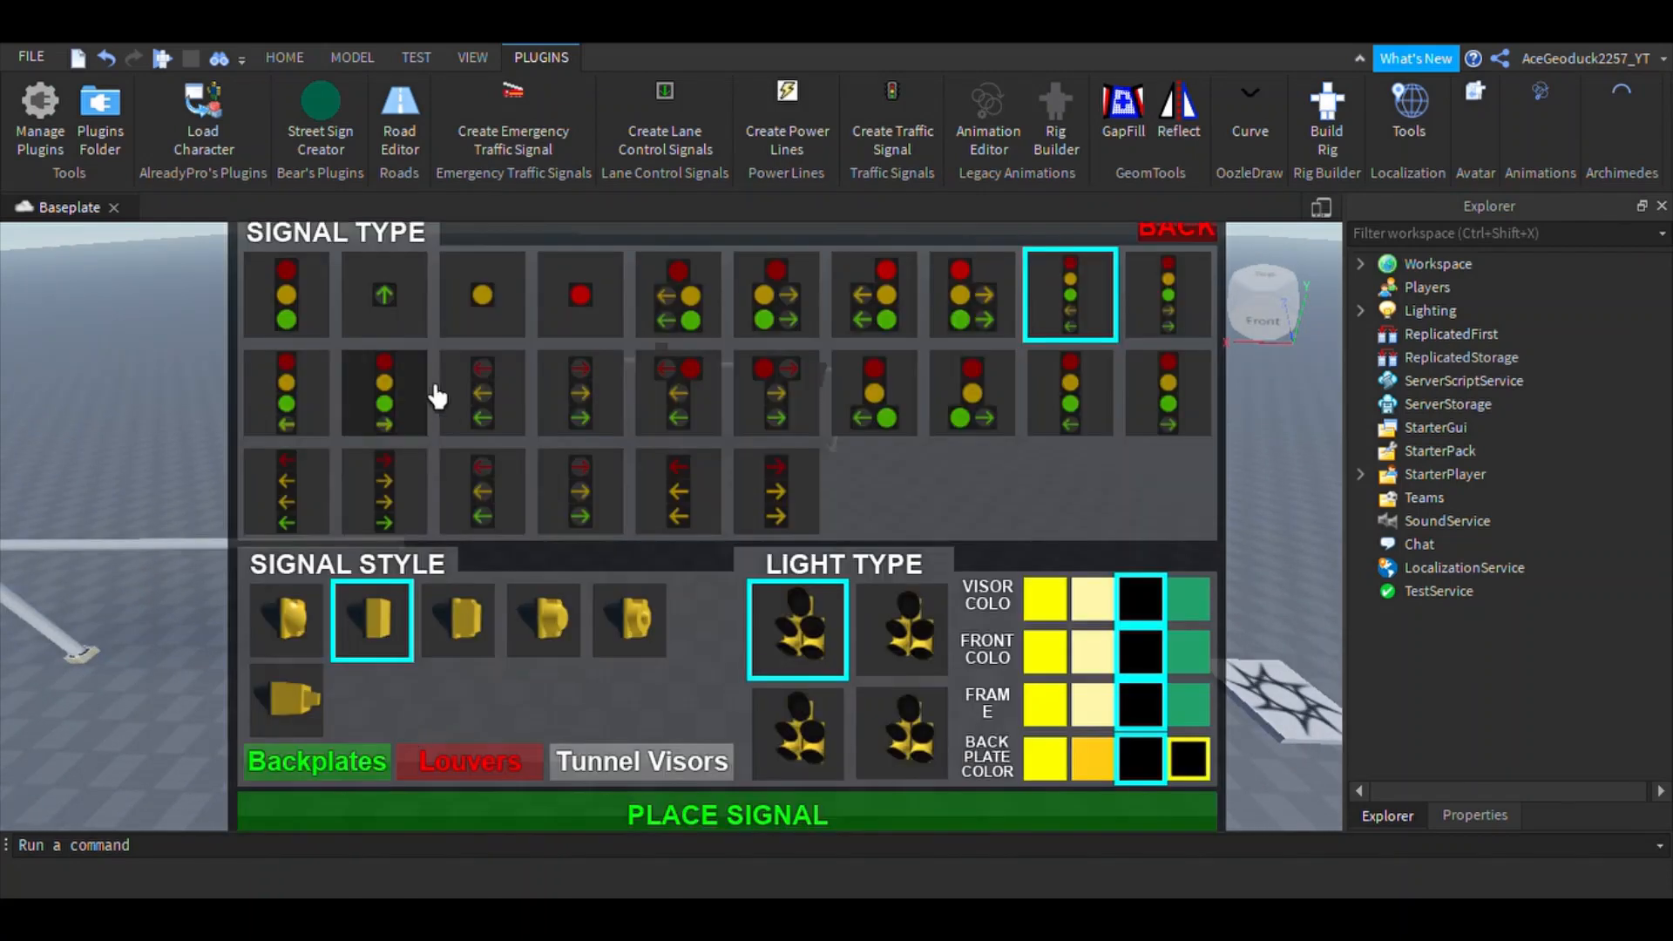
{"action": "left_click", "coordinate": [729, 809]}
{"action": "right_click_drag", "start_coordinate": [804, 615], "coordinate": [804, 614]}
{"action": "left_click", "coordinate": [740, 444]}
{"action": "left_click", "coordinate": [646, 758]}
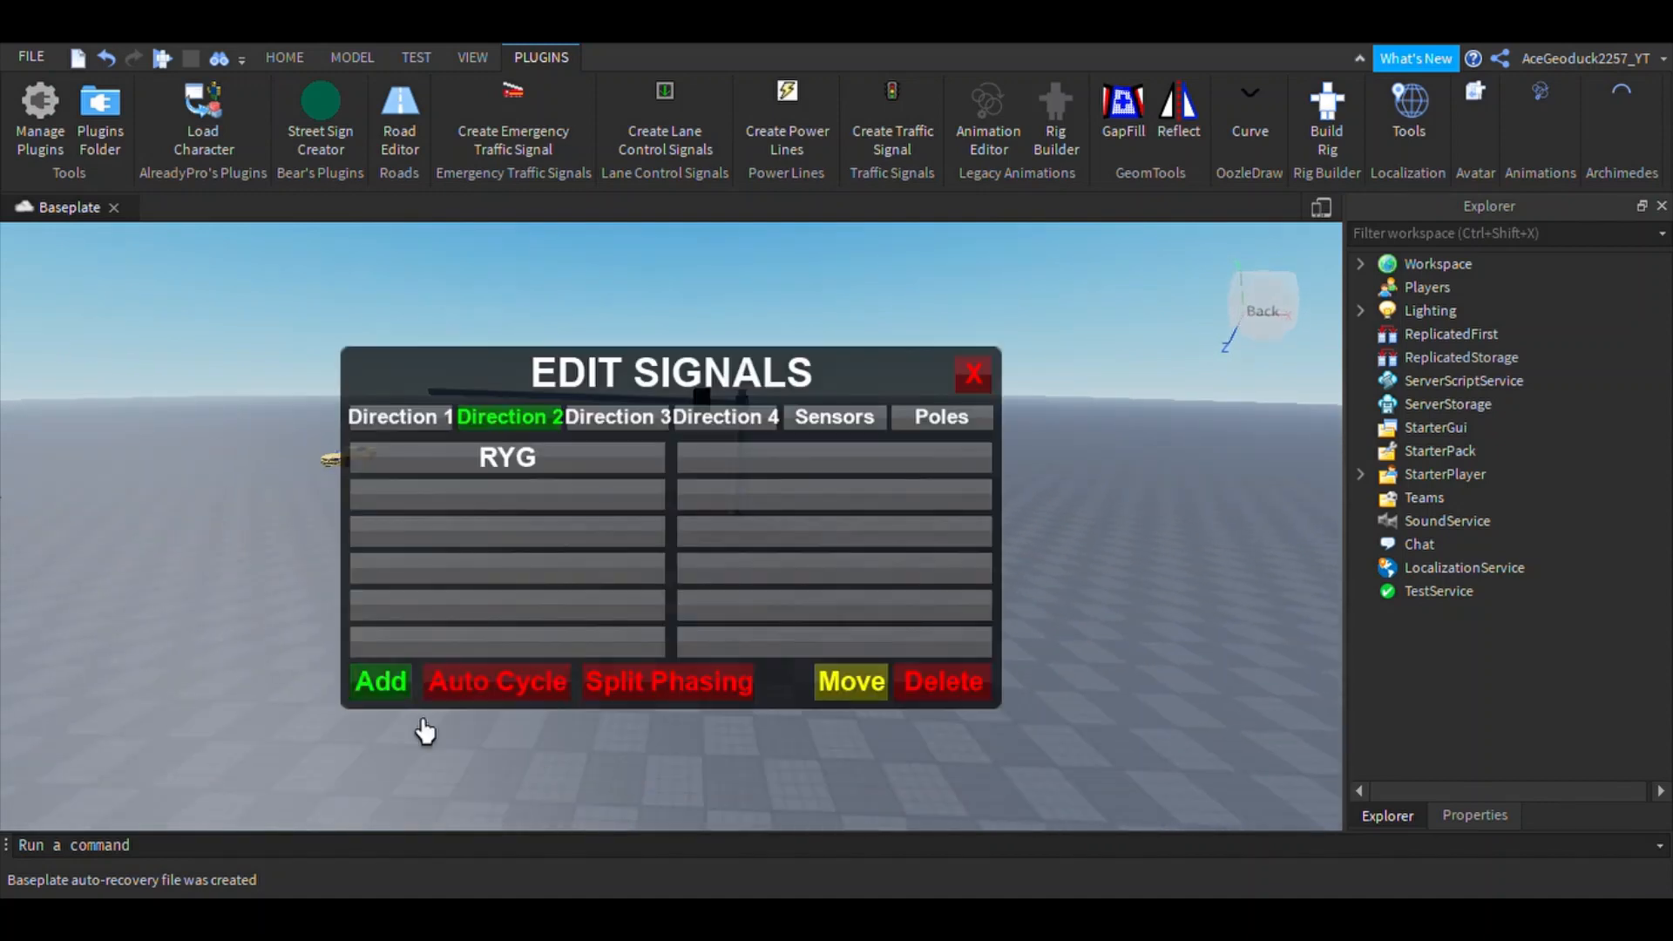
Step: Add another 3 Section signal to Direction 2, farther along the second mast arm
{"action": "left_click", "coordinate": [377, 680]}
{"action": "left_click", "coordinate": [806, 825]}
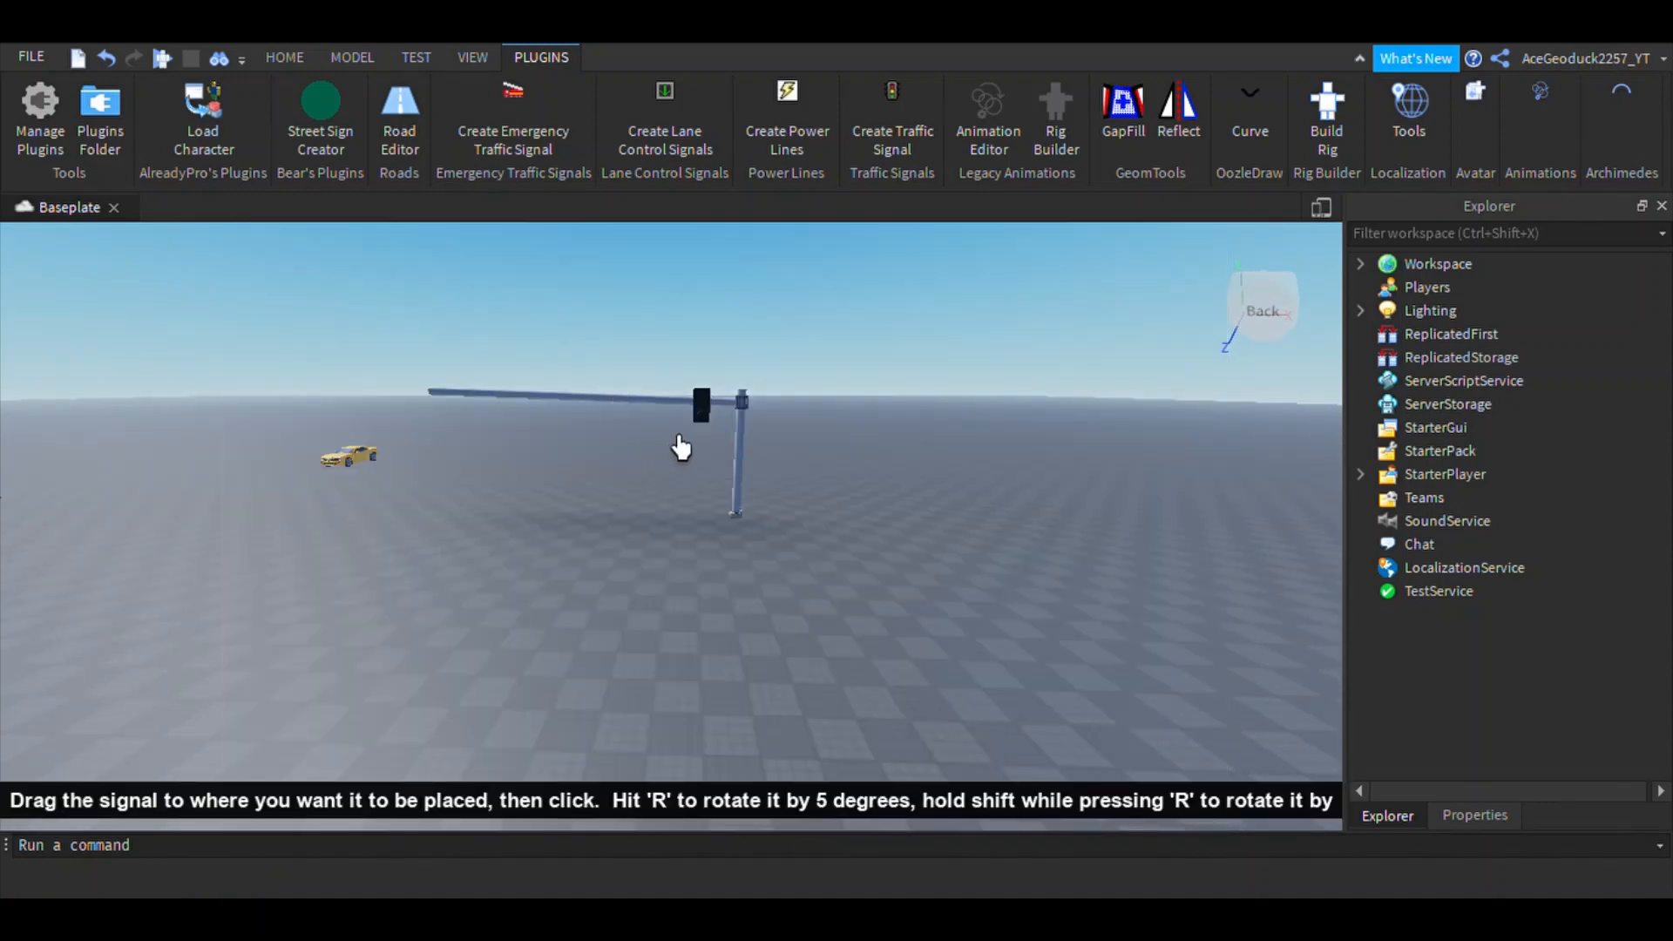
{"action": "left_click", "coordinate": [671, 446]}
{"action": "left_click", "coordinate": [647, 760]}
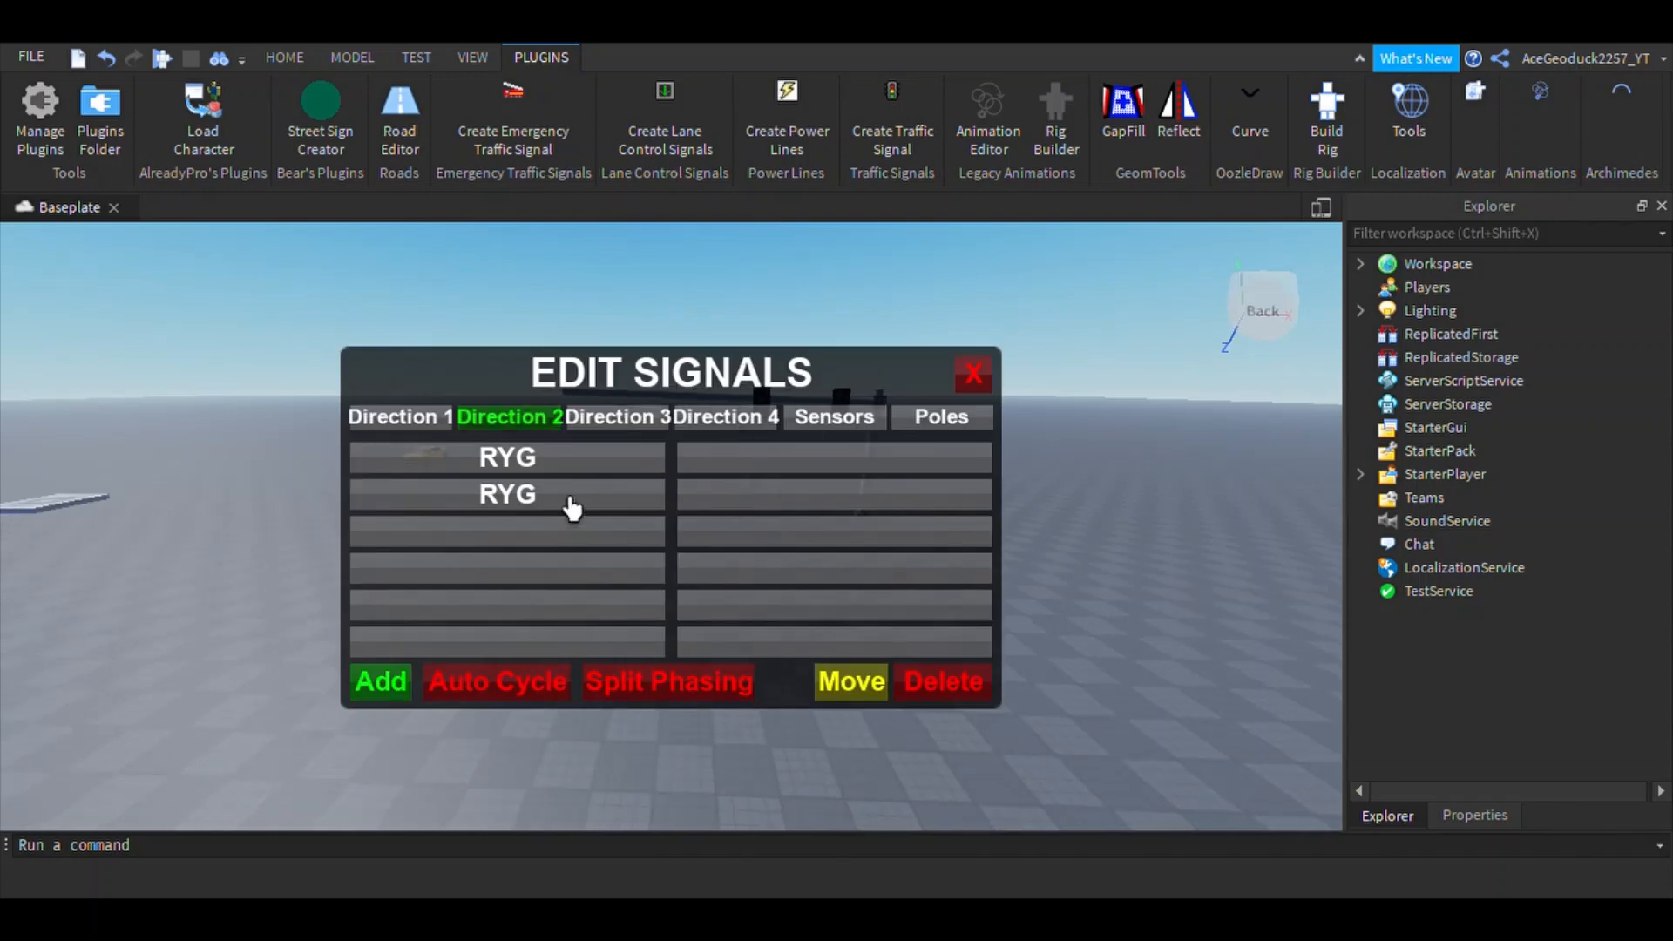
Step: Add a 3 Section Protected Left signal to Direction 2, beyond the two 3 Section signals on the second mast arm
{"action": "left_click", "coordinate": [381, 680]}
{"action": "left_click", "coordinate": [498, 429]}
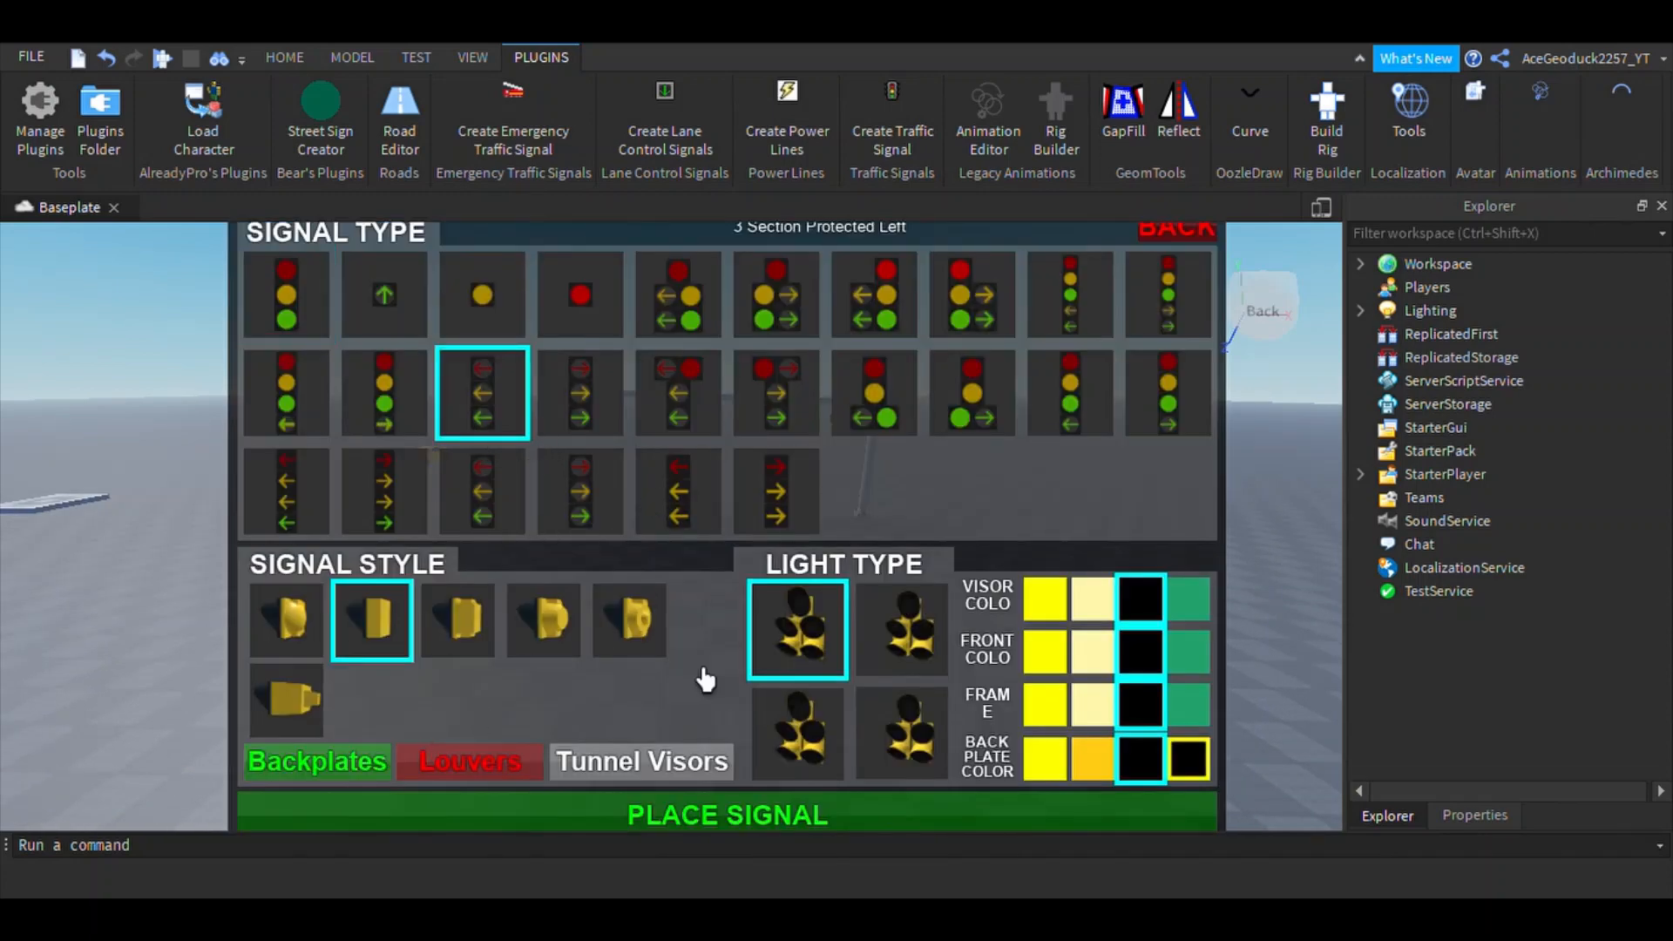
{"action": "left_click", "coordinate": [696, 823]}
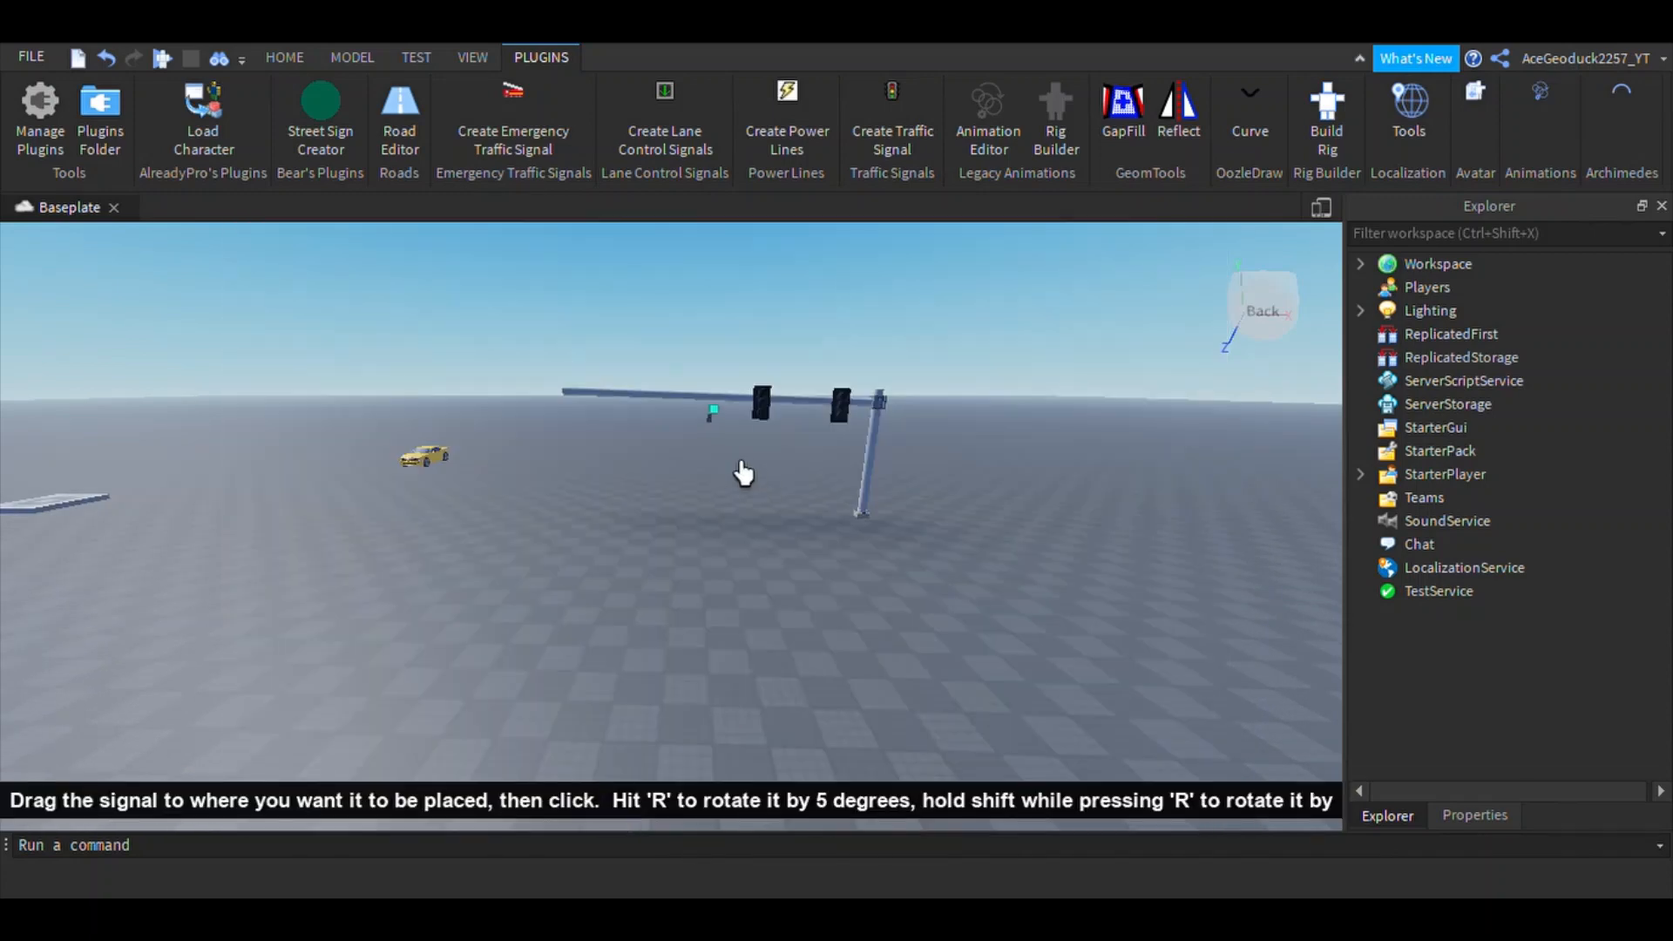
{"action": "left_click", "coordinate": [695, 446]}
{"action": "left_click", "coordinate": [586, 778]}
Step: Add a second 3 Section Protected Left signal to Direction 2 near the free end of the second mast arm and close the signal editor
{"action": "left_click", "coordinate": [381, 680]}
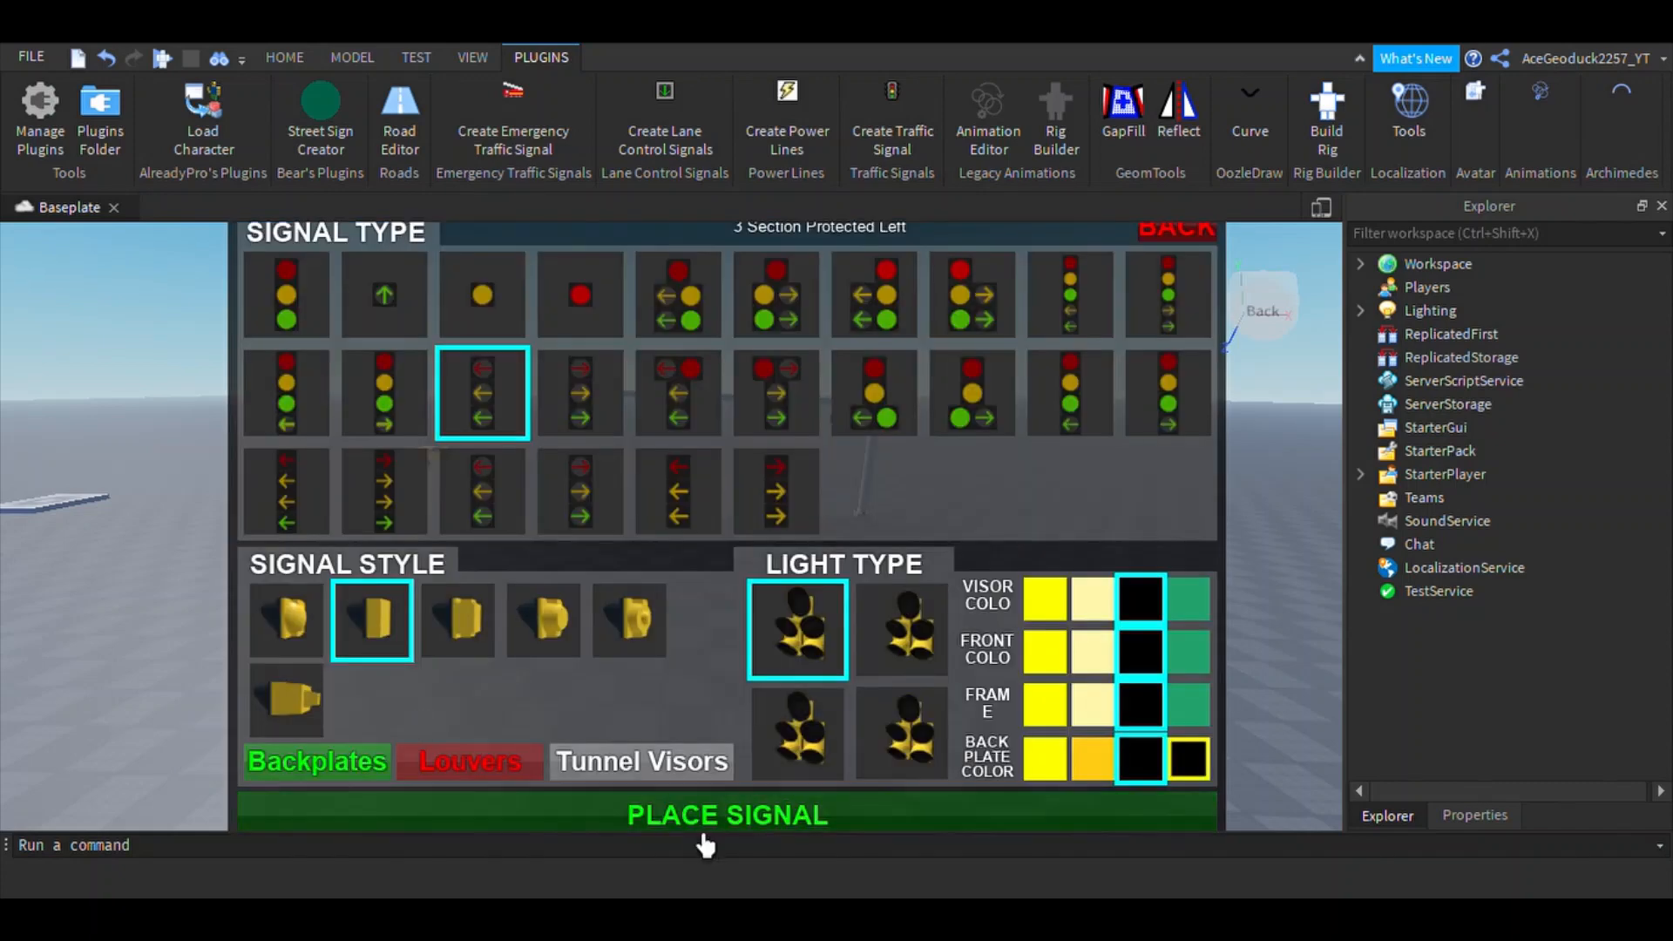
{"action": "left_click", "coordinate": [706, 824]}
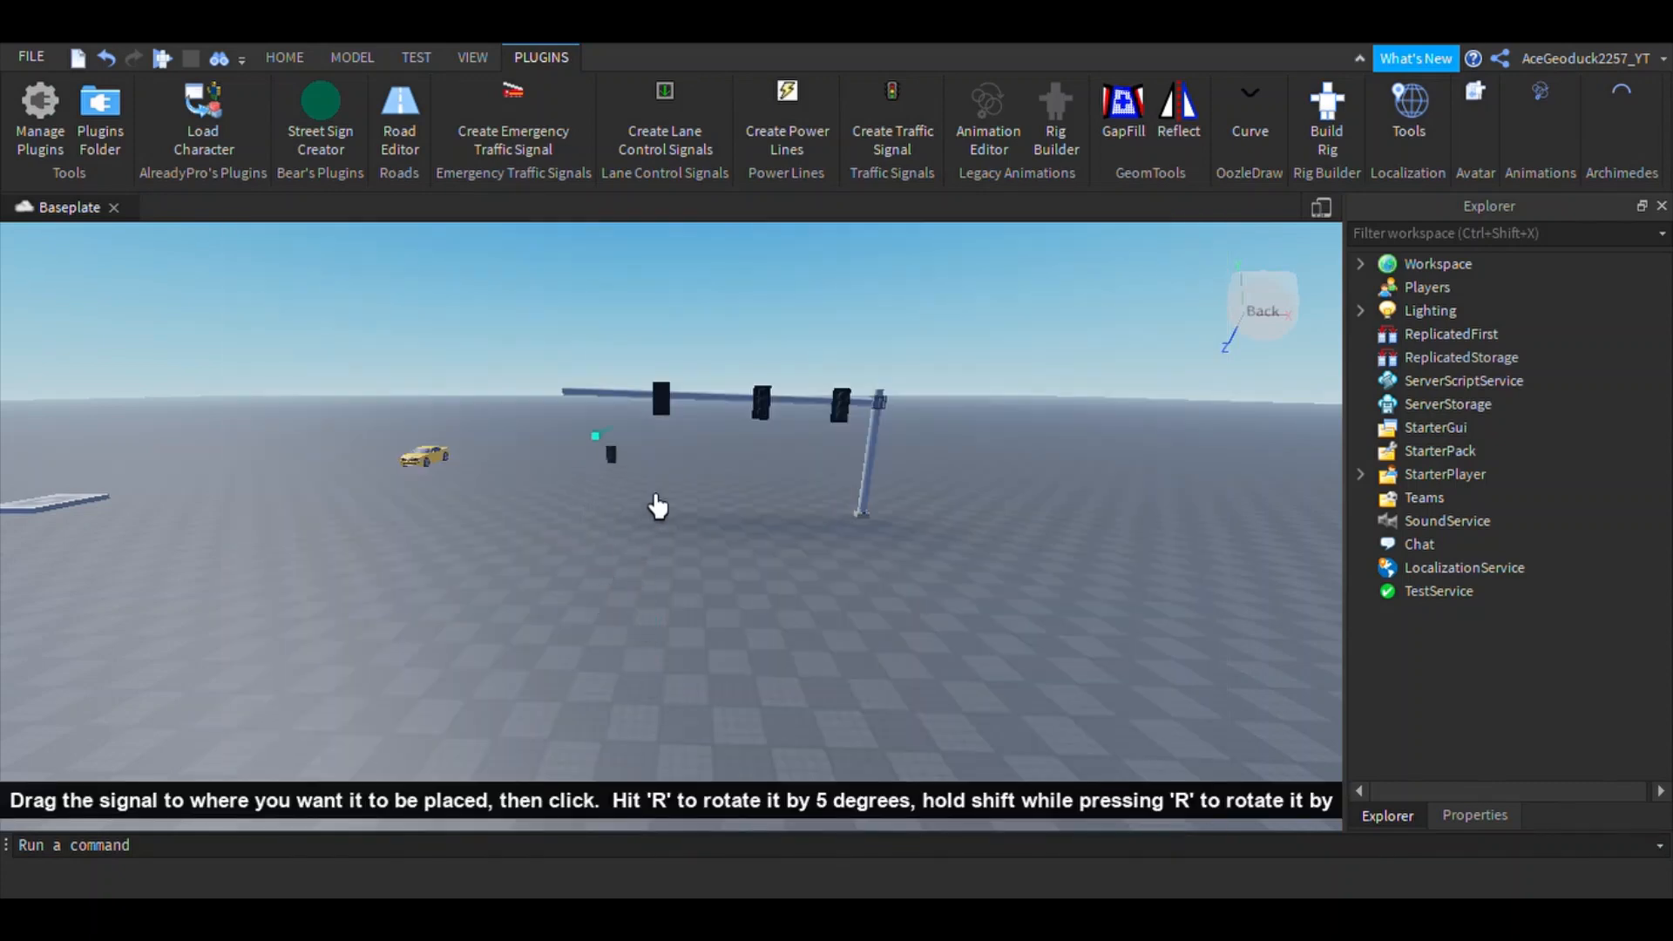
{"action": "left_click", "coordinate": [639, 443]}
{"action": "scroll", "coordinate": [836, 579], "scroll_direction": "down", "scroll_amount": 5}
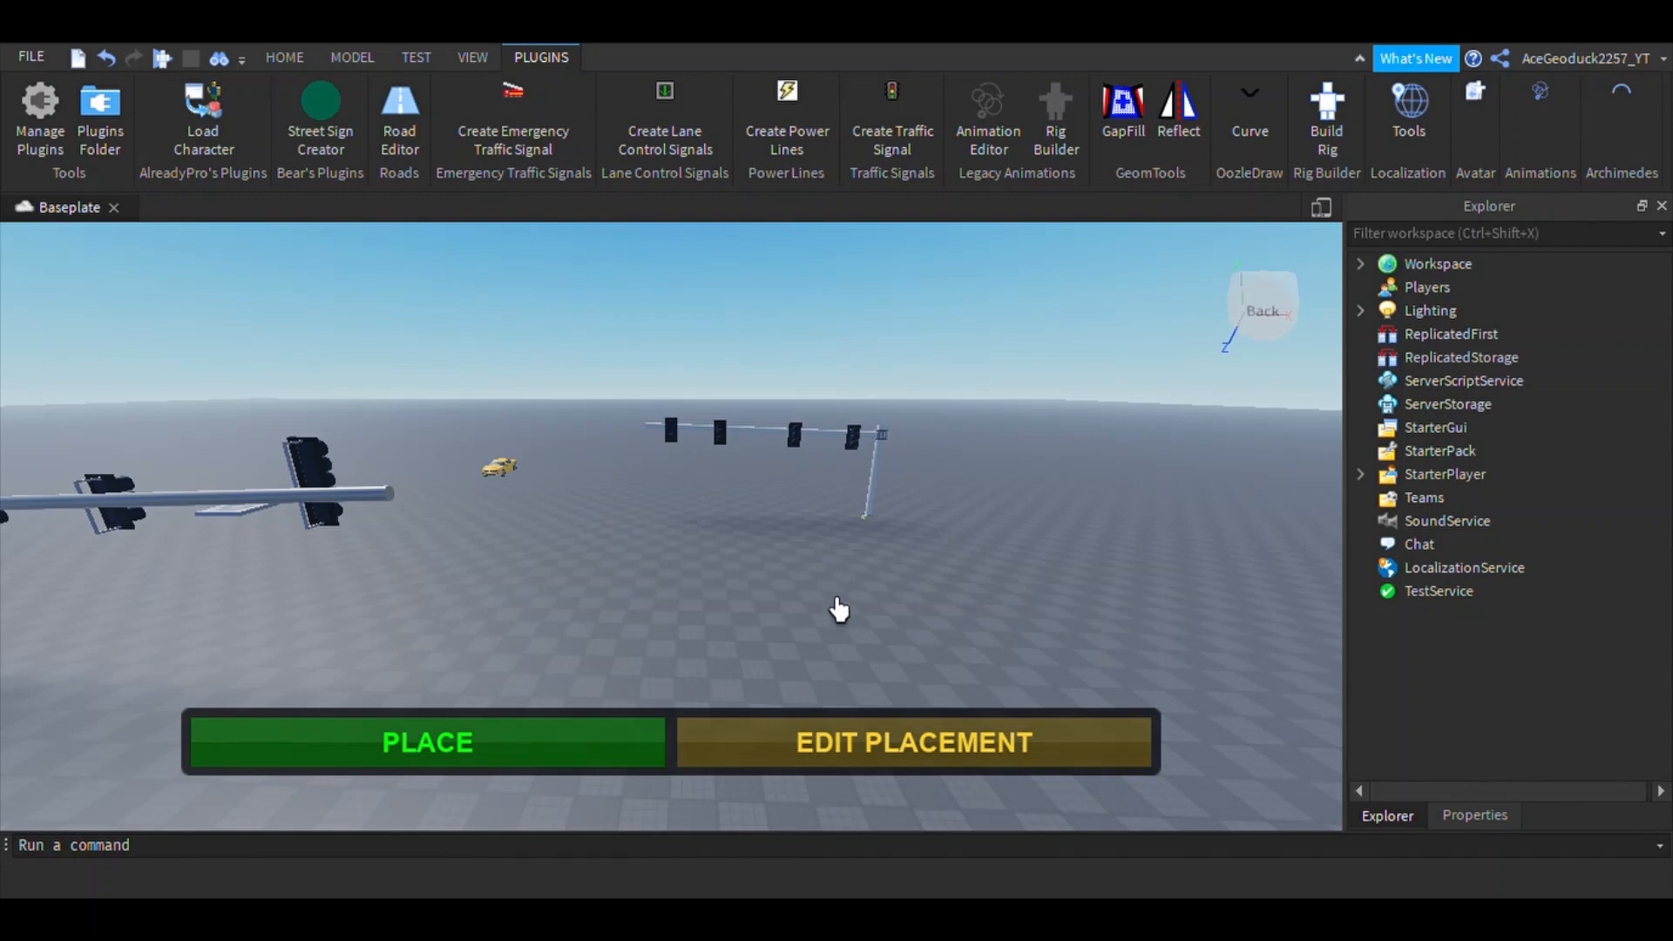
{"action": "scroll", "coordinate": [838, 579], "scroll_direction": "down", "scroll_amount": 4}
{"action": "scroll", "coordinate": [606, 510], "scroll_direction": "up", "scroll_amount": 2}
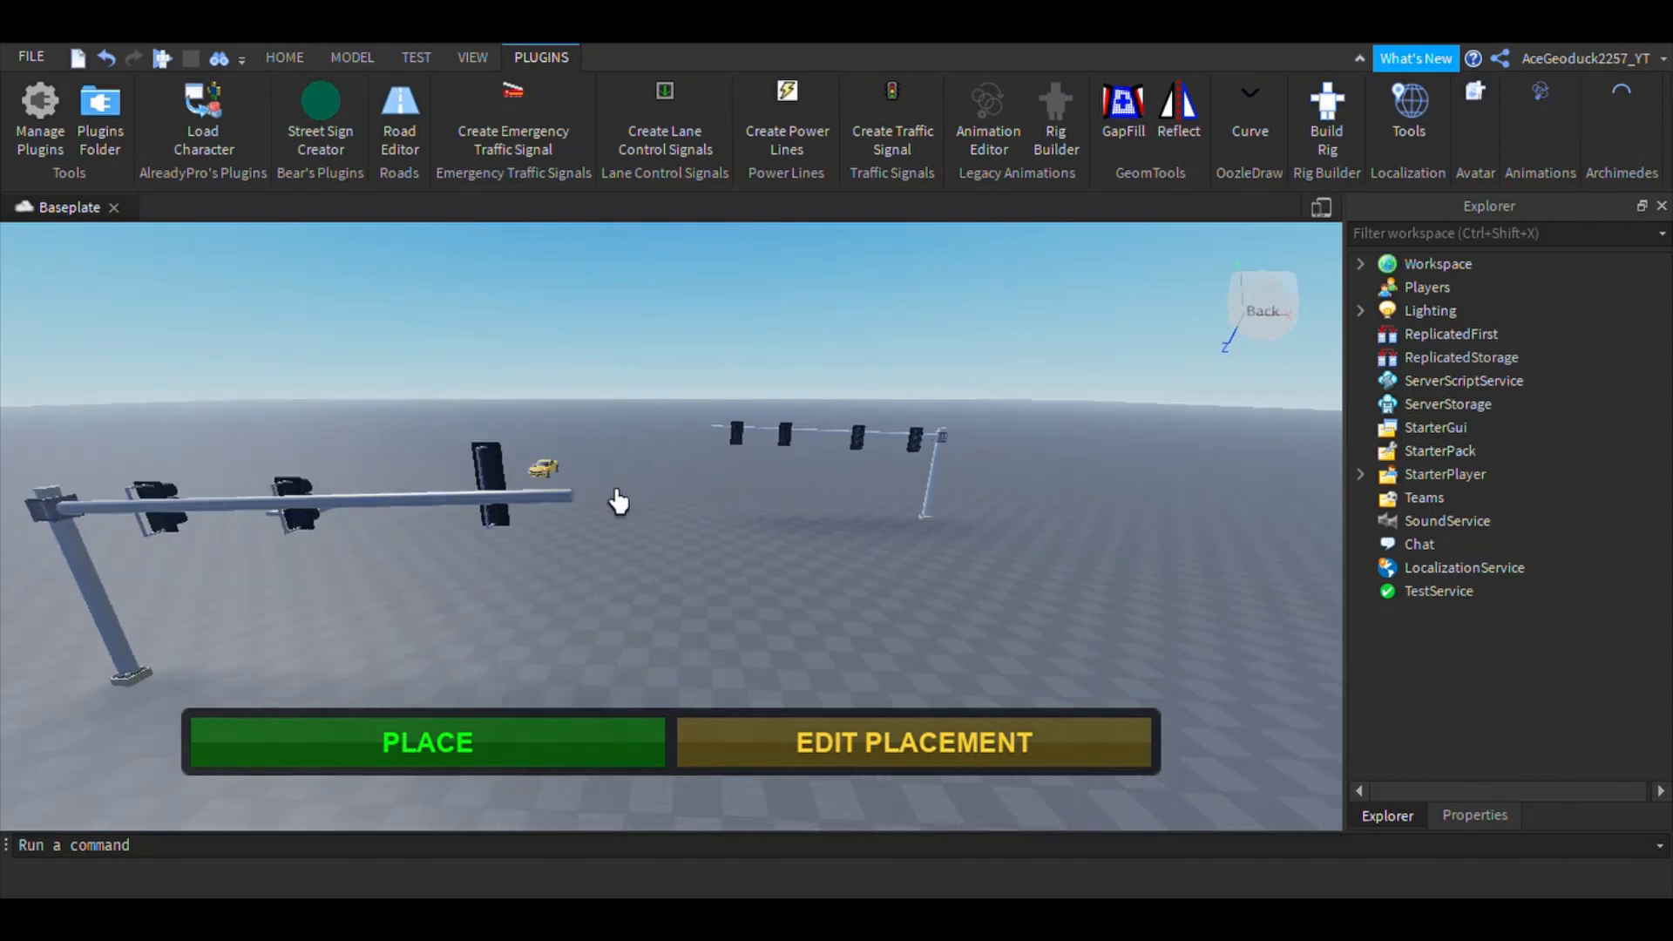
{"action": "scroll", "coordinate": [1028, 621], "scroll_direction": "up", "scroll_amount": 5}
{"action": "scroll", "coordinate": [1068, 628], "scroll_direction": "up", "scroll_amount": 3}
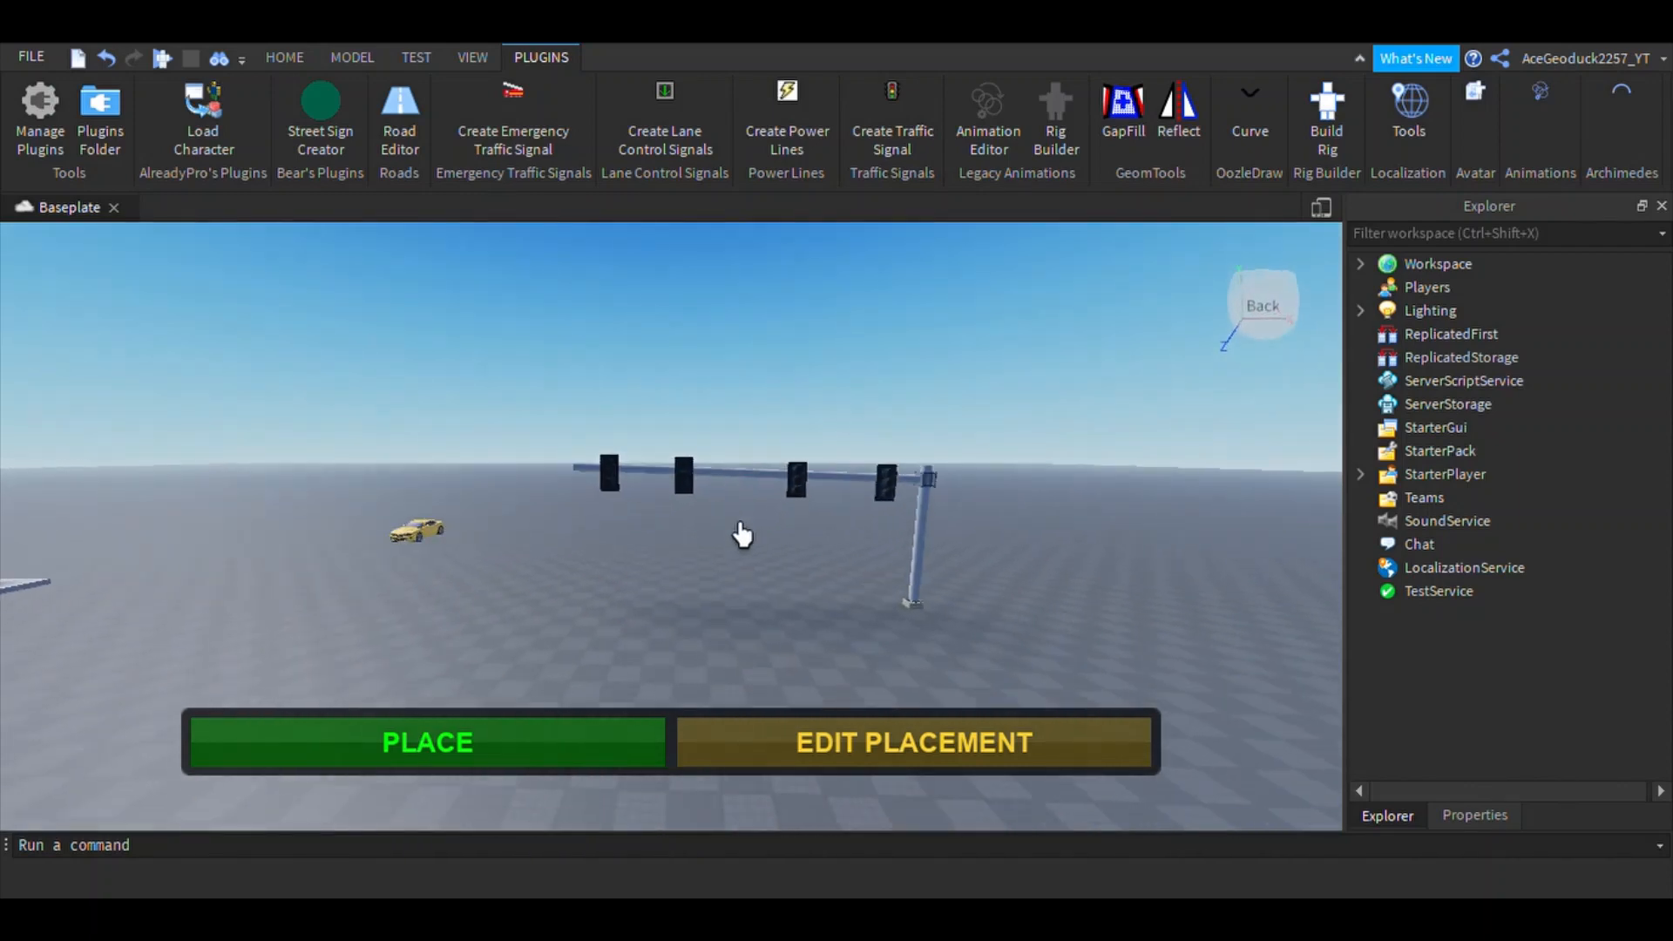
{"action": "right_click_drag", "start_coordinate": [856, 623], "coordinate": [856, 622]}
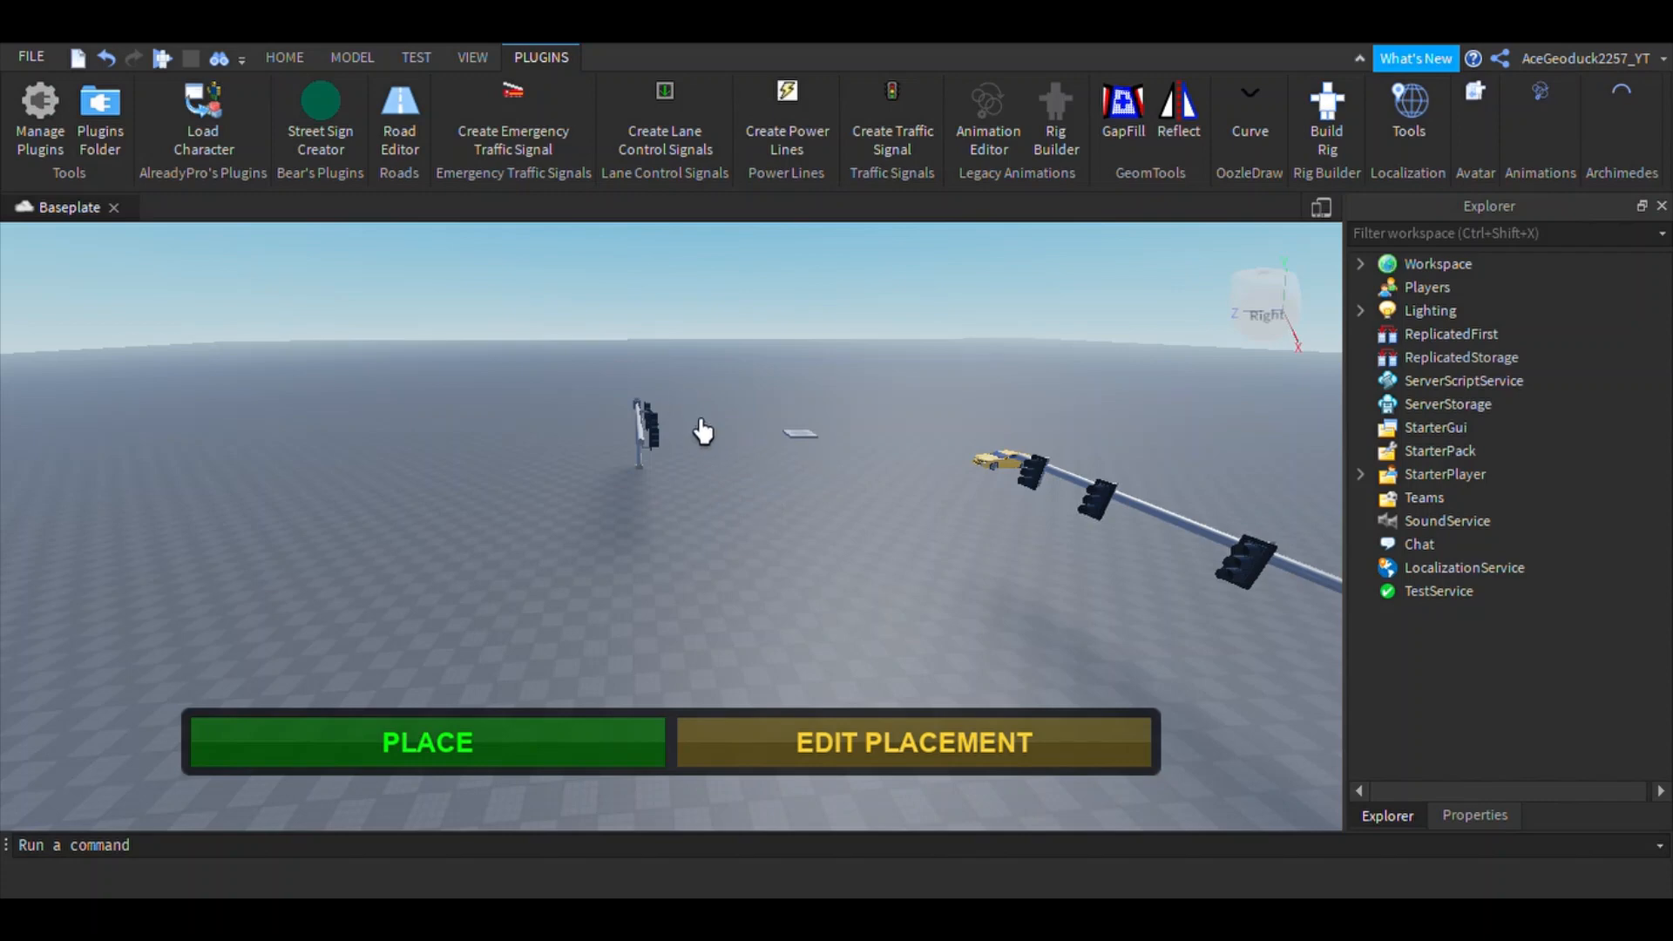
{"action": "right_click_drag", "start_coordinate": [817, 554], "coordinate": [817, 554]}
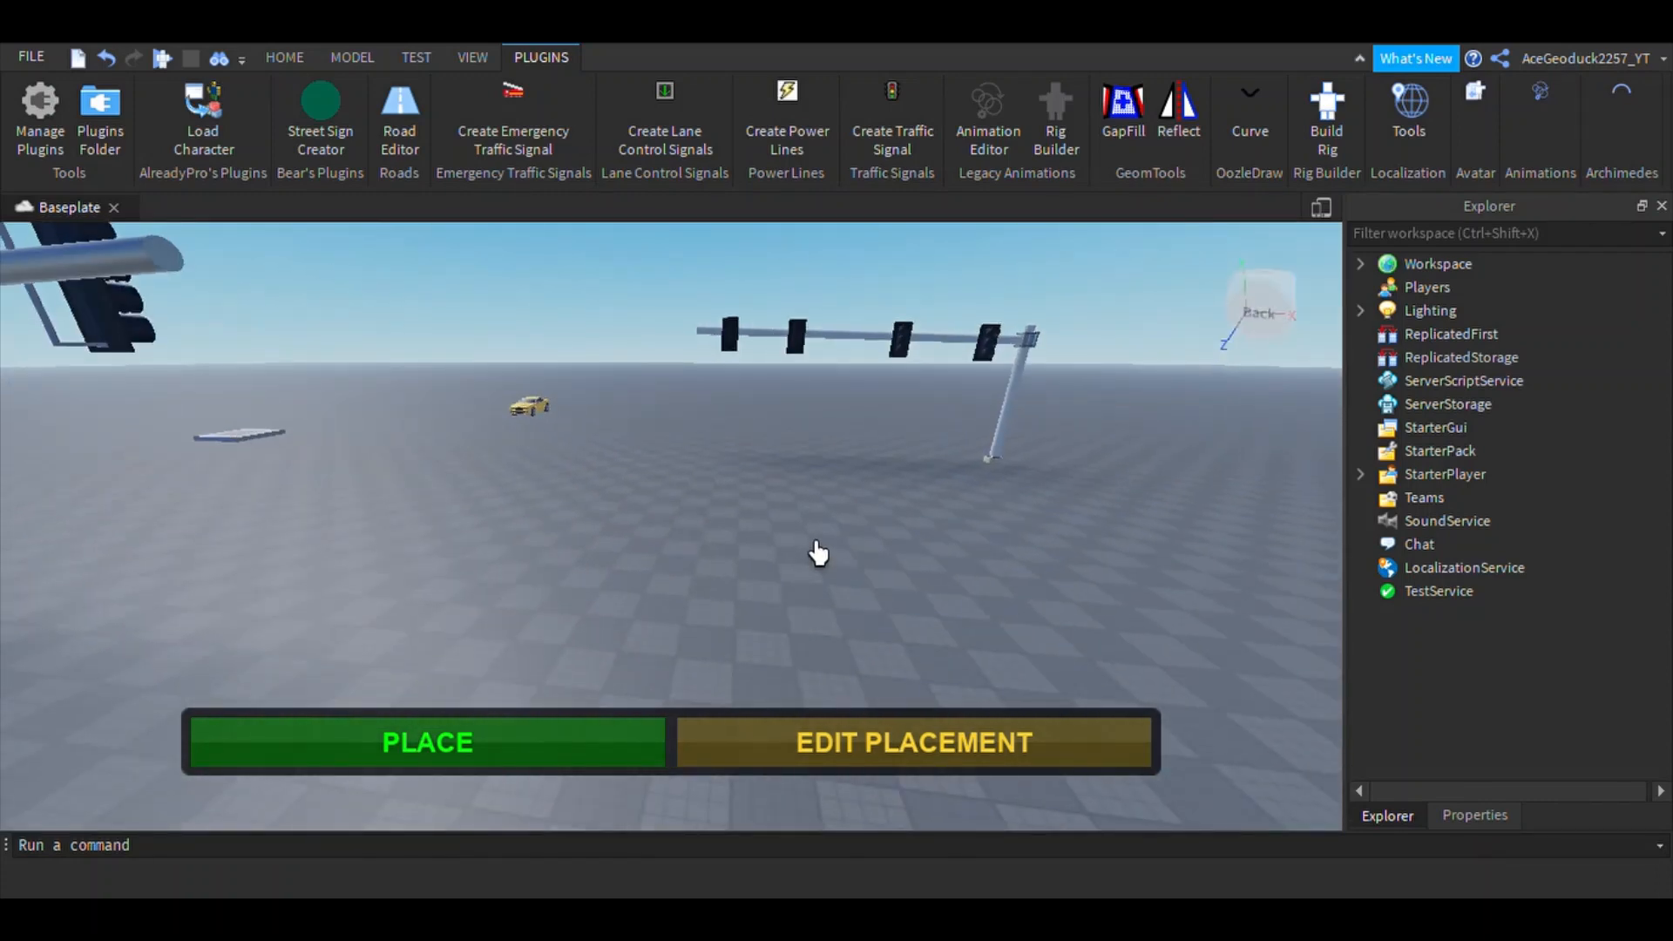
{"action": "right_click_drag", "start_coordinate": [817, 553], "coordinate": [817, 560]}
{"action": "left_click", "coordinate": [571, 765]}
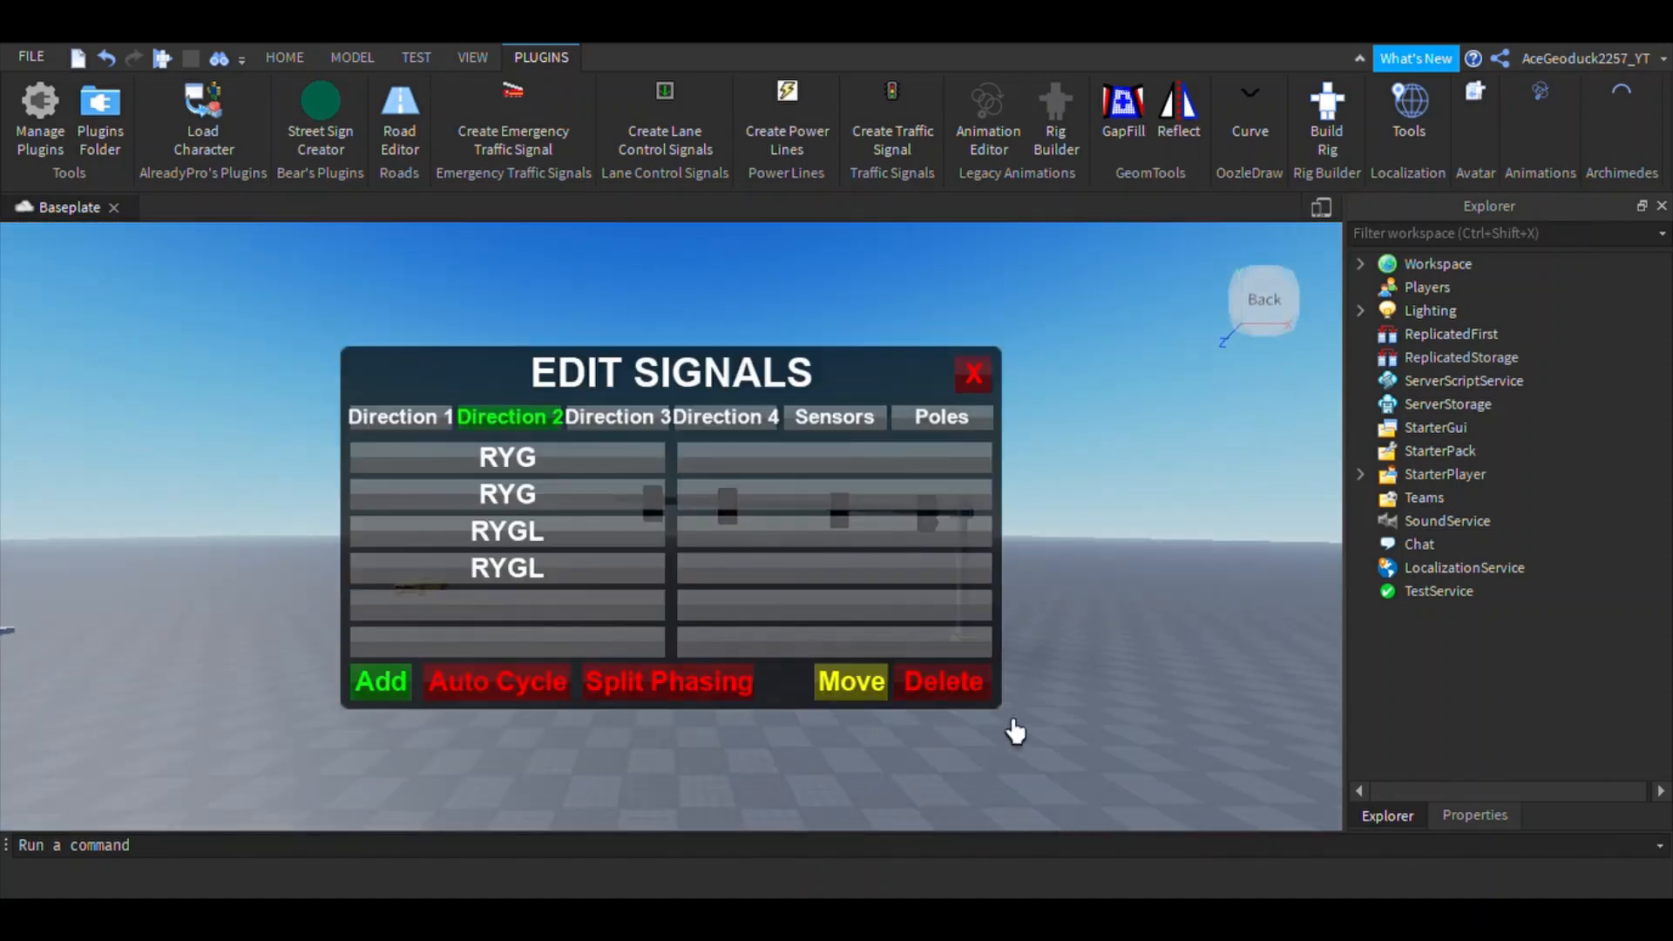
{"action": "left_click", "coordinate": [975, 374]}
Step: Inspect the signals on both mast arms, especially the five-section signal at the free end of the first arm
{"action": "scroll", "coordinate": [1049, 688], "scroll_direction": "up", "scroll_amount": 5}
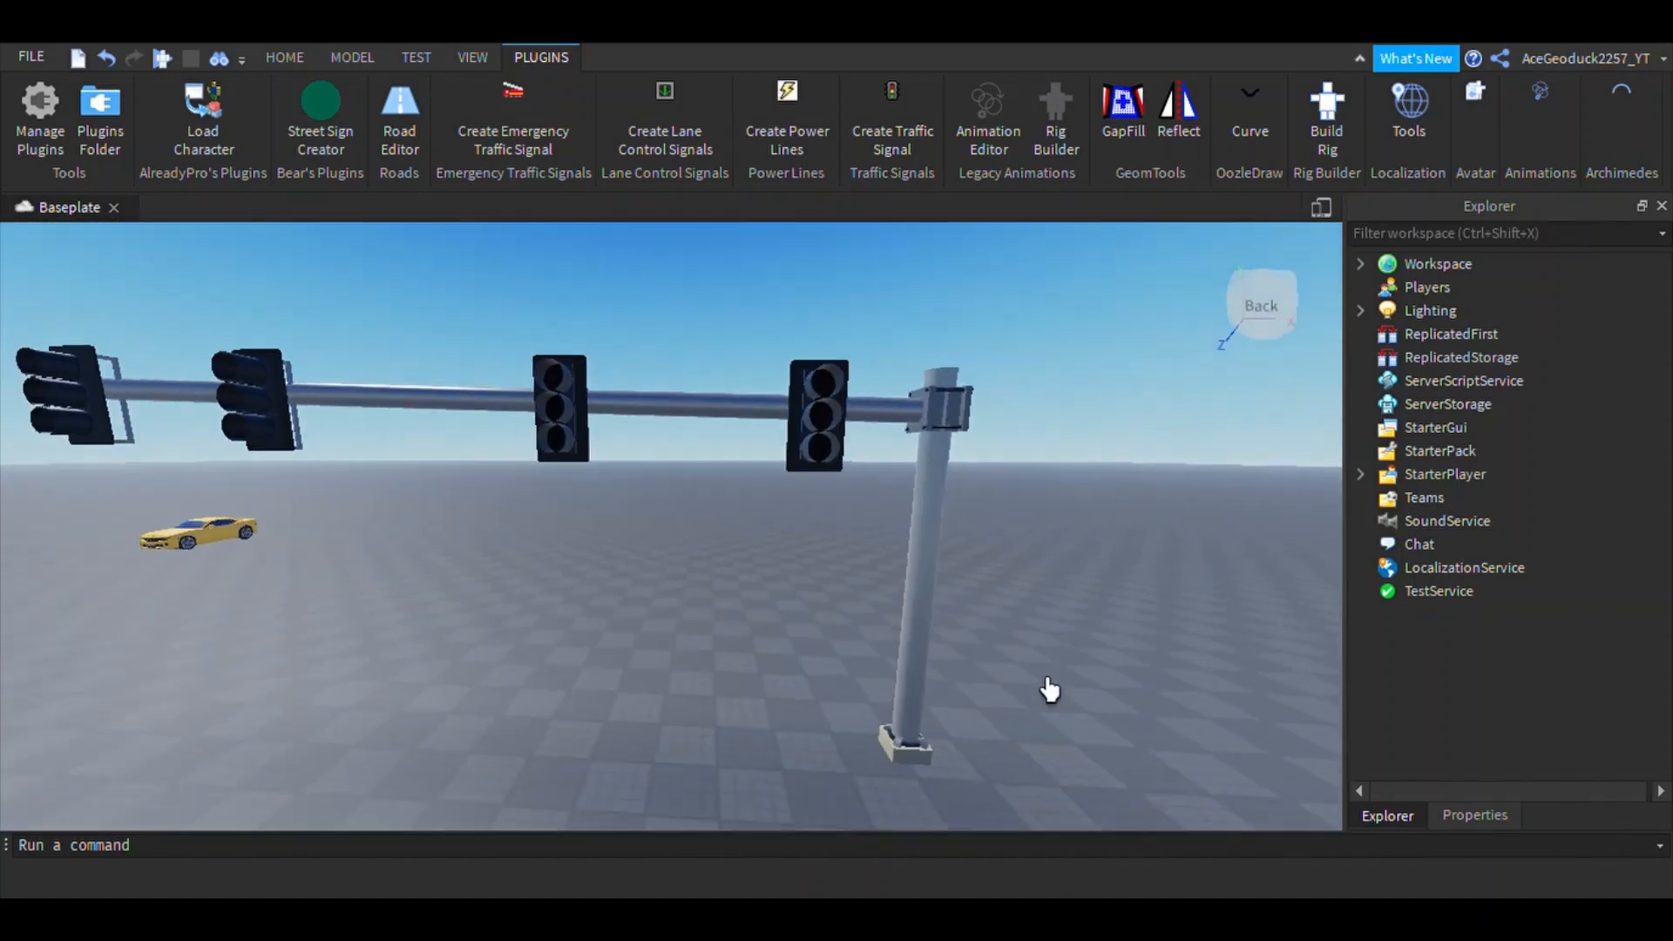
{"action": "scroll", "coordinate": [788, 541], "scroll_direction": "down", "scroll_amount": 8}
{"action": "scroll", "coordinate": [858, 666], "scroll_direction": "down", "scroll_amount": 3}
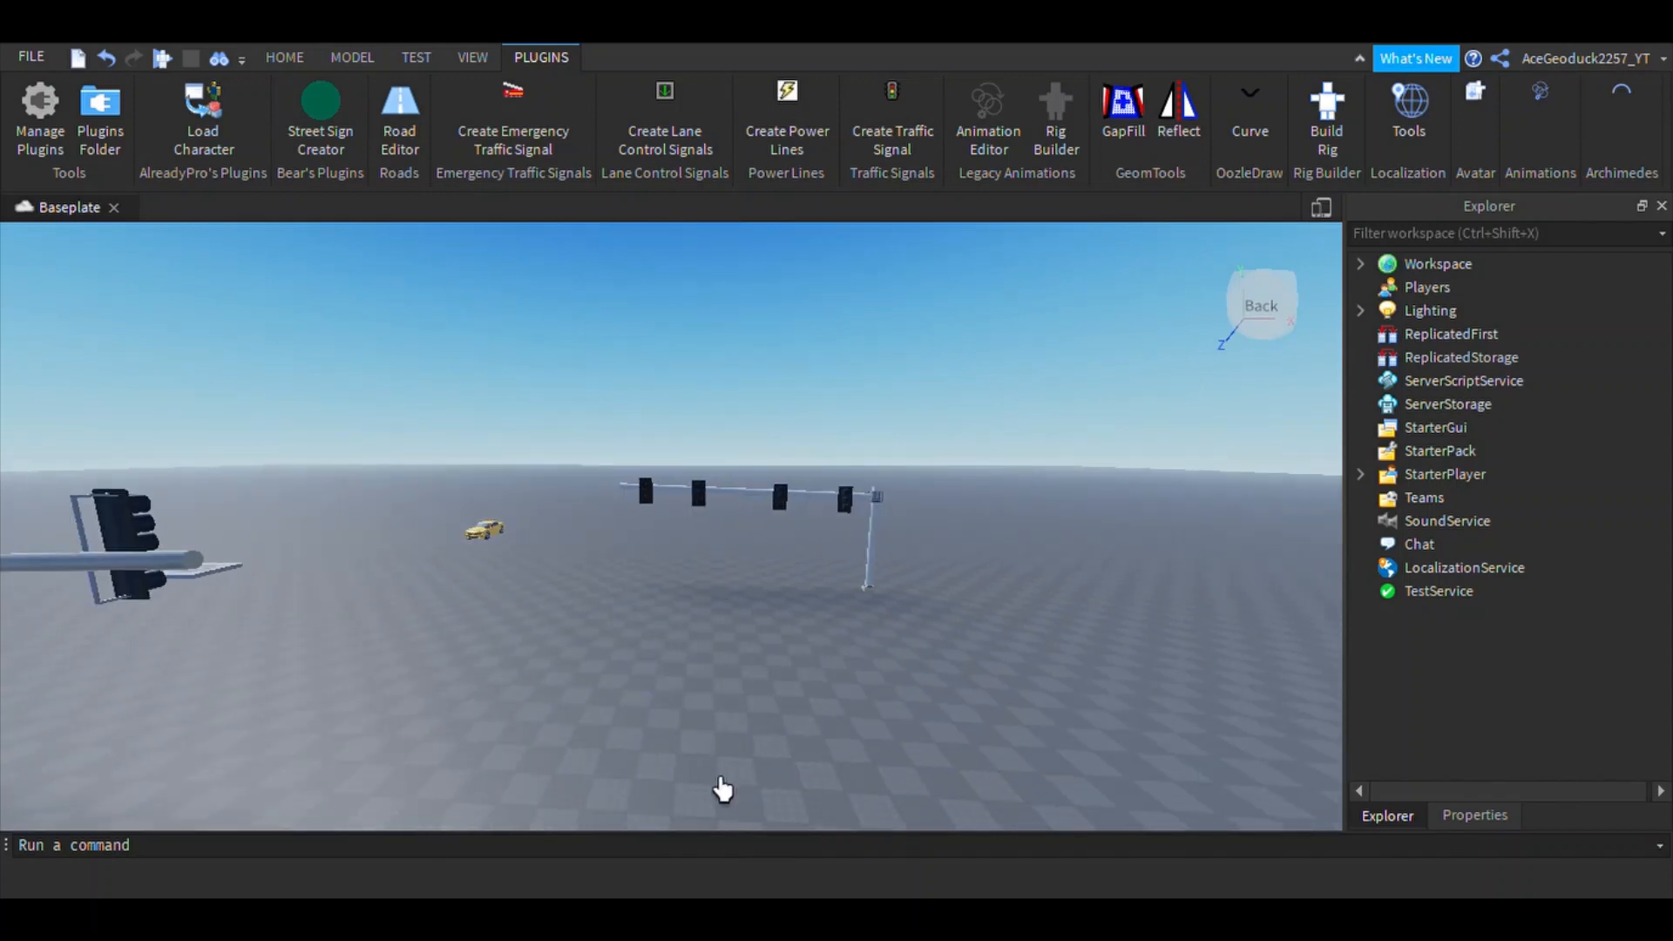
{"action": "right_click_drag", "start_coordinate": [884, 736], "coordinate": [885, 739]}
{"action": "scroll", "coordinate": [884, 739], "scroll_direction": "down", "scroll_amount": 5}
{"action": "scroll", "coordinate": [909, 678], "scroll_direction": "up", "scroll_amount": 4}
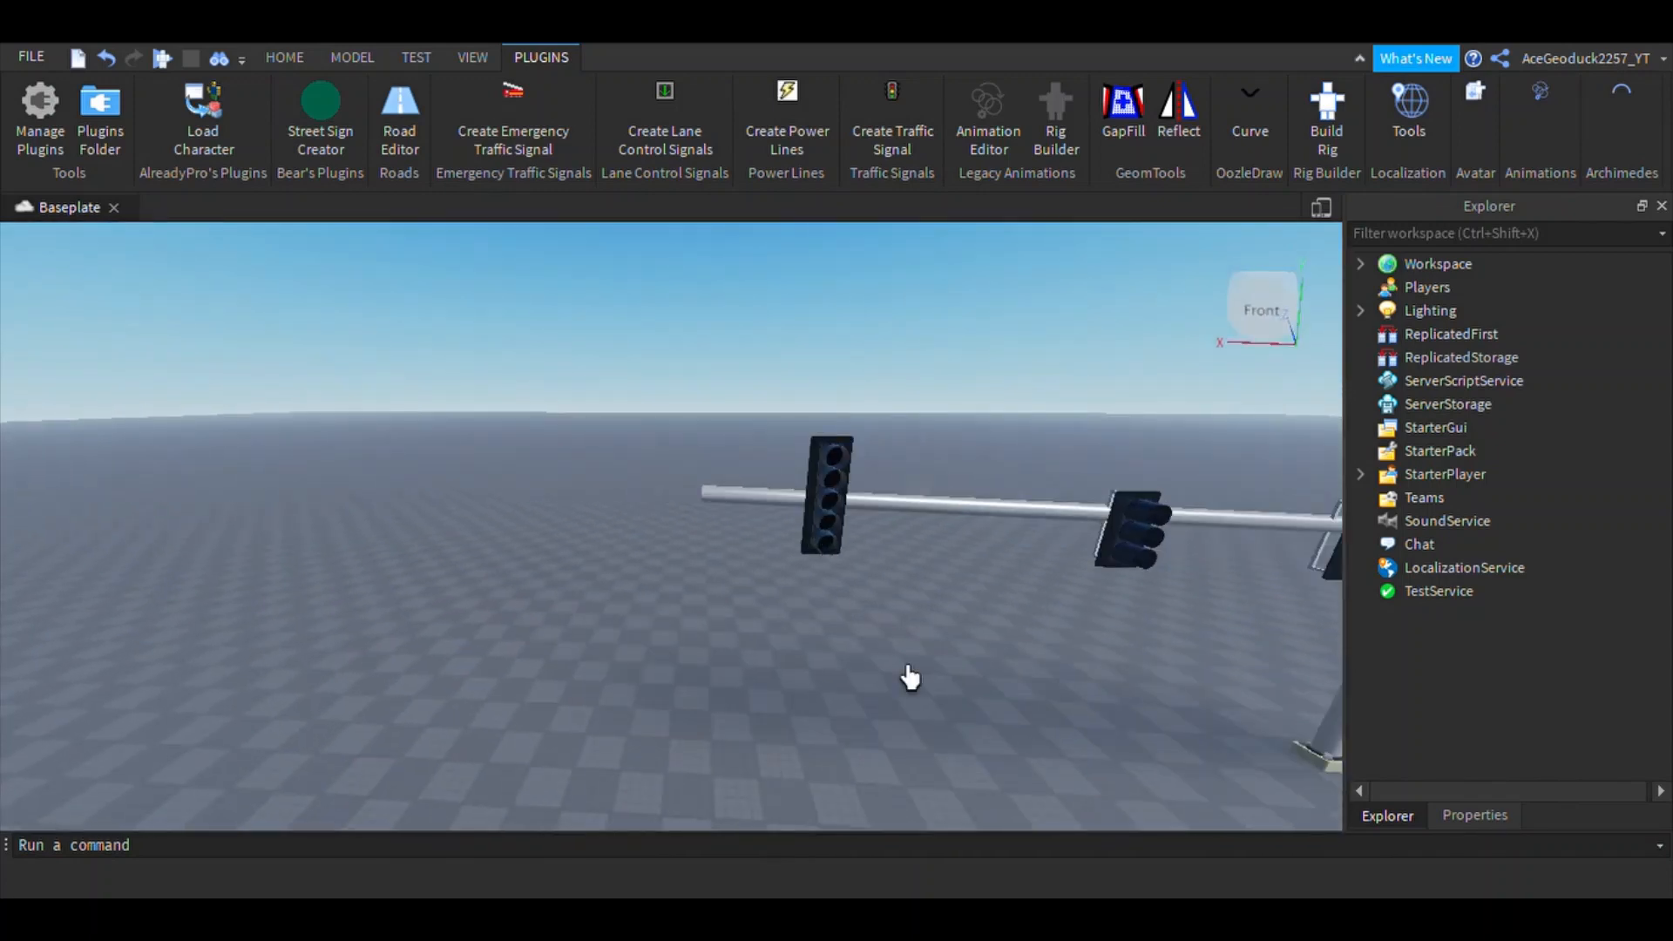
{"action": "scroll", "coordinate": [854, 697], "scroll_direction": "down", "scroll_amount": 4}
{"action": "right_click_drag", "start_coordinate": [775, 510], "coordinate": [774, 509]}
{"action": "scroll", "coordinate": [845, 659], "scroll_direction": "down", "scroll_amount": 5}
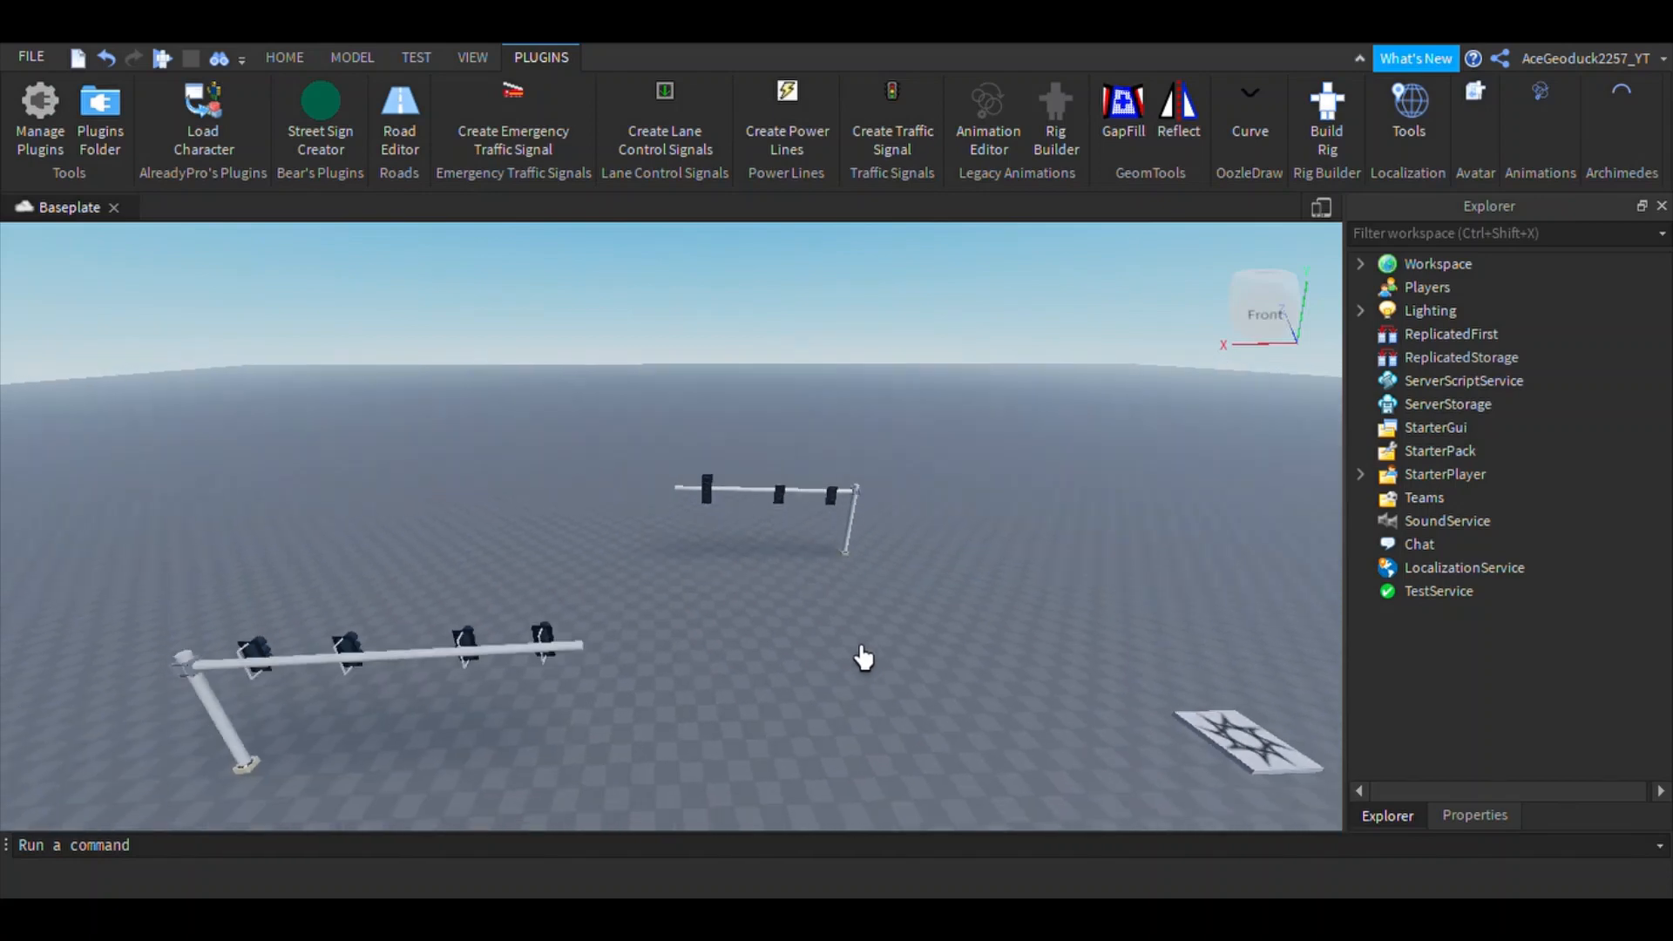
{"action": "scroll", "coordinate": [899, 664], "scroll_direction": "up", "scroll_amount": 5}
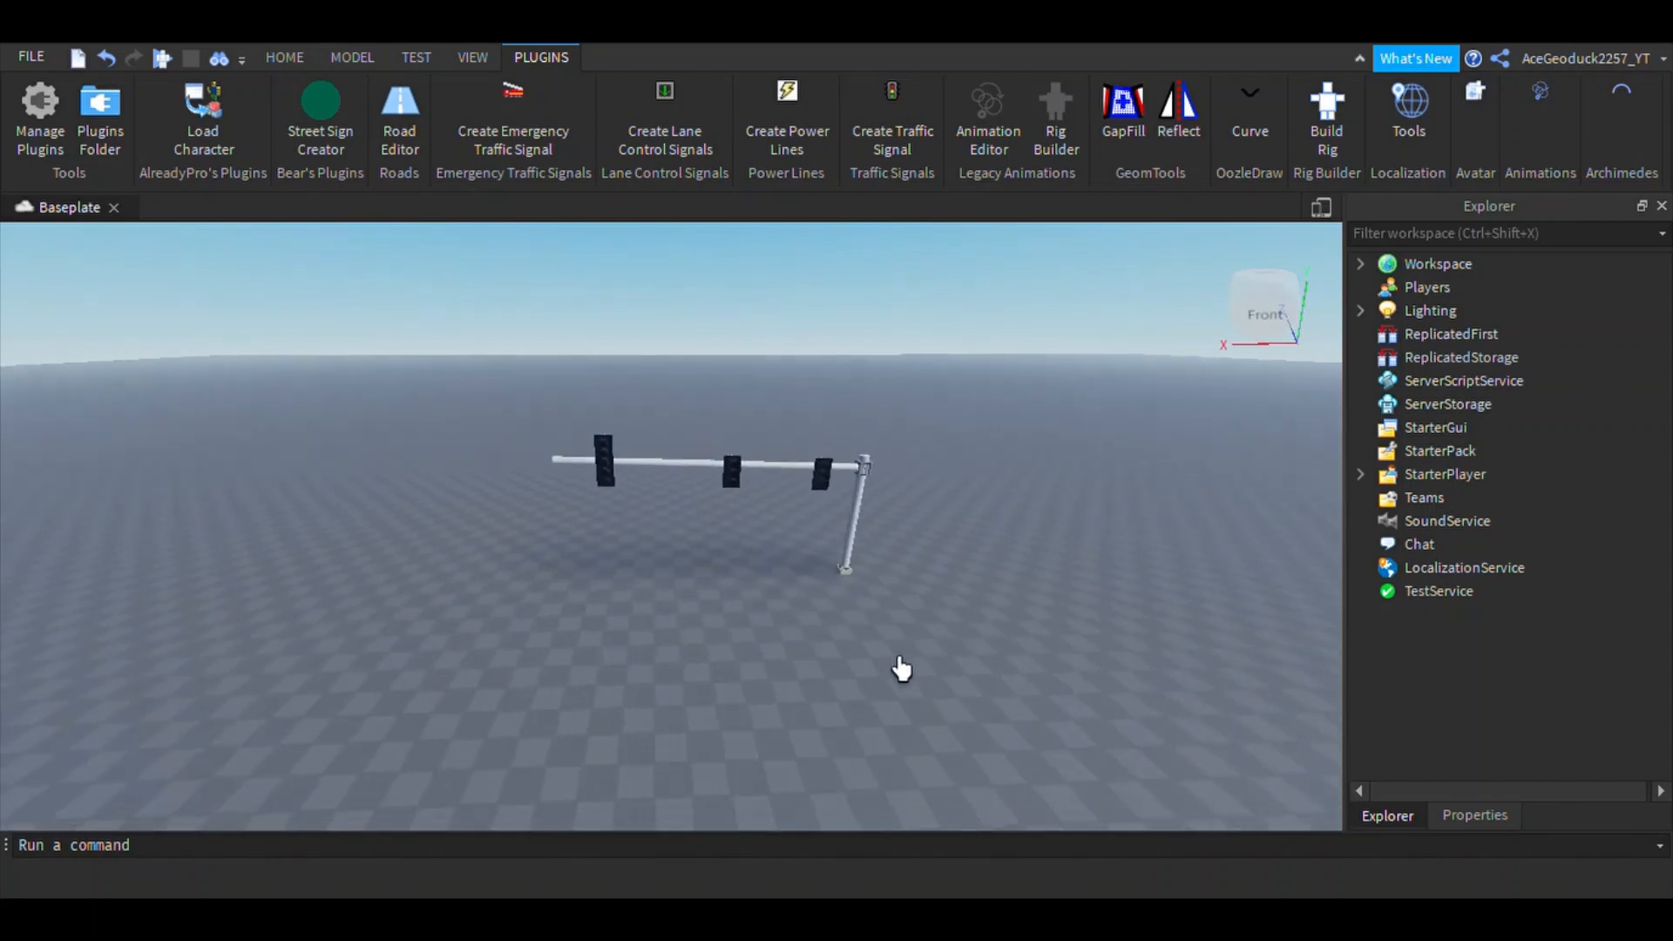
{"action": "scroll", "coordinate": [902, 668], "scroll_direction": "up", "scroll_amount": 3}
{"action": "scroll", "coordinate": [766, 564], "scroll_direction": "up", "scroll_amount": 3}
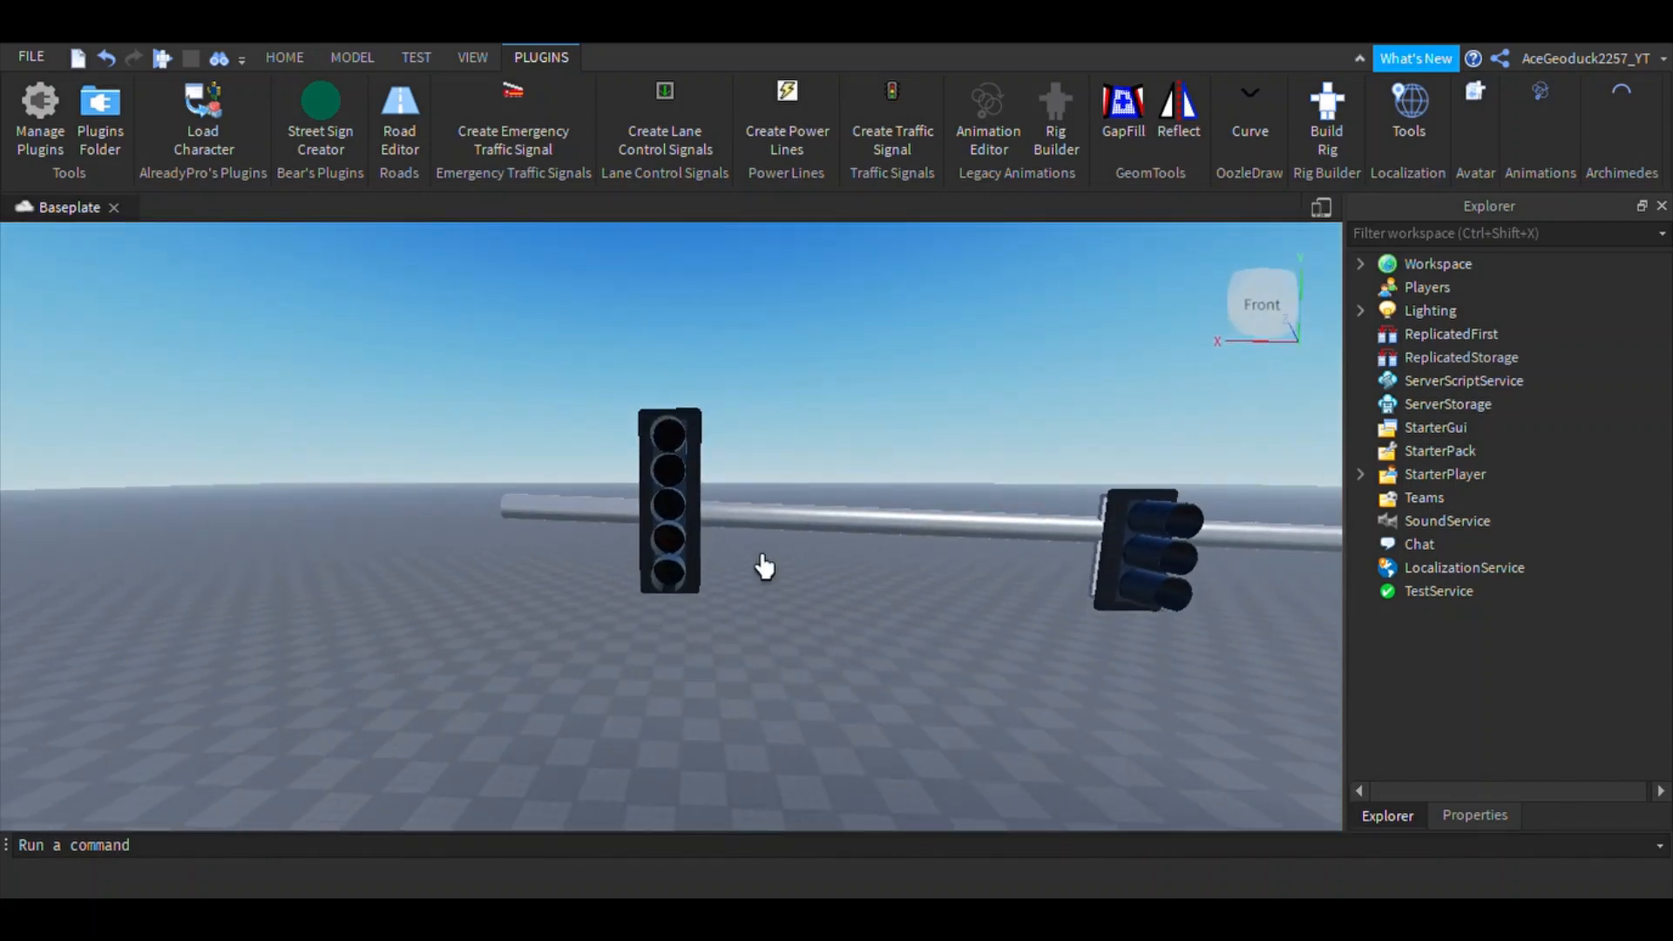
{"action": "scroll", "coordinate": [817, 610], "scroll_direction": "down", "scroll_amount": 5}
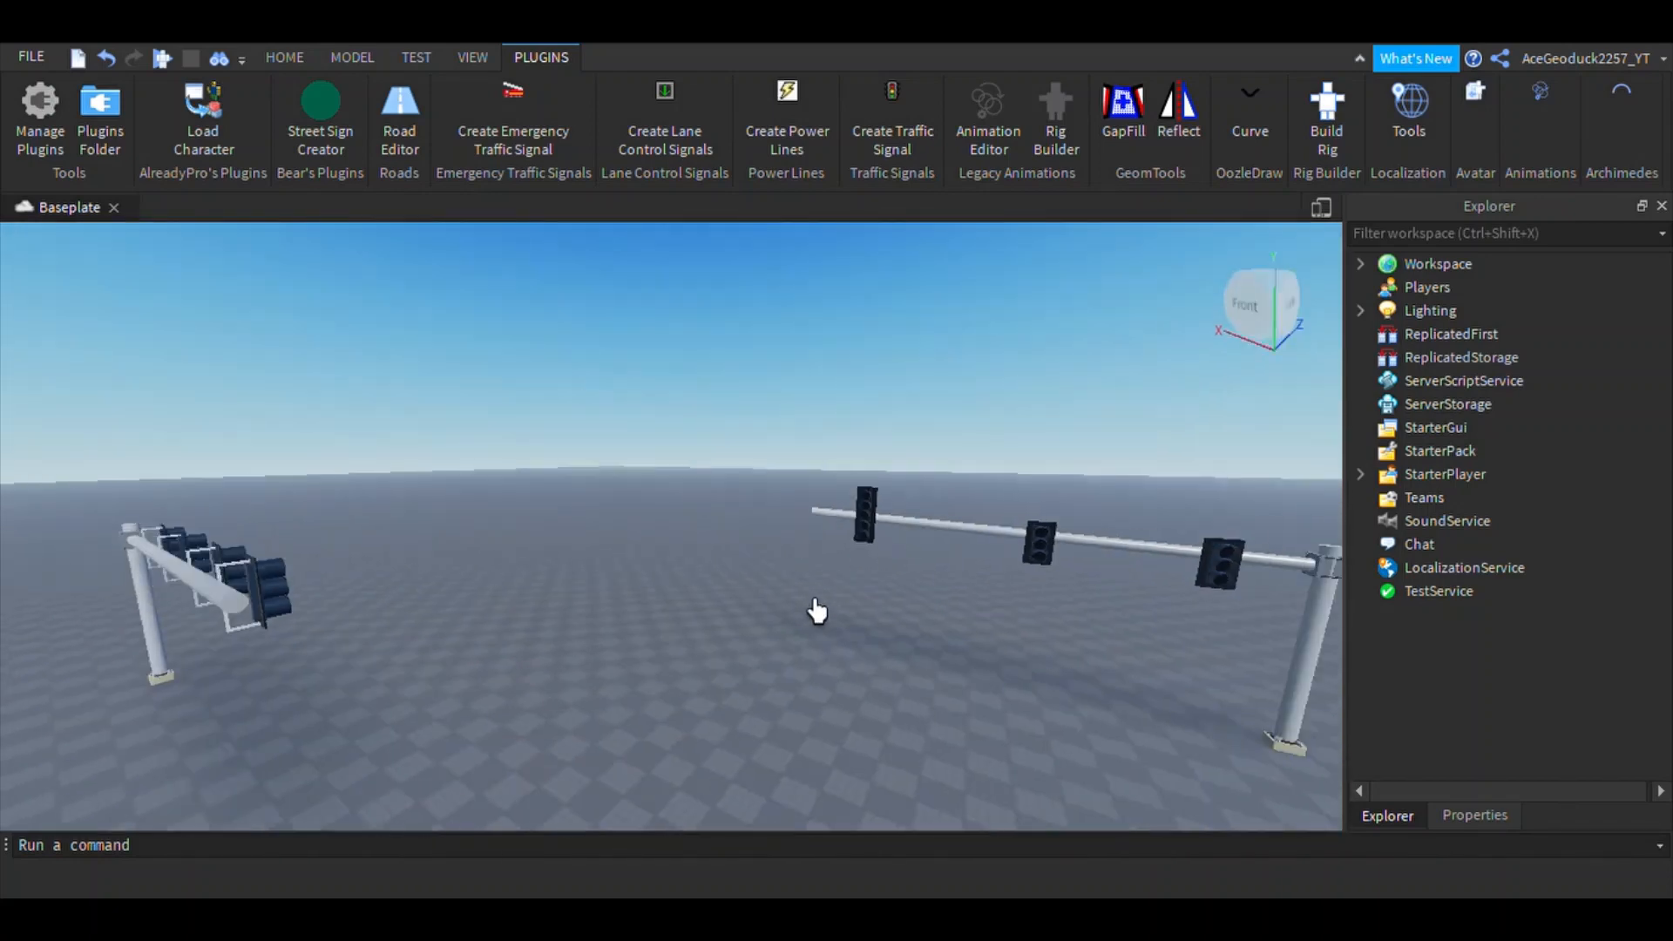
{"action": "scroll", "coordinate": [817, 610], "scroll_direction": "down", "scroll_amount": 4}
{"action": "right_click_drag", "start_coordinate": [817, 610], "coordinate": [818, 610]}
{"action": "scroll", "coordinate": [818, 610], "scroll_direction": "up", "scroll_amount": 4}
{"action": "scroll", "coordinate": [816, 610], "scroll_direction": "up", "scroll_amount": 6}
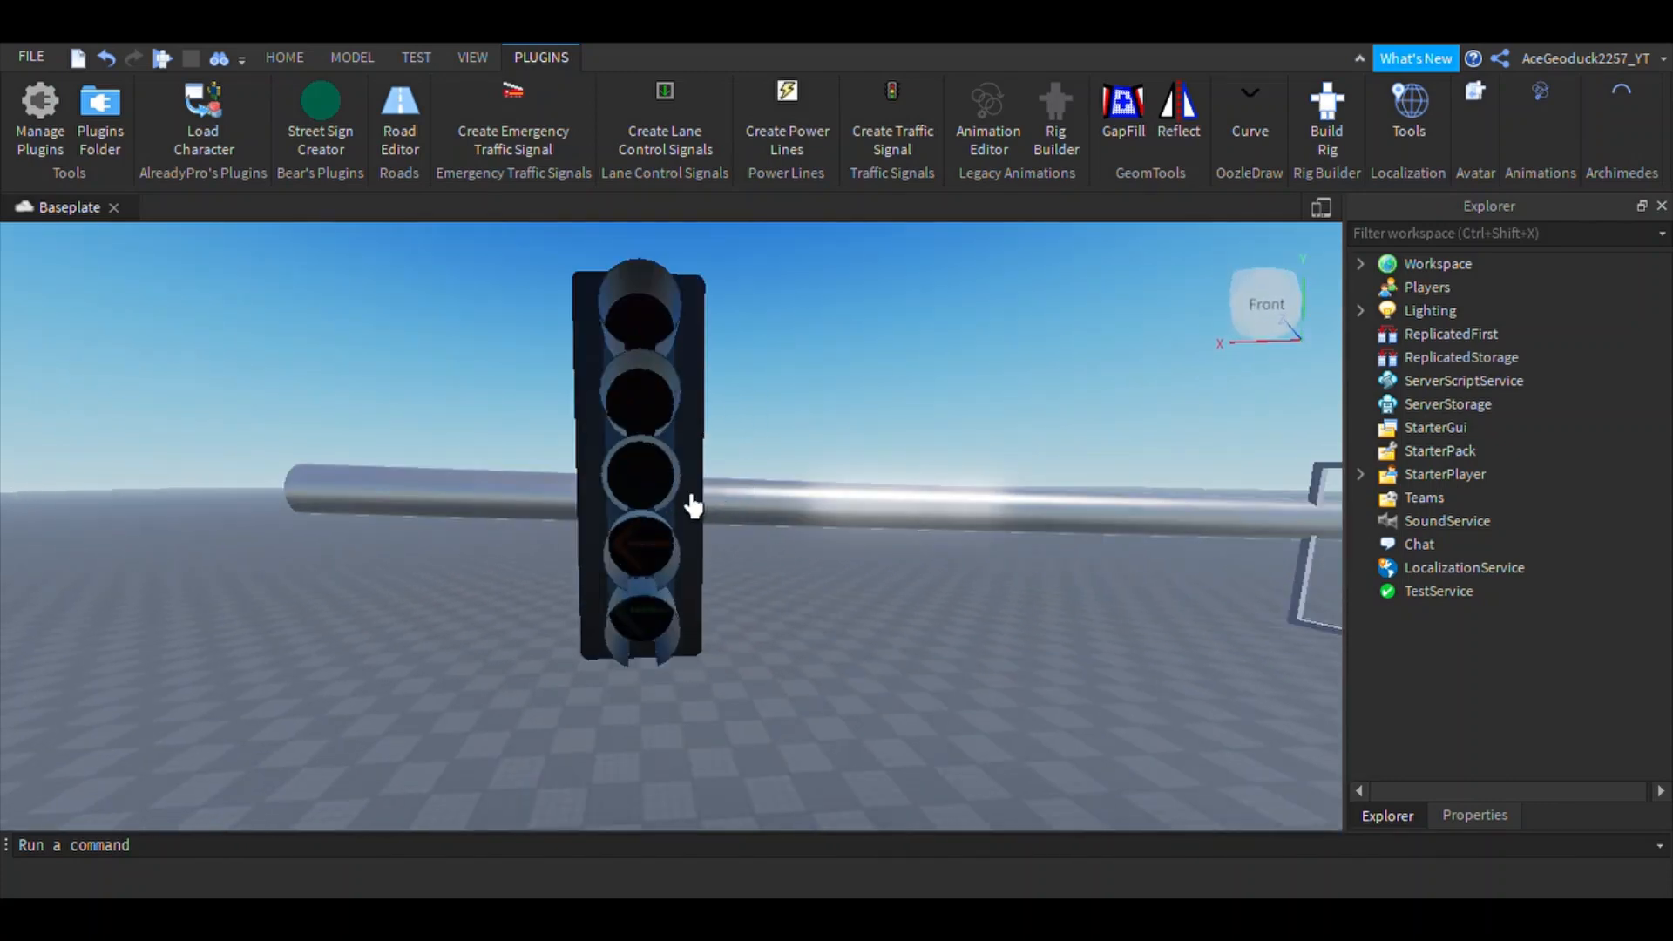
{"action": "scroll", "coordinate": [886, 578], "scroll_direction": "down", "scroll_amount": 10}
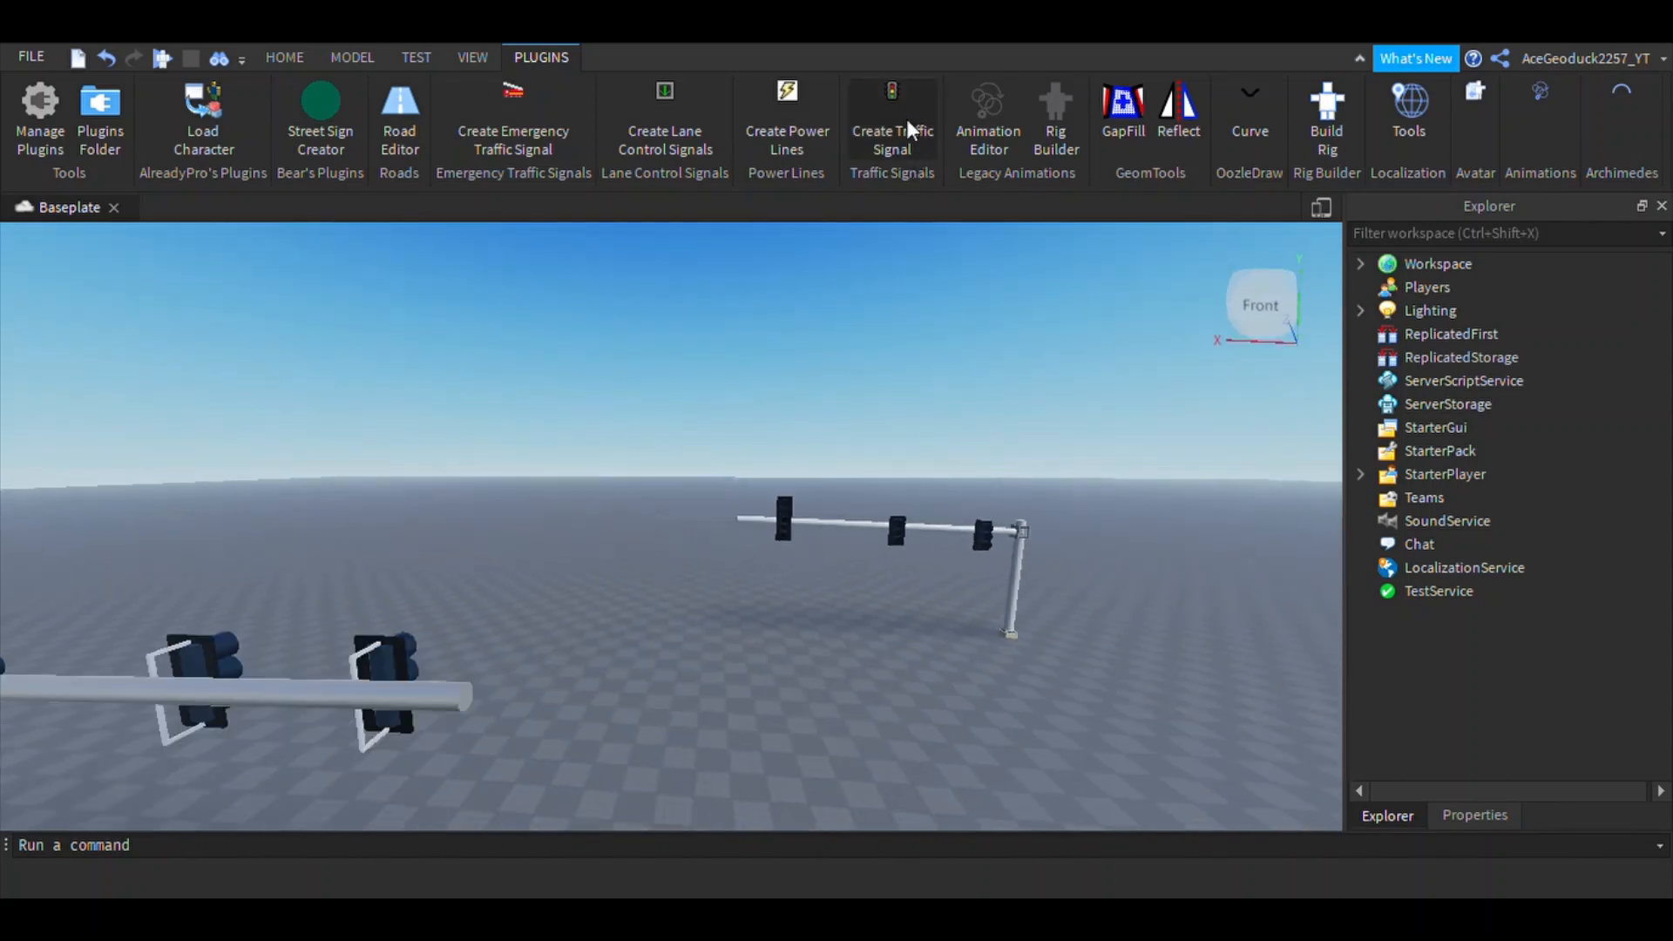
Step: Reopen the intersection for editing and start a 3 Section Protected Left signal for Direction 2 with backplates turned off
{"action": "left_click", "coordinate": [909, 128]}
{"action": "left_click", "coordinate": [671, 526]}
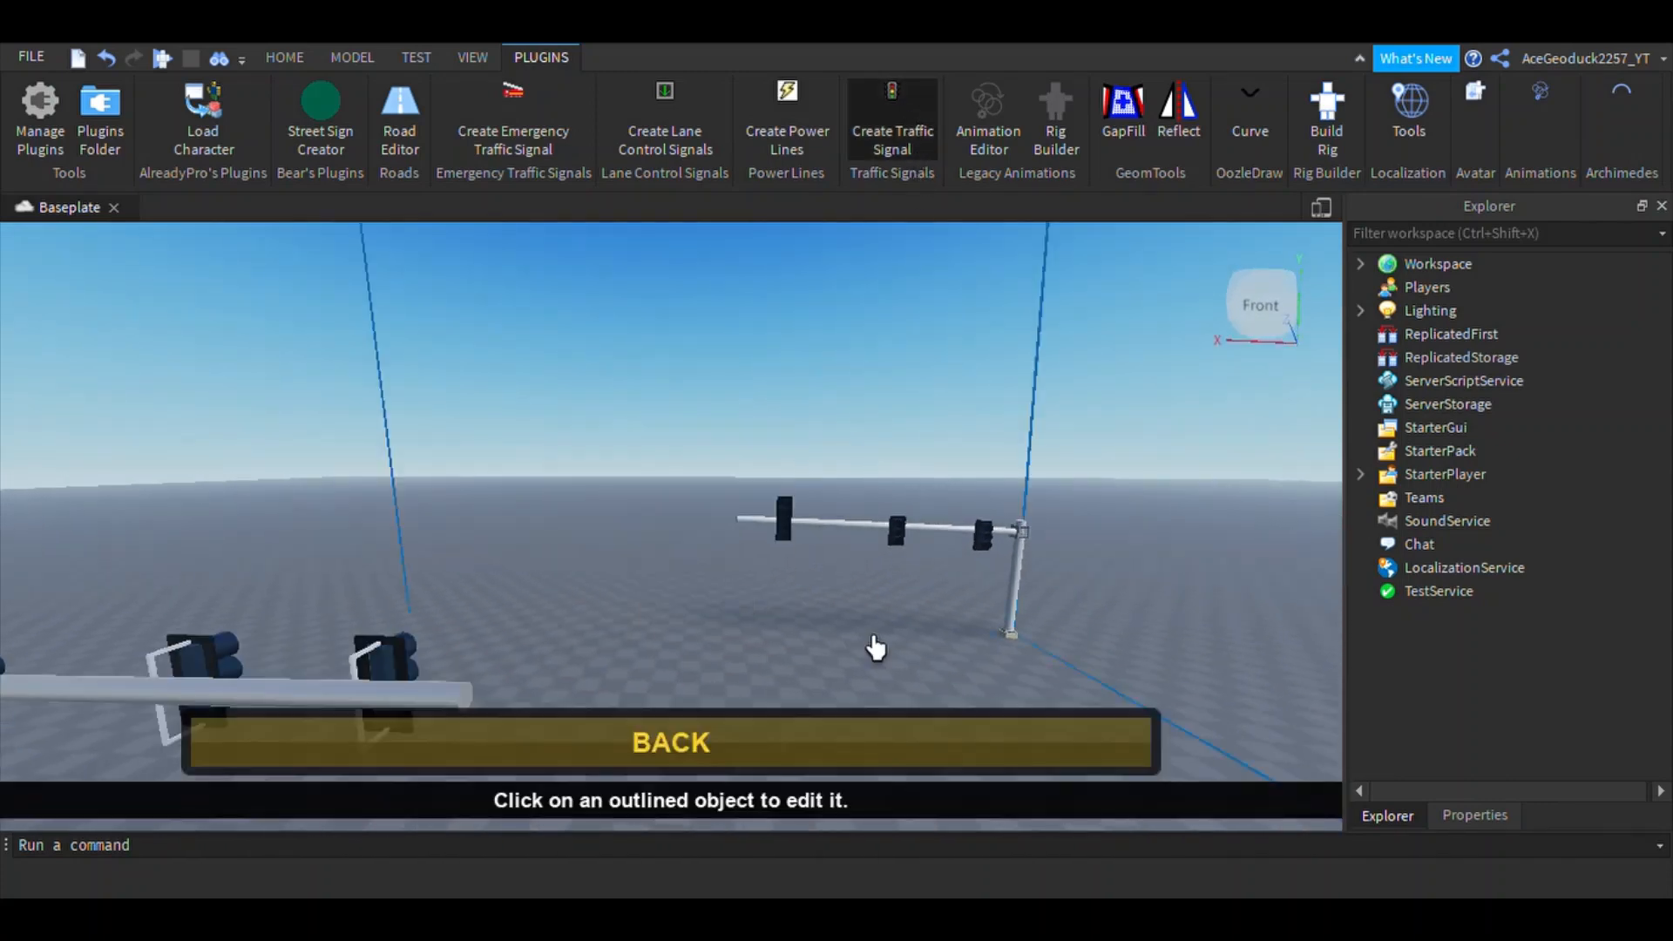
{"action": "left_click", "coordinate": [829, 571]}
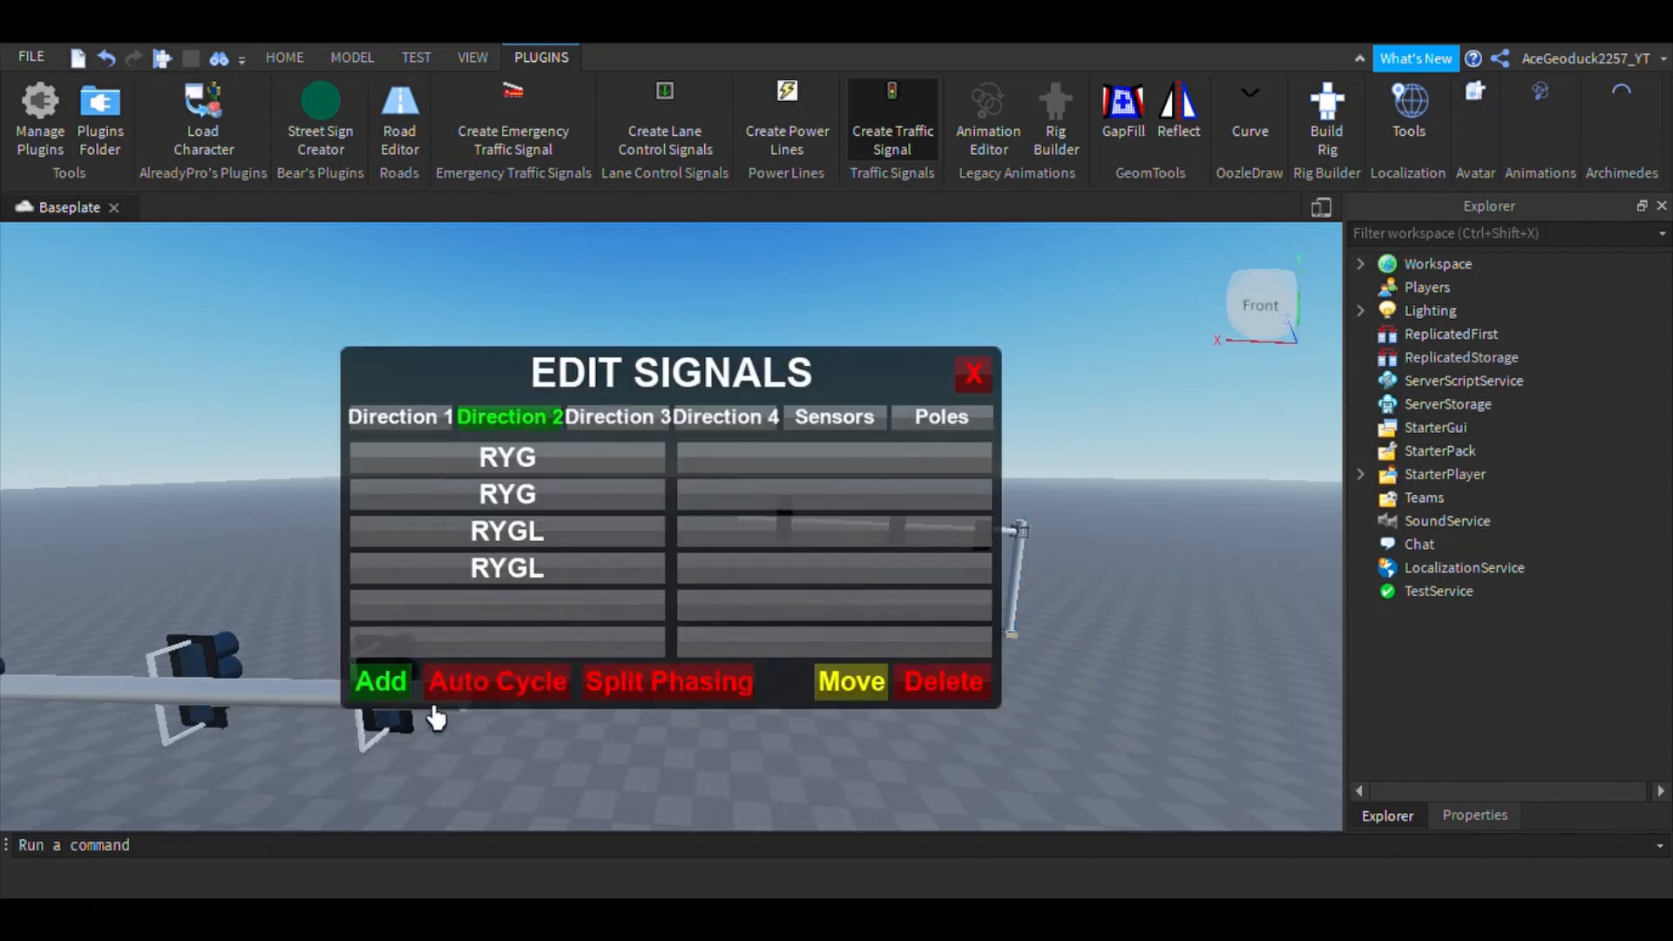
{"action": "left_click", "coordinate": [381, 681]}
{"action": "left_click", "coordinate": [918, 382]}
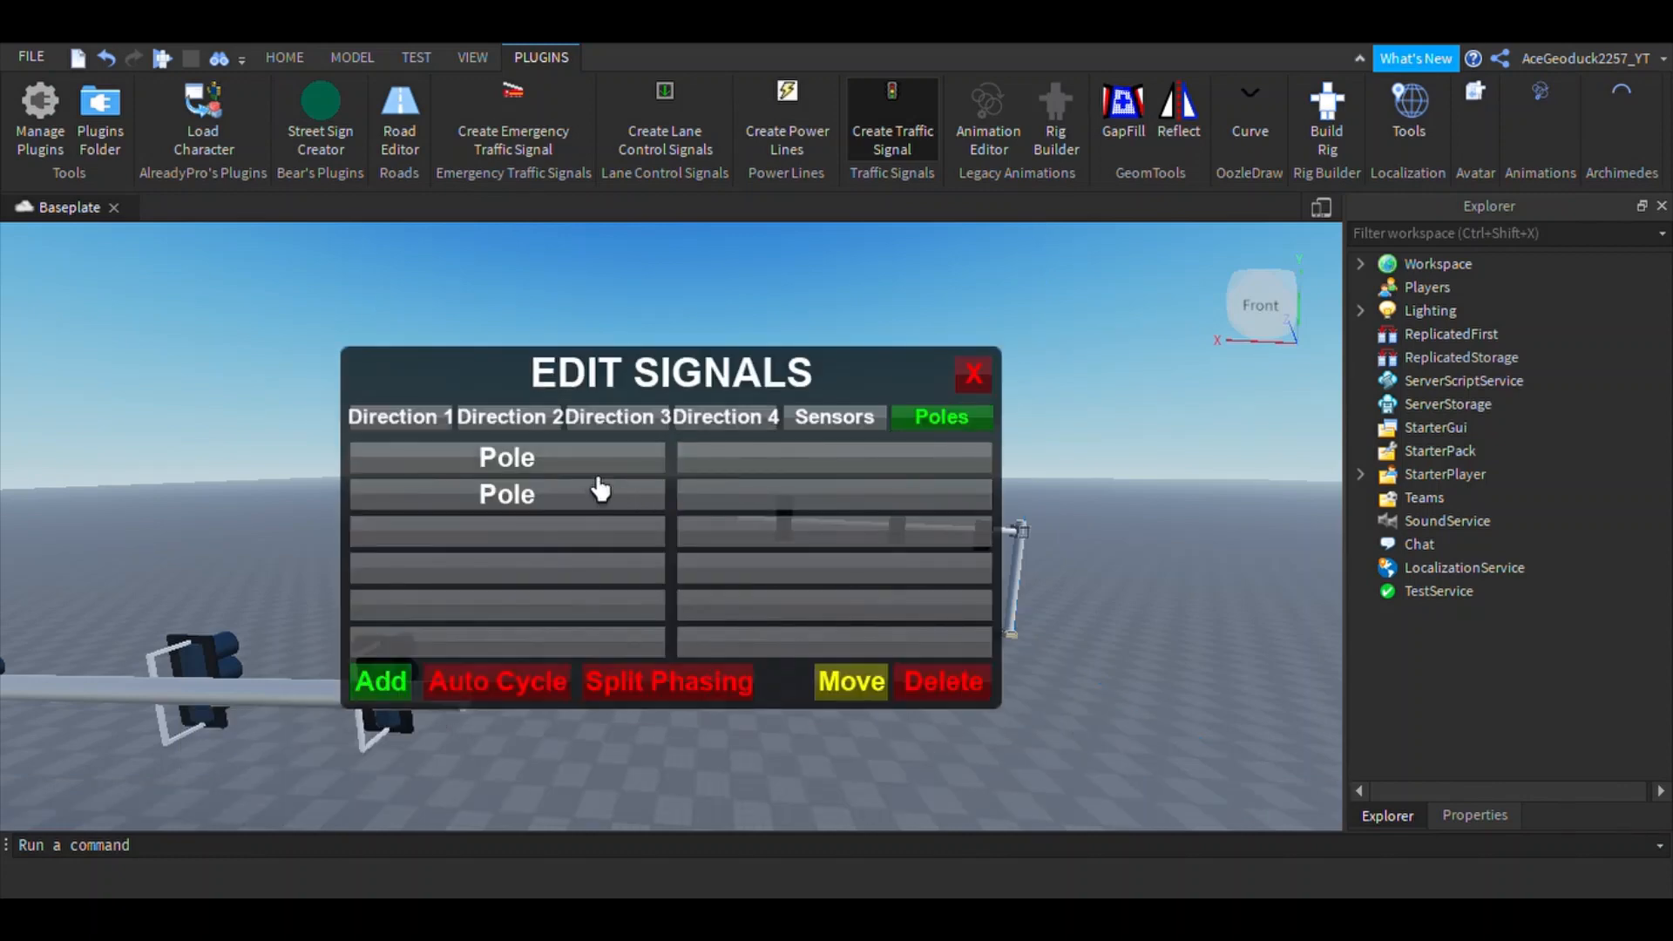
{"action": "left_click", "coordinate": [514, 419]}
{"action": "left_click", "coordinate": [381, 682]}
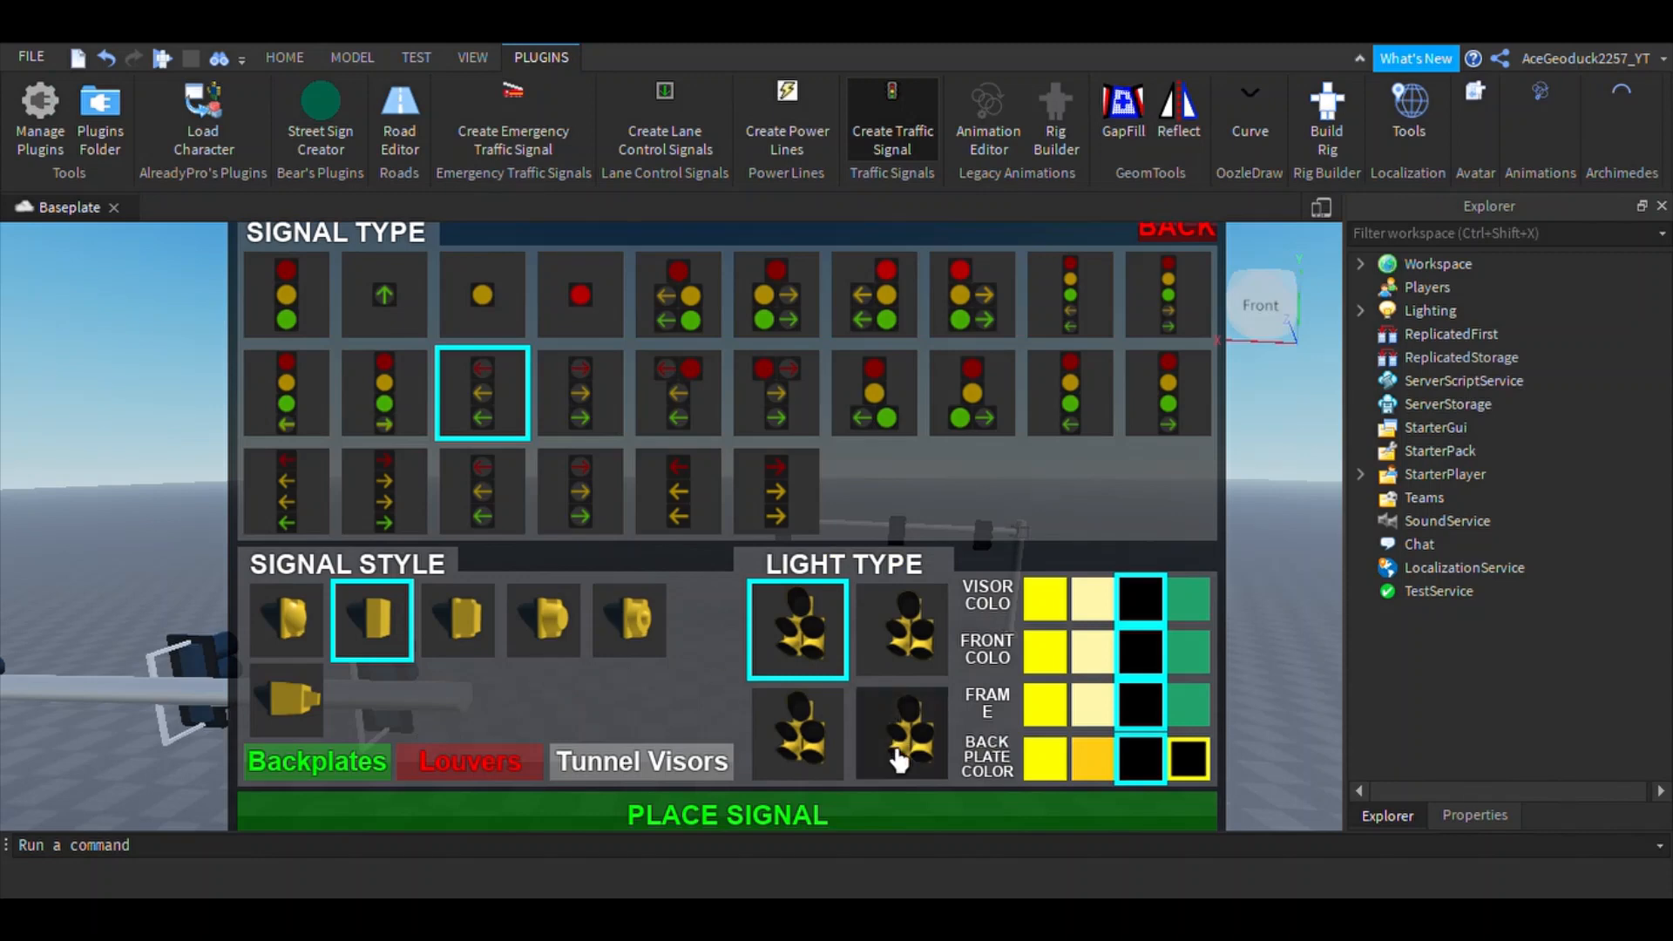
{"action": "left_click", "coordinate": [377, 778]}
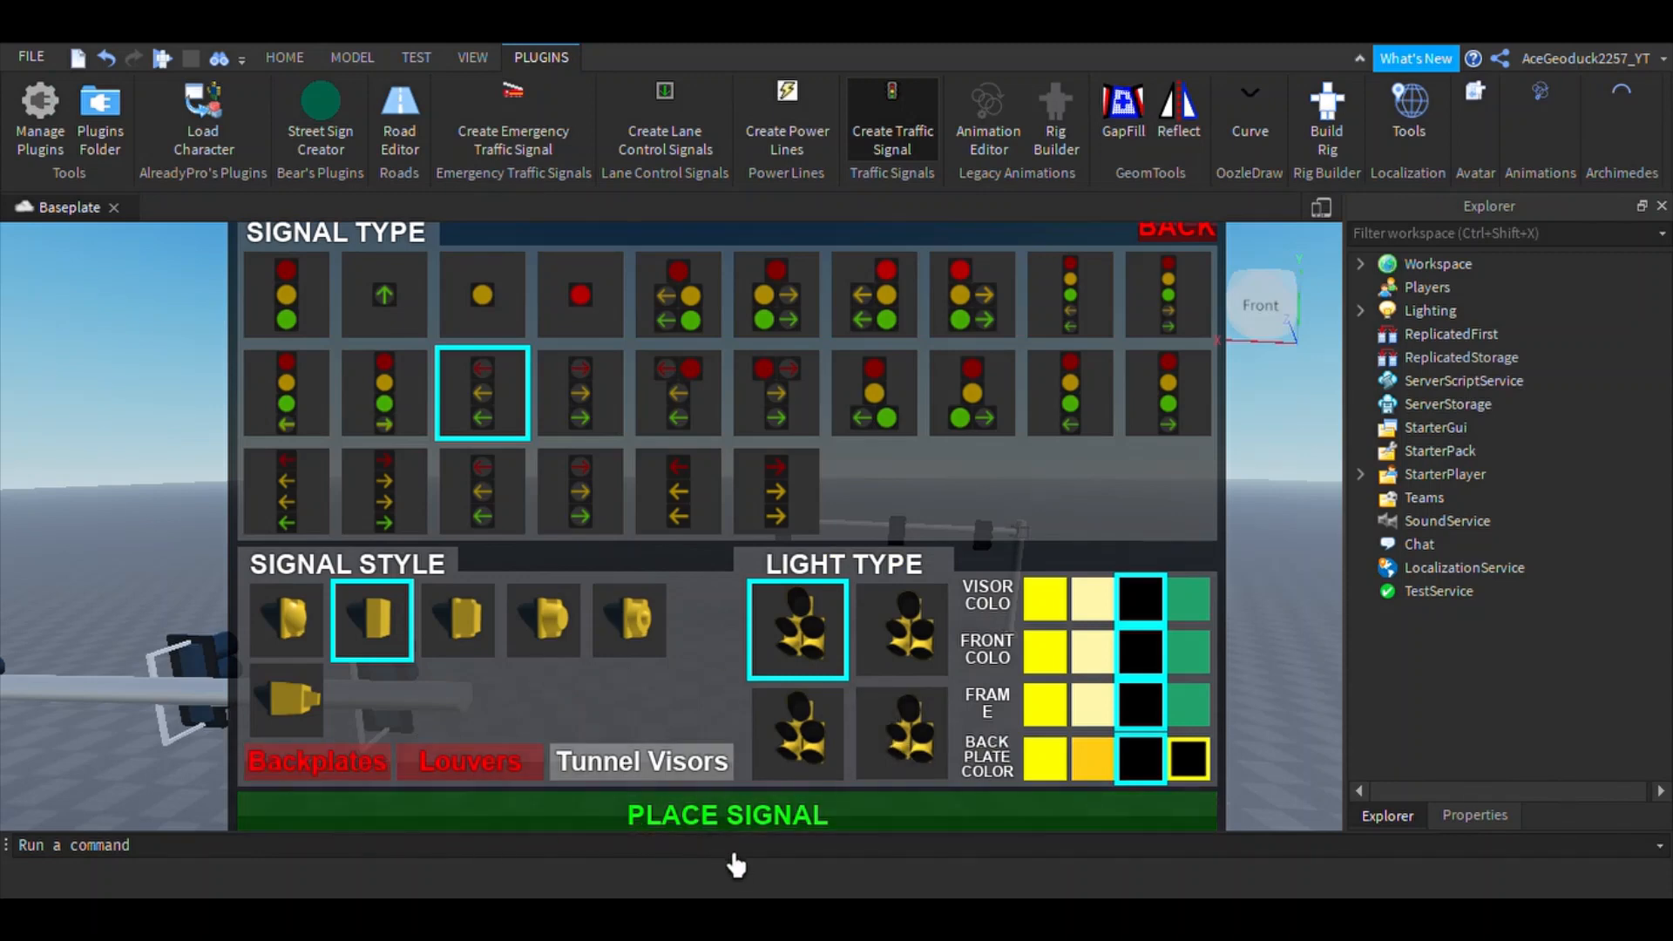
{"action": "left_click", "coordinate": [764, 814]}
Step: Place the signal without a backplate low over the open ground, away from the mast arms, and close the signal editor
{"action": "right_click_drag", "start_coordinate": [810, 725], "coordinate": [731, 597]}
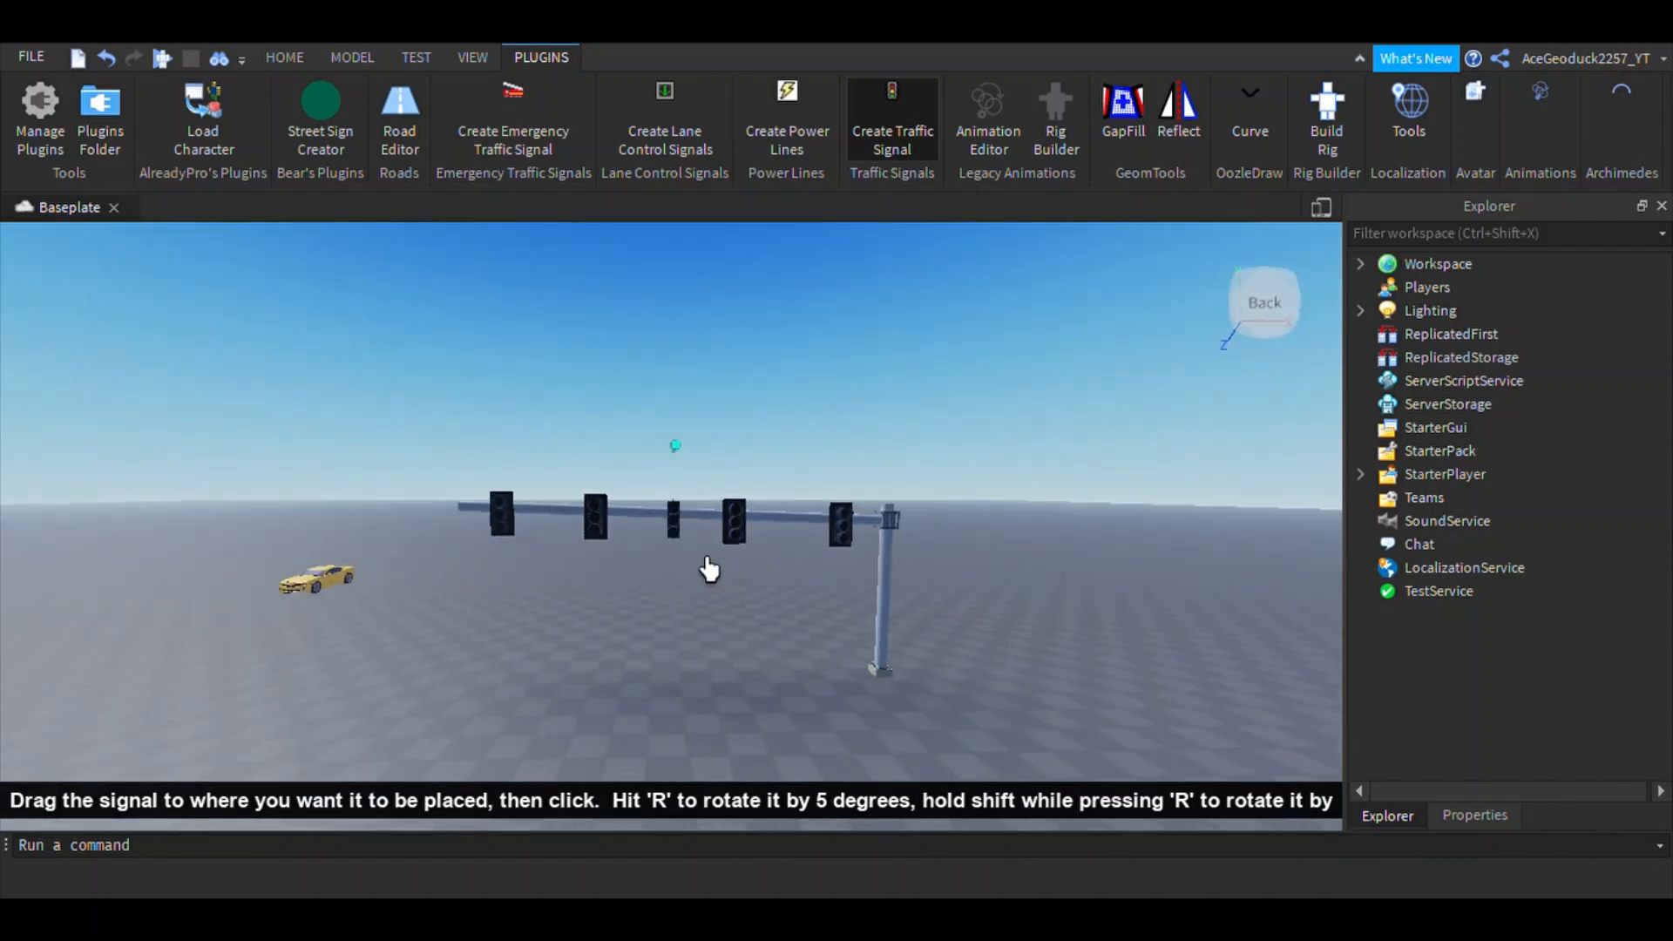
{"action": "right_click_drag", "start_coordinate": [713, 794], "coordinate": [663, 789]}
{"action": "key", "text": "s"}
{"action": "left_click", "coordinate": [664, 788]}
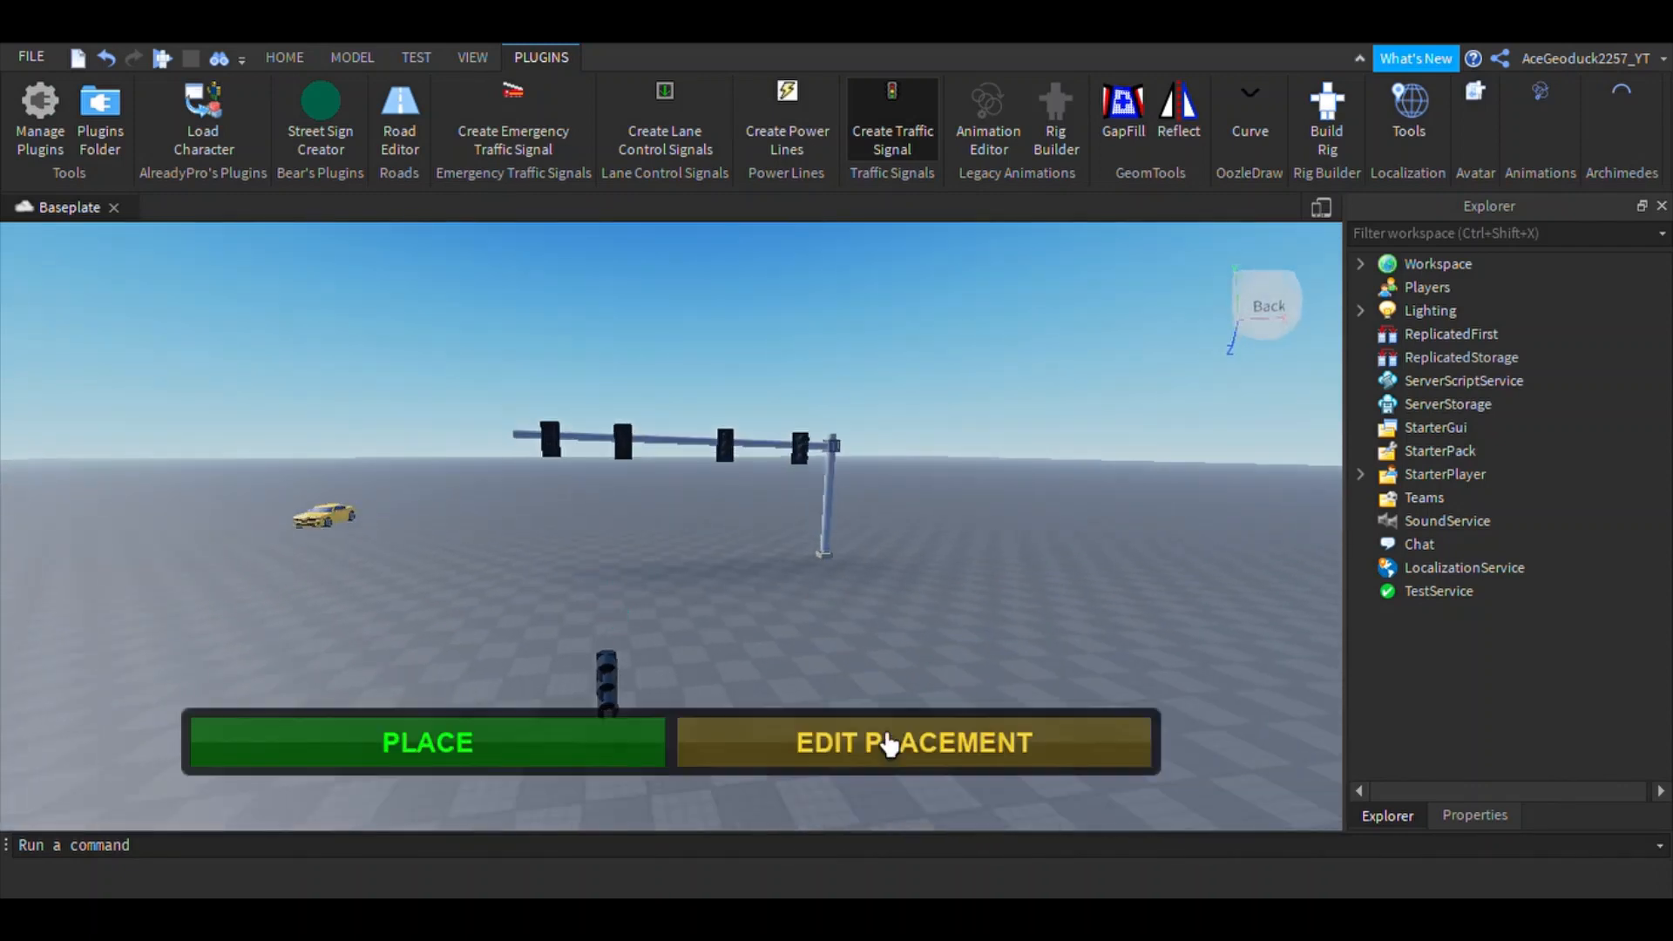
{"action": "key", "text": "s"}
{"action": "right_click_drag", "start_coordinate": [933, 733], "coordinate": [932, 734]}
{"action": "key", "text": "w"}
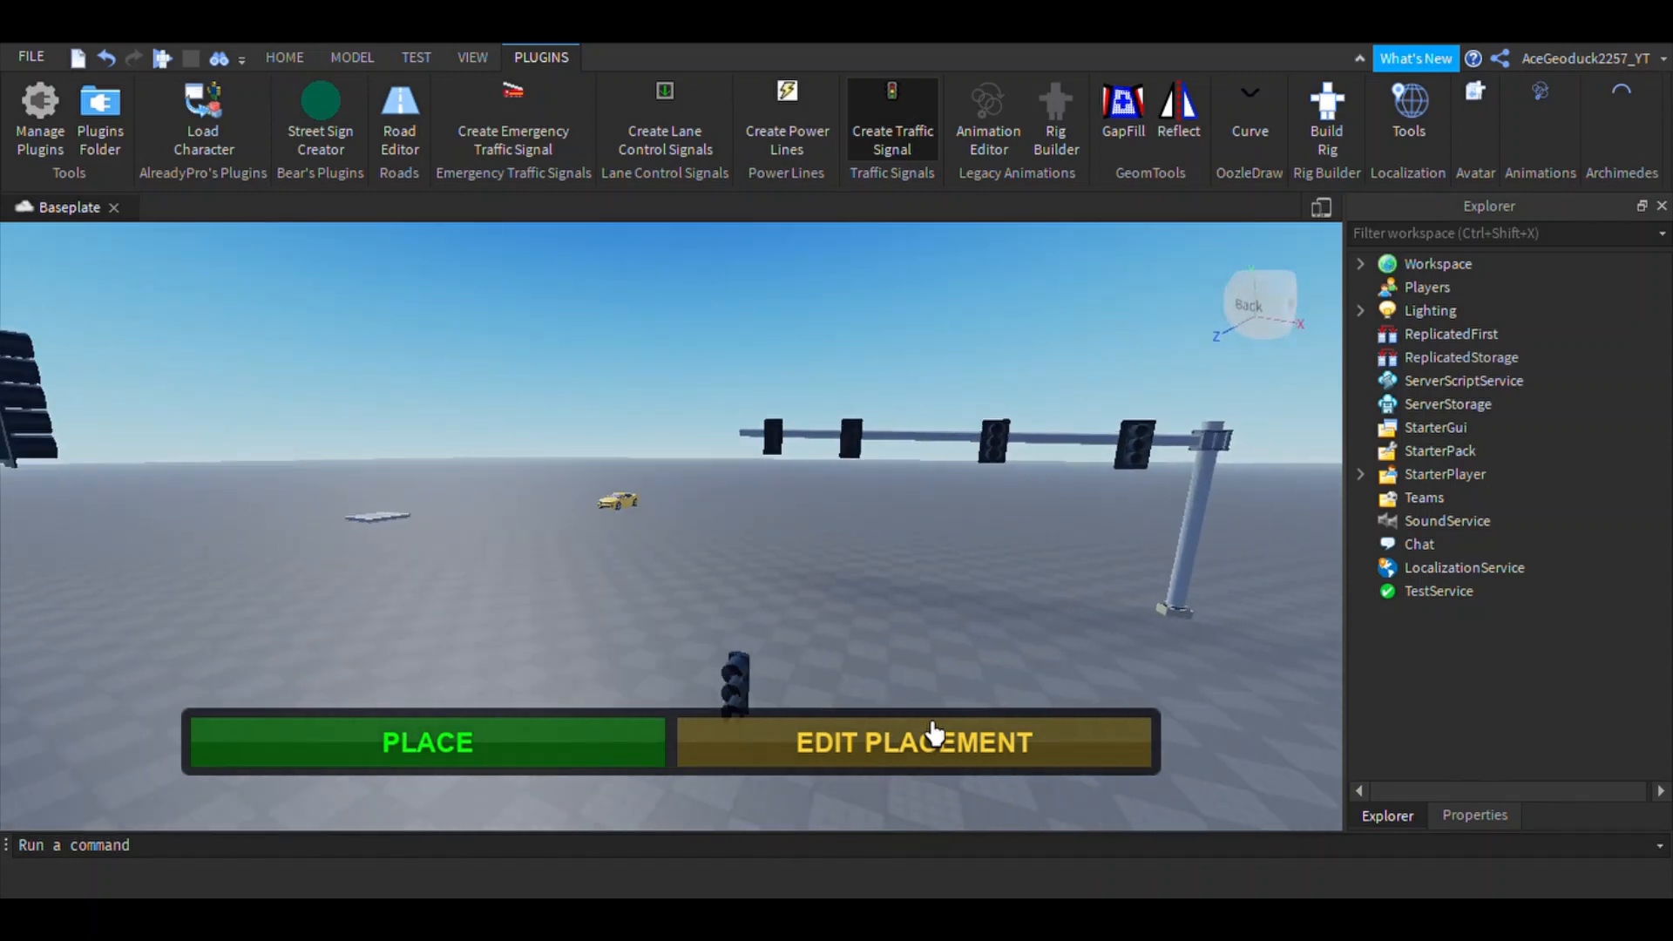
{"action": "key", "text": "w"}
{"action": "right_click_drag", "start_coordinate": [902, 675], "coordinate": [879, 672]}
{"action": "key", "text": "w"}
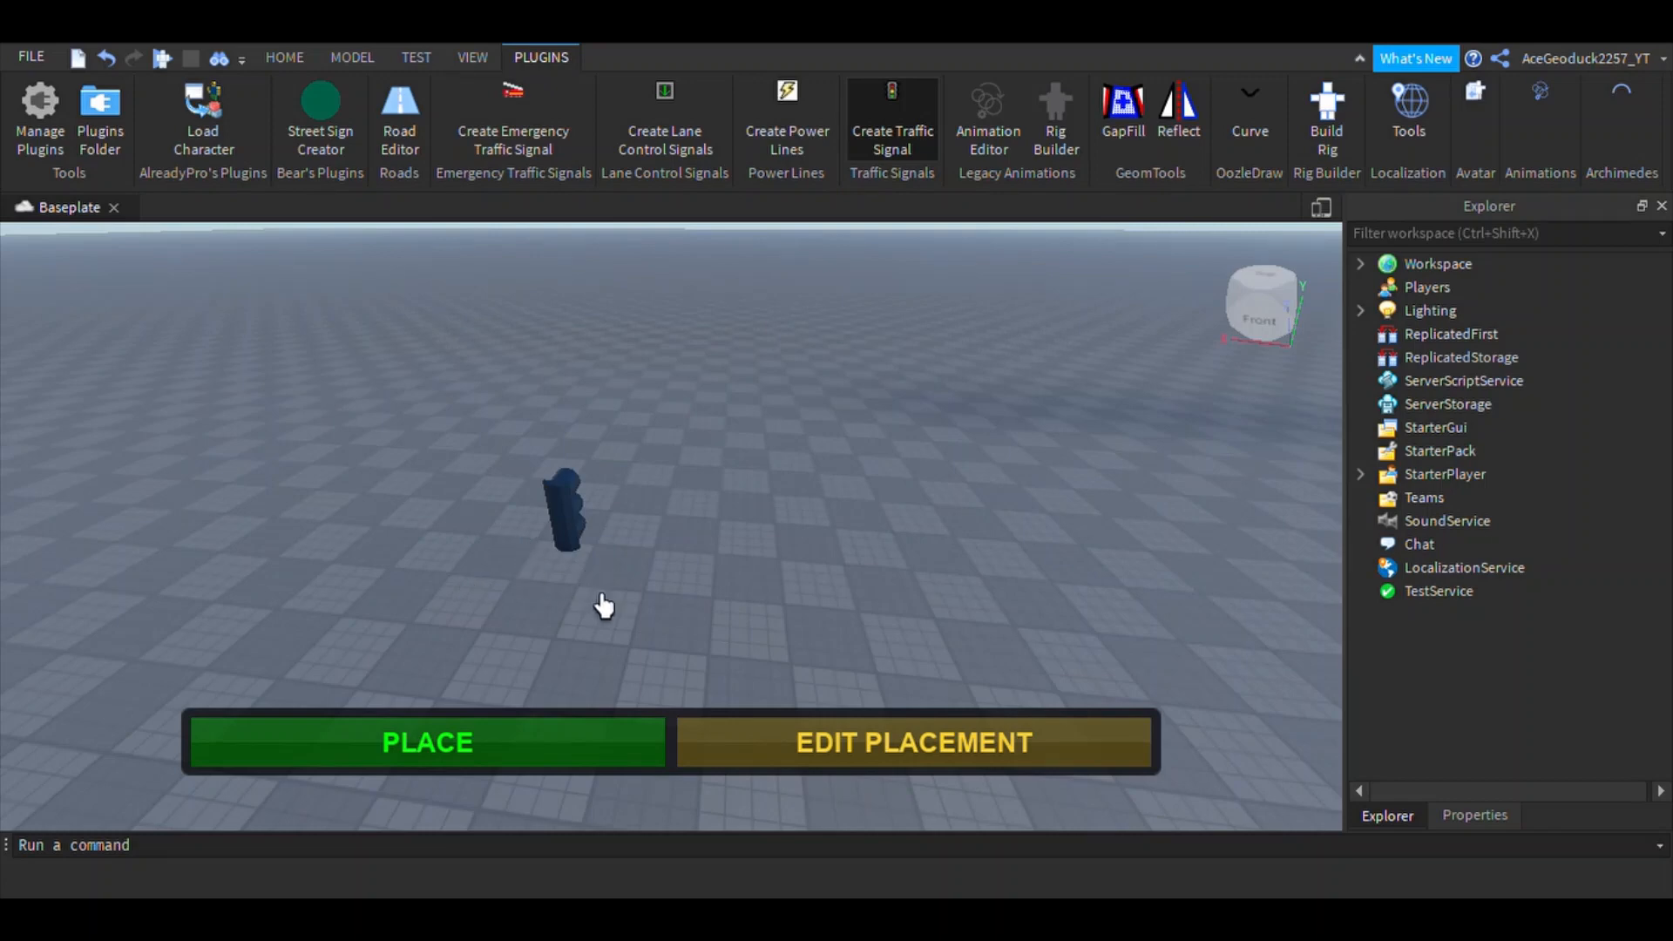
{"action": "key", "text": "s"}
{"action": "right_click_drag", "start_coordinate": [635, 598], "coordinate": [635, 598]}
{"action": "key", "text": "w"}
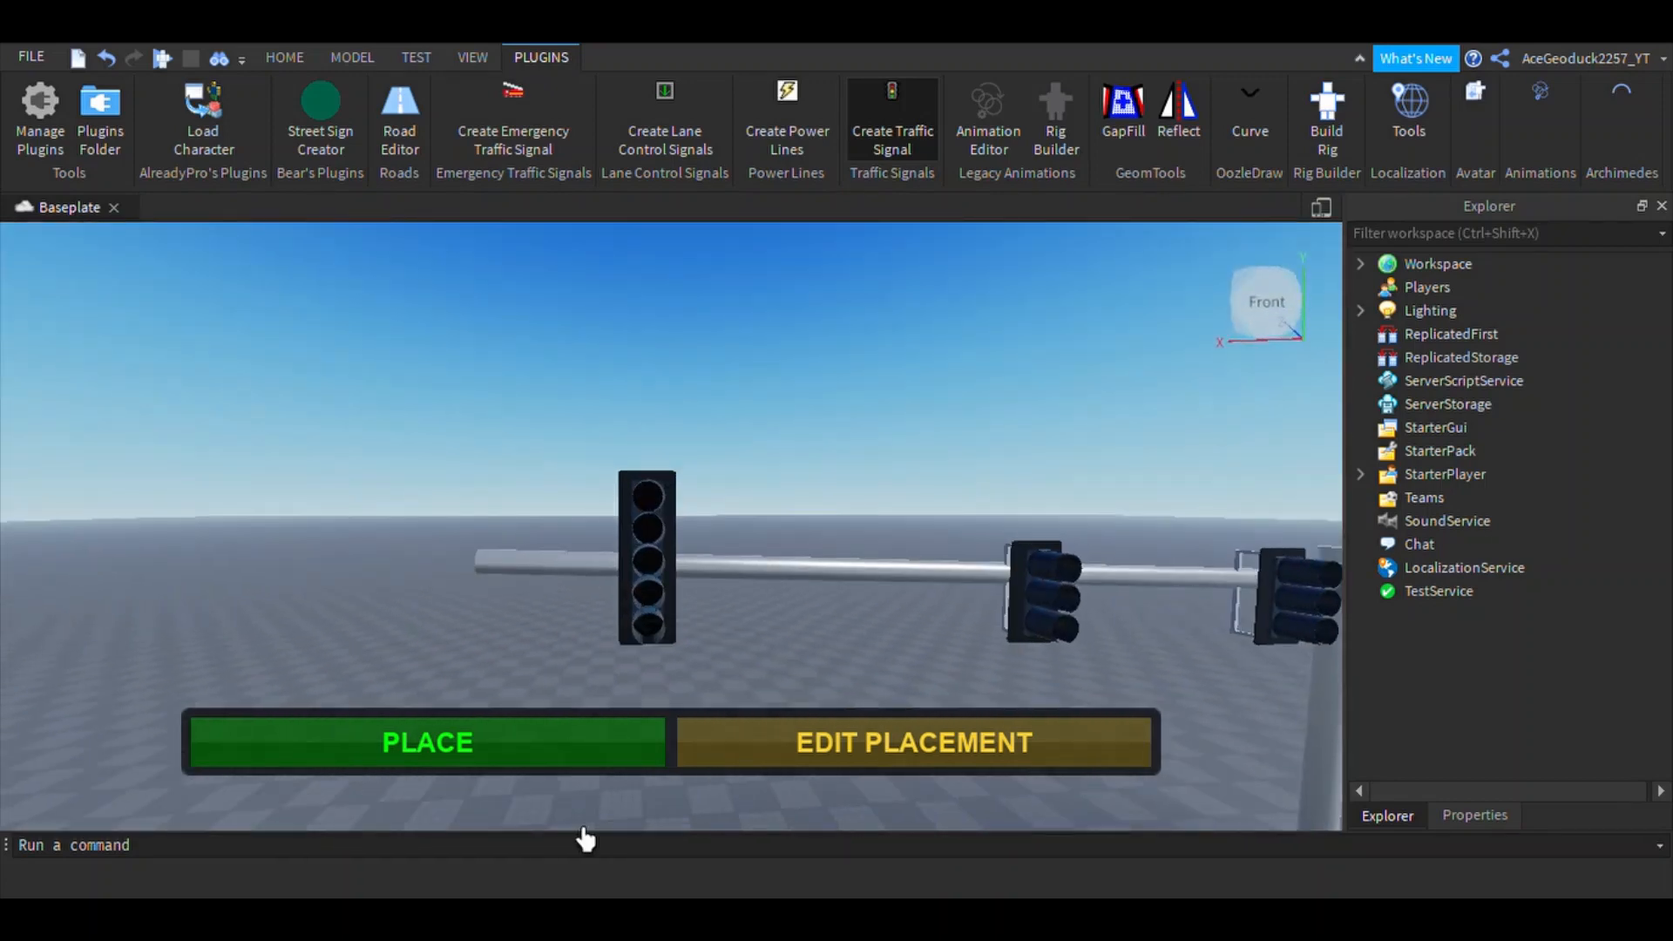
{"action": "left_click", "coordinate": [582, 760]}
{"action": "left_click", "coordinate": [975, 374]}
Step: Select the Signal model and expand its hierarchy through Direction1 down to the parts of the 5TL signal
{"action": "left_click", "coordinate": [285, 58]}
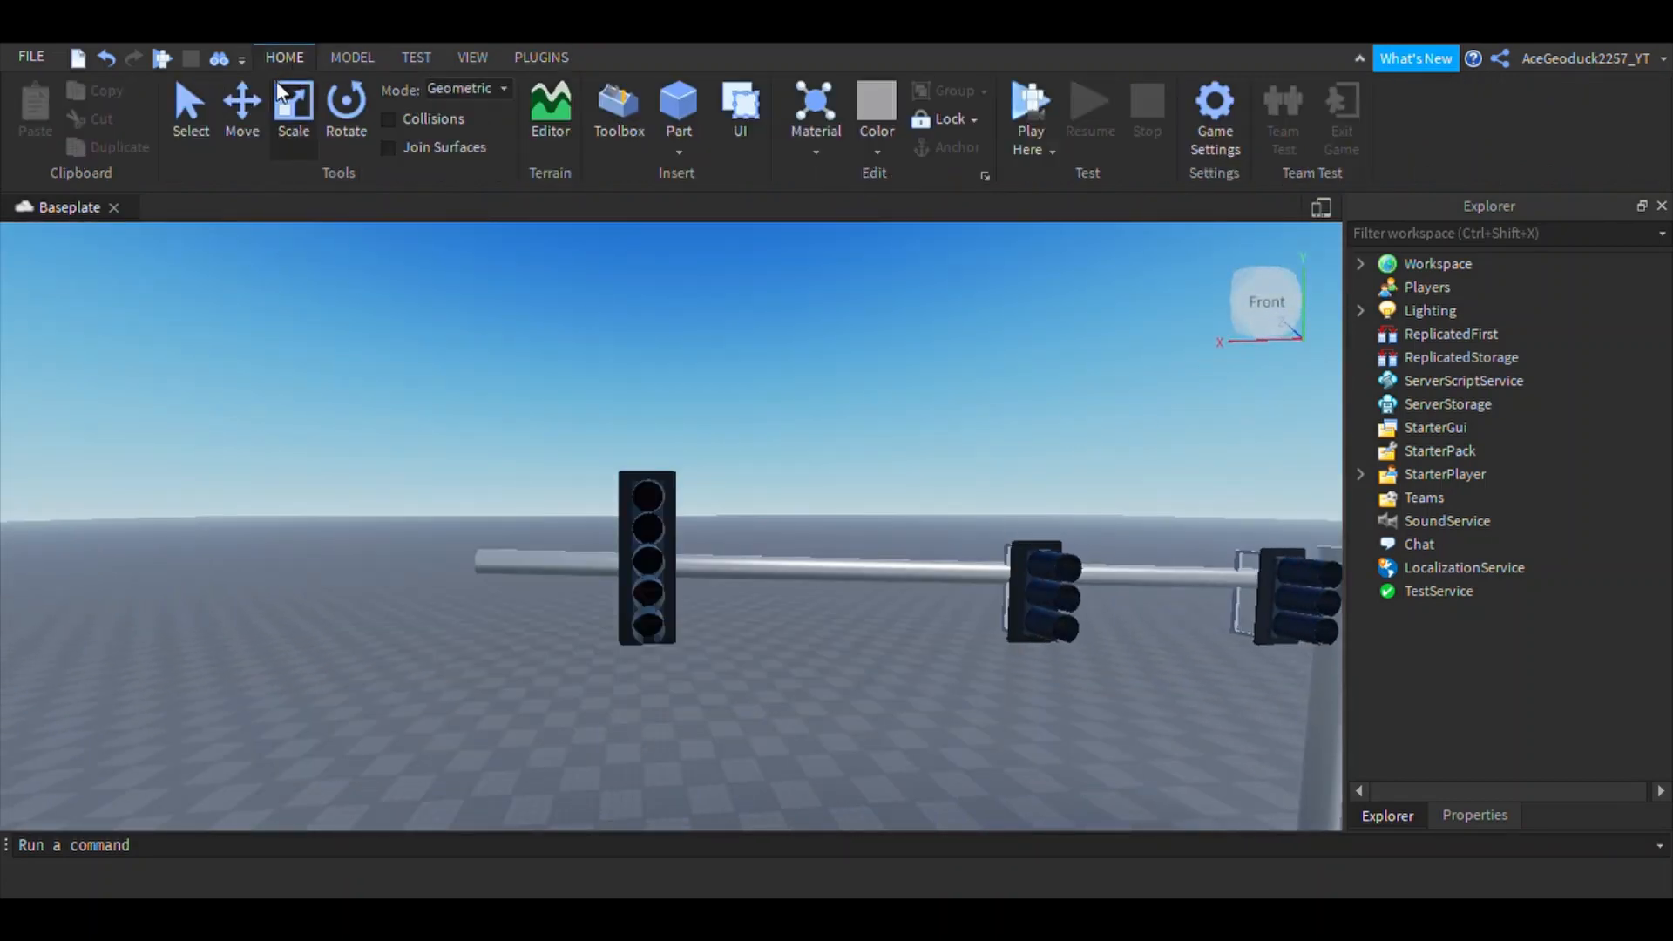
{"action": "left_click", "coordinate": [653, 532]}
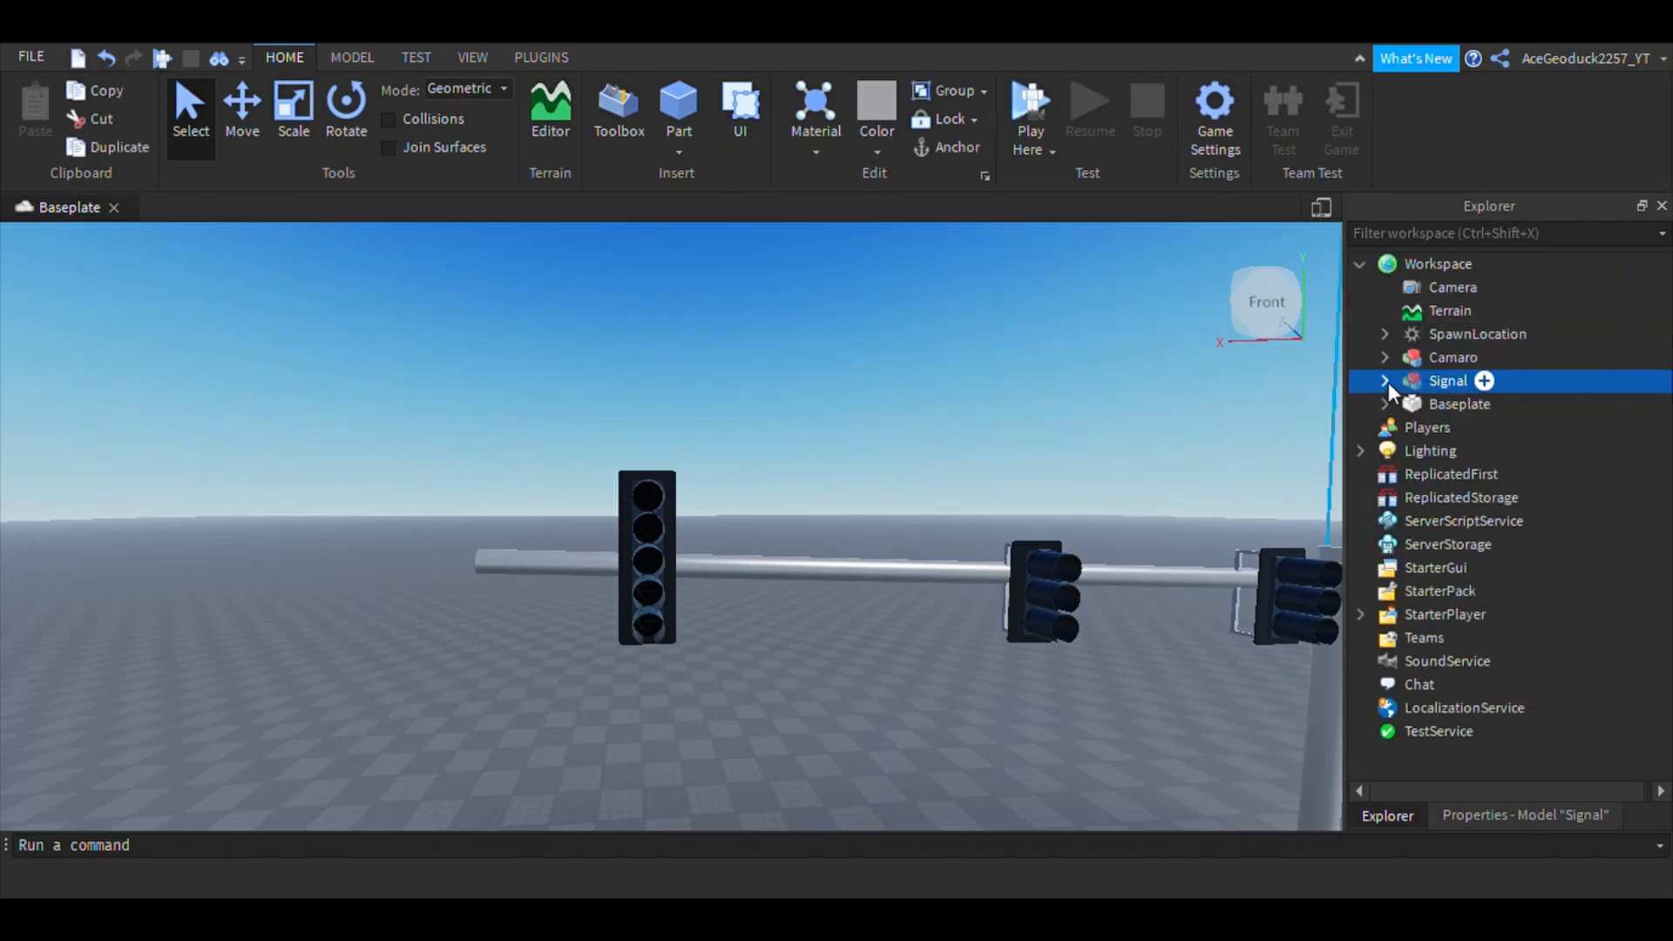
{"action": "left_click", "coordinate": [1387, 382]}
{"action": "scroll", "coordinate": [1462, 543], "scroll_direction": "down", "scroll_amount": 1}
{"action": "left_click", "coordinate": [1482, 406]}
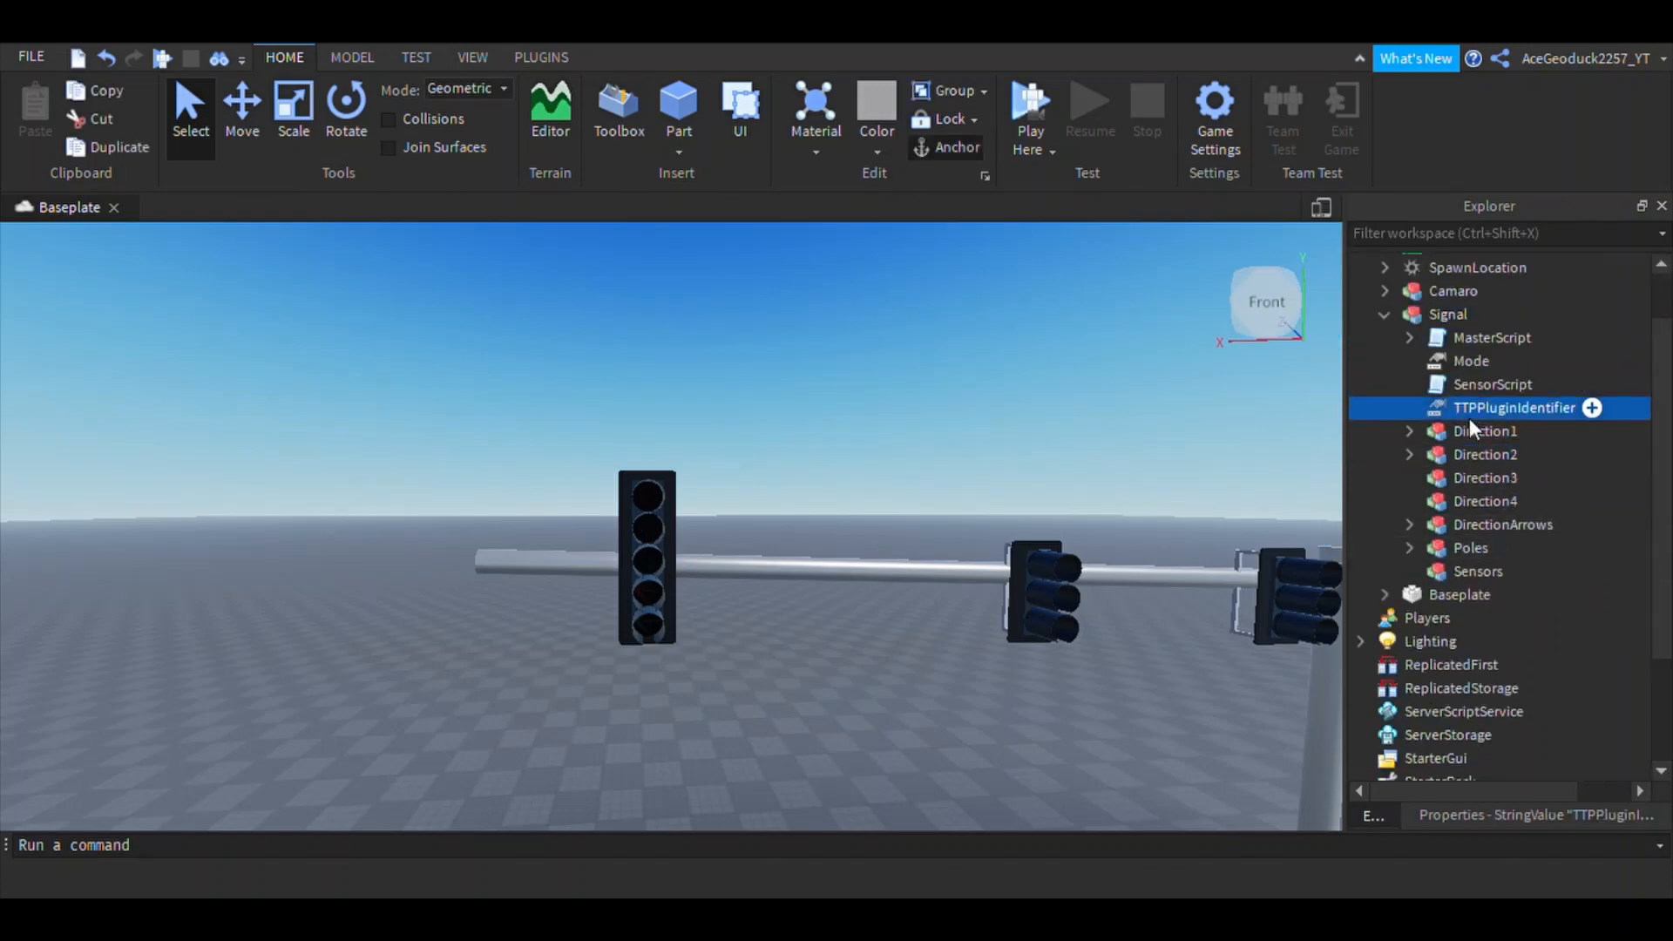
{"action": "left_click", "coordinate": [1464, 432]}
{"action": "left_click", "coordinate": [1409, 431]}
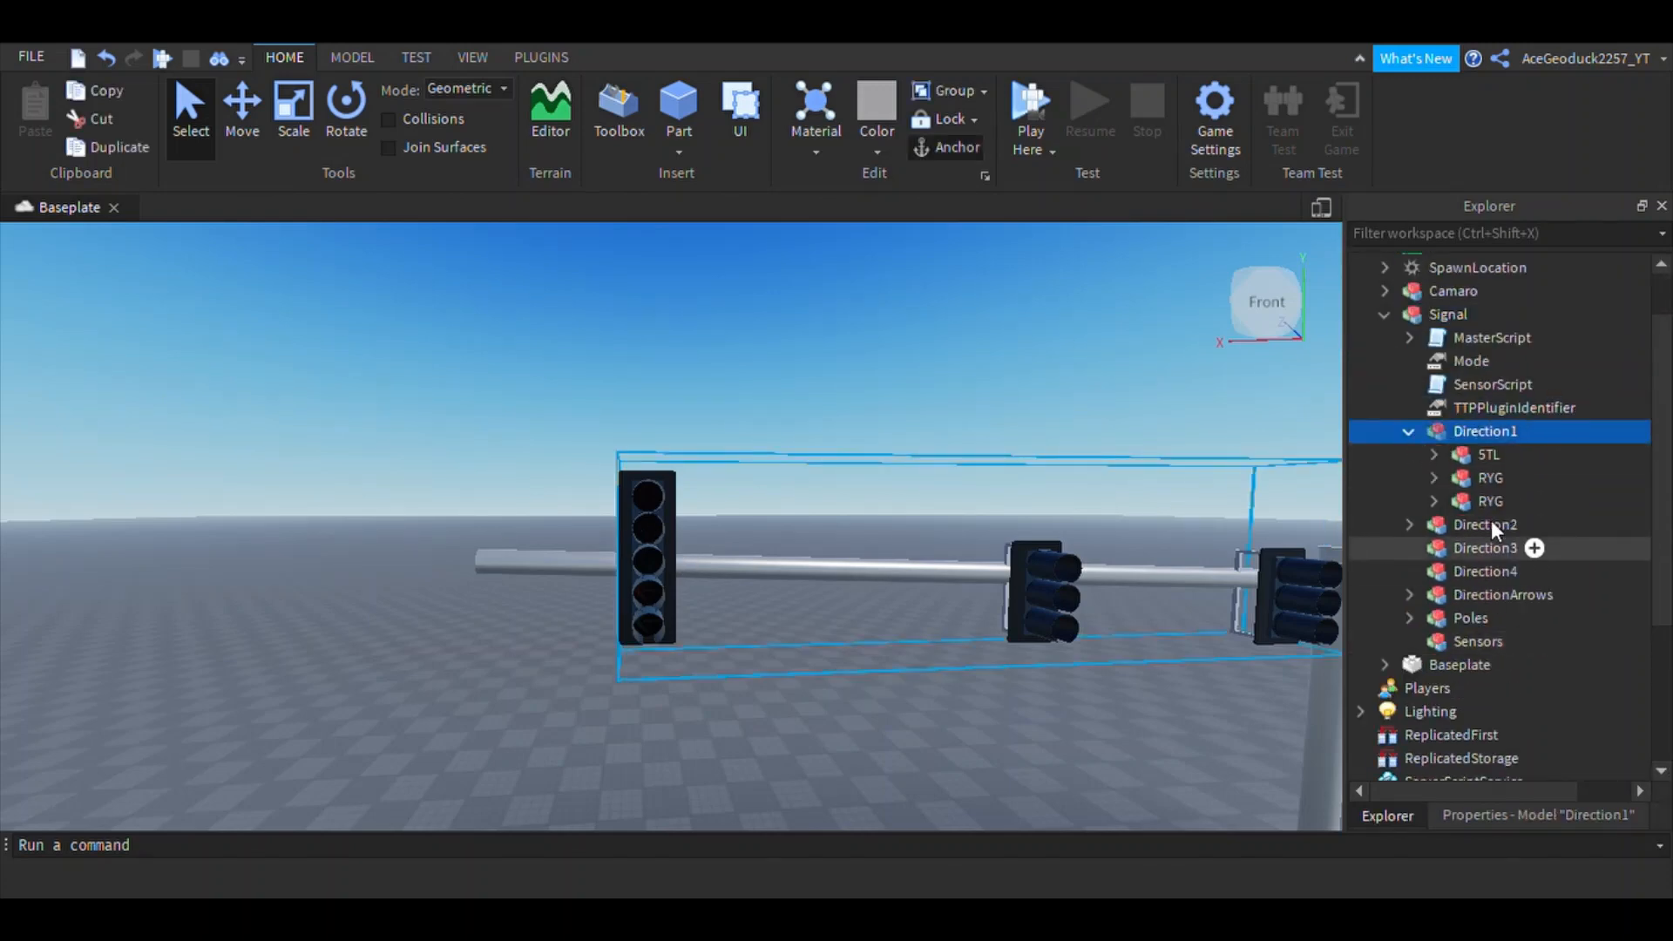
{"action": "left_click", "coordinate": [1481, 457]}
{"action": "left_click", "coordinate": [1433, 454]}
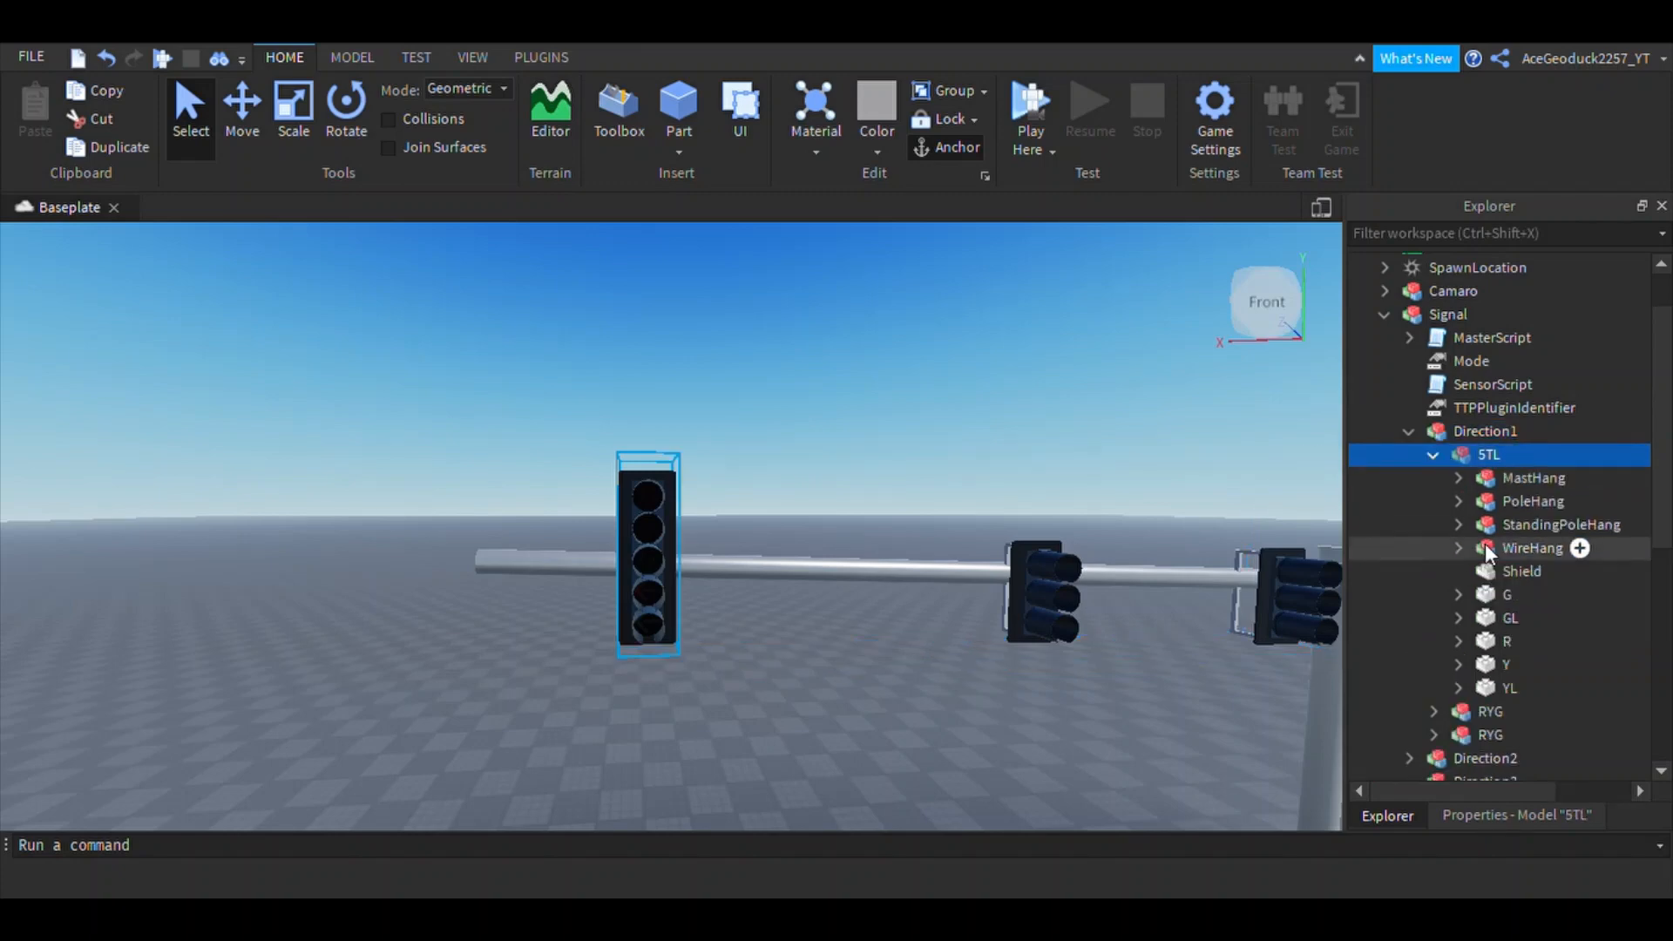
Step: Cut the R, Y and G parts out of the 5TL signal in Direction1
{"action": "left_click", "coordinate": [1506, 642]}
{"action": "key", "text": "ctrl+x"}
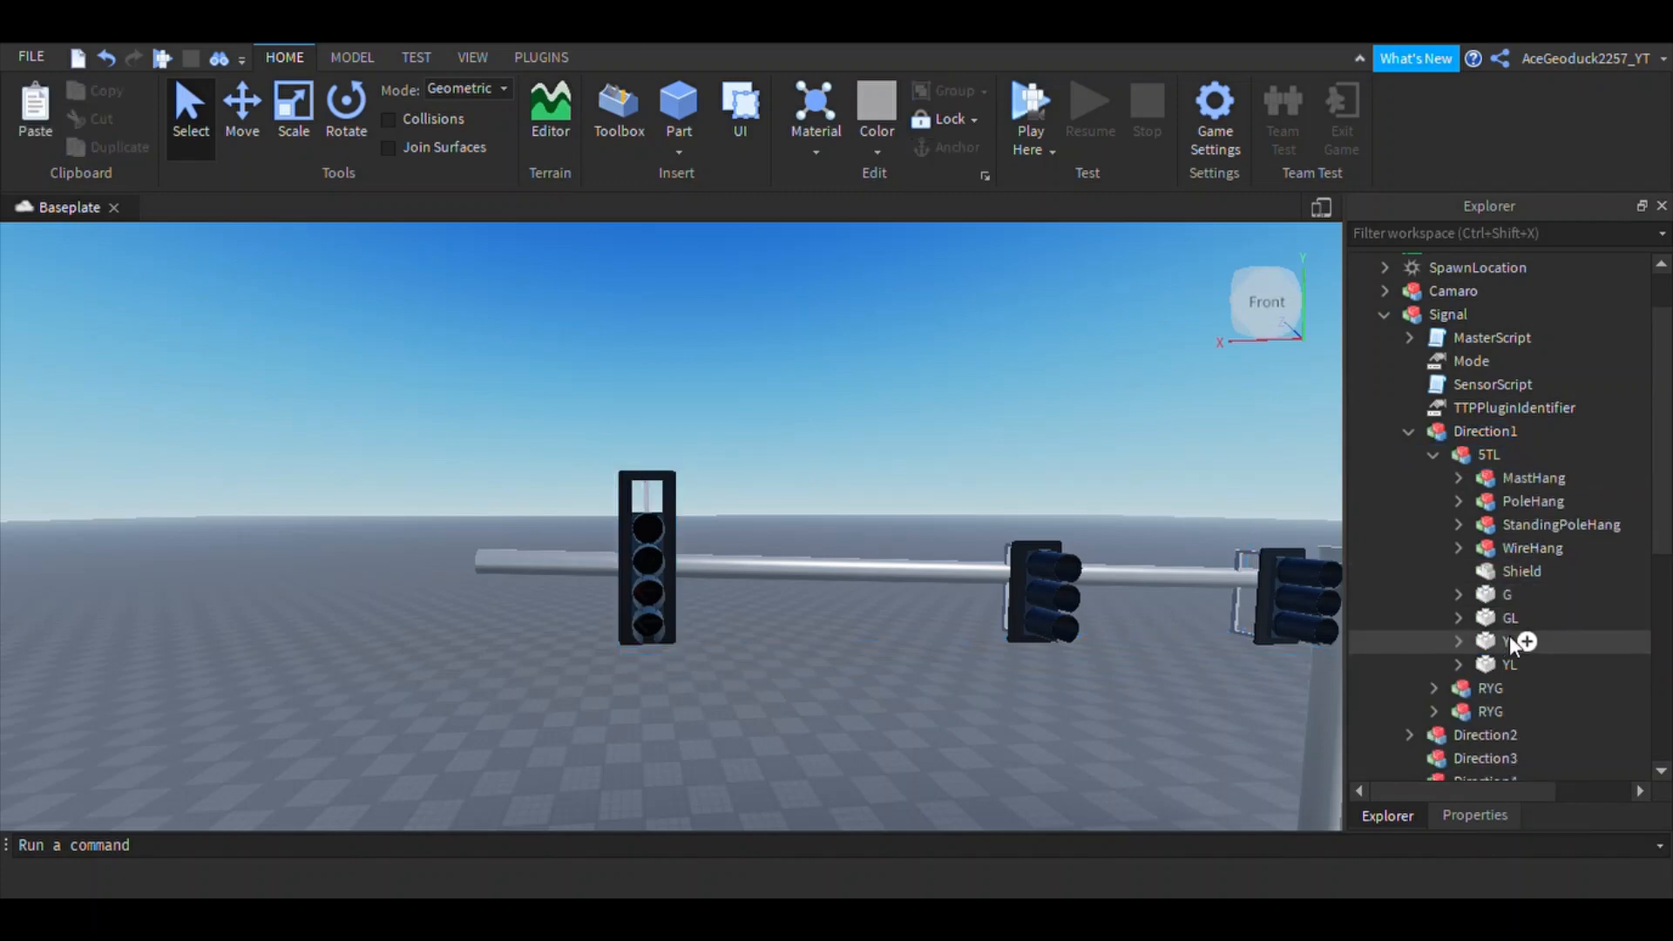
{"action": "left_click", "coordinate": [1507, 642]}
{"action": "key", "text": "ctrl+x"}
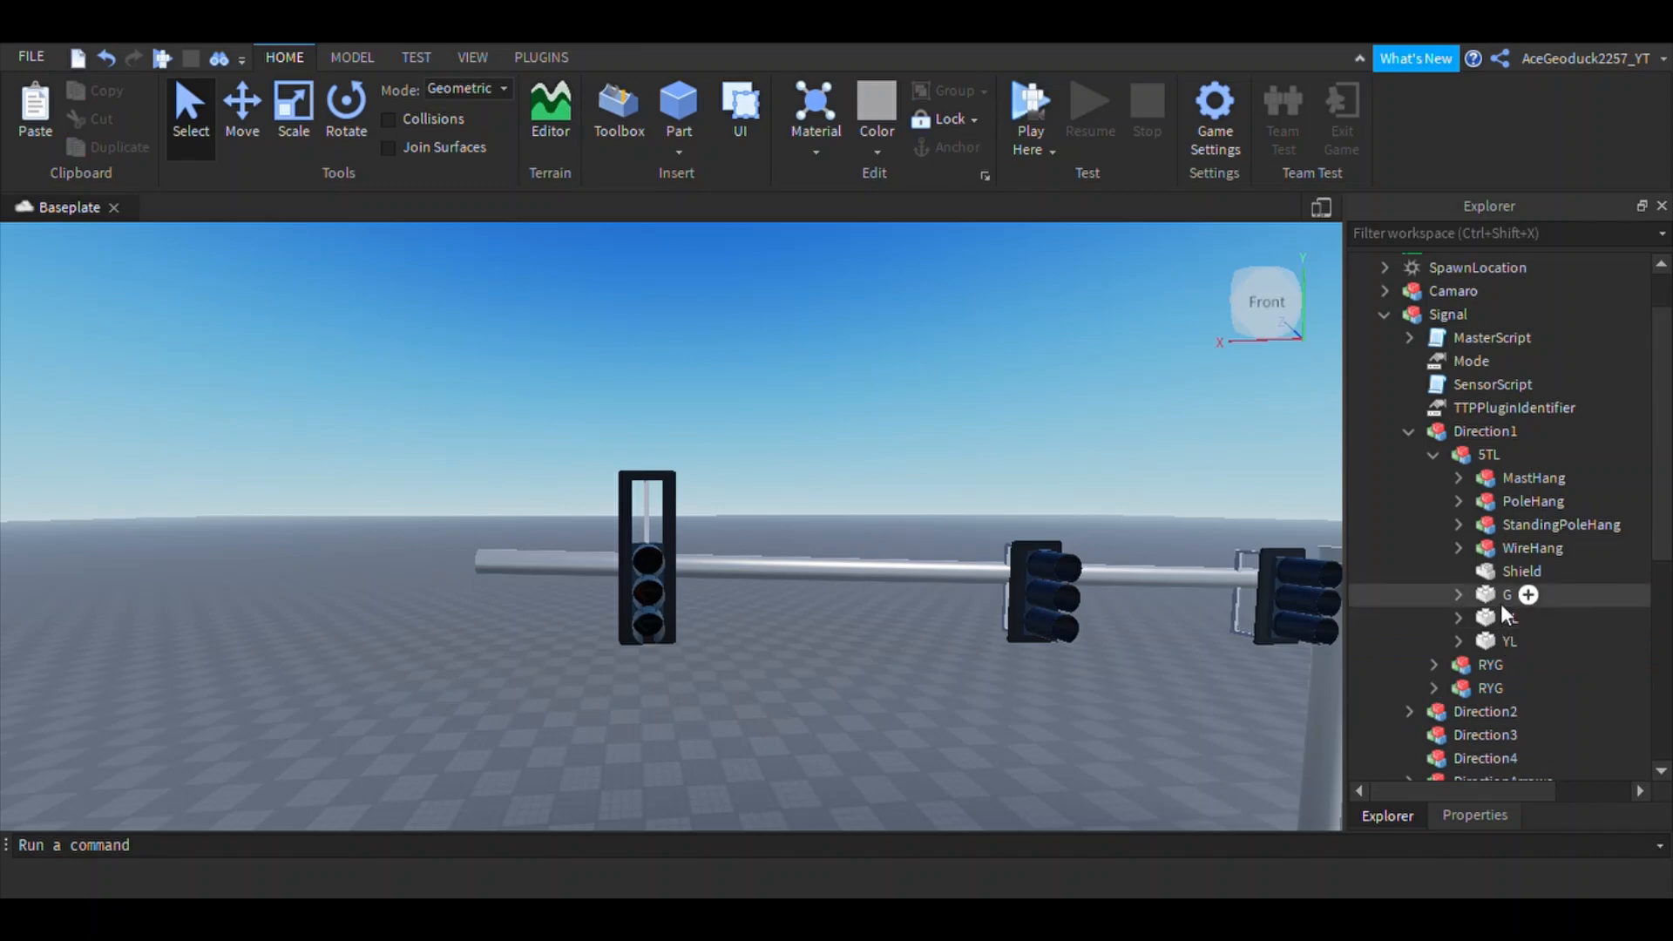
{"action": "left_click", "coordinate": [1504, 597]}
{"action": "key", "text": "ctrl+x"}
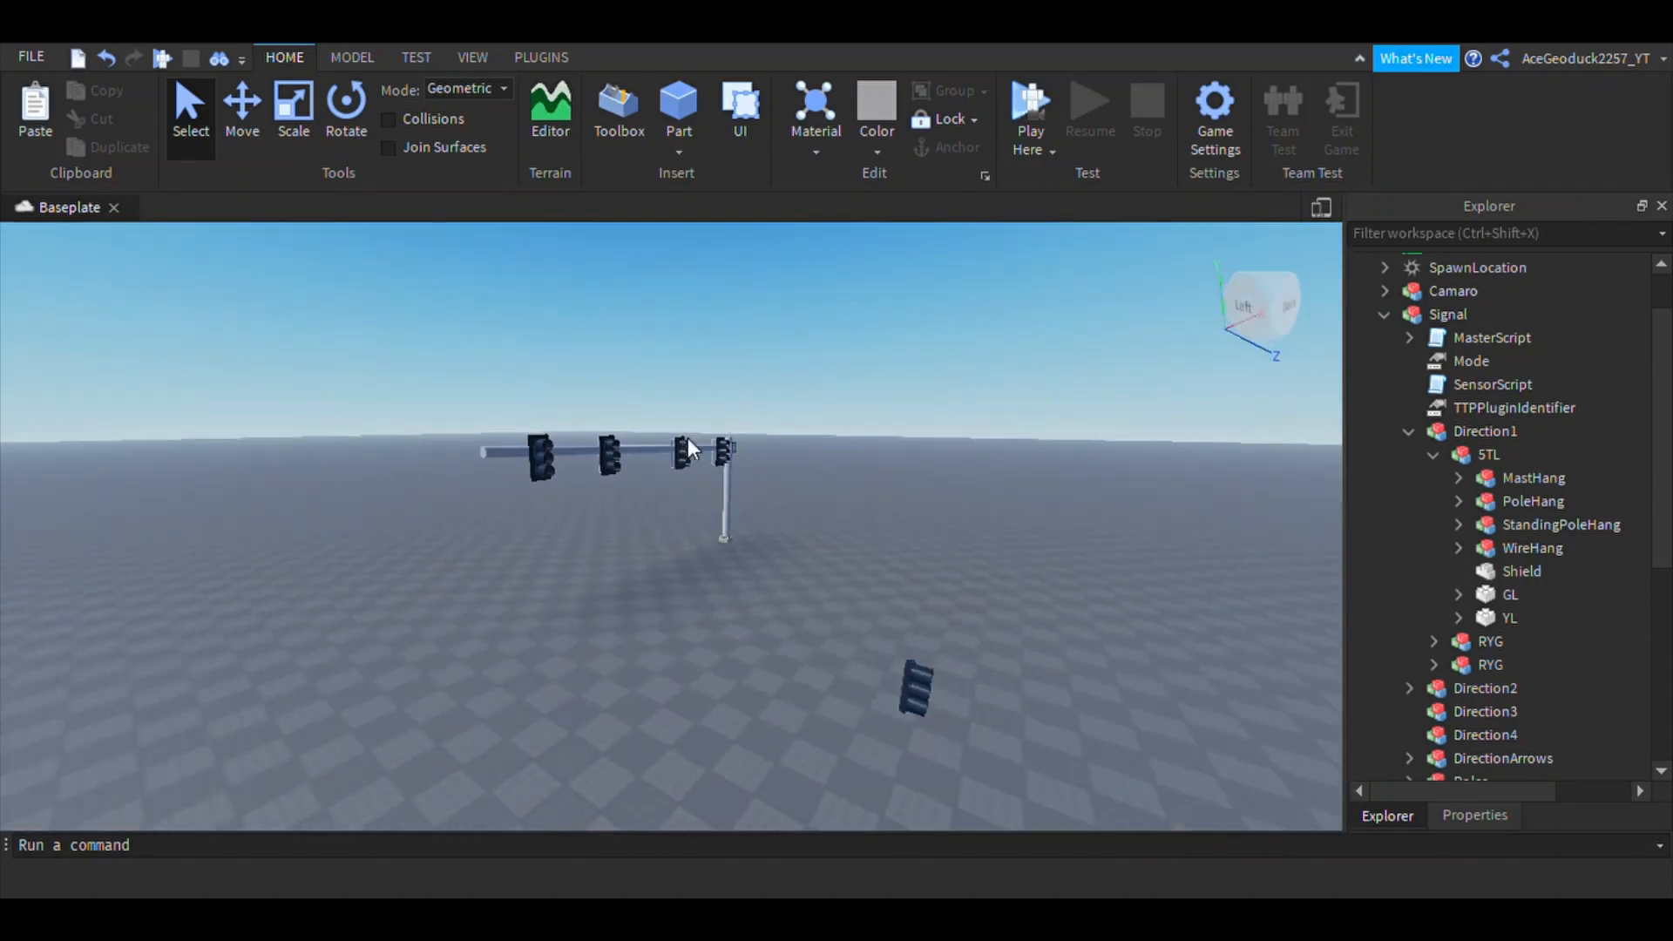
Step: Collapse the Direction1 group and then the whole Signal model in the object hierarchy
{"action": "right_click_drag", "start_coordinate": [967, 678], "coordinate": [1057, 624]}
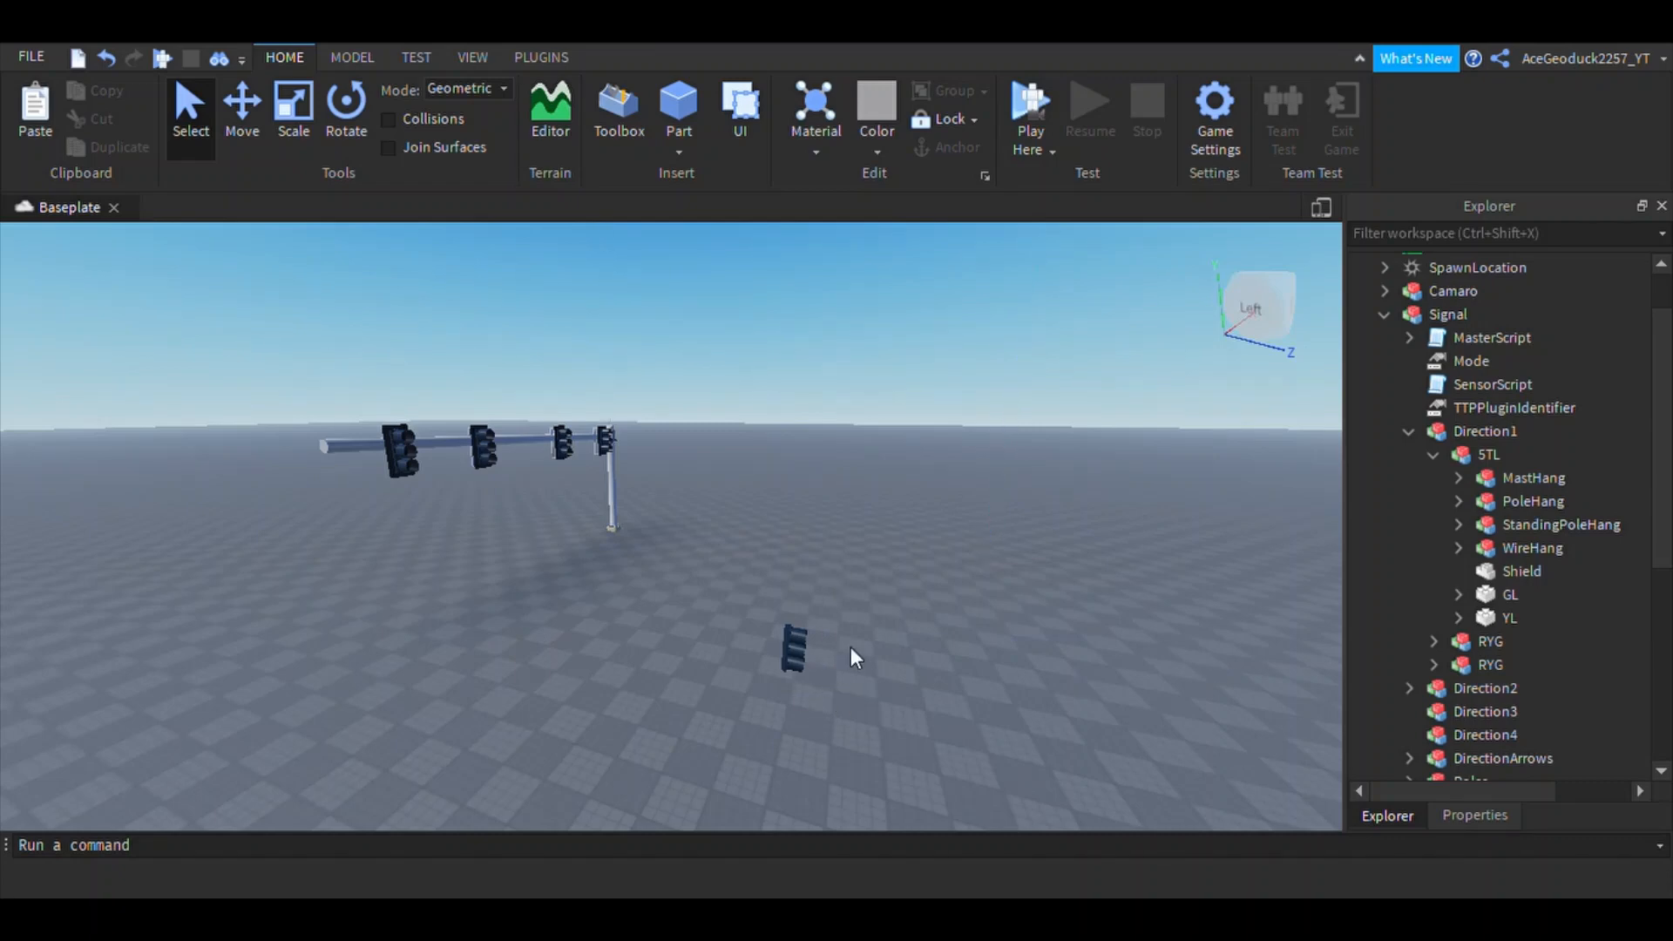
{"action": "right_click_drag", "start_coordinate": [1183, 457], "coordinate": [1199, 465]}
{"action": "left_click", "coordinate": [1408, 432]}
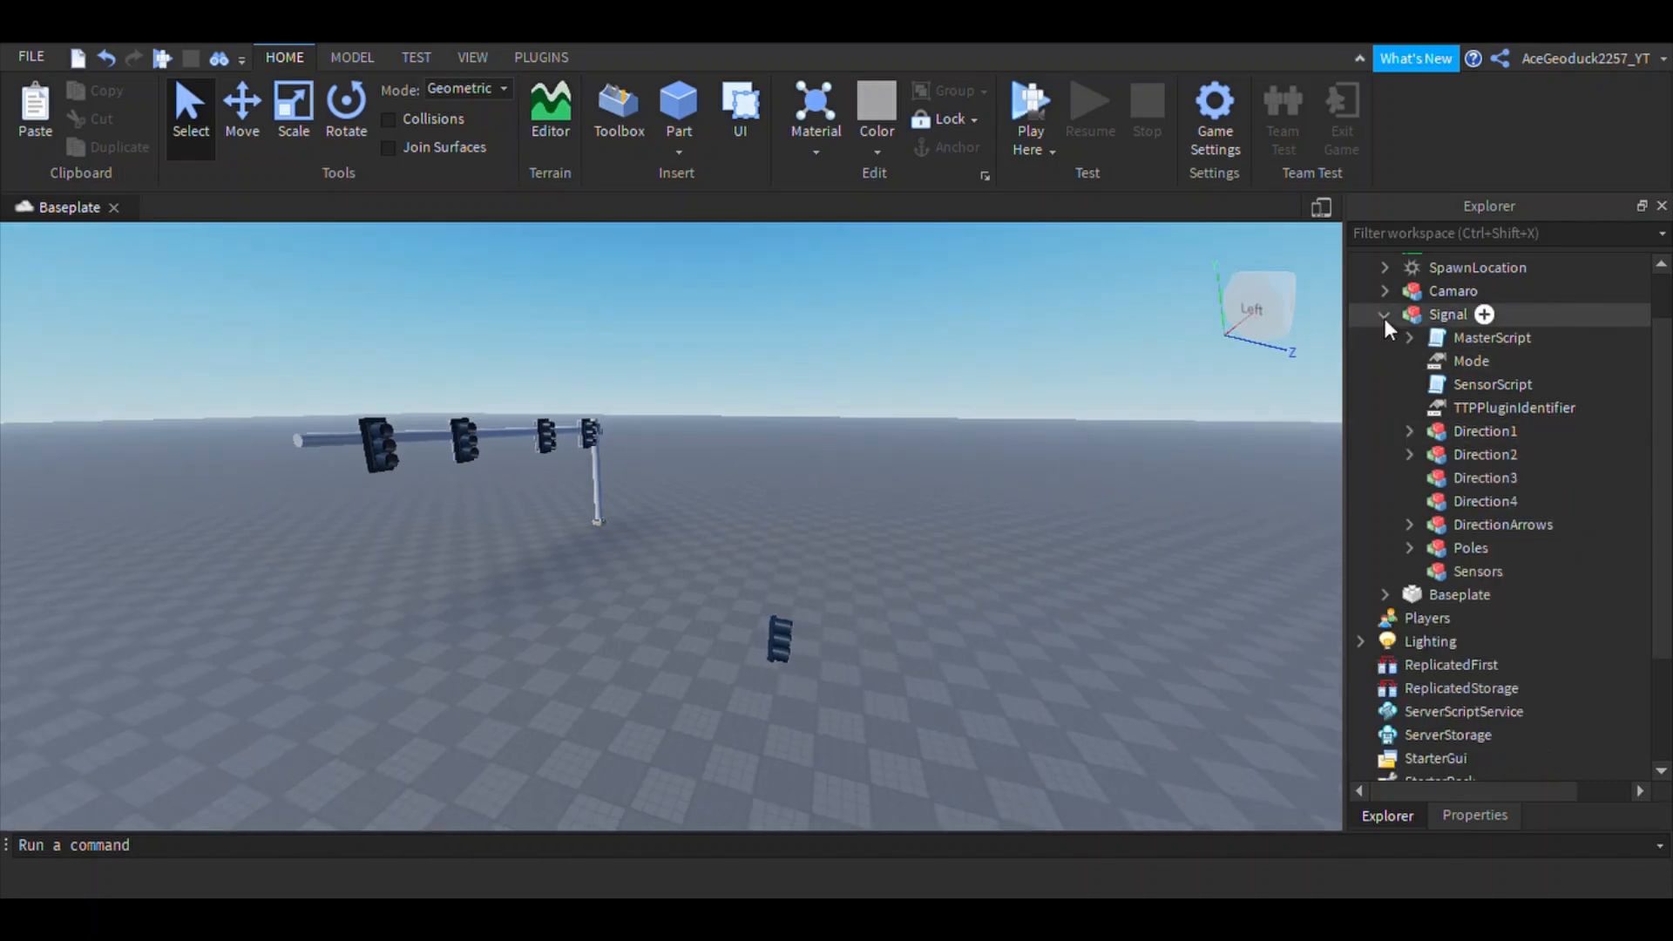
{"action": "left_click", "coordinate": [1384, 315]}
Step: Reopen the intersection in the traffic signal editor and delete the last RYGL signal from Direction 2
{"action": "right_click_drag", "start_coordinate": [995, 613], "coordinate": [990, 614]}
{"action": "key", "text": "w"}
{"action": "key", "text": "s"}
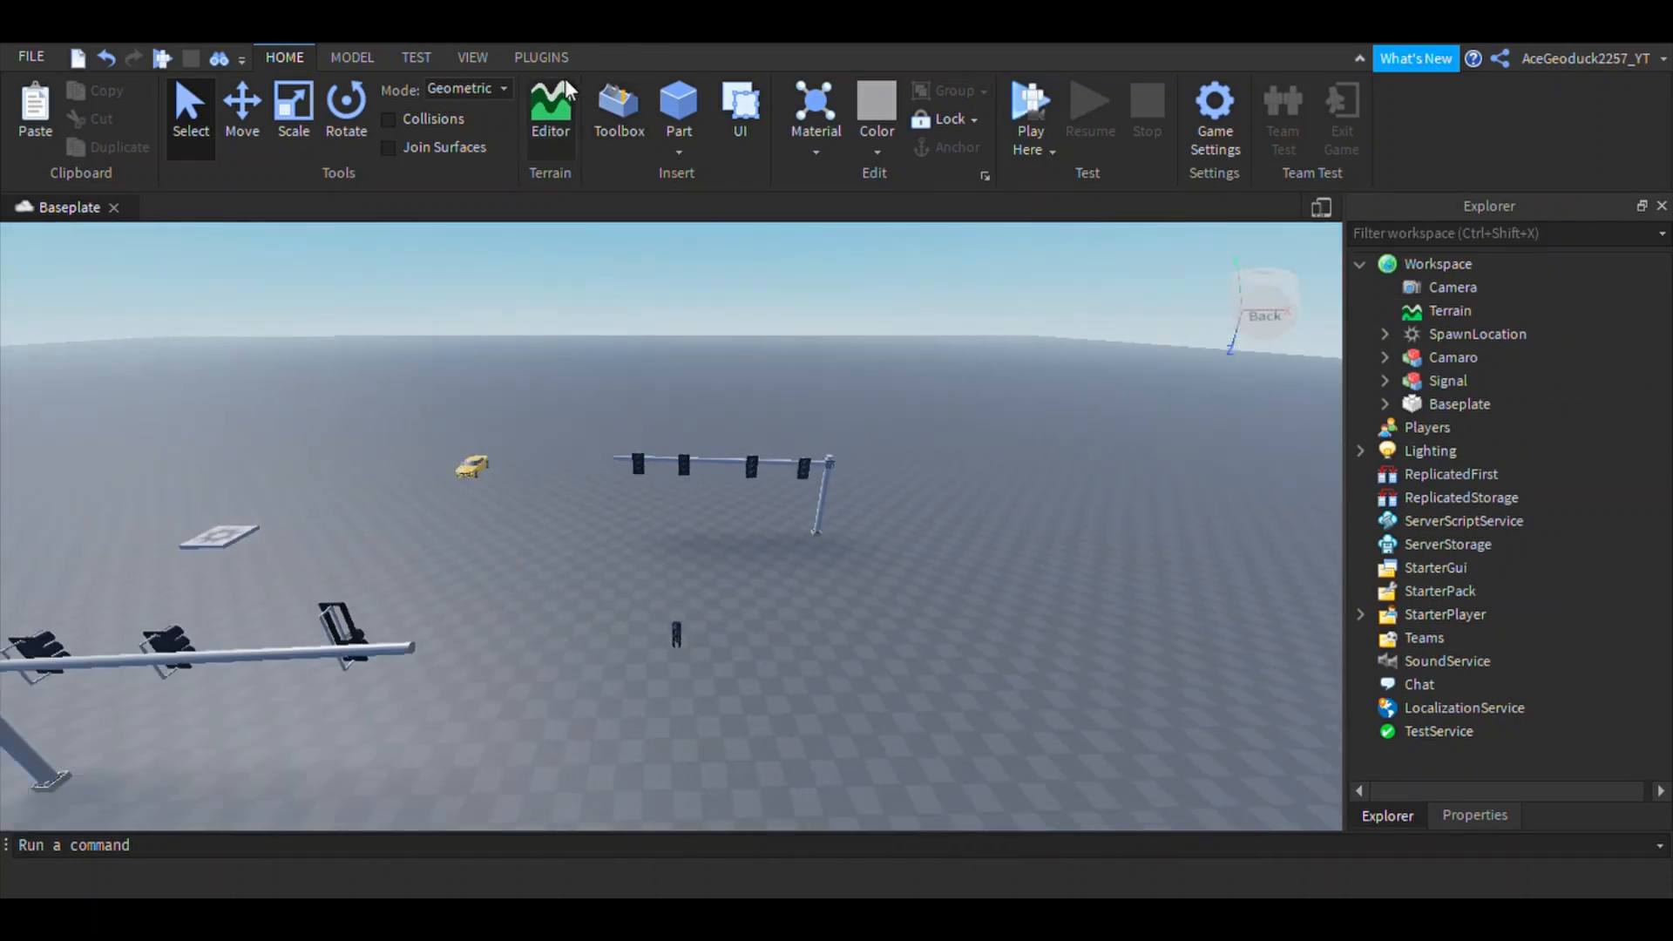
{"action": "left_click", "coordinate": [546, 63]}
{"action": "left_click", "coordinate": [873, 121]}
{"action": "left_click", "coordinate": [724, 523]}
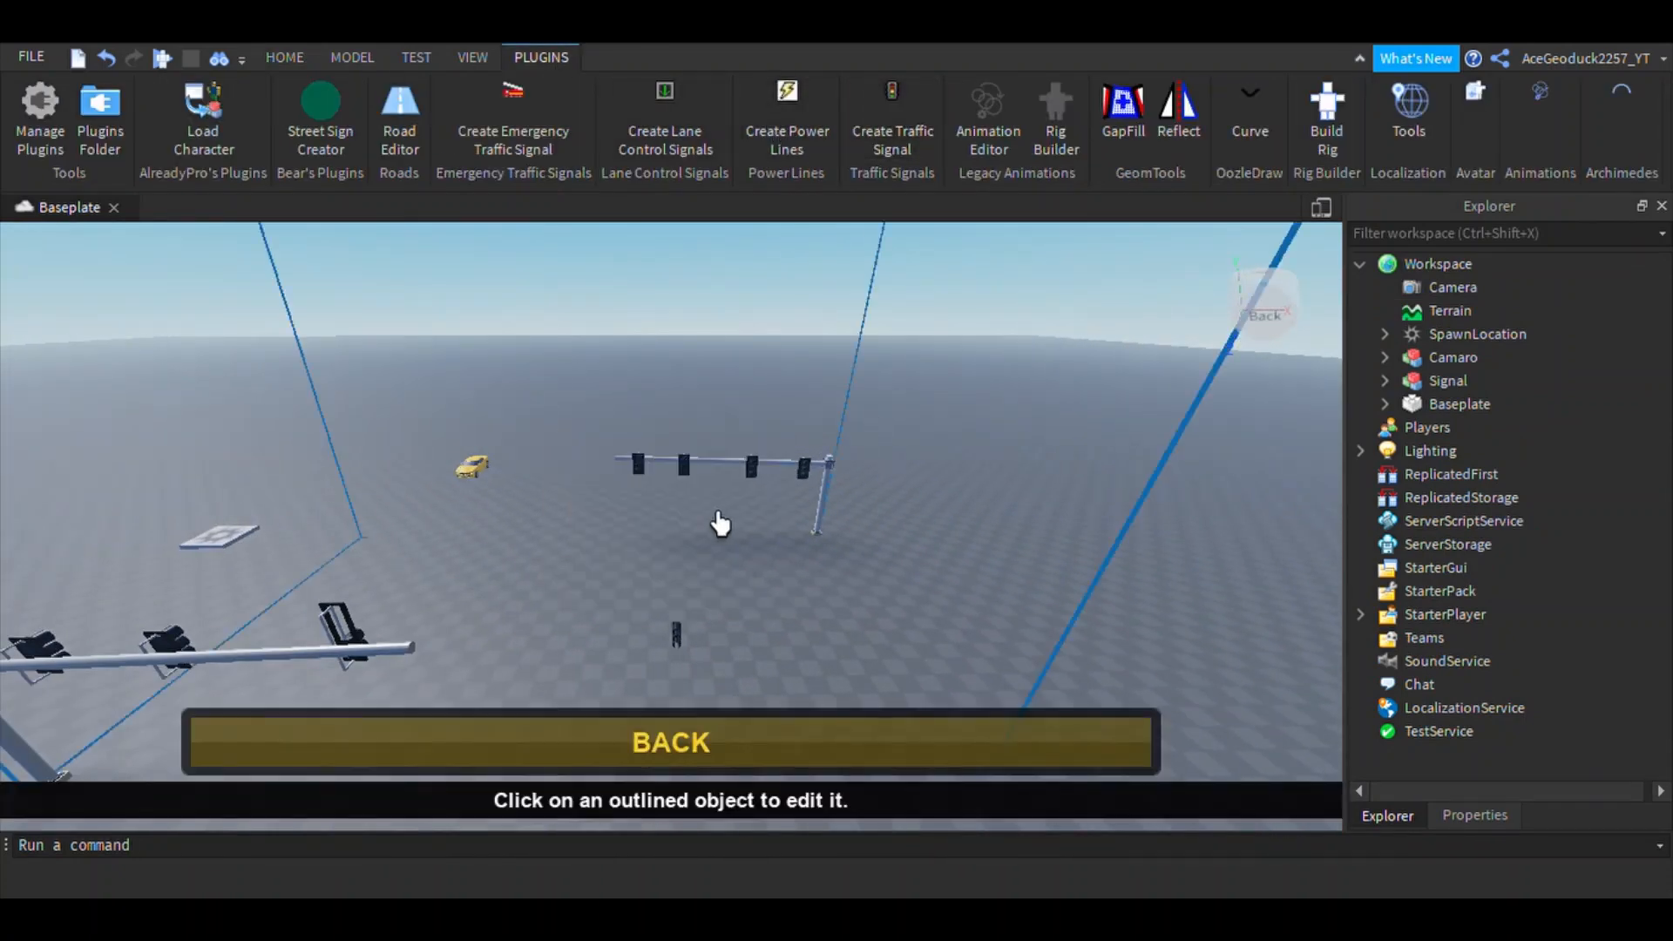
{"action": "left_click", "coordinate": [723, 523]}
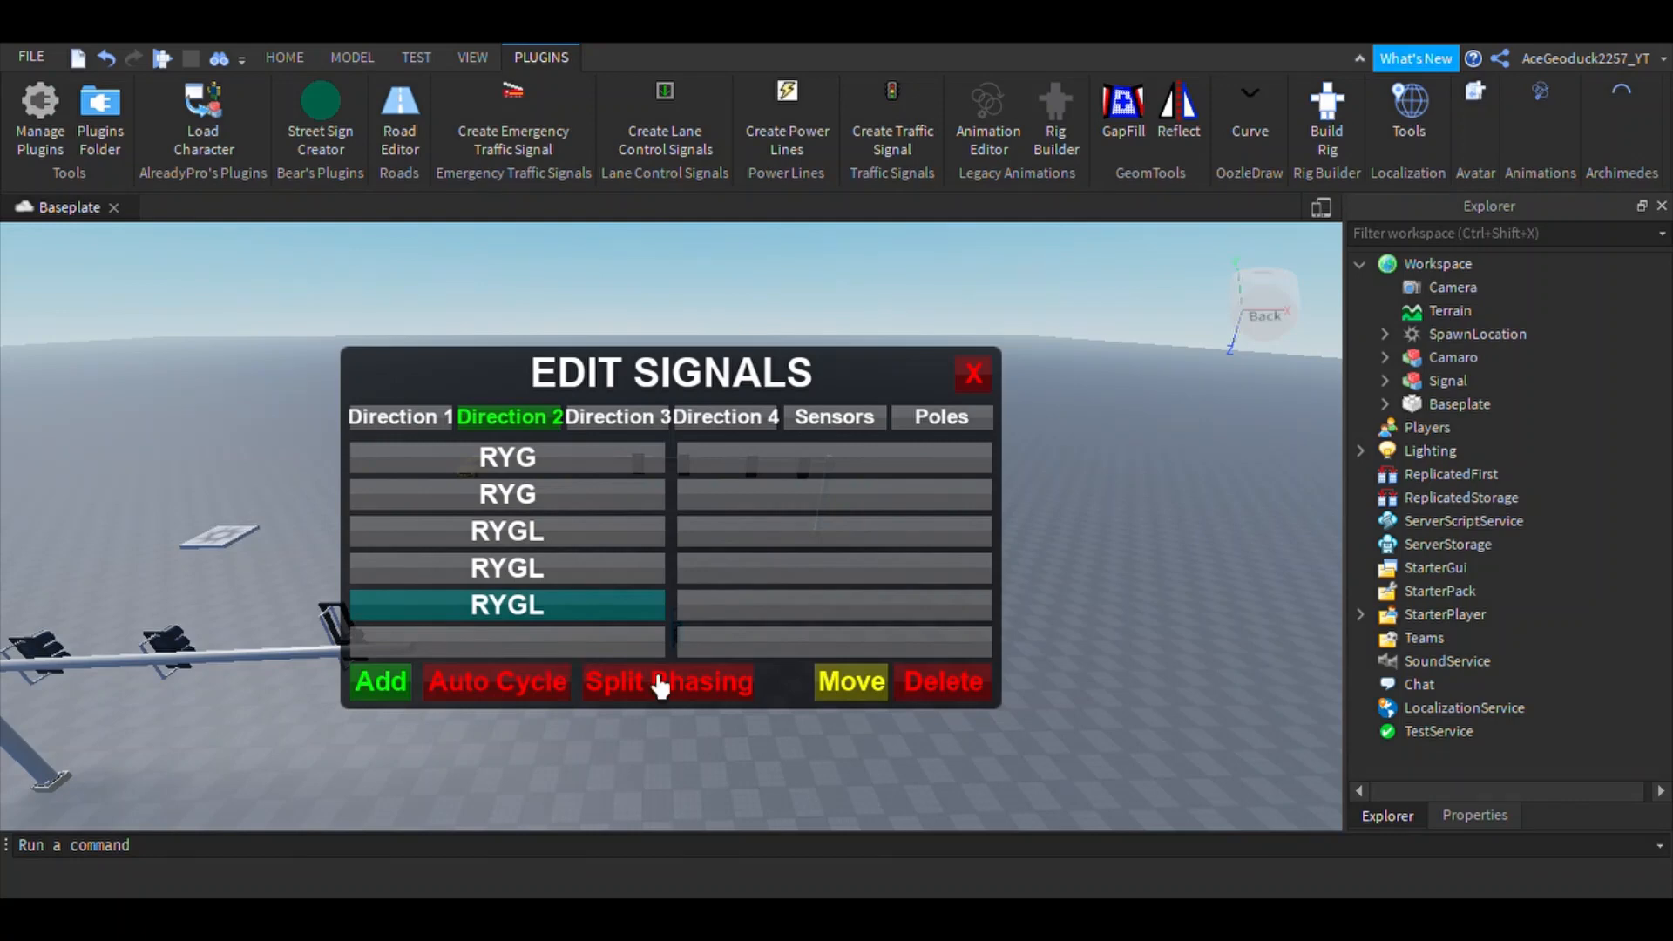
{"action": "left_click", "coordinate": [945, 684]}
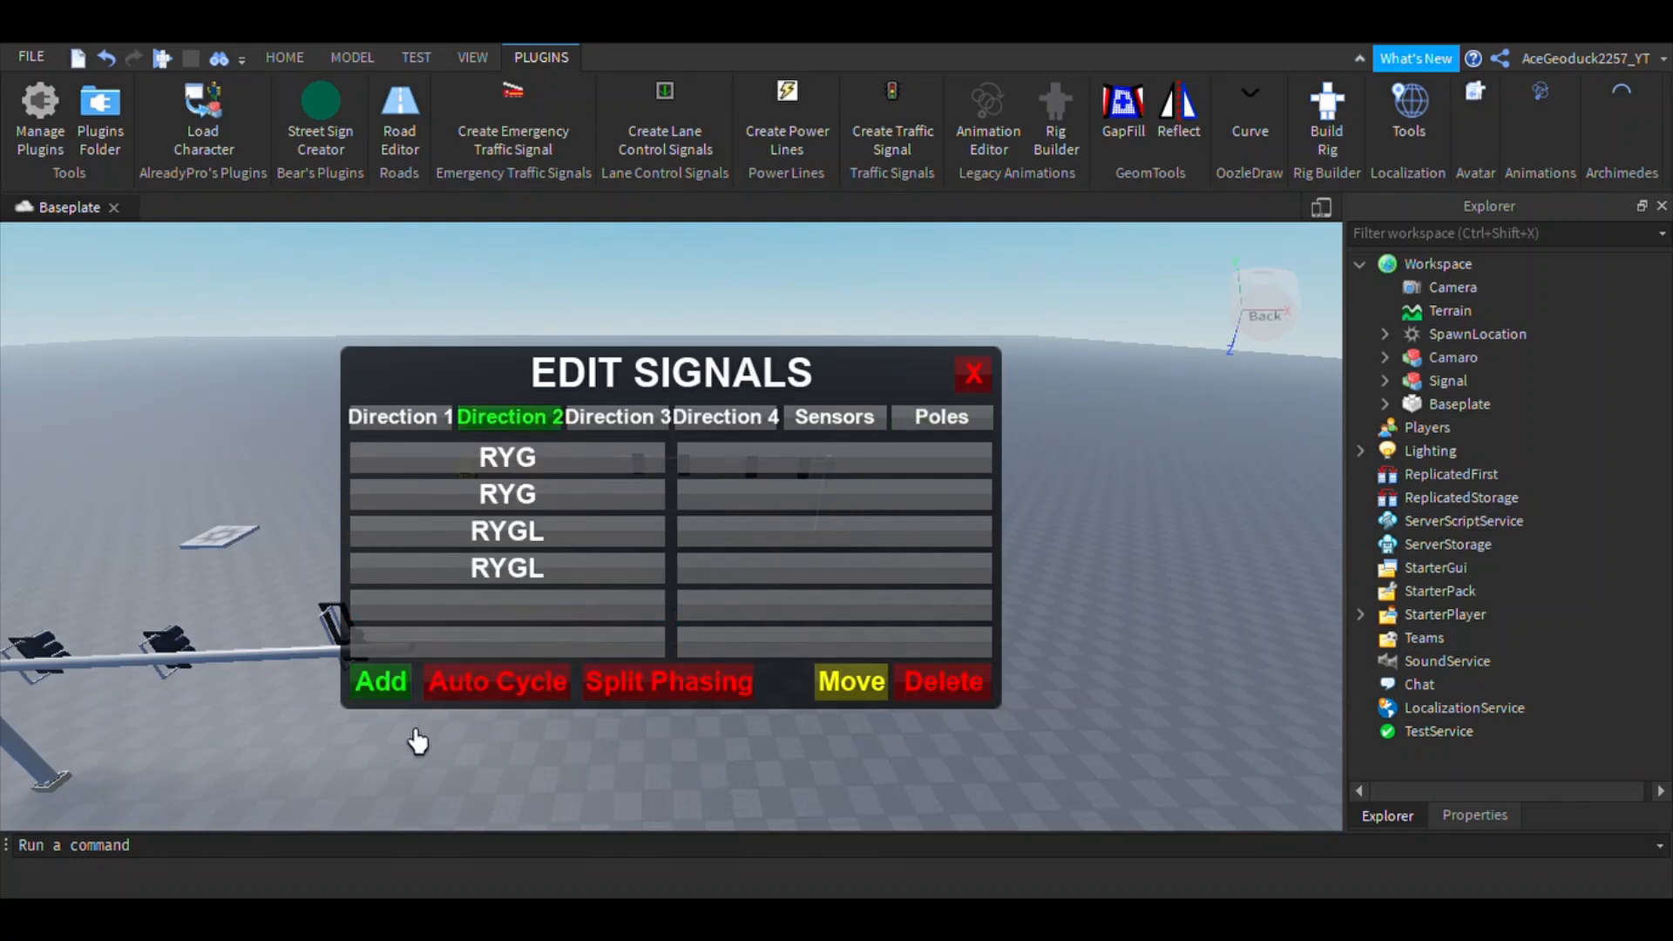
Step: Start a standard red-yellow-green signal for Direction 2 with louvers on and backplates off
{"action": "left_click", "coordinate": [390, 689]}
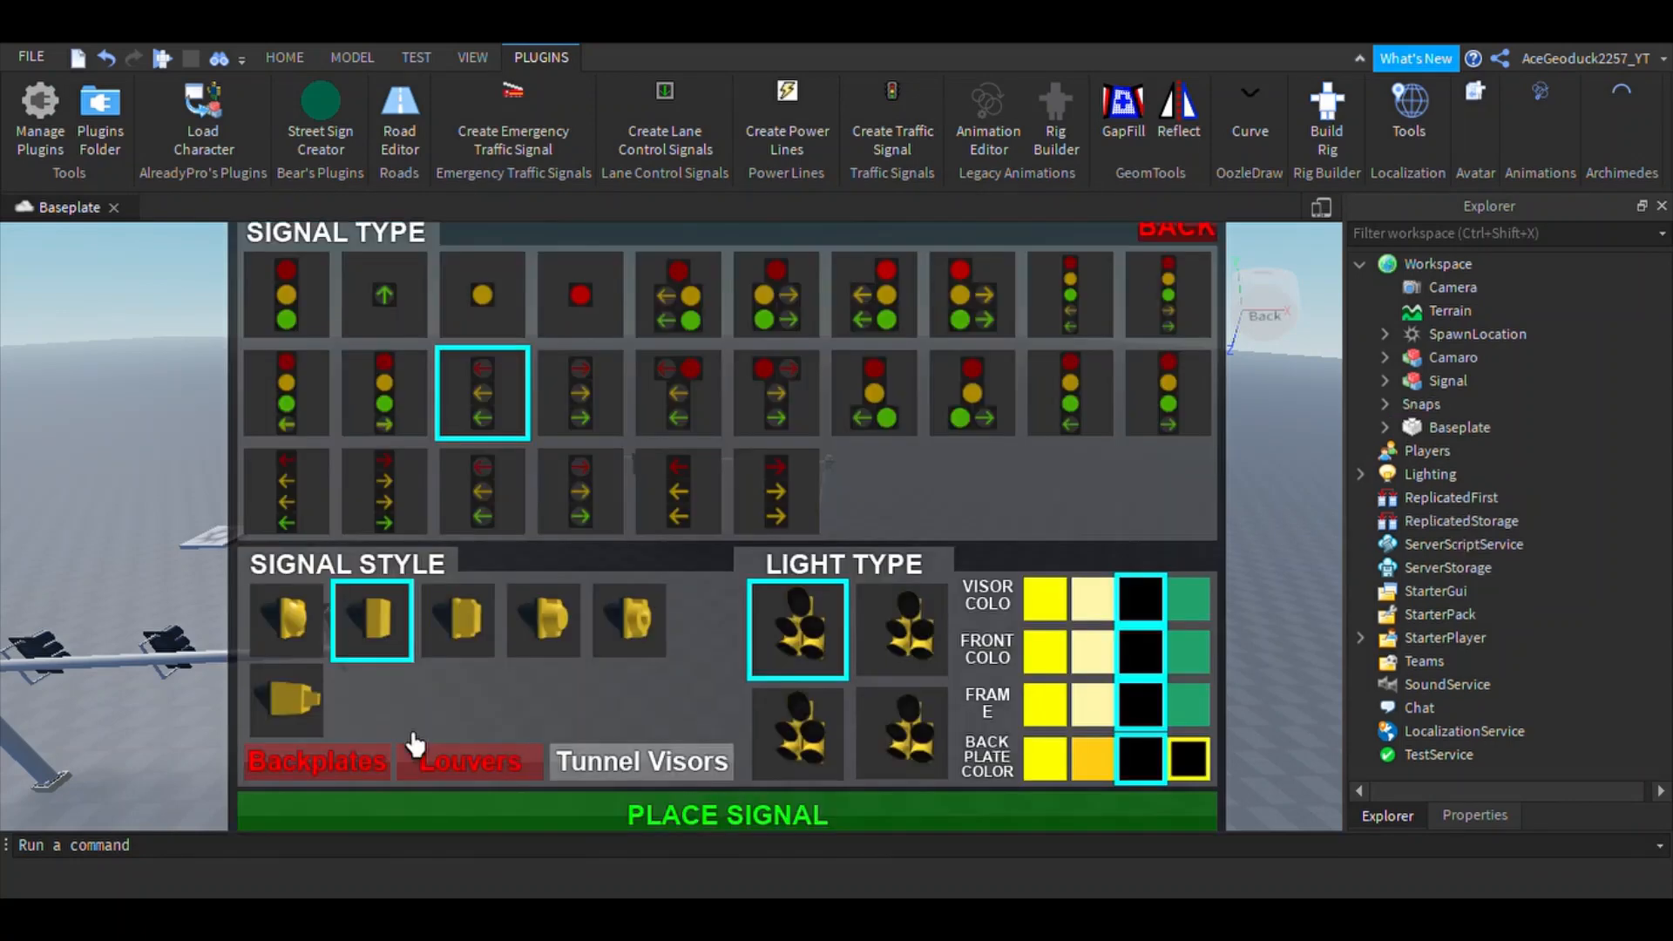
{"action": "left_click", "coordinate": [590, 771]}
{"action": "left_click", "coordinate": [534, 770]}
{"action": "left_click", "coordinate": [646, 771]}
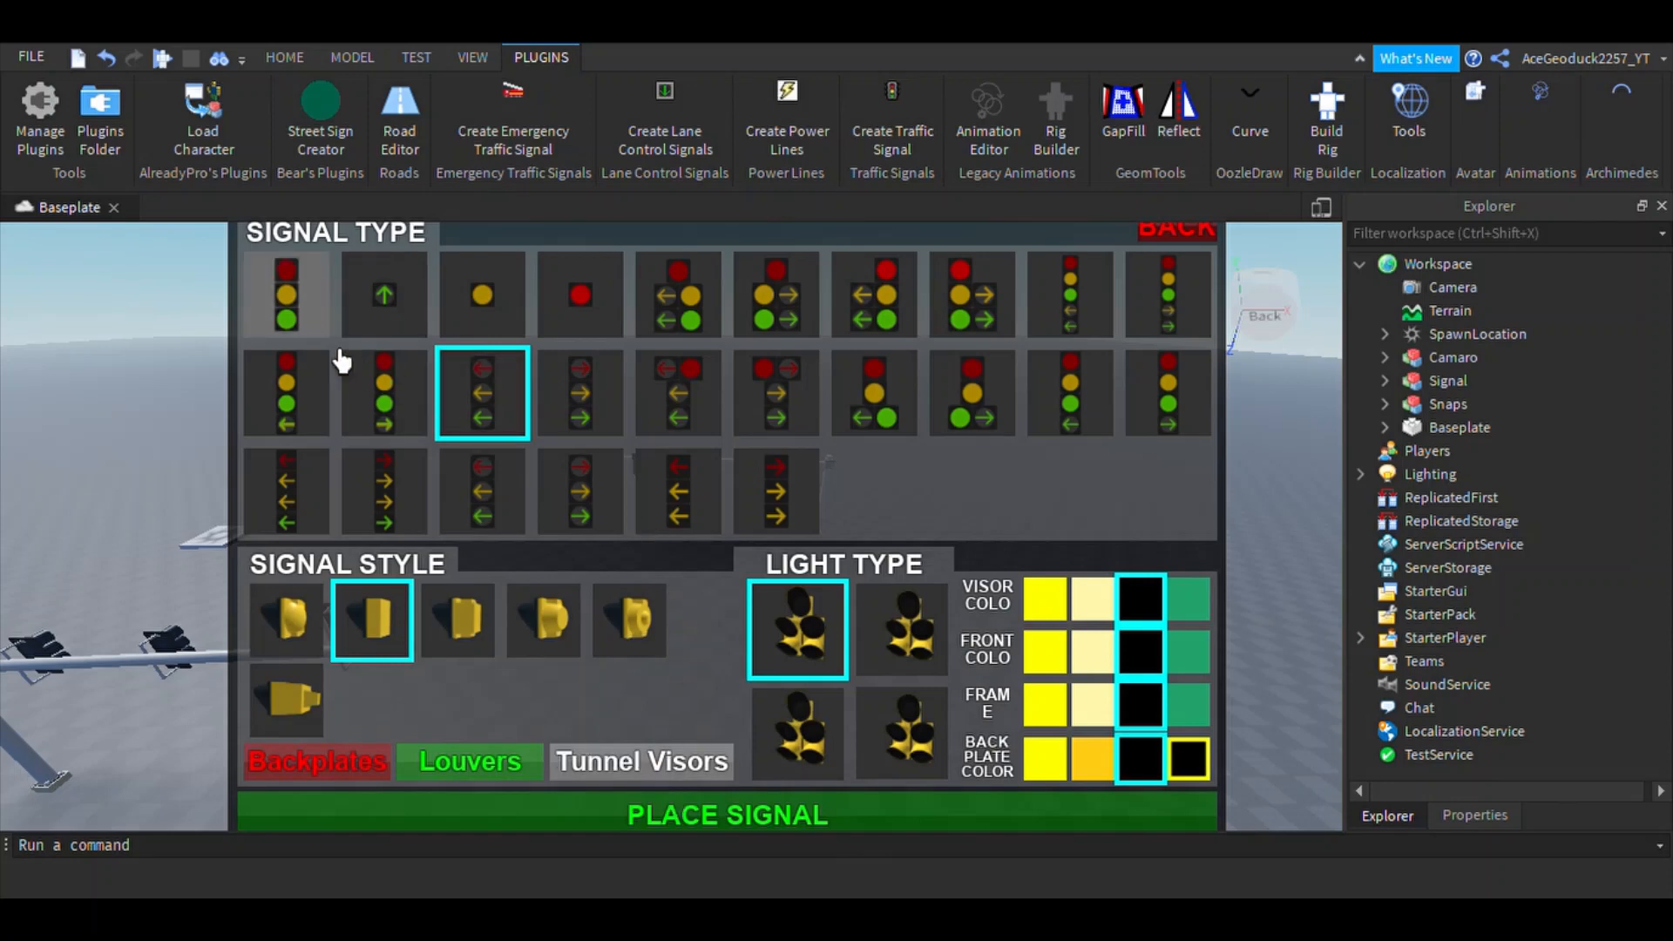
{"action": "left_click", "coordinate": [315, 330]}
{"action": "left_click", "coordinate": [799, 814]}
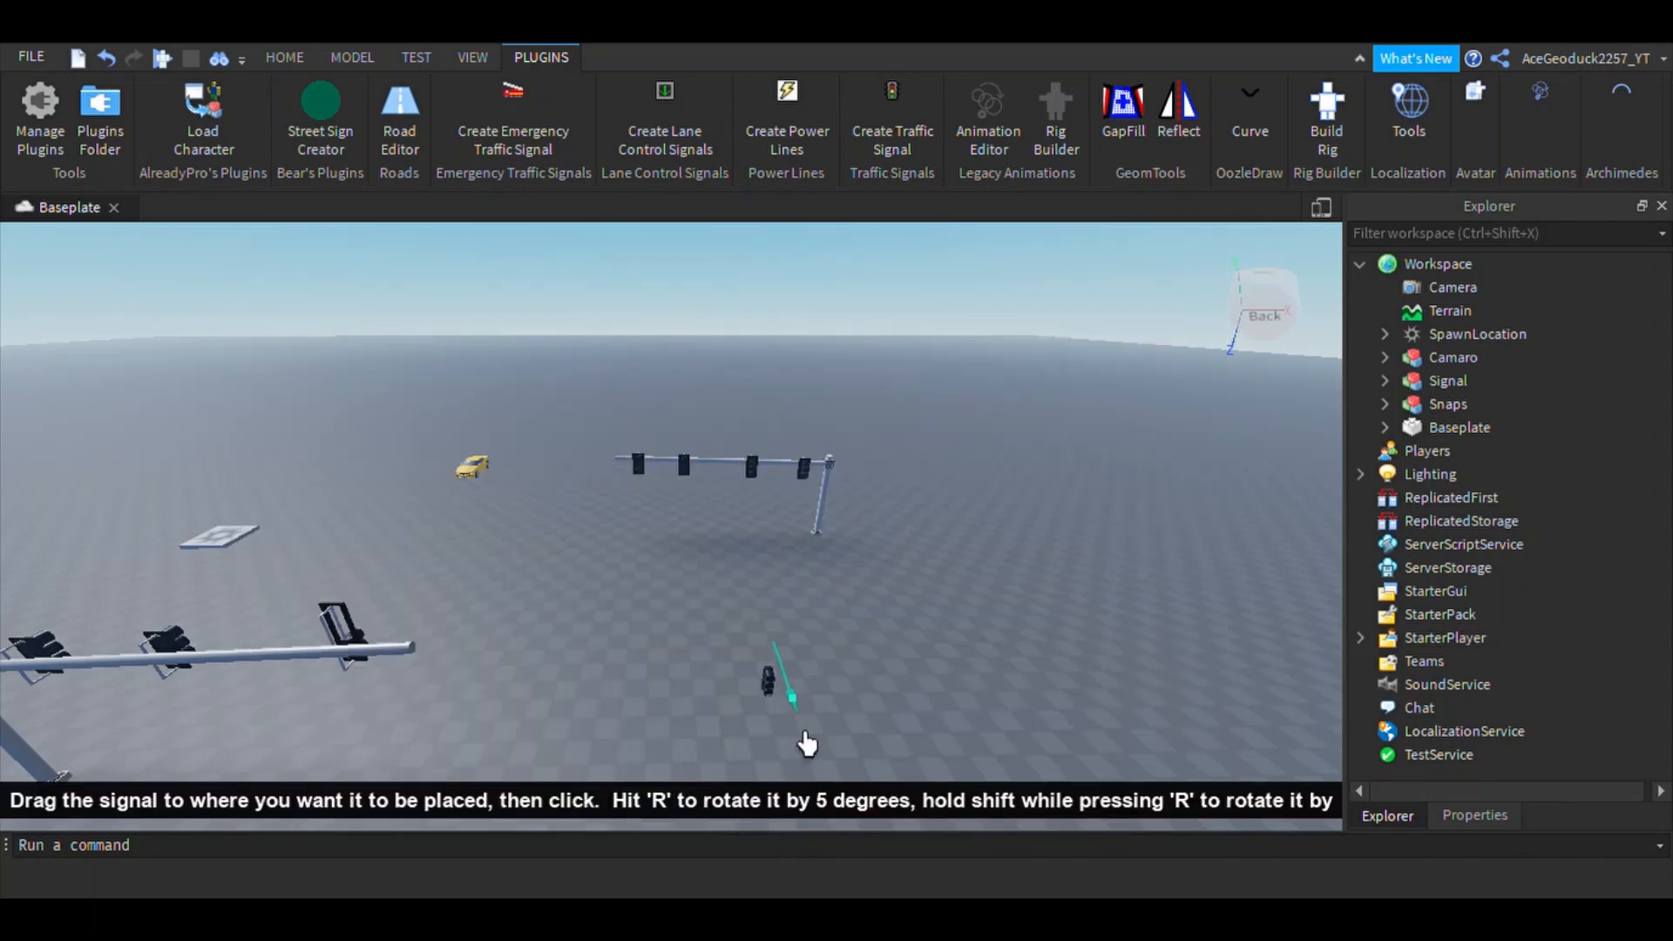
Step: Rotate the louvered signal to face the same way as the Direction 1 heads, place it low over open ground, and close the signal editor
{"action": "key", "text": "w"}
{"action": "right_click_drag", "start_coordinate": [815, 714], "coordinate": [815, 714]}
{"action": "key", "text": "shift+r"}
{"action": "key", "text": "shift+r"}
{"action": "key", "text": "shift+r"}
{"action": "key", "text": "a"}
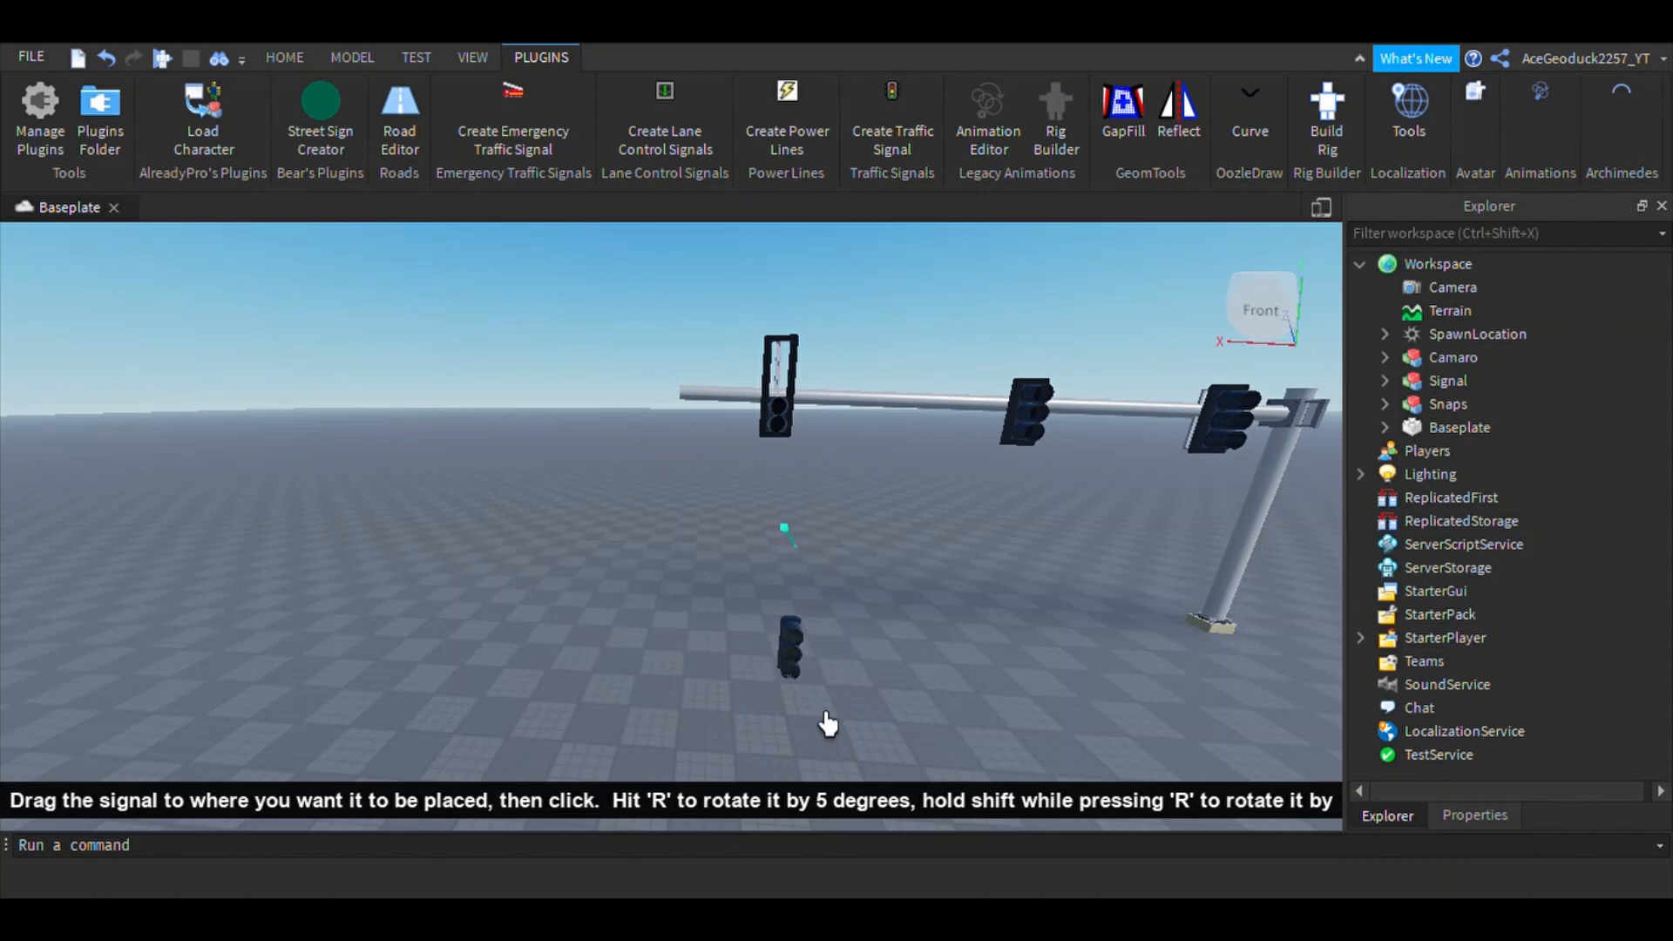
{"action": "left_click", "coordinate": [826, 715]}
{"action": "scroll", "coordinate": [943, 704], "scroll_direction": "down", "scroll_amount": 6}
{"action": "scroll", "coordinate": [943, 704], "scroll_direction": "up", "scroll_amount": 5}
{"action": "right_click_drag", "start_coordinate": [943, 704], "coordinate": [943, 704]}
{"action": "scroll", "coordinate": [872, 702], "scroll_direction": "down", "scroll_amount": 1}
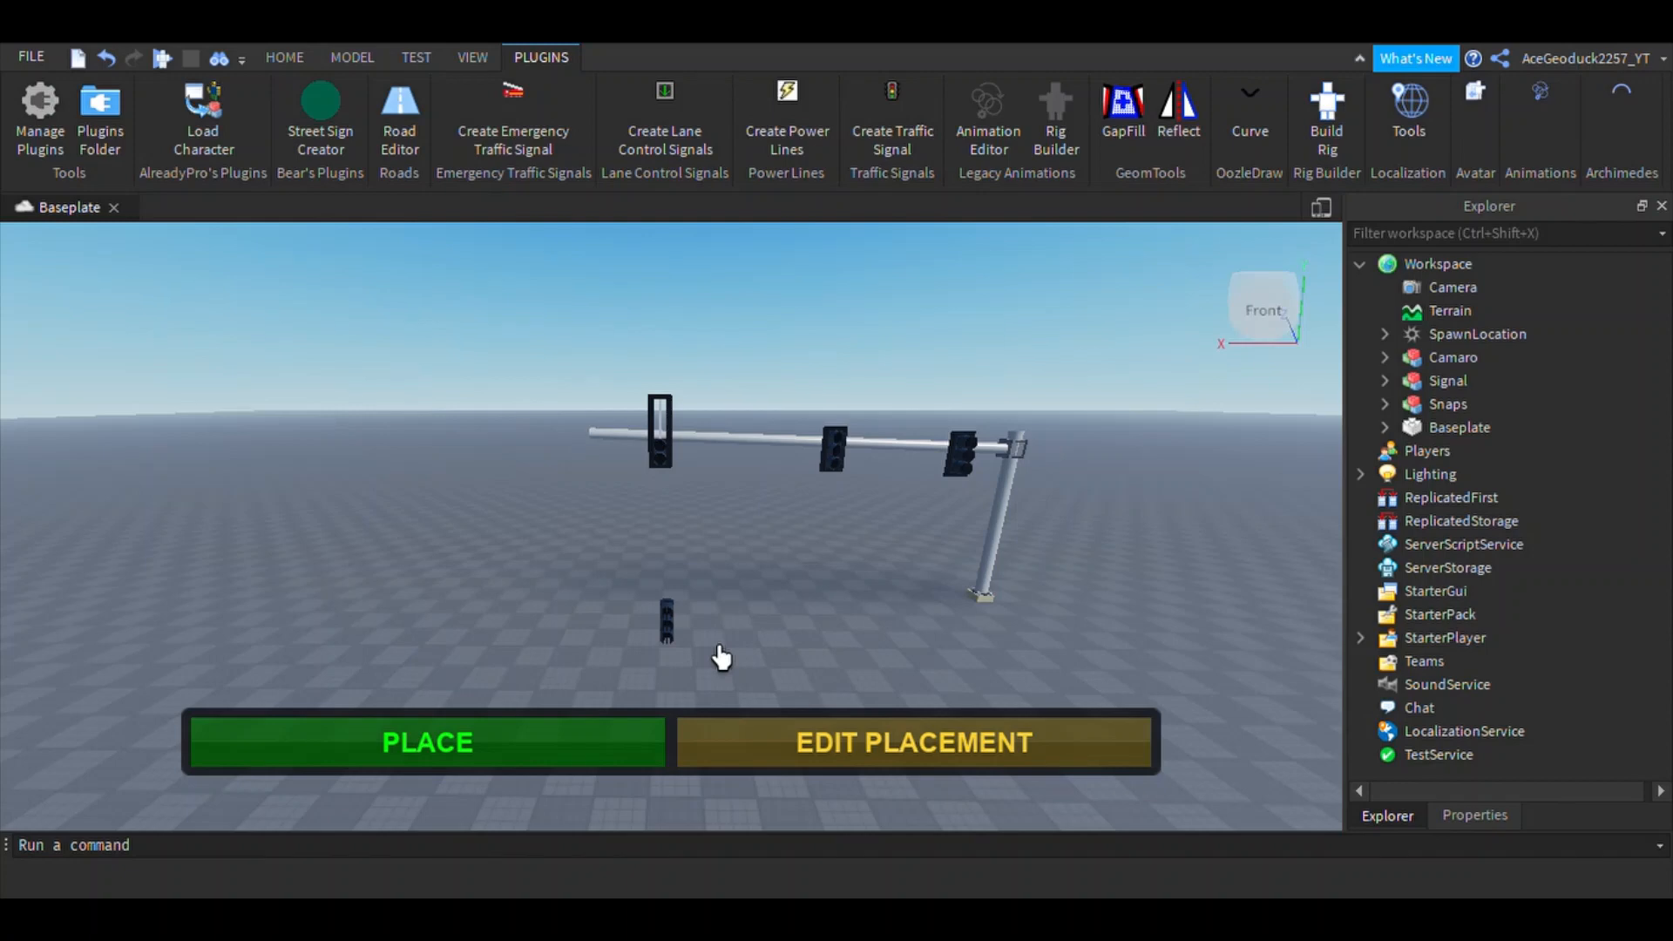
{"action": "left_click", "coordinate": [655, 755]}
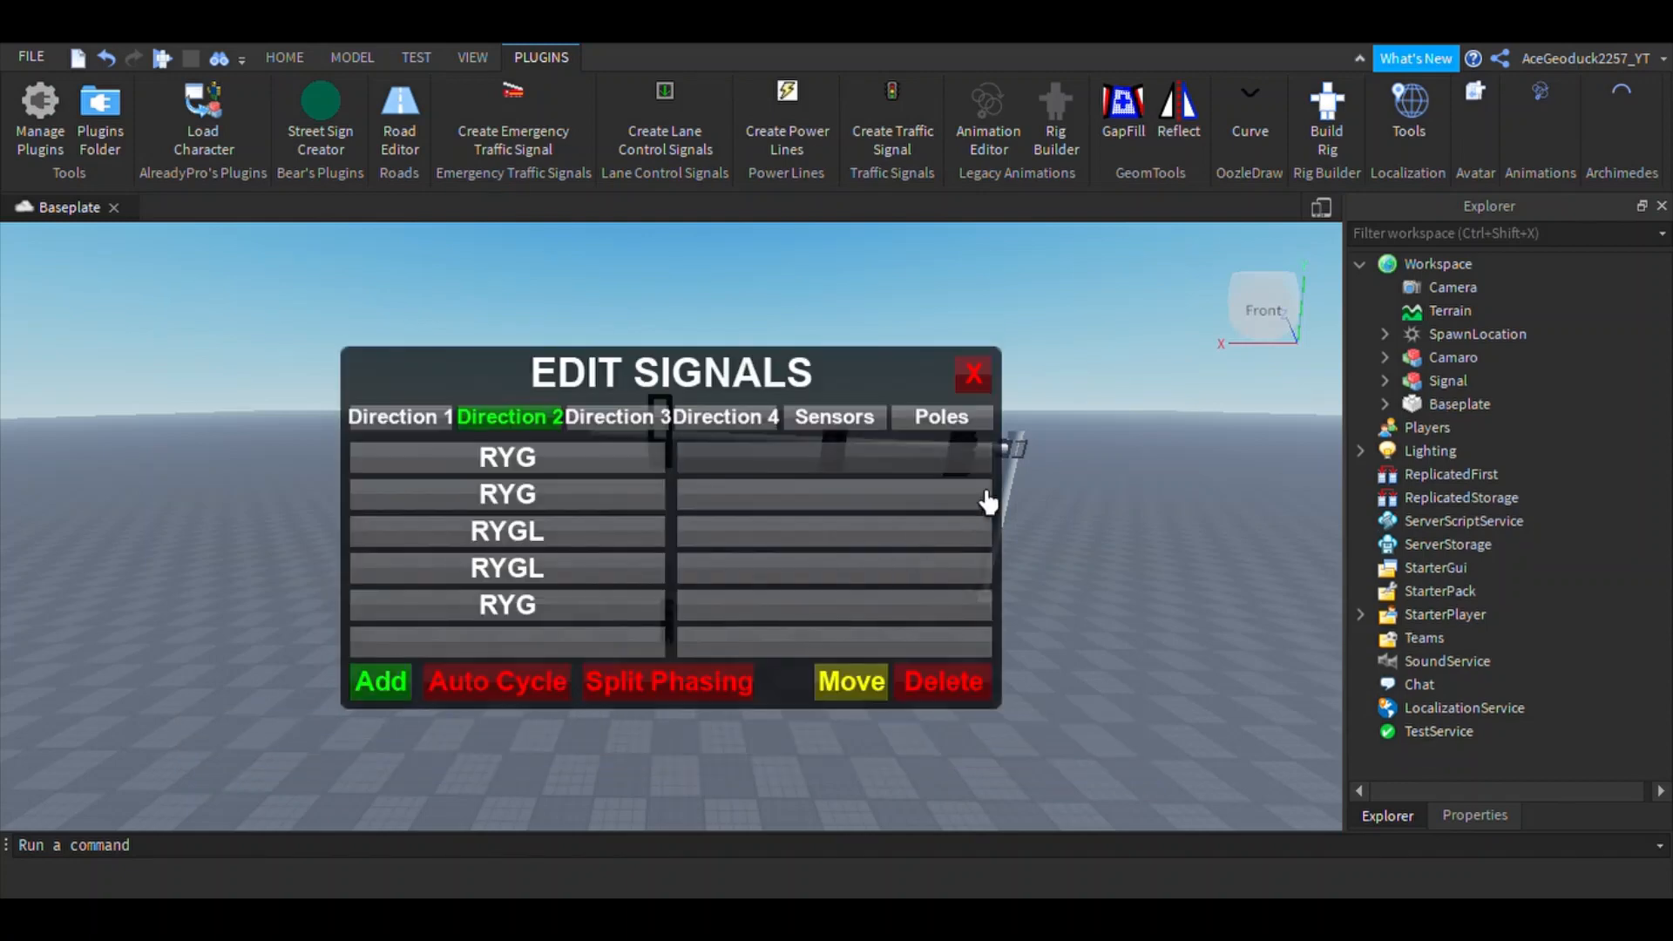
{"action": "left_click", "coordinate": [973, 374]}
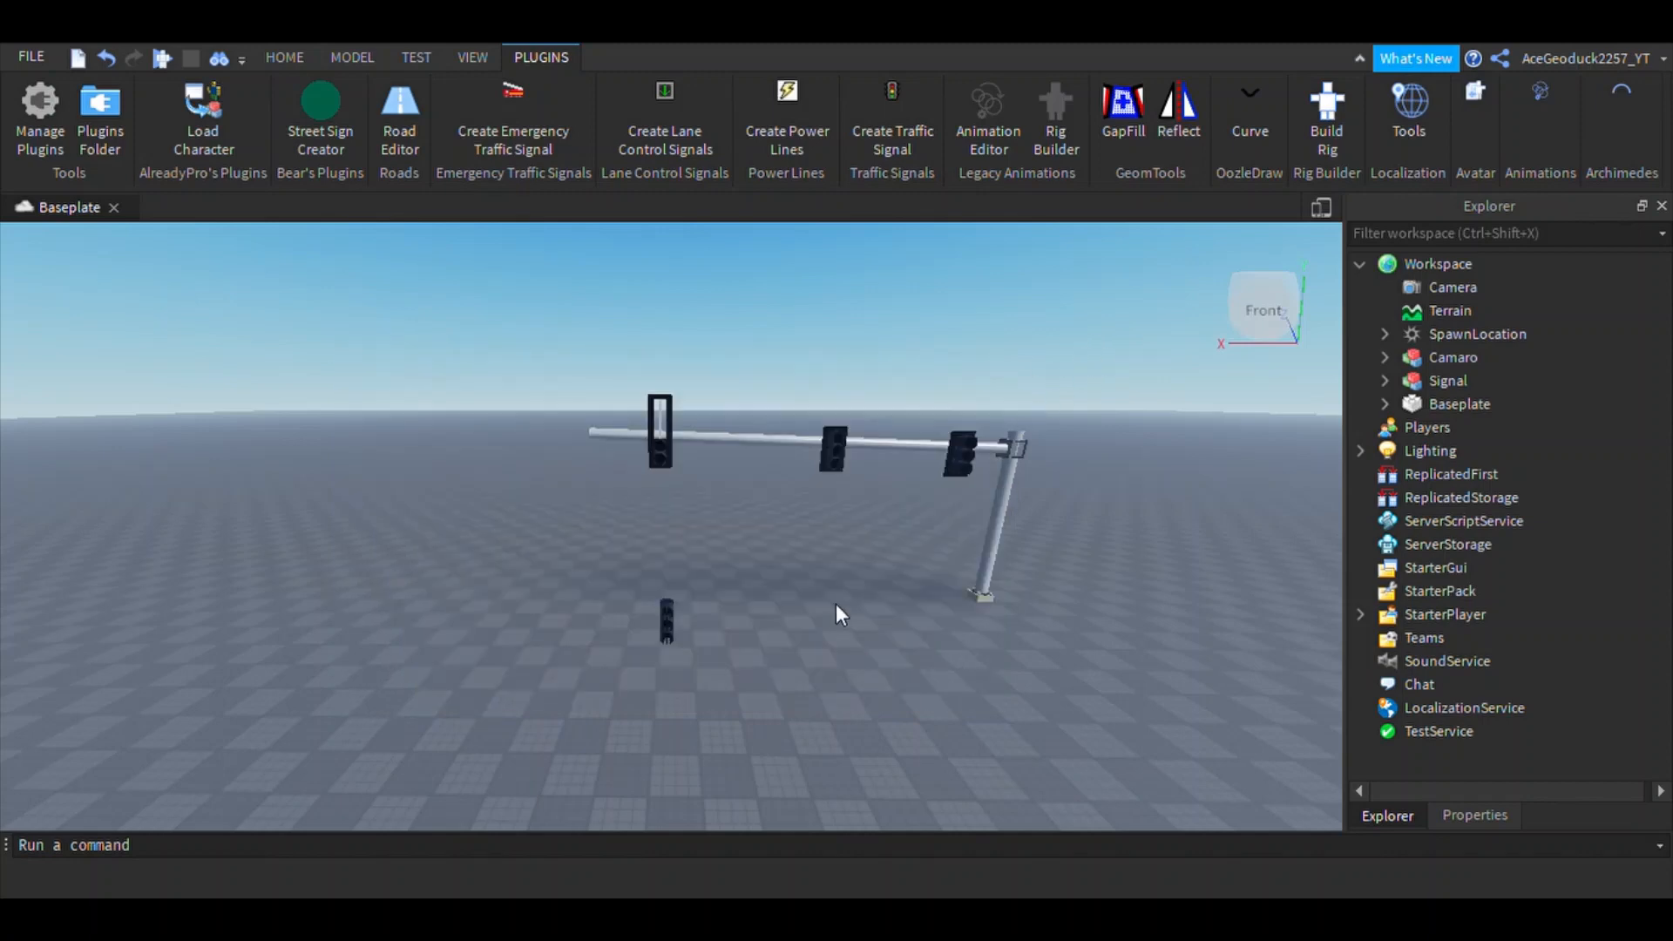
Step: Expand the Signal model and its Direction2 group, and select the louvered RYG signal near the ground
{"action": "scroll", "coordinate": [754, 523], "scroll_direction": "up", "scroll_amount": 3}
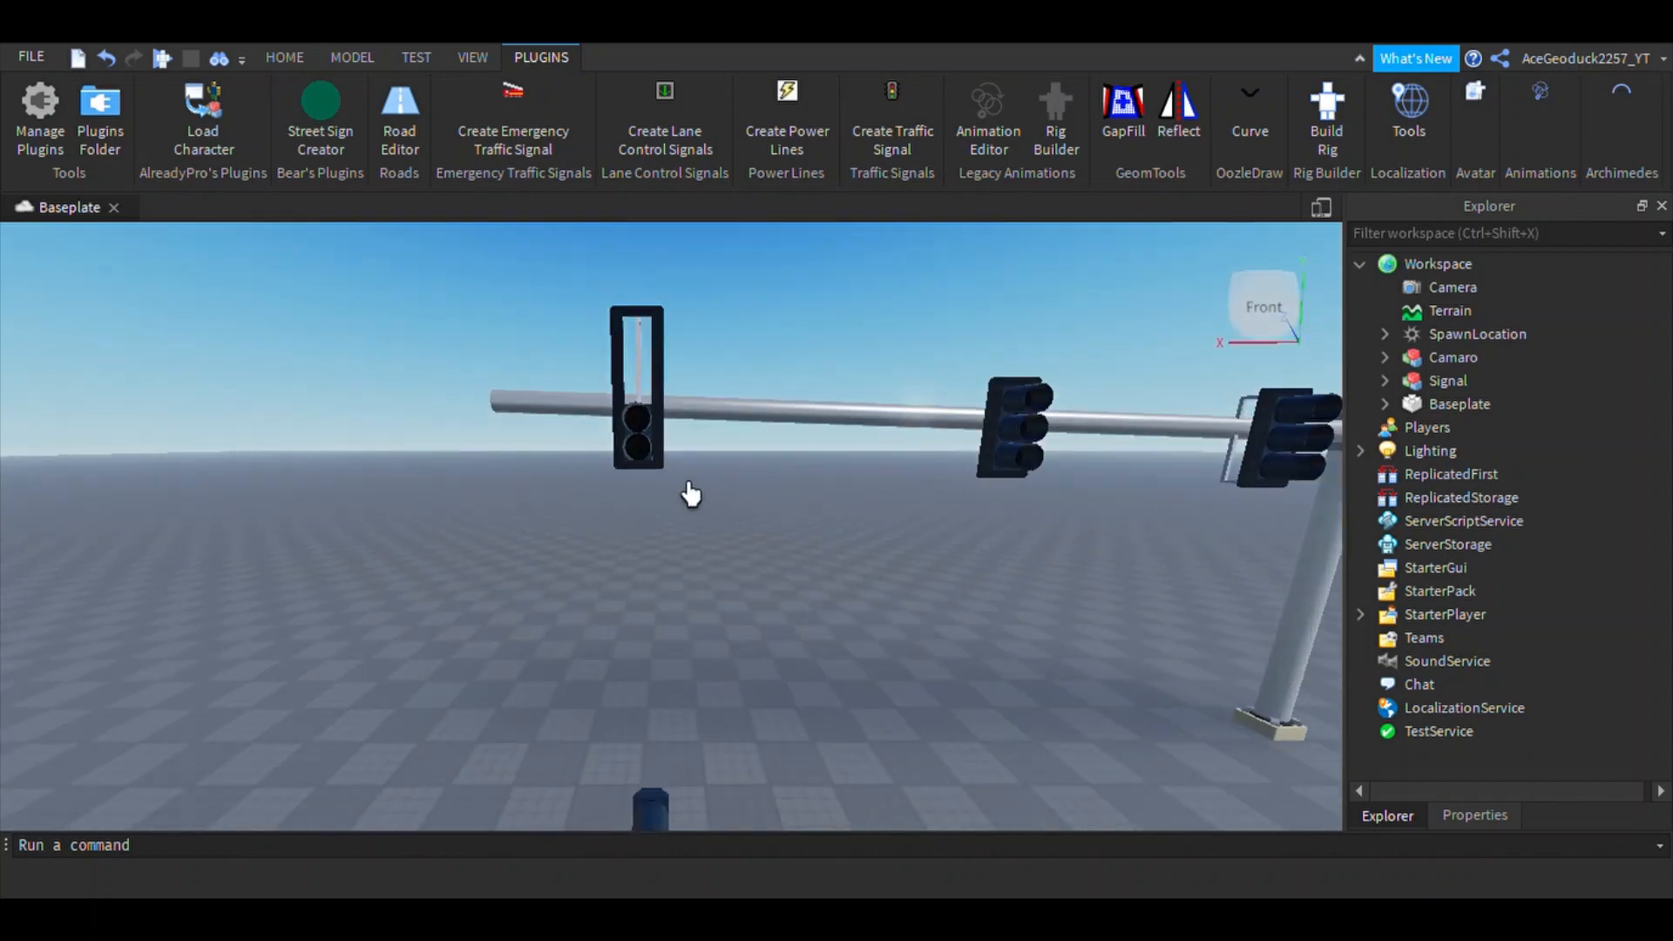
{"action": "right_click_drag", "start_coordinate": [882, 649], "coordinate": [842, 645]}
{"action": "scroll", "coordinate": [883, 649], "scroll_direction": "down", "scroll_amount": 5}
{"action": "scroll", "coordinate": [884, 649], "scroll_direction": "up", "scroll_amount": 6}
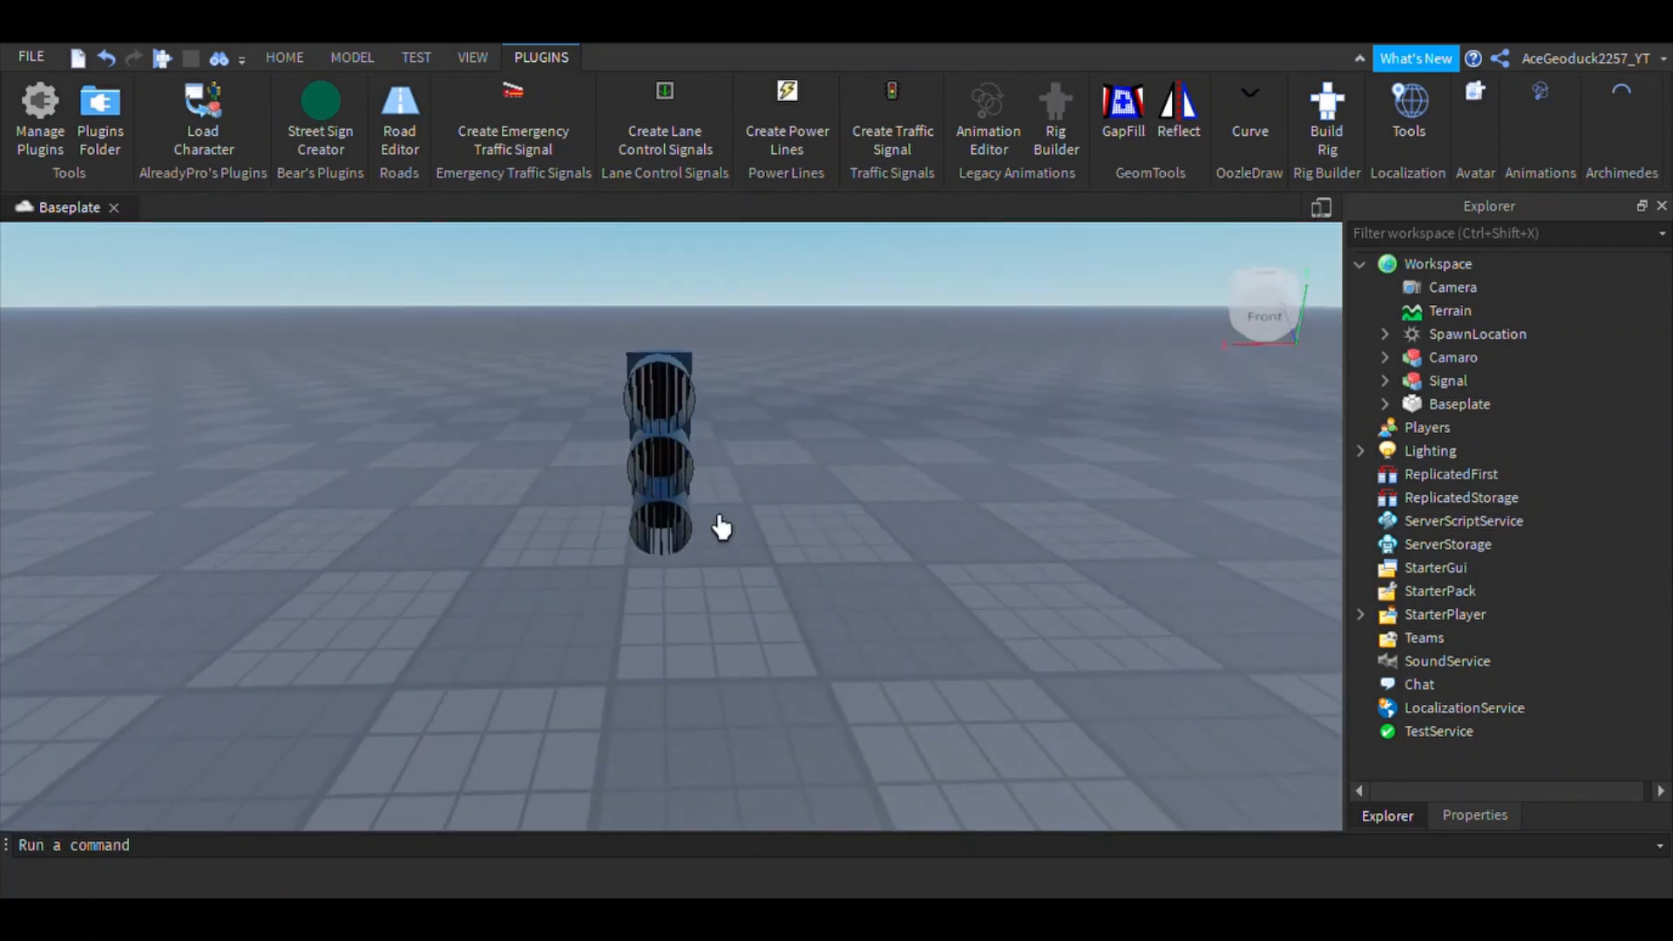
{"action": "scroll", "coordinate": [722, 526], "scroll_direction": "down", "scroll_amount": 10}
{"action": "left_click", "coordinate": [284, 56]}
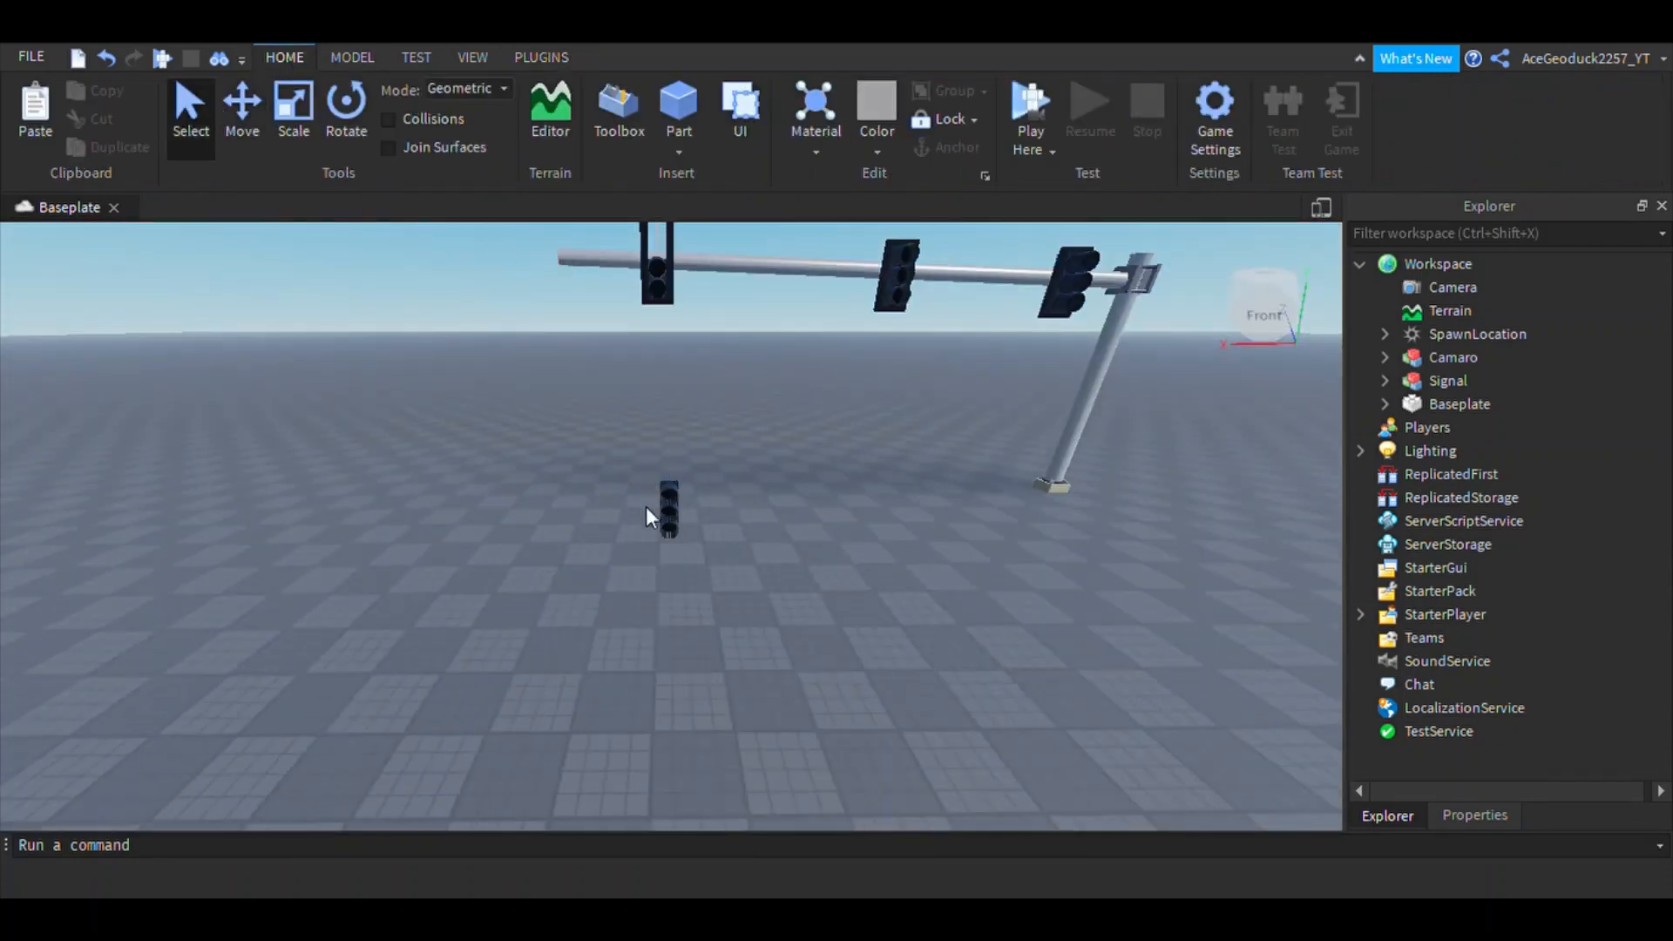
{"action": "left_click", "coordinate": [1407, 382]}
{"action": "left_click", "coordinate": [1385, 383]}
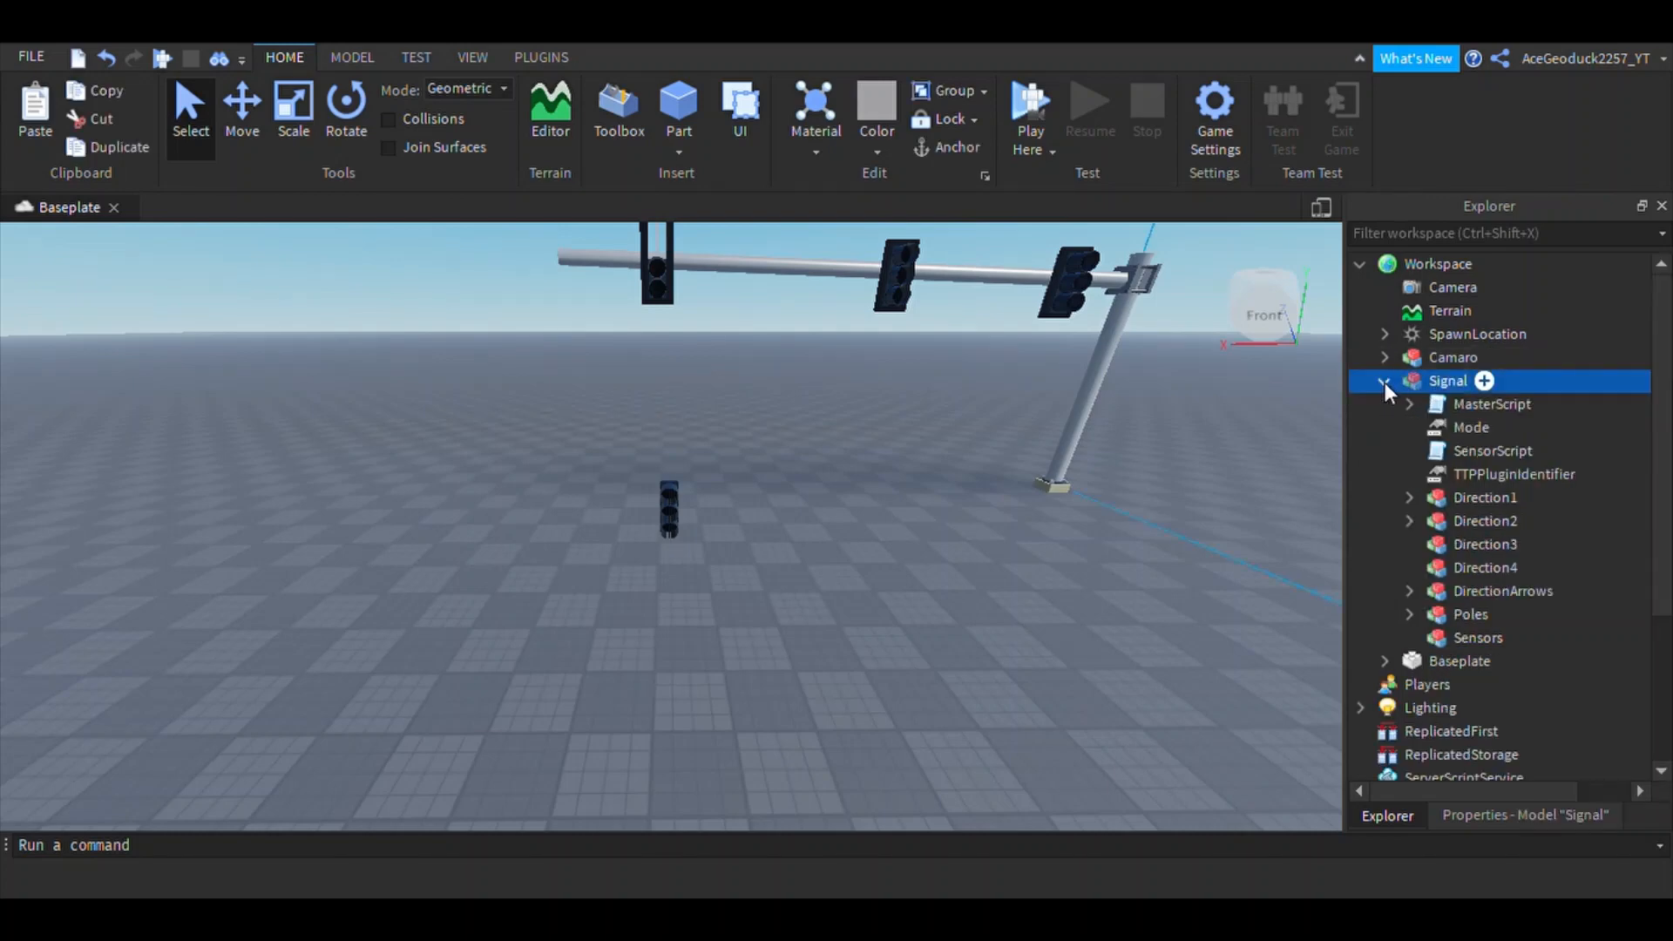
{"action": "left_click", "coordinate": [1472, 498]}
{"action": "key", "text": "f"}
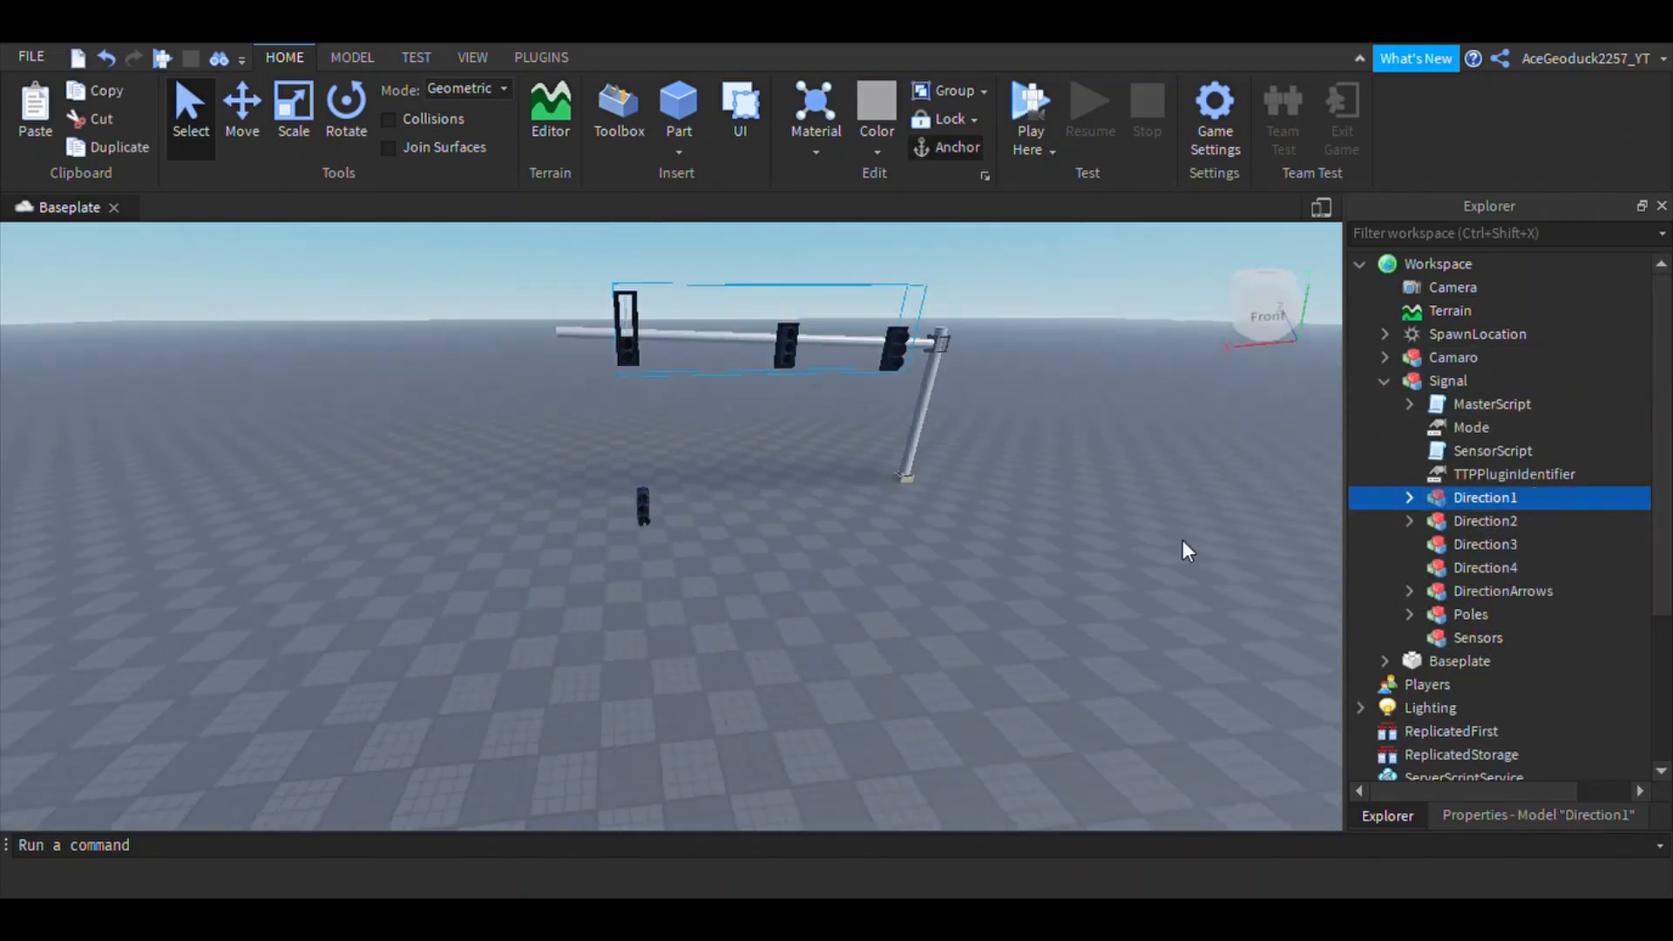
{"action": "left_click", "coordinate": [1434, 520]}
{"action": "left_click", "coordinate": [1409, 520]}
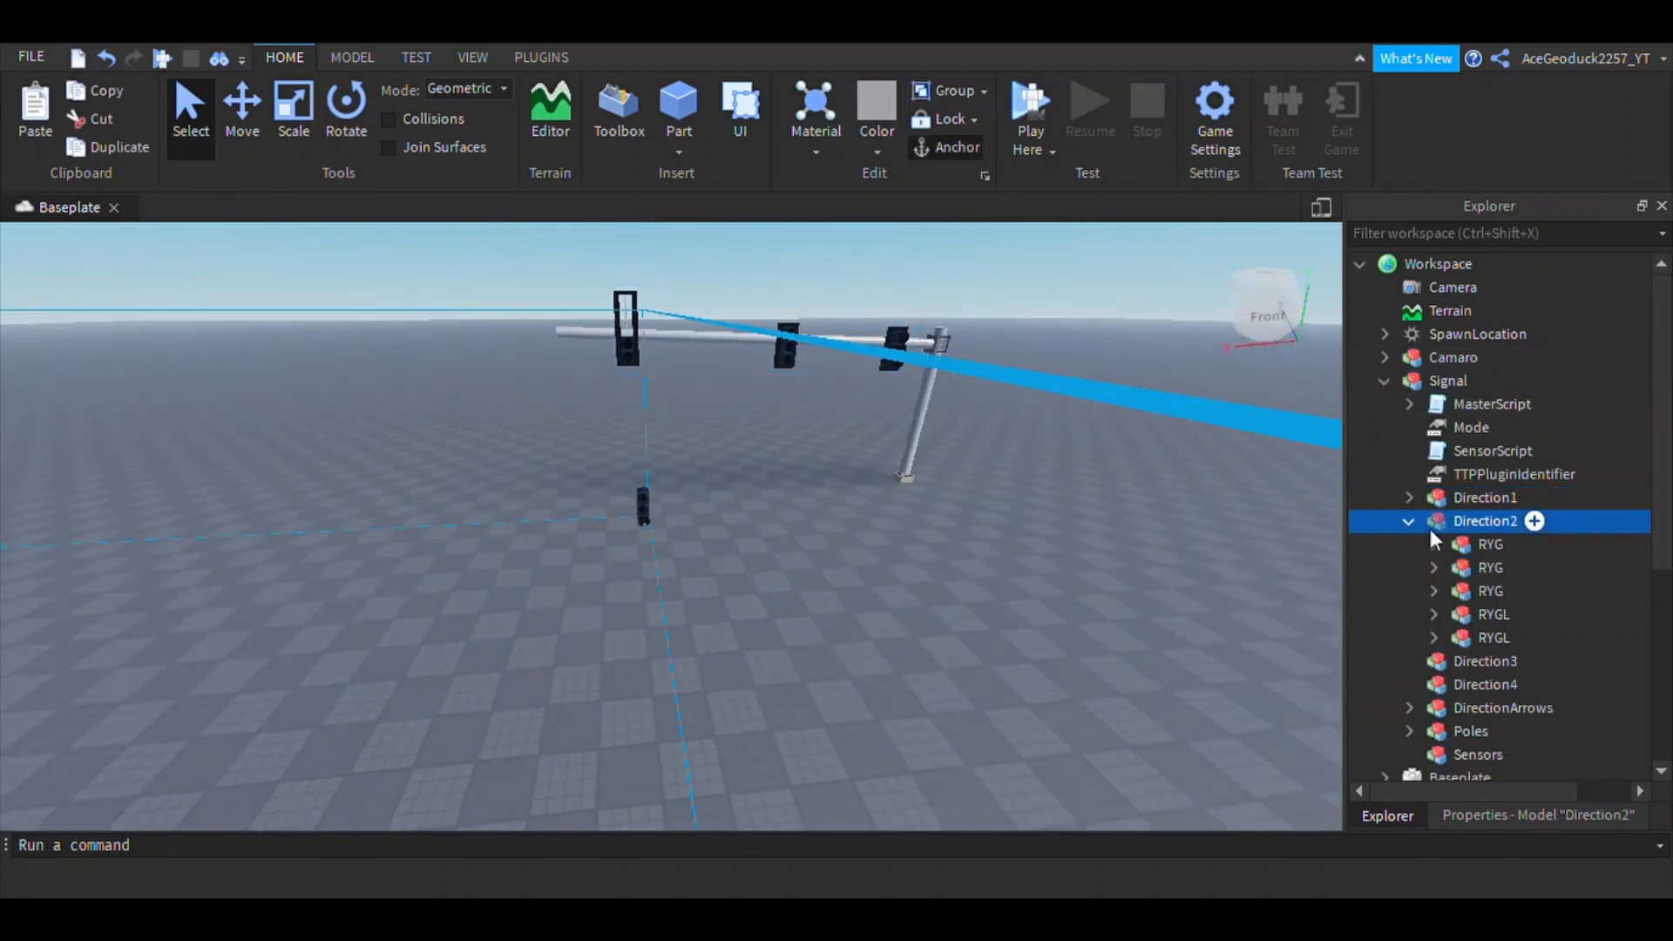
{"action": "left_click", "coordinate": [1485, 545]}
Step: Move the louvered RYG signal up off the ground and across to the five-section backplate on the mast arm
{"action": "right_click_drag", "start_coordinate": [1044, 599], "coordinate": [1028, 597]}
{"action": "key", "text": "w"}
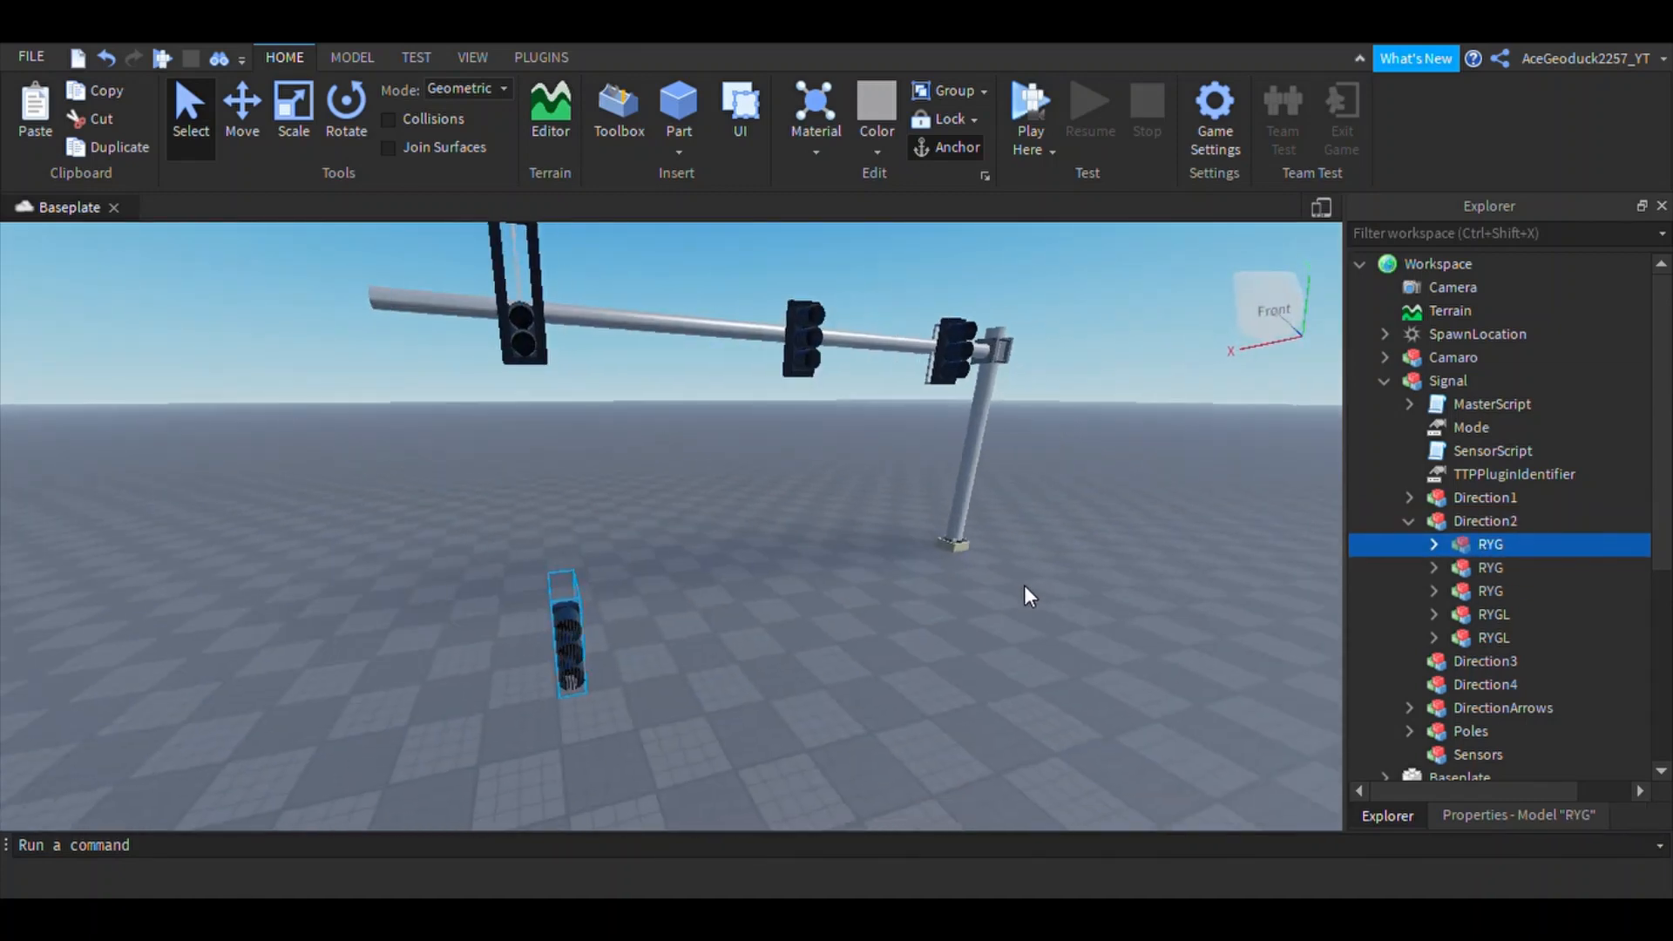
{"action": "left_click", "coordinate": [244, 117]}
{"action": "right_click_drag", "start_coordinate": [856, 552], "coordinate": [848, 549]}
{"action": "key", "text": "f"}
{"action": "scroll", "coordinate": [819, 538], "scroll_direction": "up", "scroll_amount": 2}
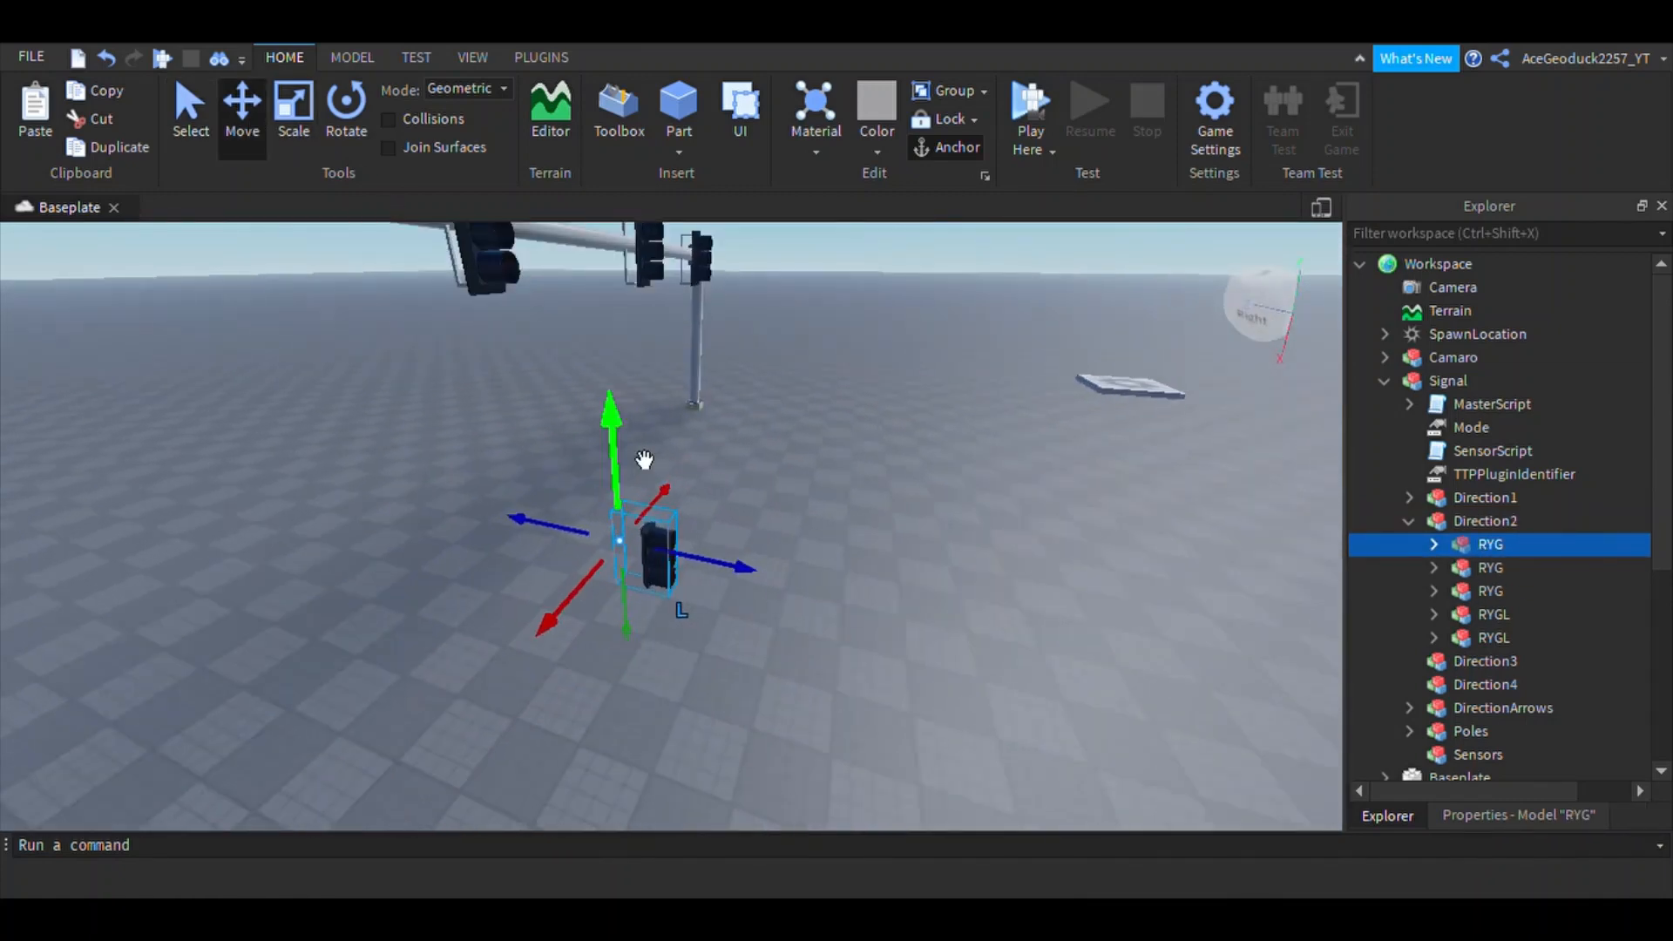
{"action": "left_click_drag", "start_coordinate": [629, 444], "coordinate": [615, 263]}
{"action": "right_click_drag", "start_coordinate": [842, 520], "coordinate": [862, 586]}
{"action": "left_click_drag", "start_coordinate": [939, 571], "coordinate": [1045, 616]}
{"action": "right_click_drag", "start_coordinate": [1046, 616], "coordinate": [1042, 621]}
{"action": "left_click_drag", "start_coordinate": [822, 448], "coordinate": [615, 431]}
{"action": "right_click_drag", "start_coordinate": [750, 486], "coordinate": [713, 448]}
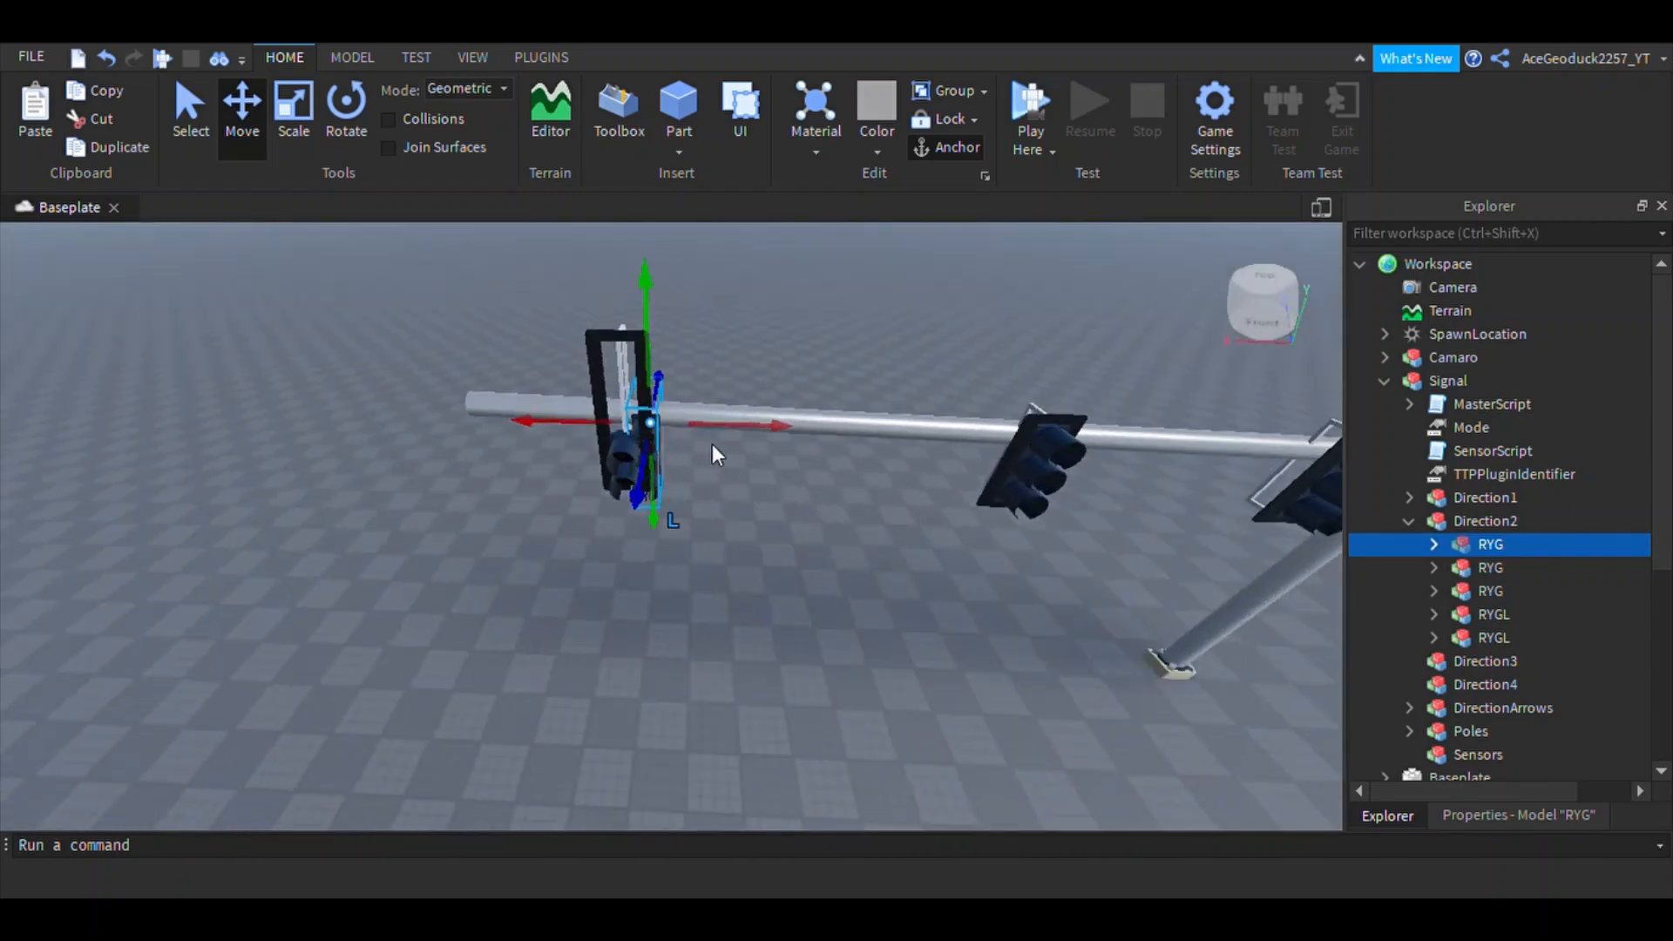
Step: Raise the louvered RYG signal above the two remaining lights and align it sideways with the backplate
{"action": "right_click_drag", "start_coordinate": [840, 534], "coordinate": [821, 531]}
{"action": "left_click_drag", "start_coordinate": [755, 483], "coordinate": [742, 280]}
{"action": "right_click_drag", "start_coordinate": [887, 469], "coordinate": [847, 445]}
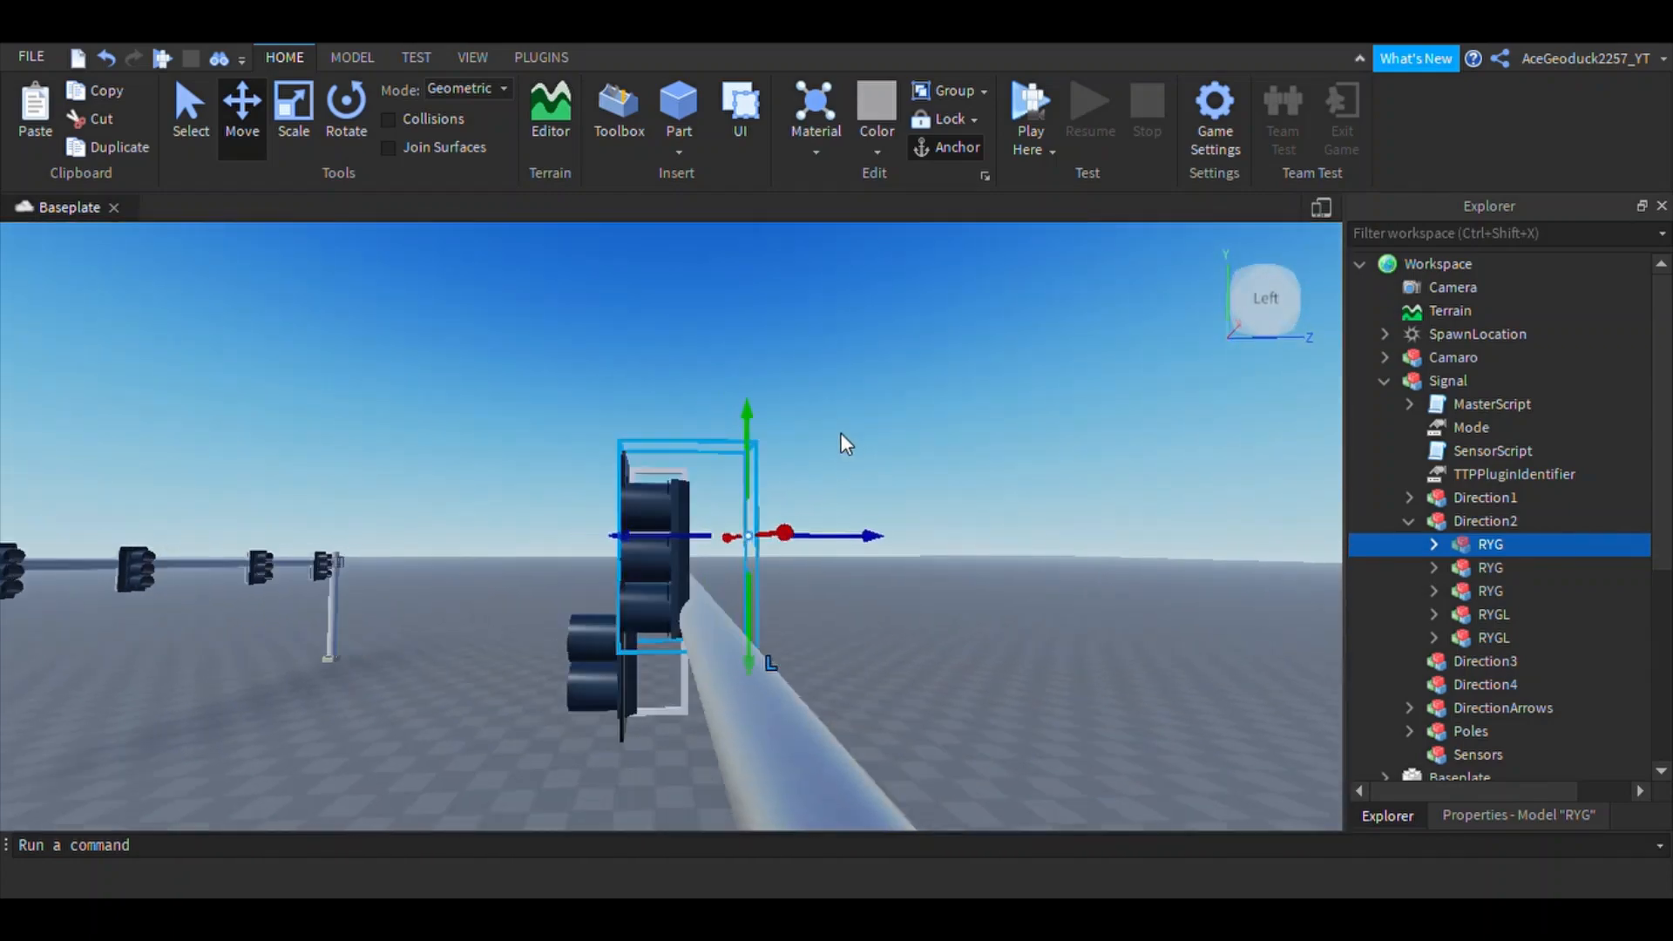
{"action": "right_click_drag", "start_coordinate": [742, 473], "coordinate": [792, 470]}
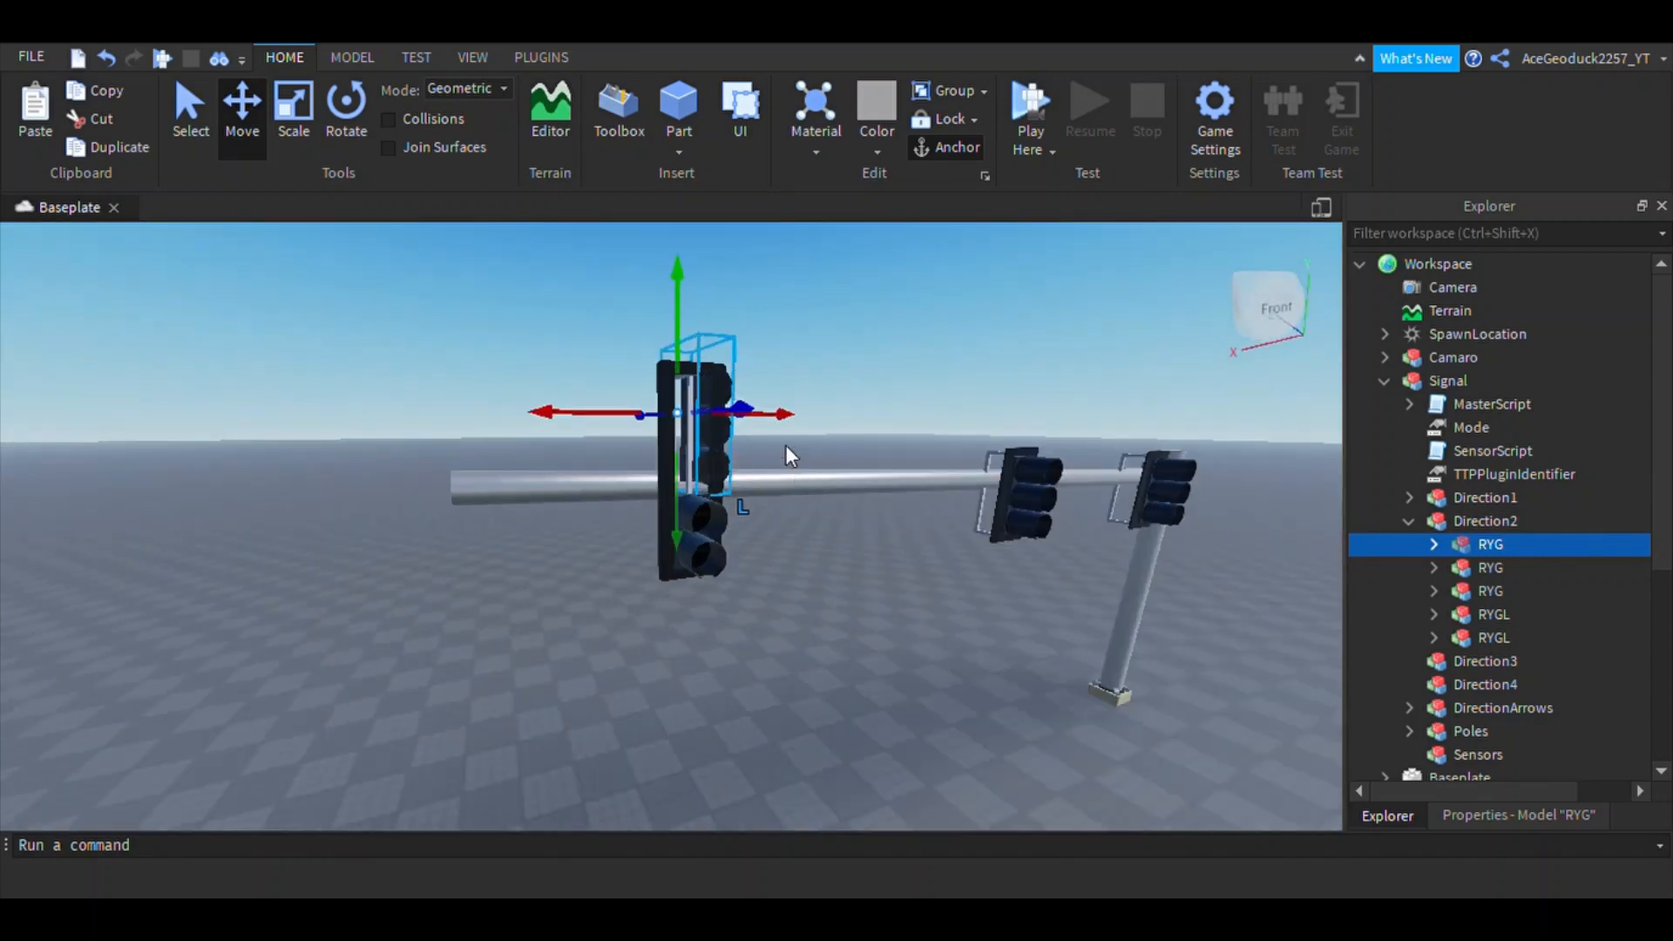
{"action": "left_click_drag", "start_coordinate": [797, 425], "coordinate": [782, 427]}
{"action": "scroll", "coordinate": [785, 427], "scroll_direction": "up", "scroll_amount": 8}
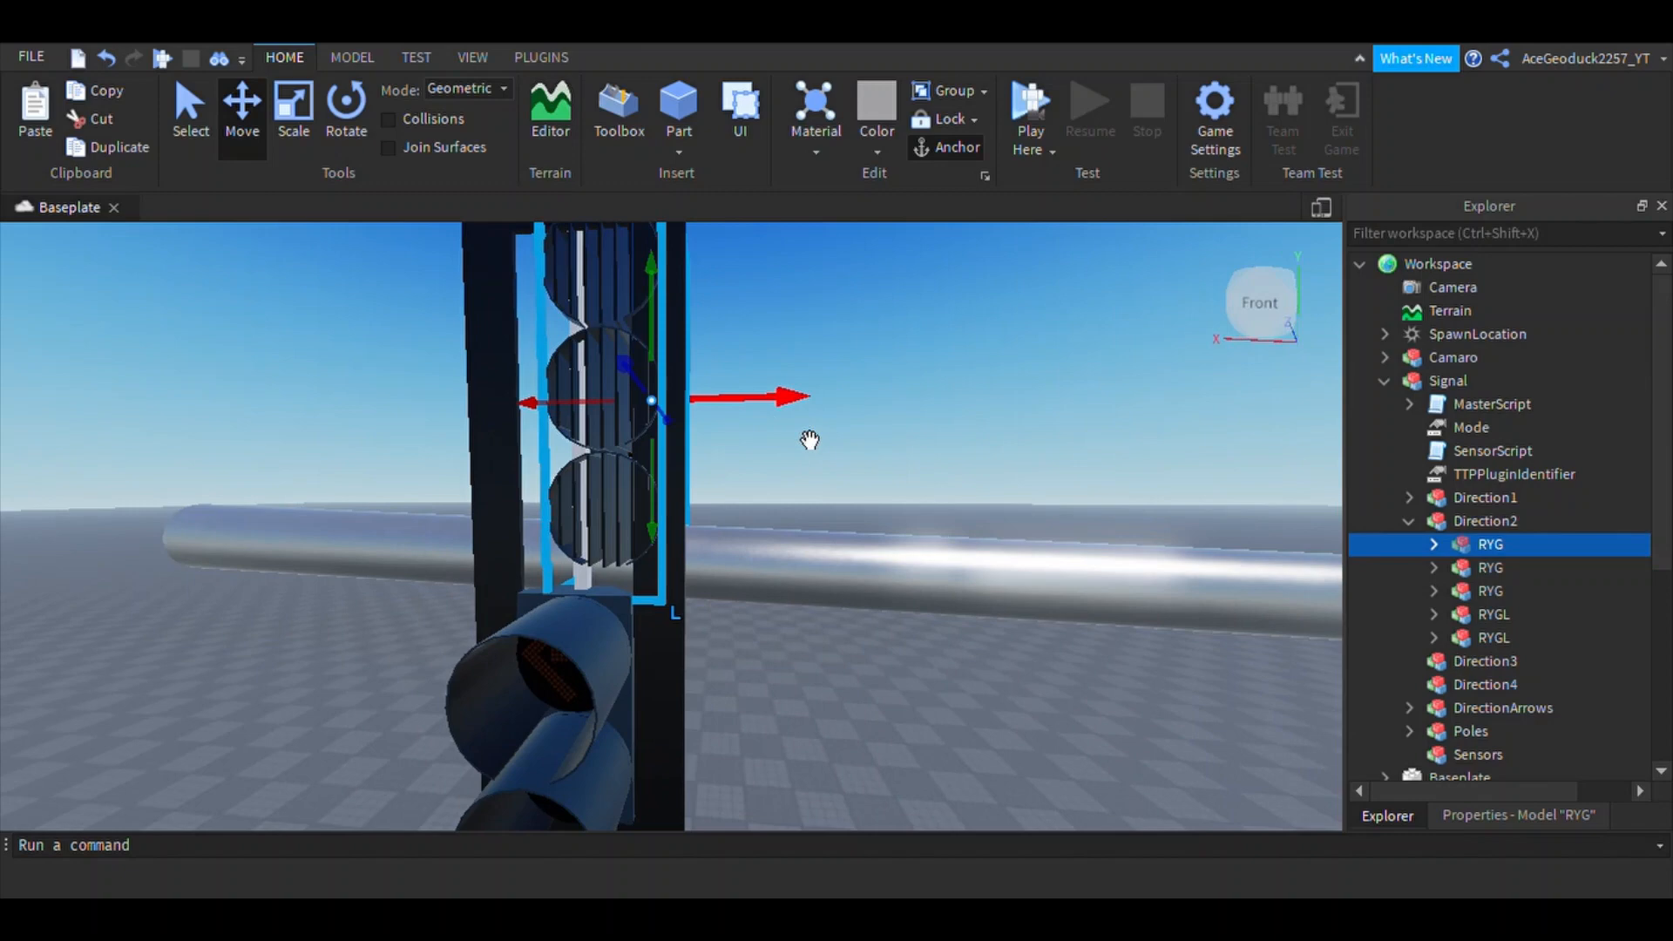
{"action": "left_click_drag", "start_coordinate": [786, 404], "coordinate": [760, 409]}
Step: Move the louvered signal forward so its visors project through the backplate, and lower it onto the two bottom lights
{"action": "right_click_drag", "start_coordinate": [882, 437], "coordinate": [881, 439]}
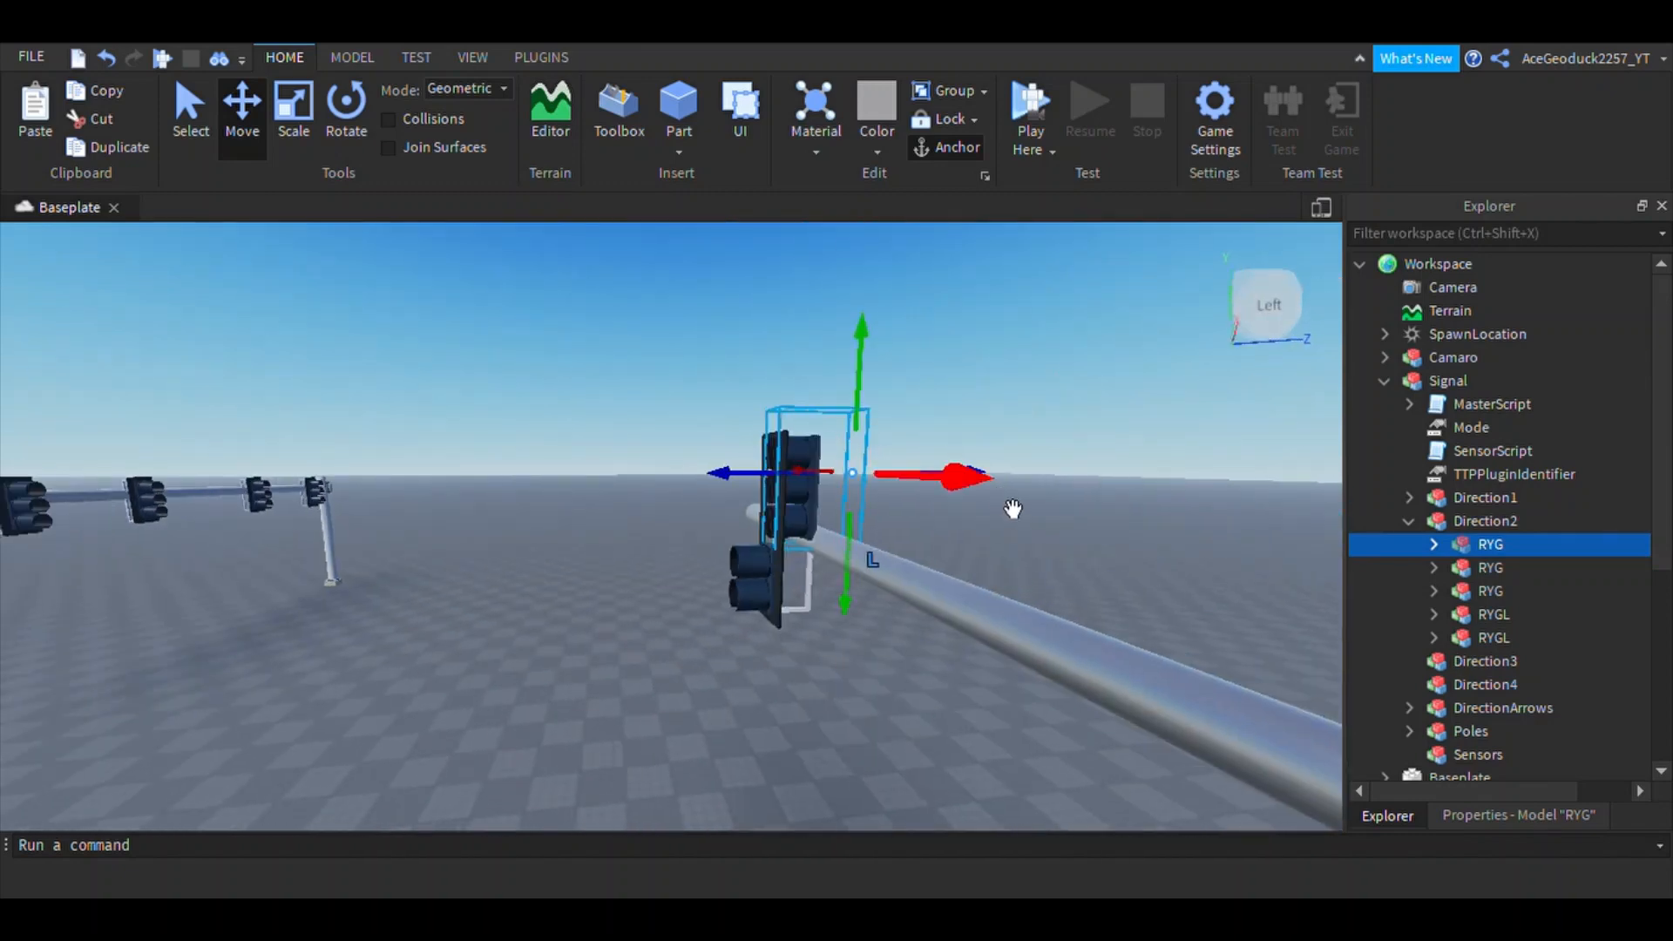
{"action": "middle_click_drag", "start_coordinate": [1008, 508], "coordinate": [808, 488]}
{"action": "left_click_drag", "start_coordinate": [809, 488], "coordinate": [794, 490]}
{"action": "key", "text": "w"}
{"action": "right_click_drag", "start_coordinate": [854, 568], "coordinate": [854, 567]}
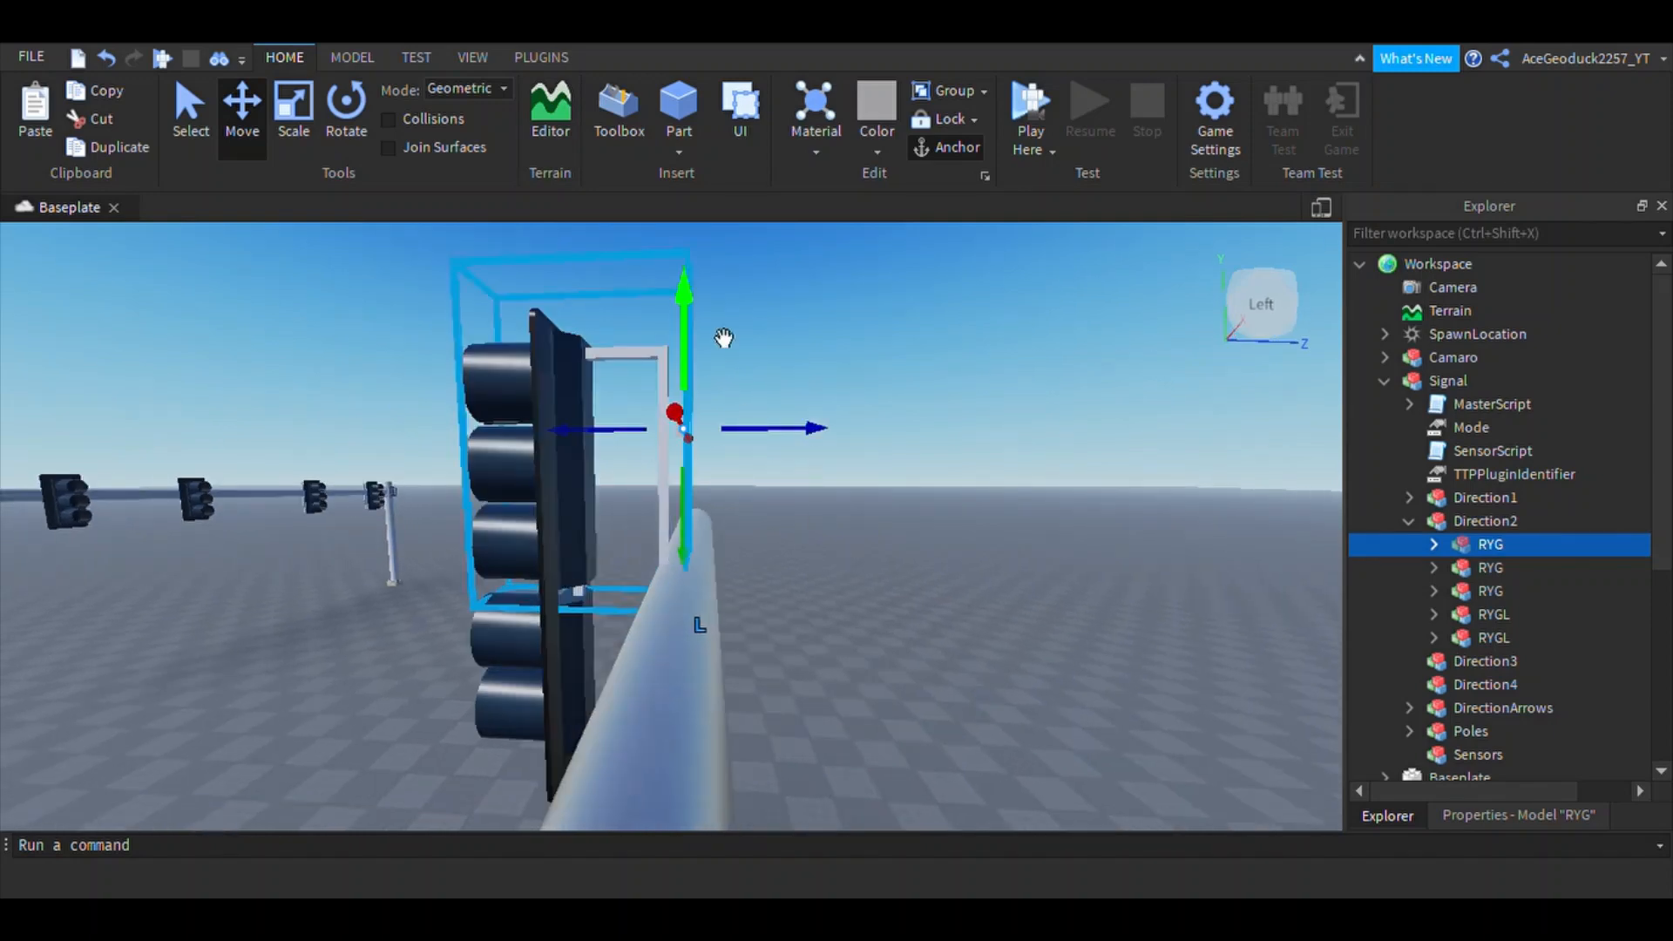
{"action": "left_click_drag", "start_coordinate": [686, 294], "coordinate": [723, 355]}
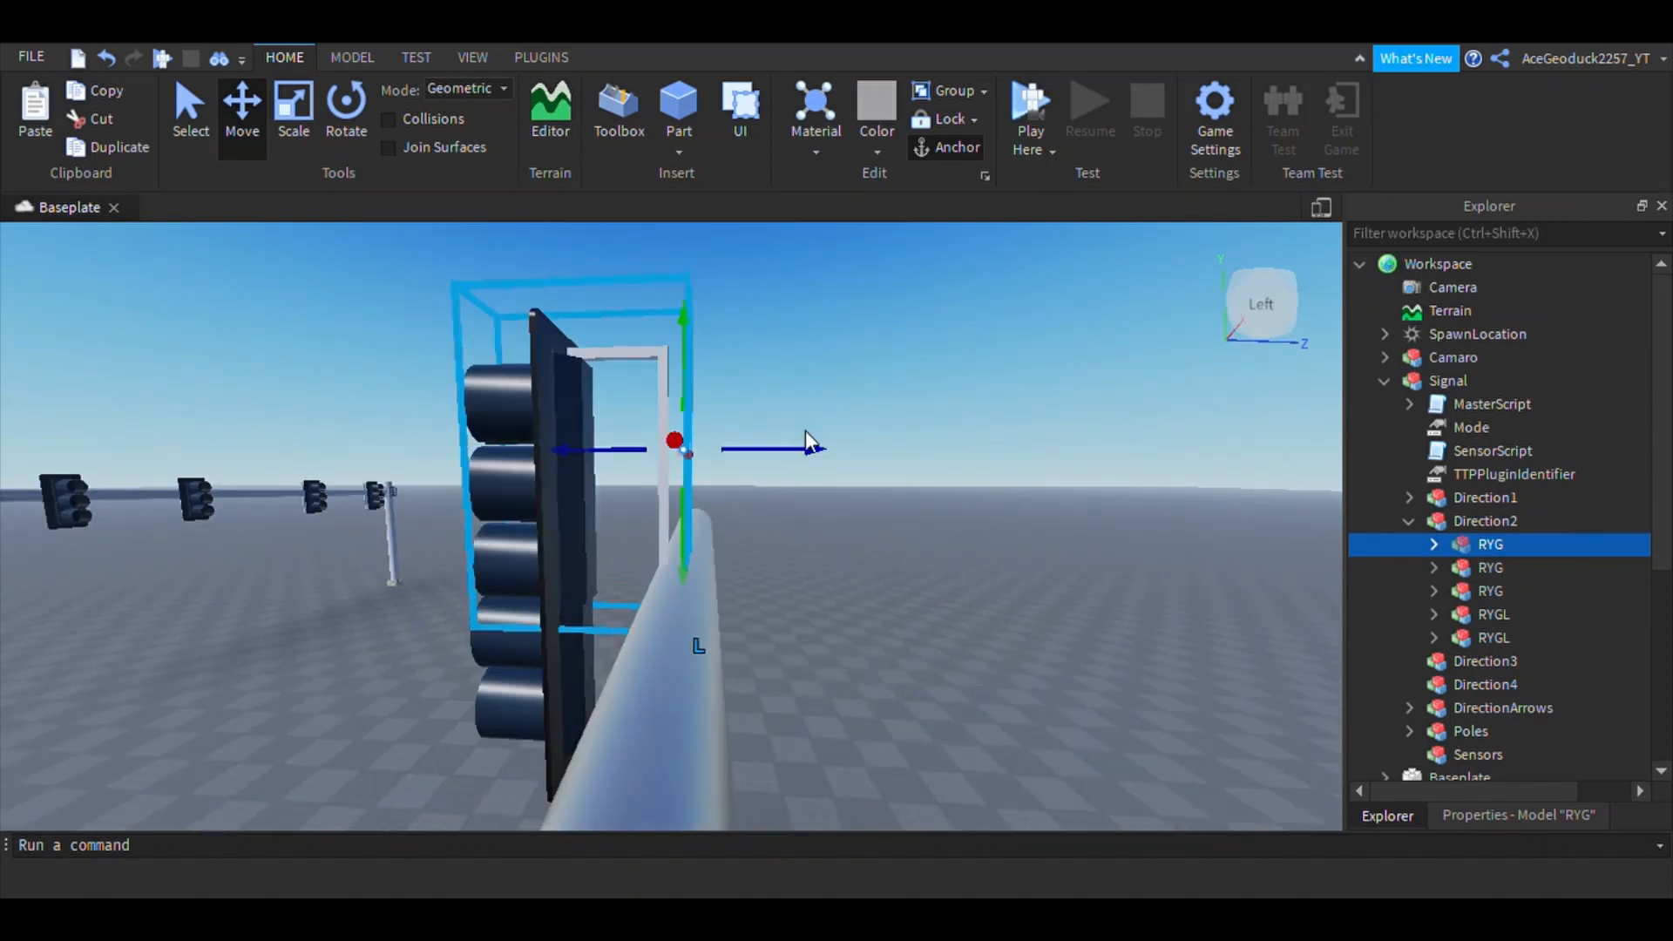
Step: Nudge the louvered signal slightly farther forward of the backplate and deselect it
{"action": "left_click_drag", "start_coordinate": [814, 448], "coordinate": [817, 451]}
{"action": "left_click", "coordinate": [348, 57]}
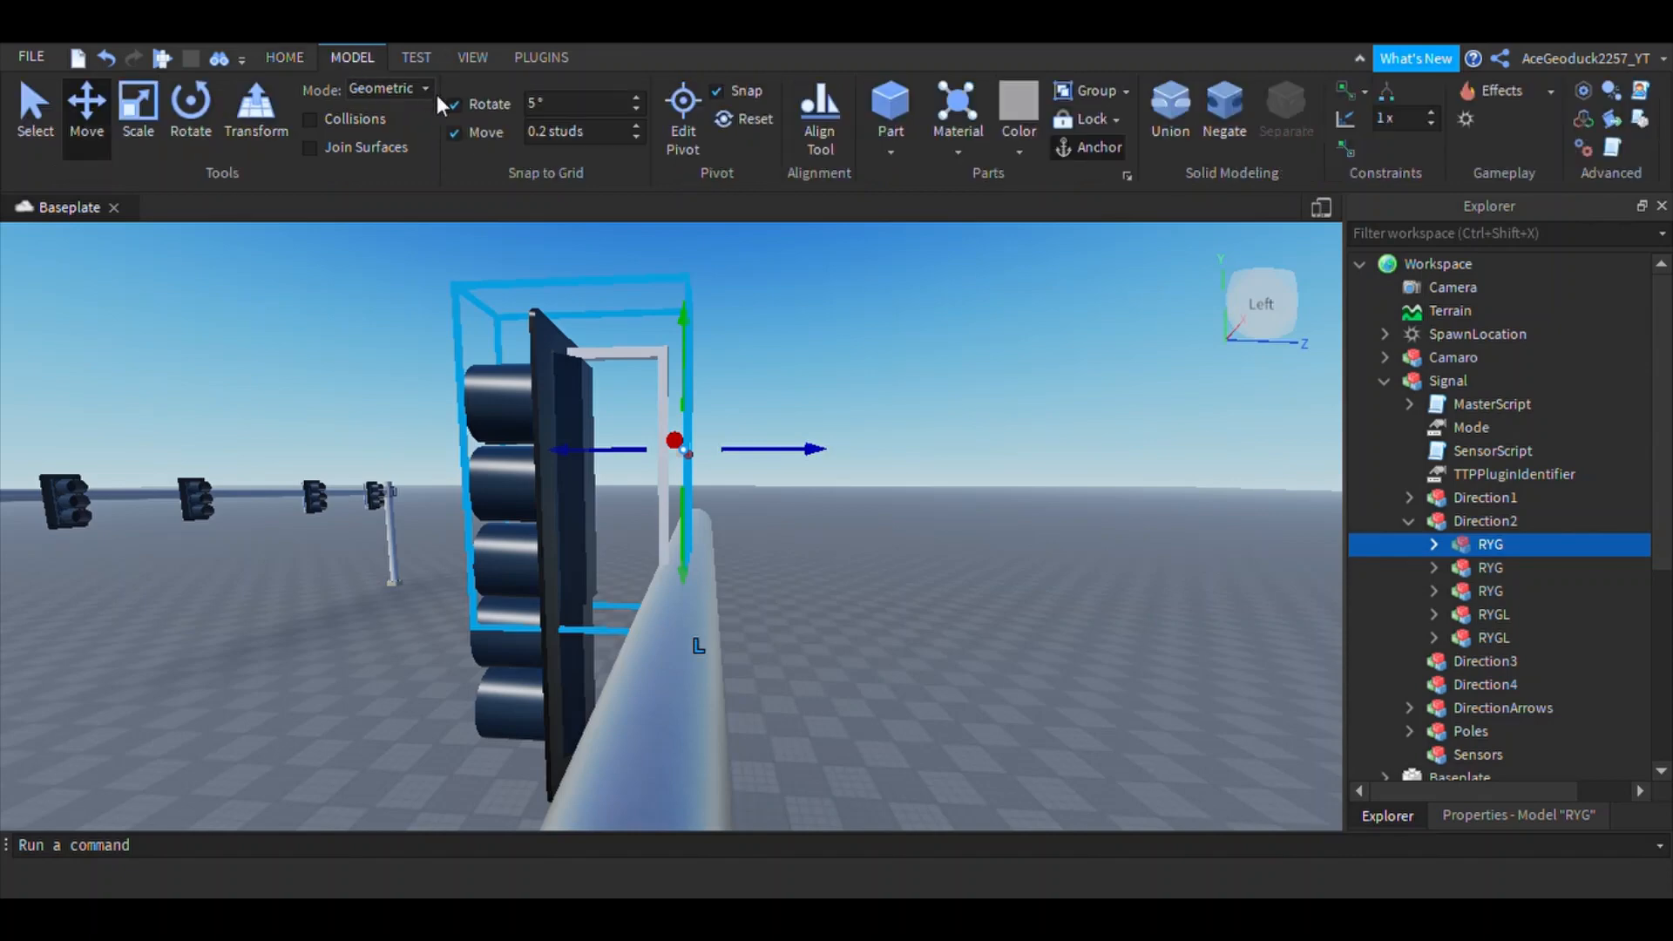
{"action": "left_click_drag", "start_coordinate": [809, 451], "coordinate": [804, 453]}
{"action": "left_click", "coordinate": [465, 133]}
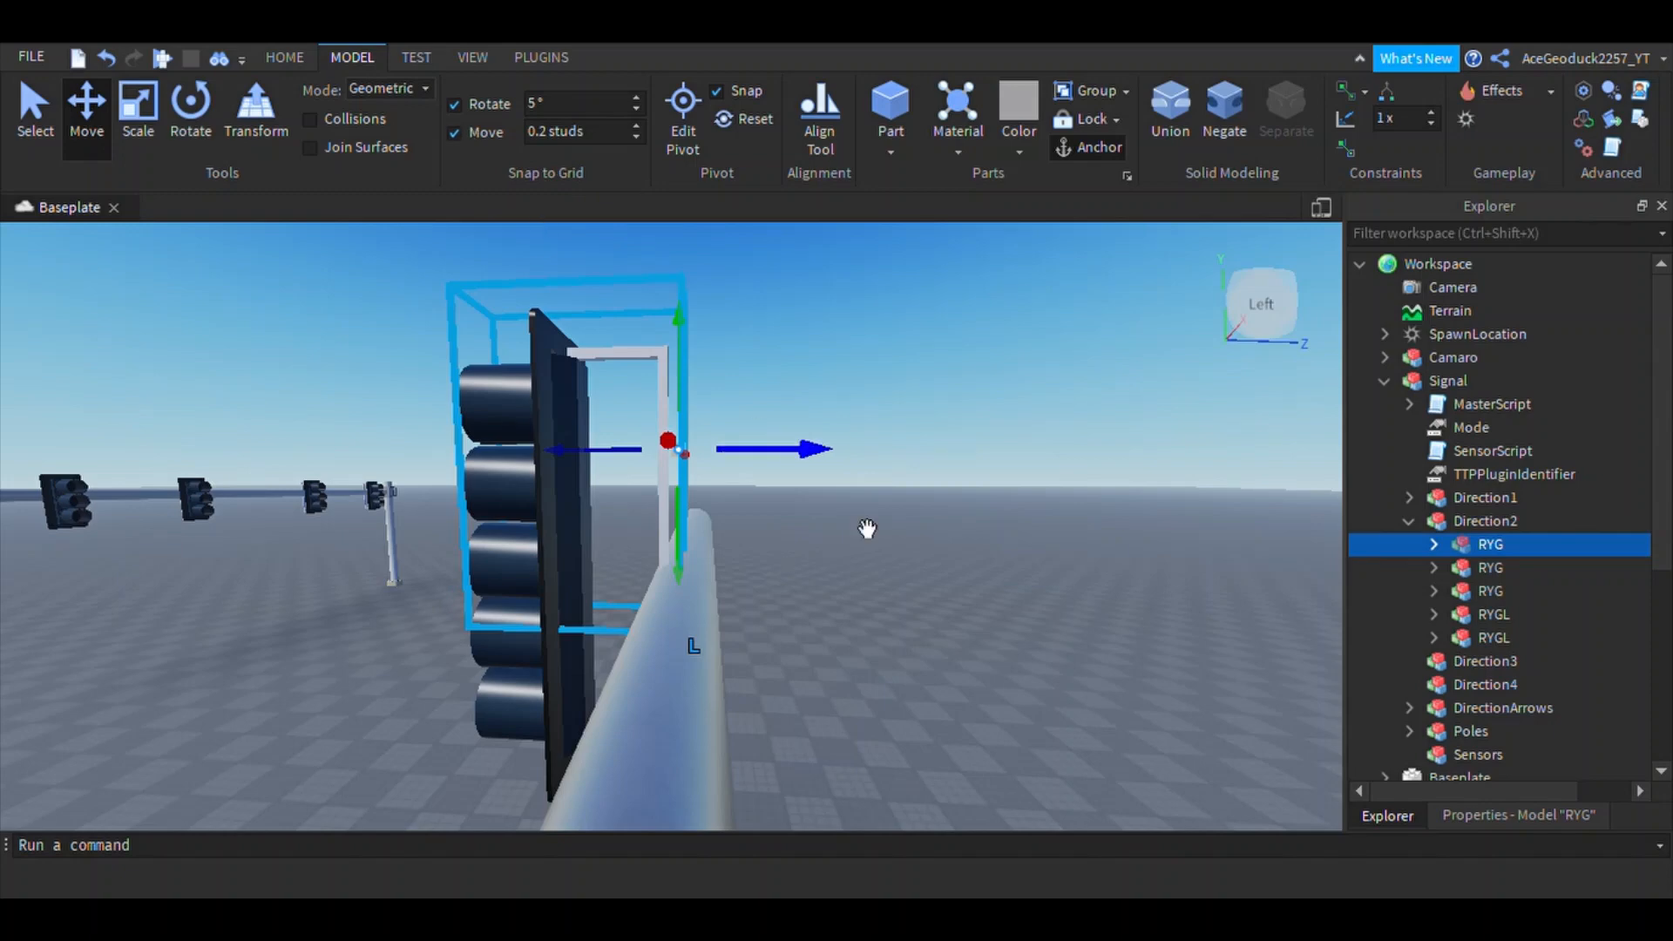
{"action": "left_click", "coordinate": [936, 561]}
Step: Examine the assembled five-section signal from the front and from farther back across the intersection
{"action": "key", "text": "a"}
{"action": "mouse_move", "coordinate": [936, 561]}
{"action": "right_mouse_down"}
{"action": "mouse_move", "coordinate": [975, 601]}
{"action": "mouse_move", "coordinate": [937, 563]}
{"action": "right_mouse_up"}
{"action": "key", "text": "s"}
{"action": "key", "text": "w"}
{"action": "scroll", "coordinate": [819, 547], "scroll_direction": "up", "scroll_amount": 3}
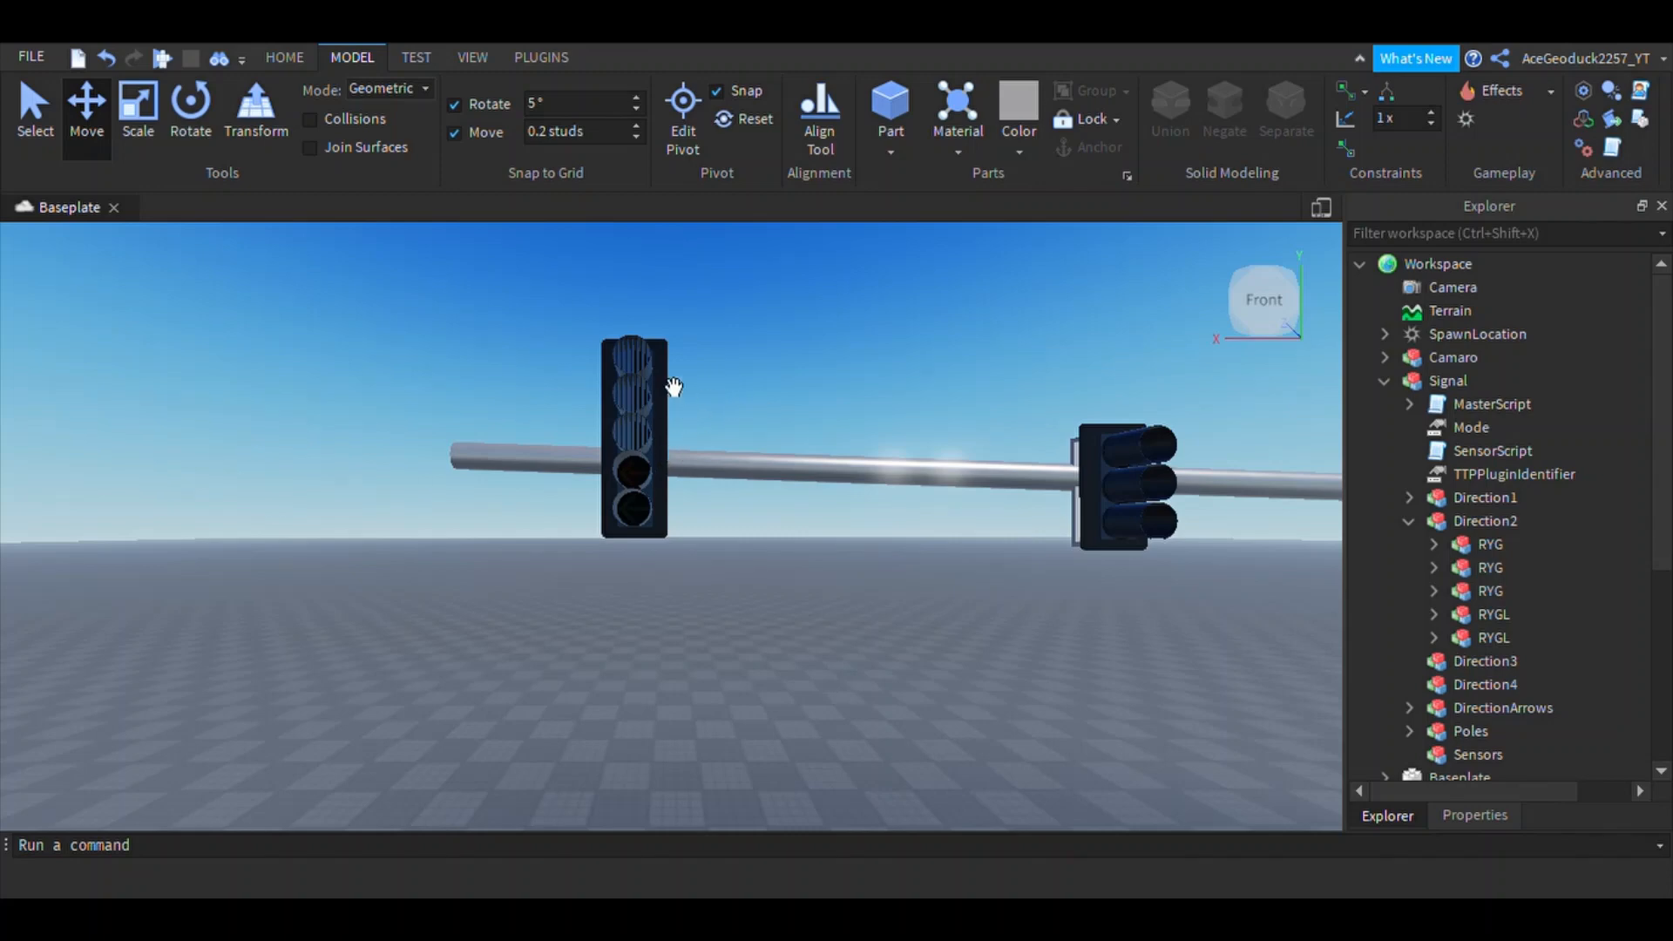
{"action": "scroll", "coordinate": [849, 644], "scroll_direction": "down", "scroll_amount": 5}
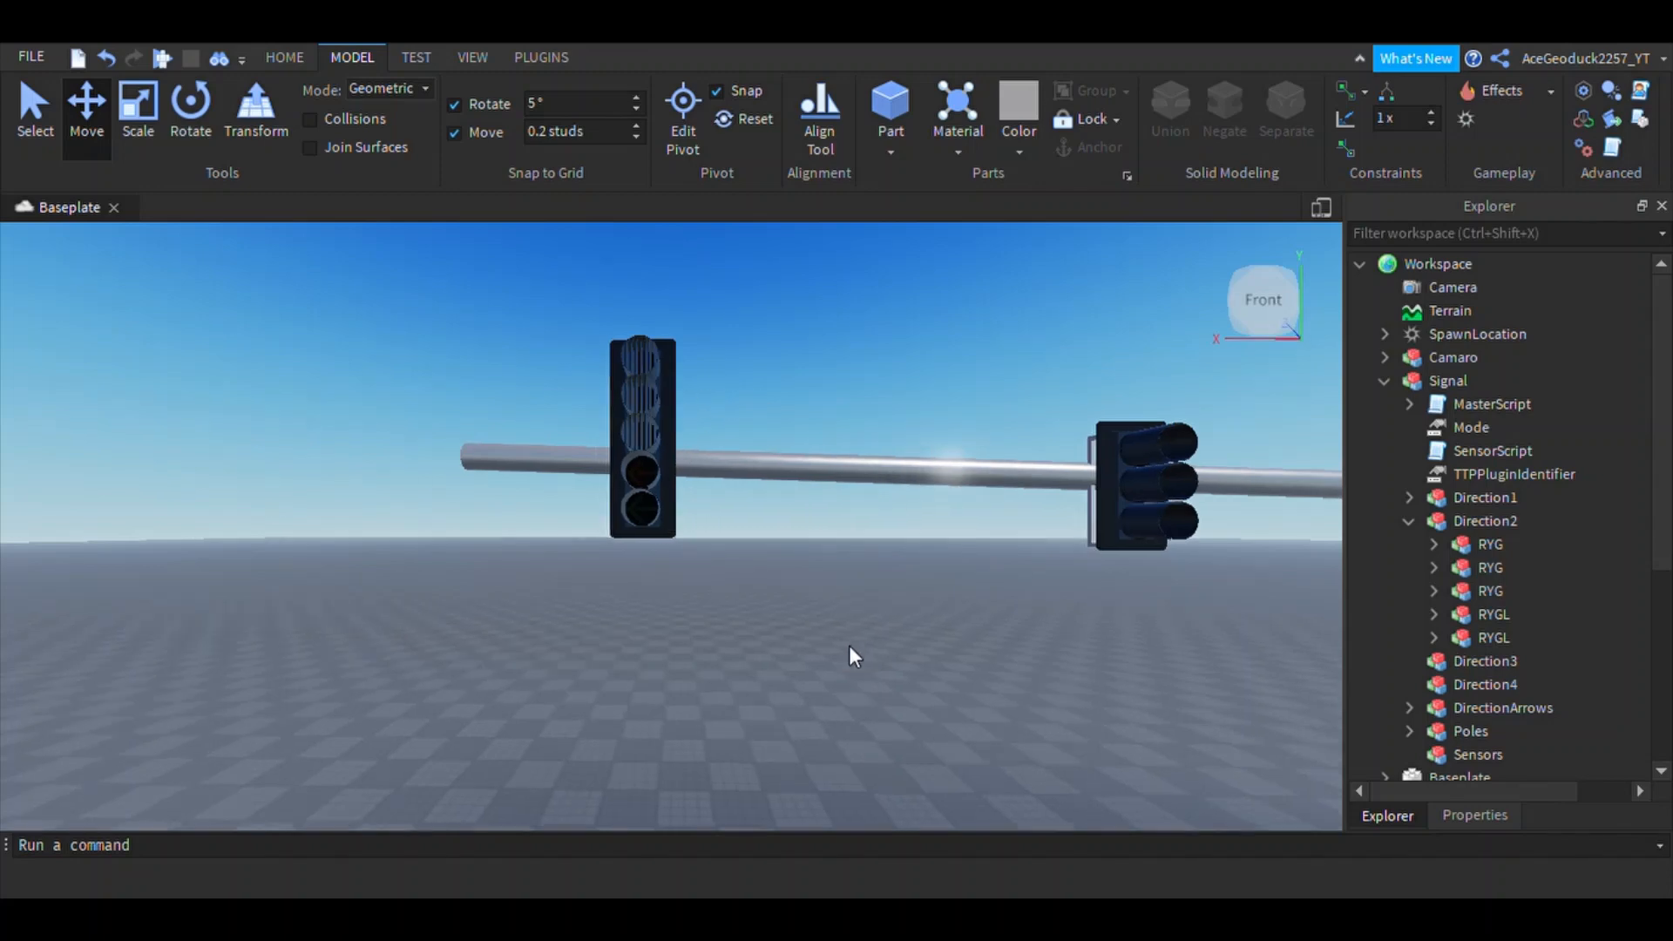
{"action": "key", "text": "d"}
{"action": "key", "text": "s"}
{"action": "right_click_drag", "start_coordinate": [724, 555], "coordinate": [800, 614]}
Step: Switch to the Select tool, then open the existing traffic signal for editing in the traffic signal plugin and show its sensors
{"action": "left_click", "coordinate": [286, 61]}
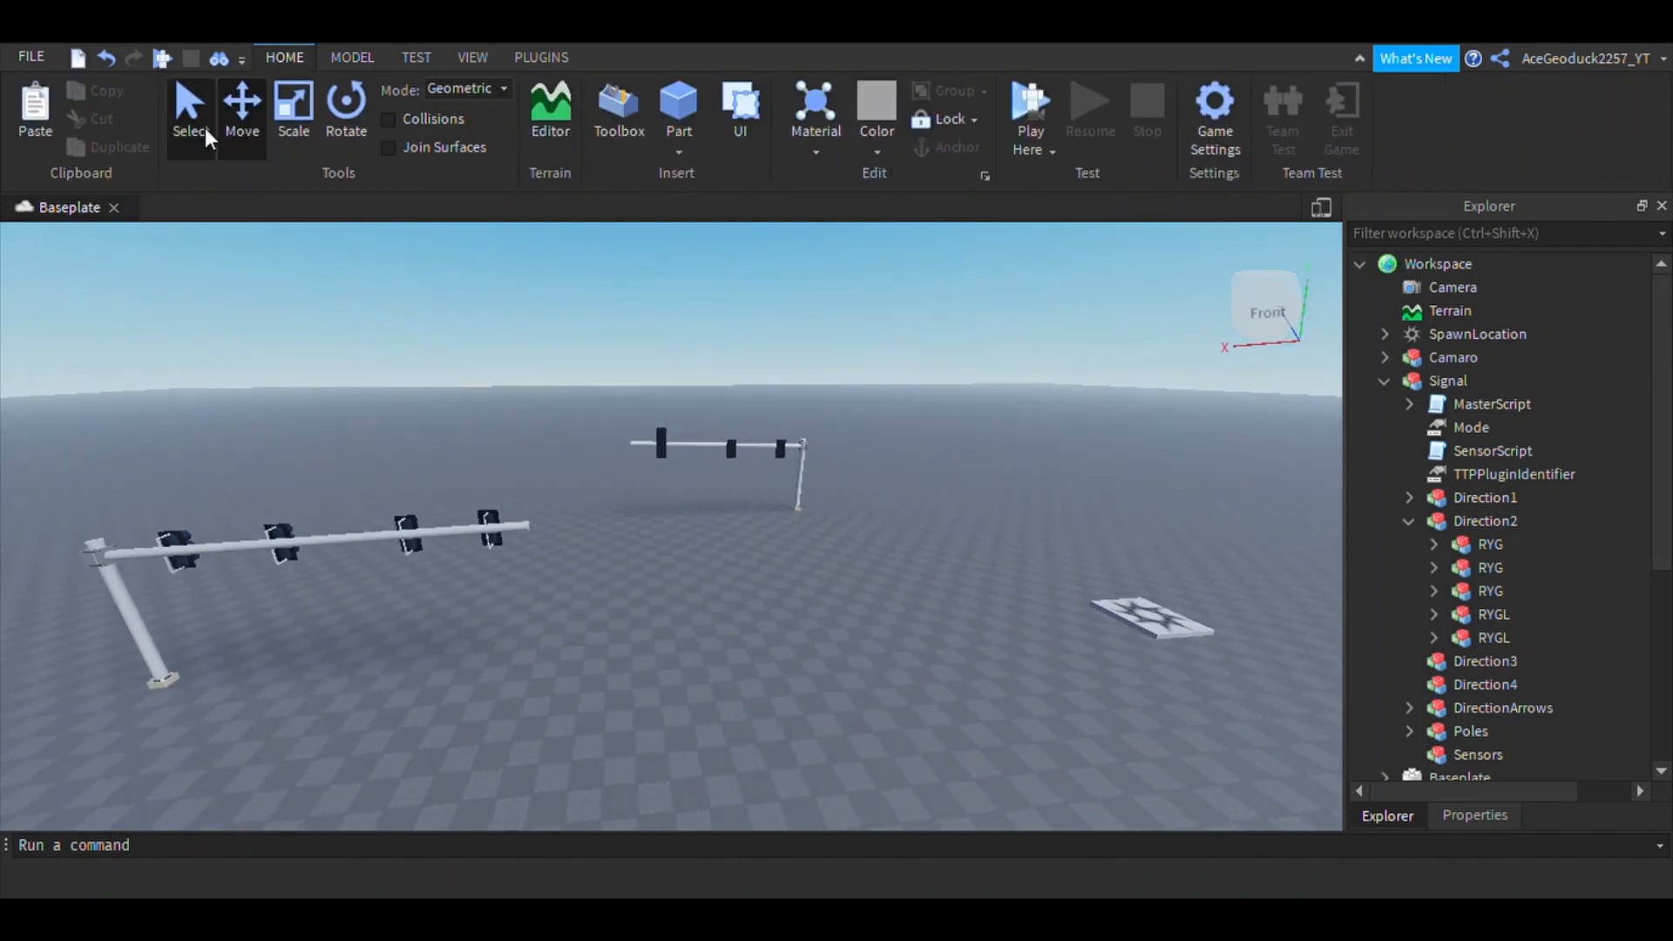
{"action": "left_click", "coordinate": [207, 135]}
{"action": "key", "text": "w"}
{"action": "right_click_drag", "start_coordinate": [694, 555], "coordinate": [695, 556]}
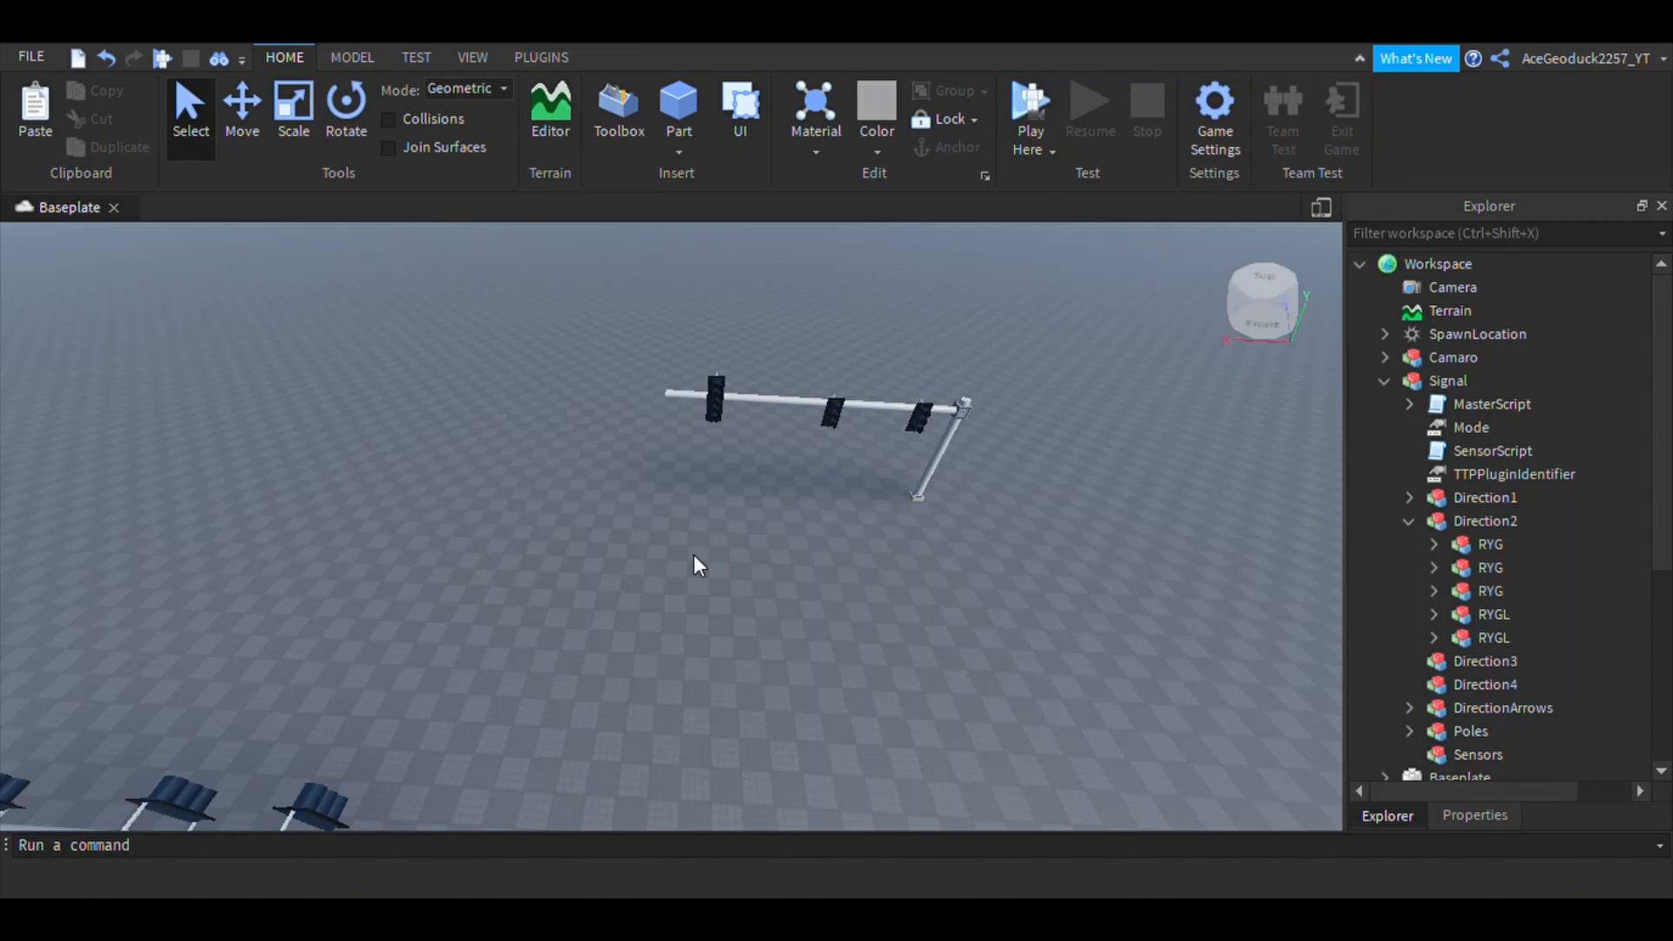
{"action": "left_click", "coordinate": [539, 58]}
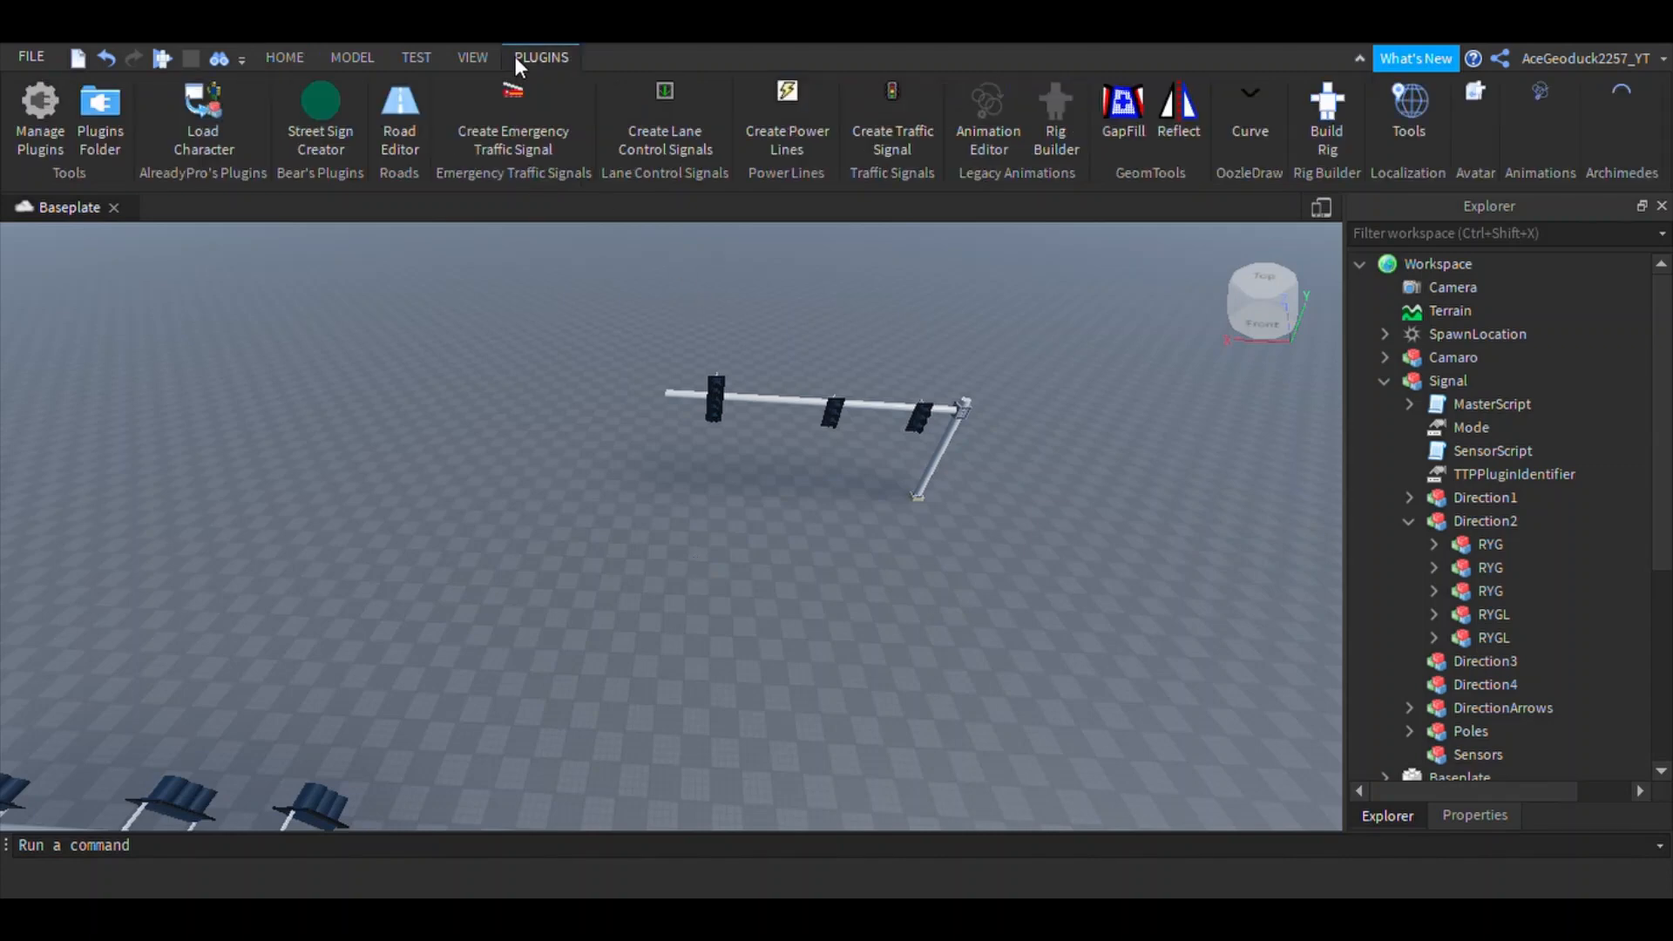
{"action": "left_click", "coordinate": [901, 122]}
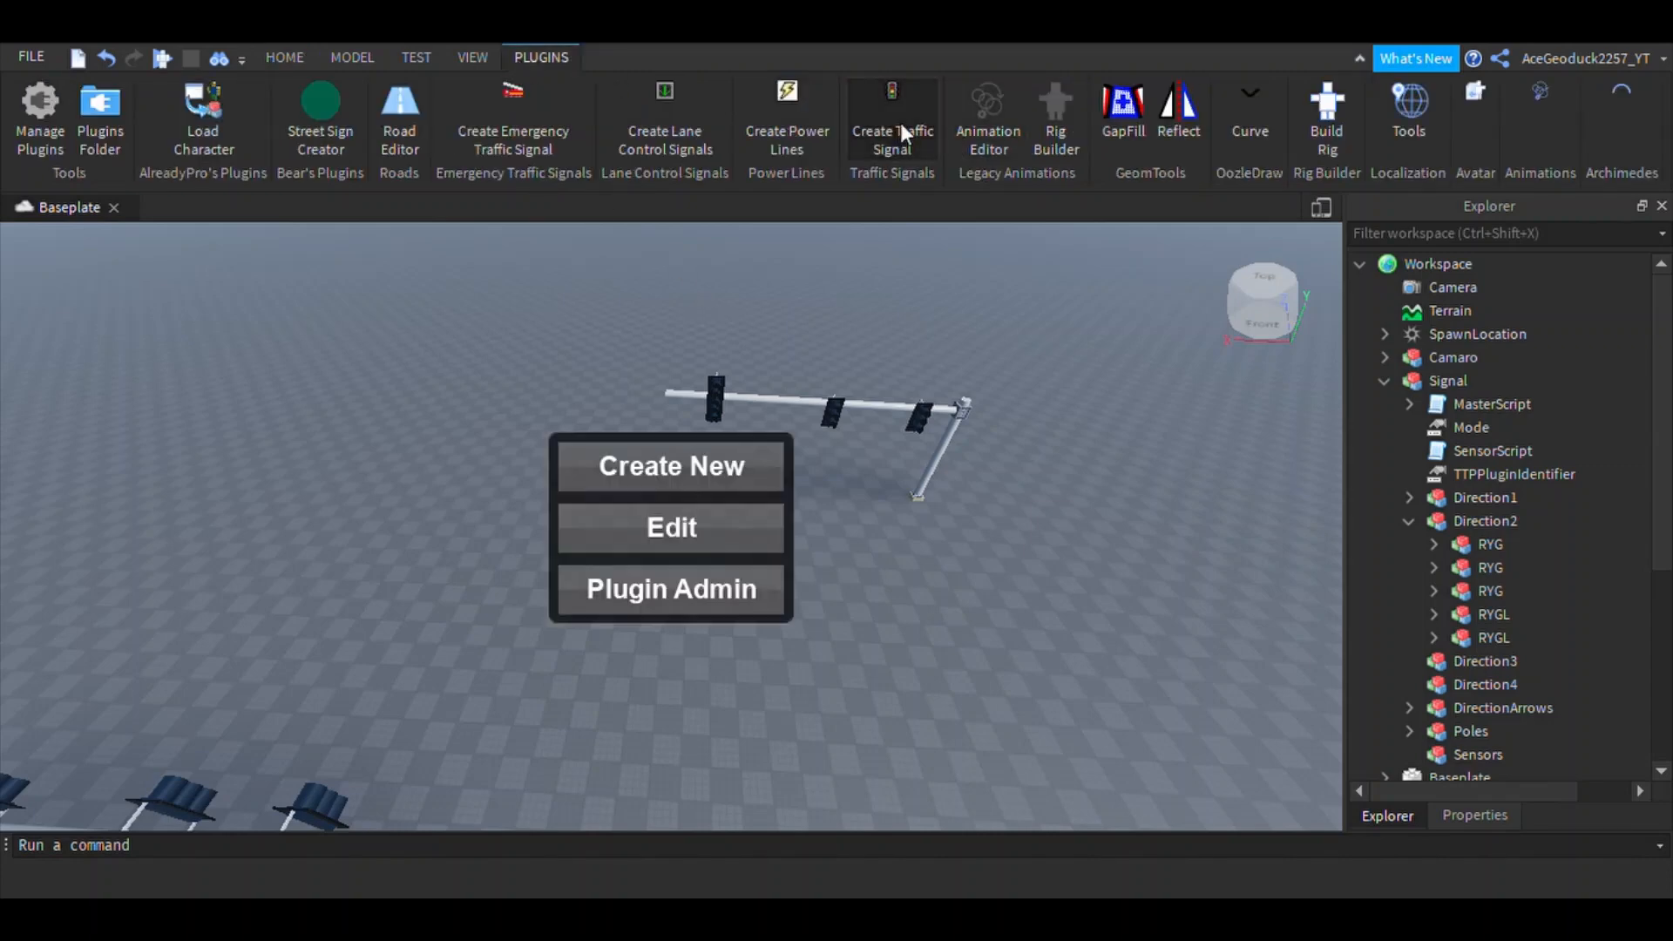
{"action": "left_click", "coordinate": [781, 532]}
{"action": "left_click", "coordinate": [767, 455]}
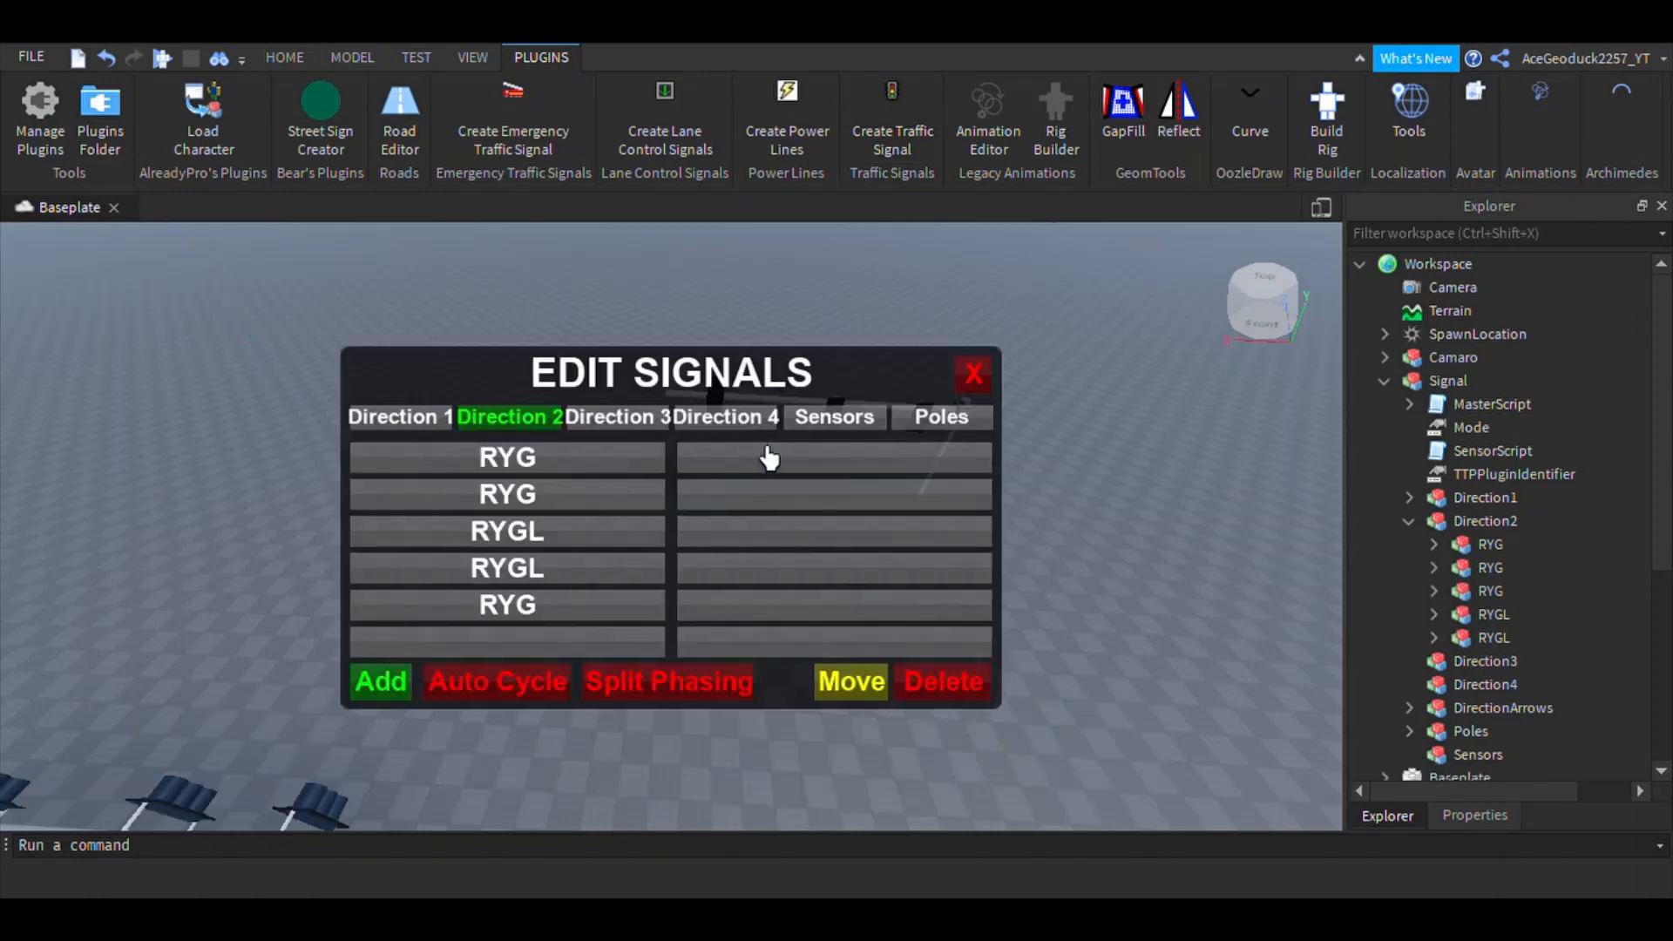
{"action": "left_click", "coordinate": [869, 462]}
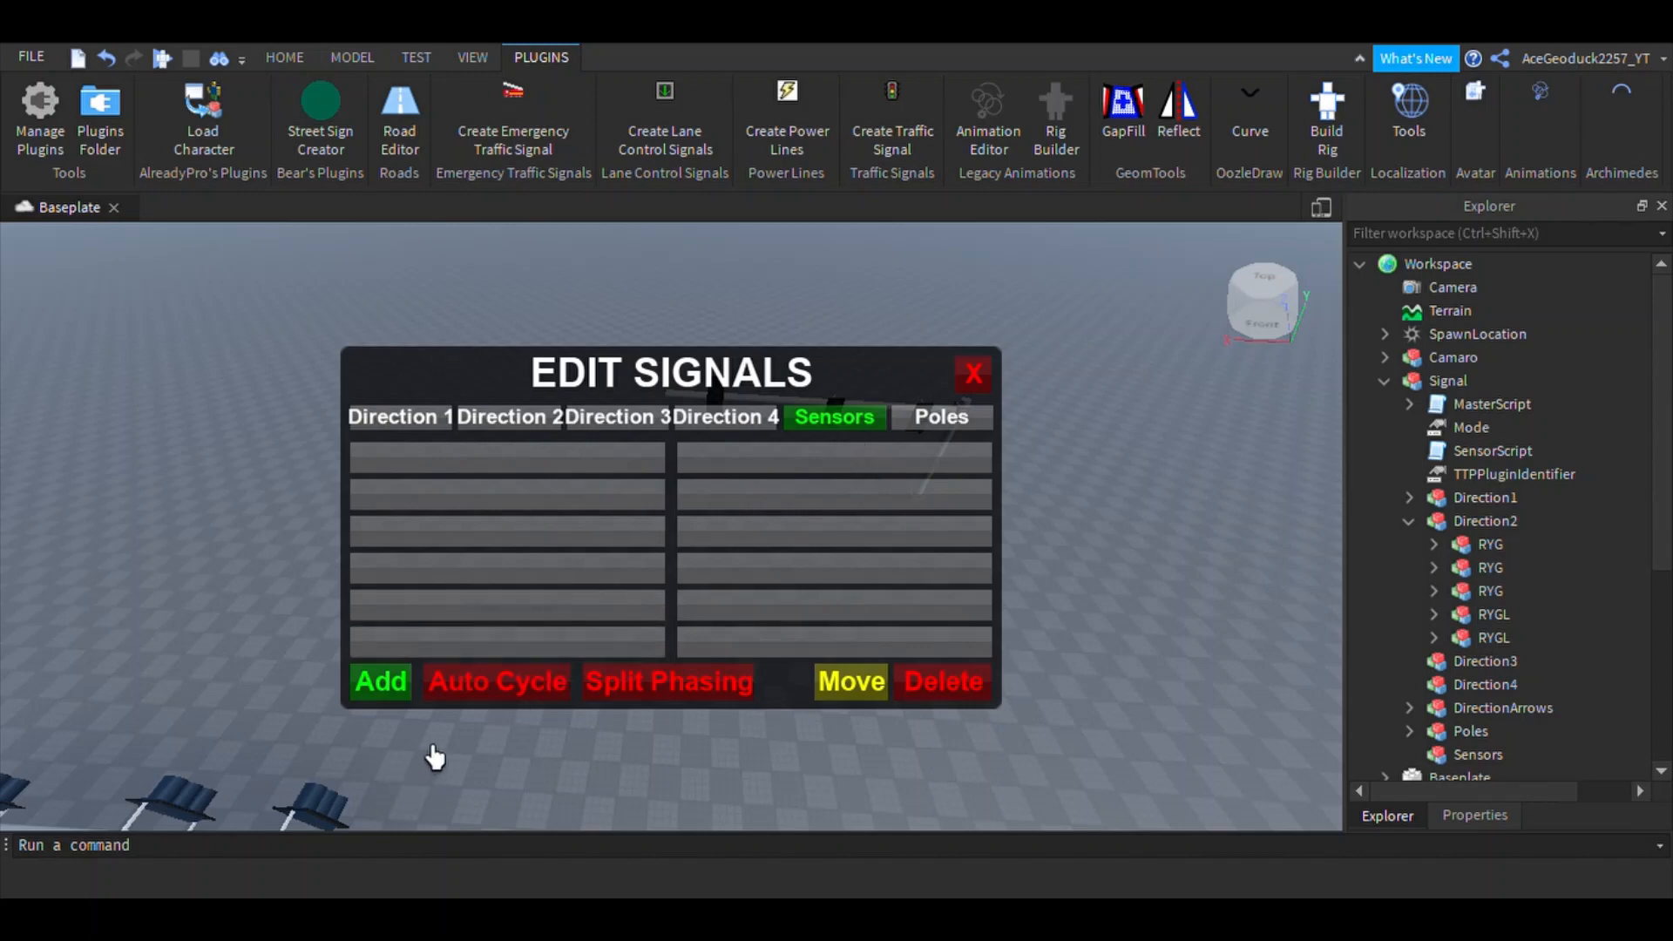
Step: Add a Direction 2 Left sensor on the ground in the approach lanes facing the five-section signal, and close the signal editor
{"action": "left_click", "coordinate": [382, 682]}
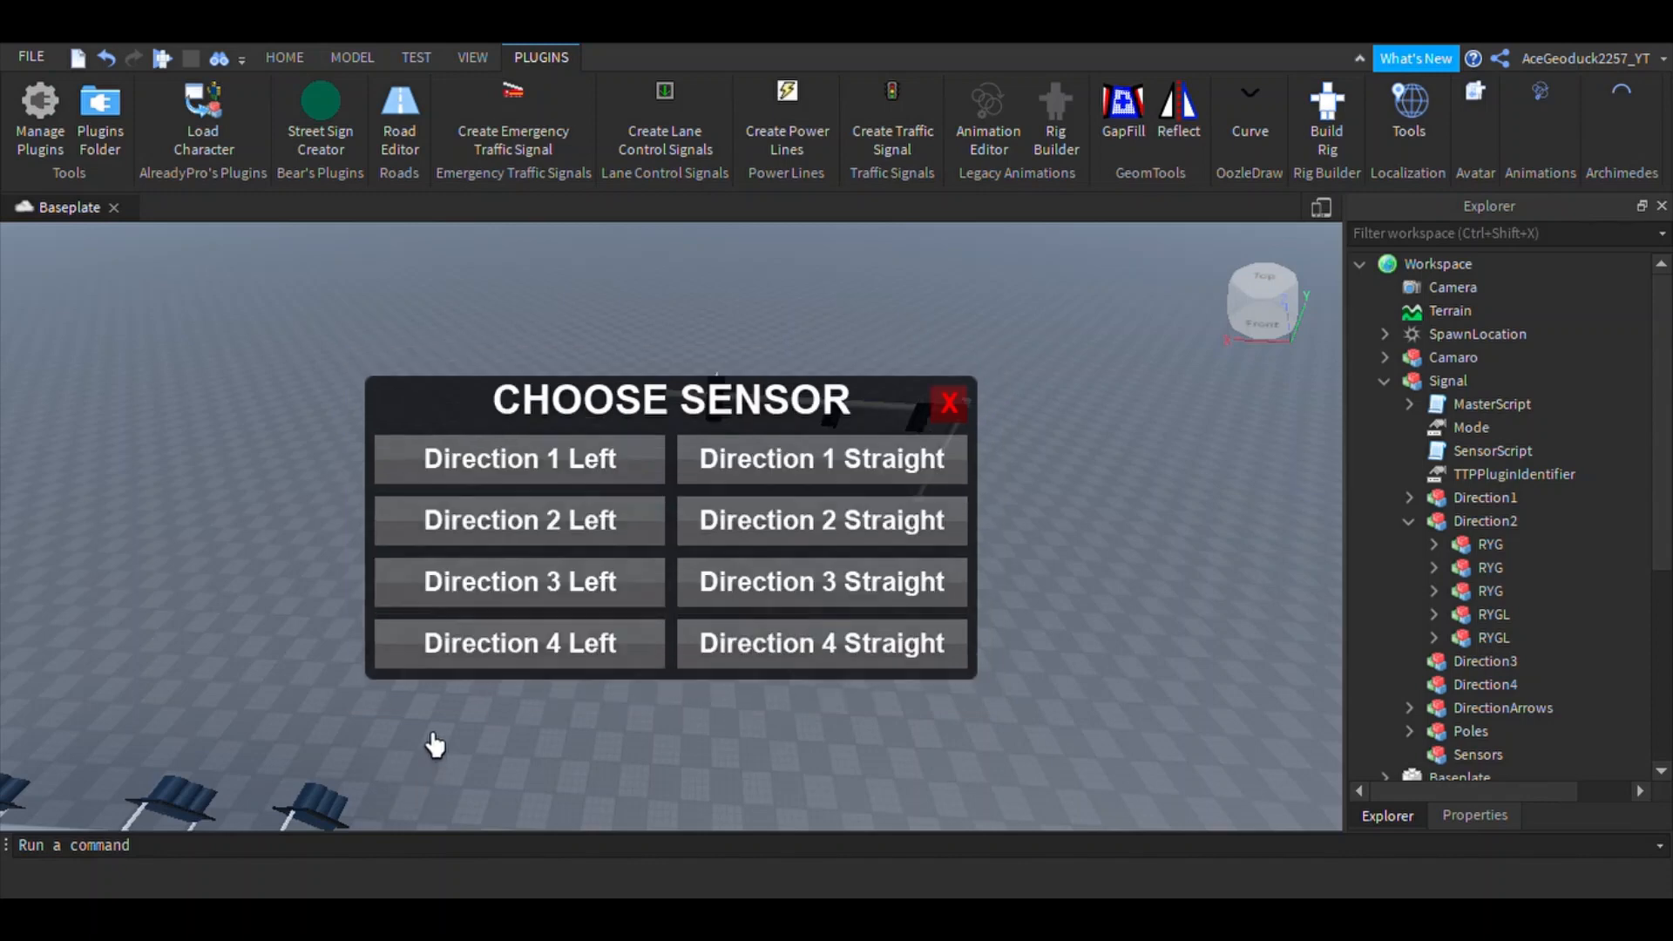
{"action": "left_click", "coordinate": [676, 580]}
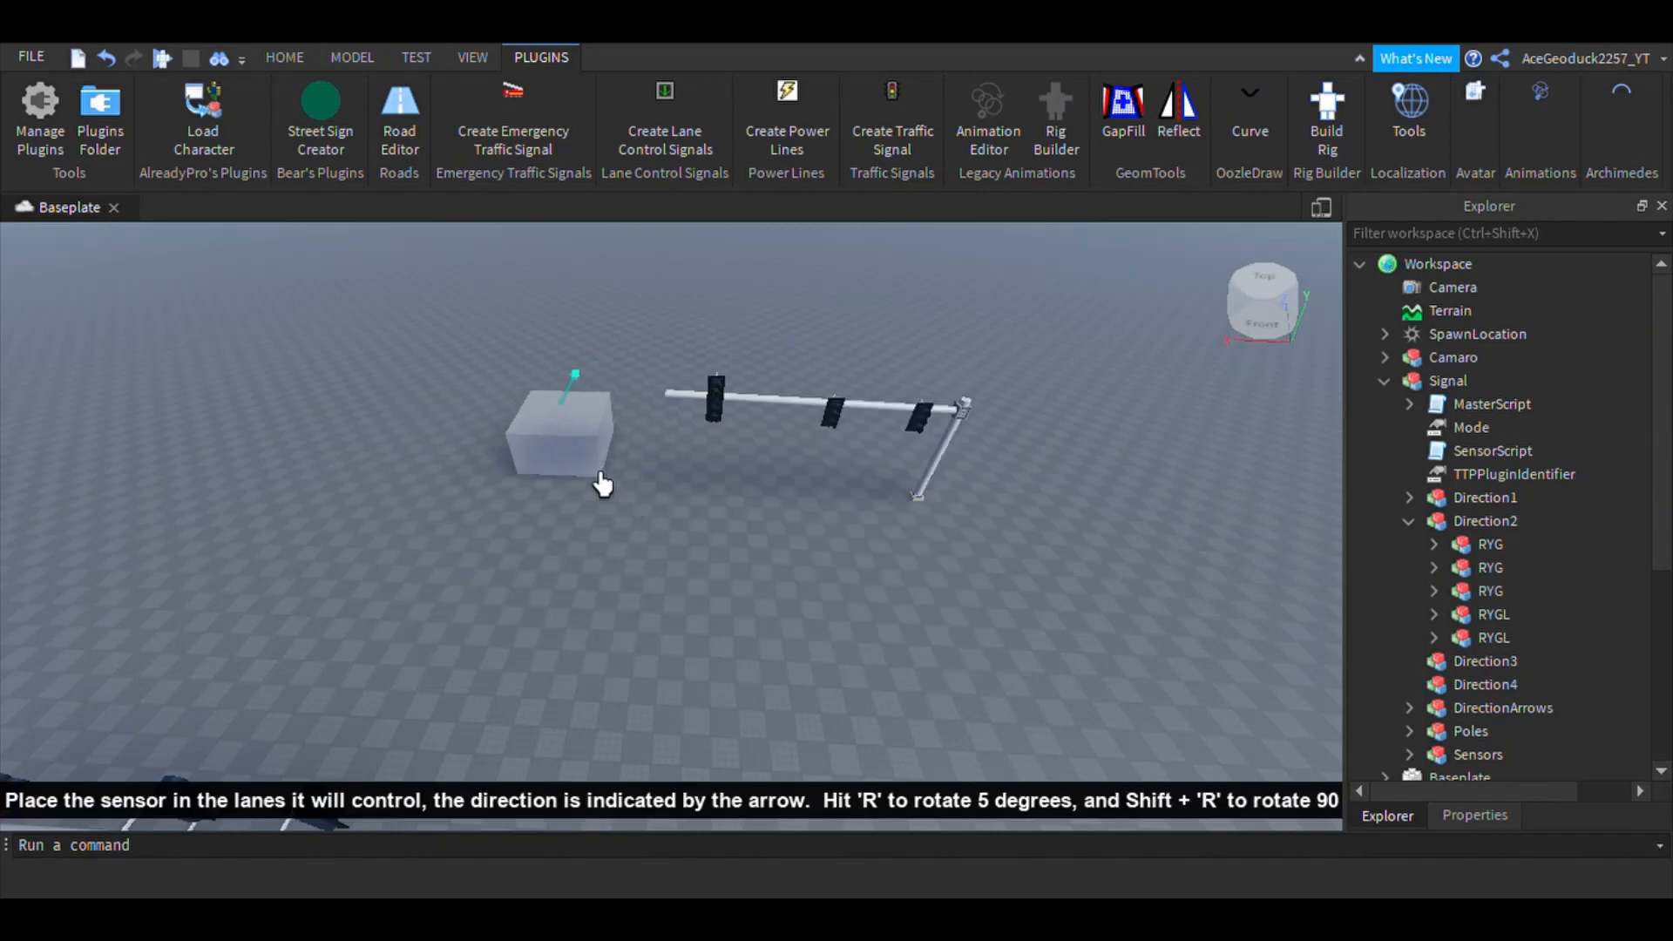
{"action": "scroll", "coordinate": [697, 558], "scroll_direction": "down", "scroll_amount": 3}
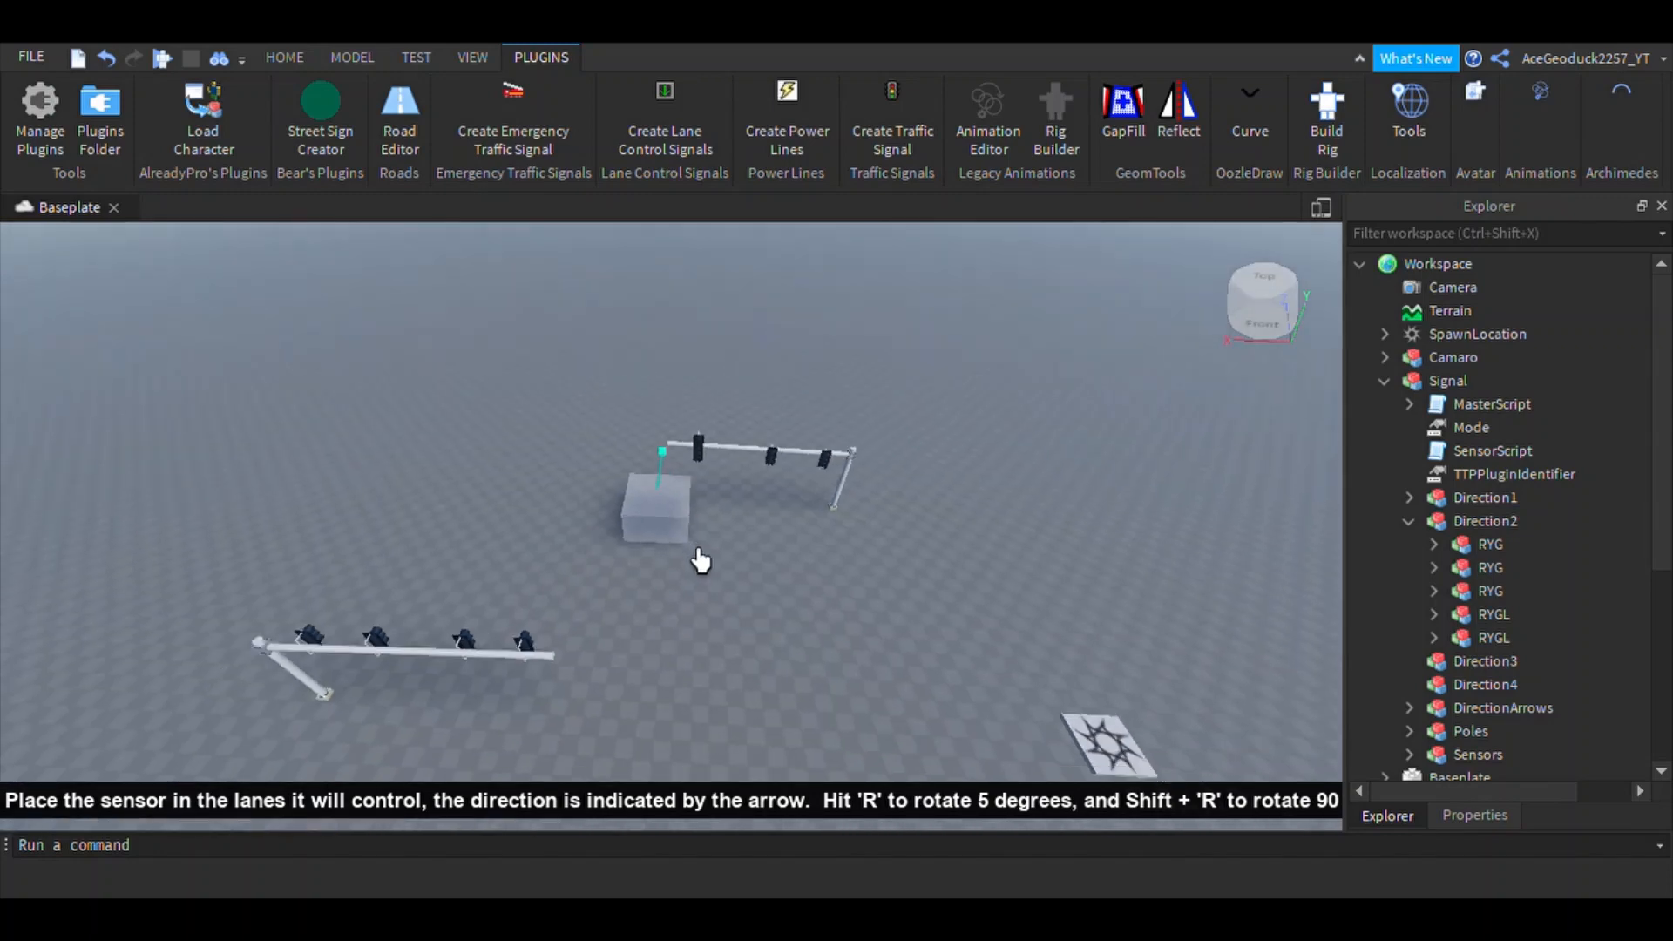
{"action": "right_click_drag", "start_coordinate": [699, 560], "coordinate": [701, 560]}
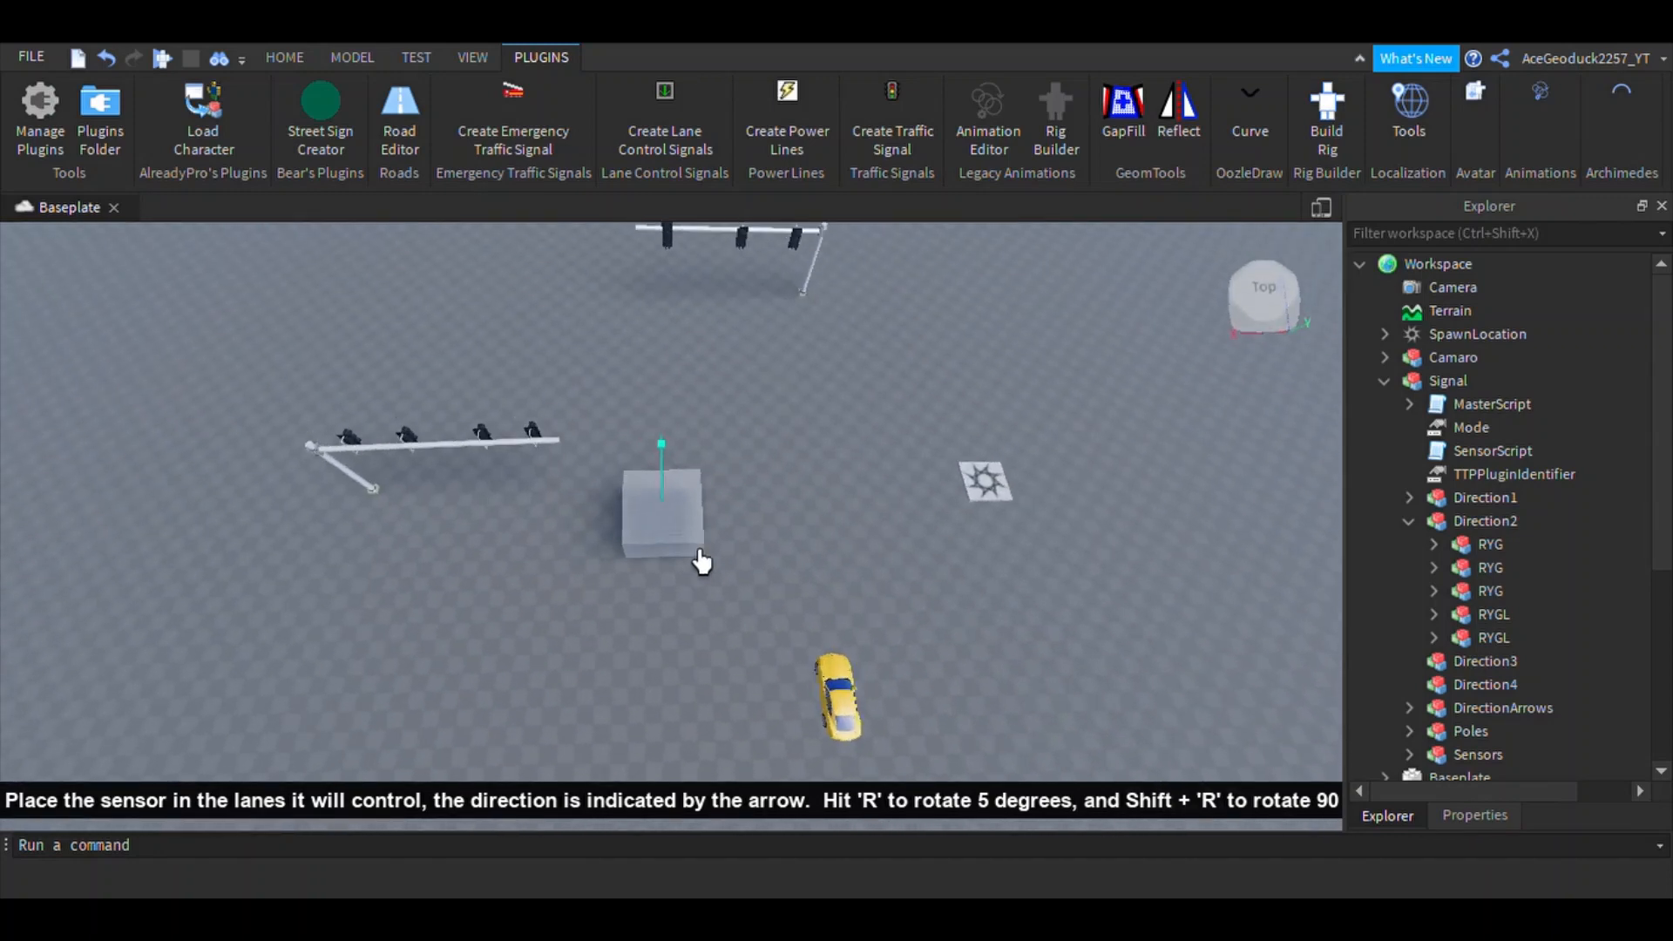
{"action": "scroll", "coordinate": [700, 560], "scroll_direction": "up", "scroll_amount": 3}
{"action": "left_click", "coordinate": [713, 570]}
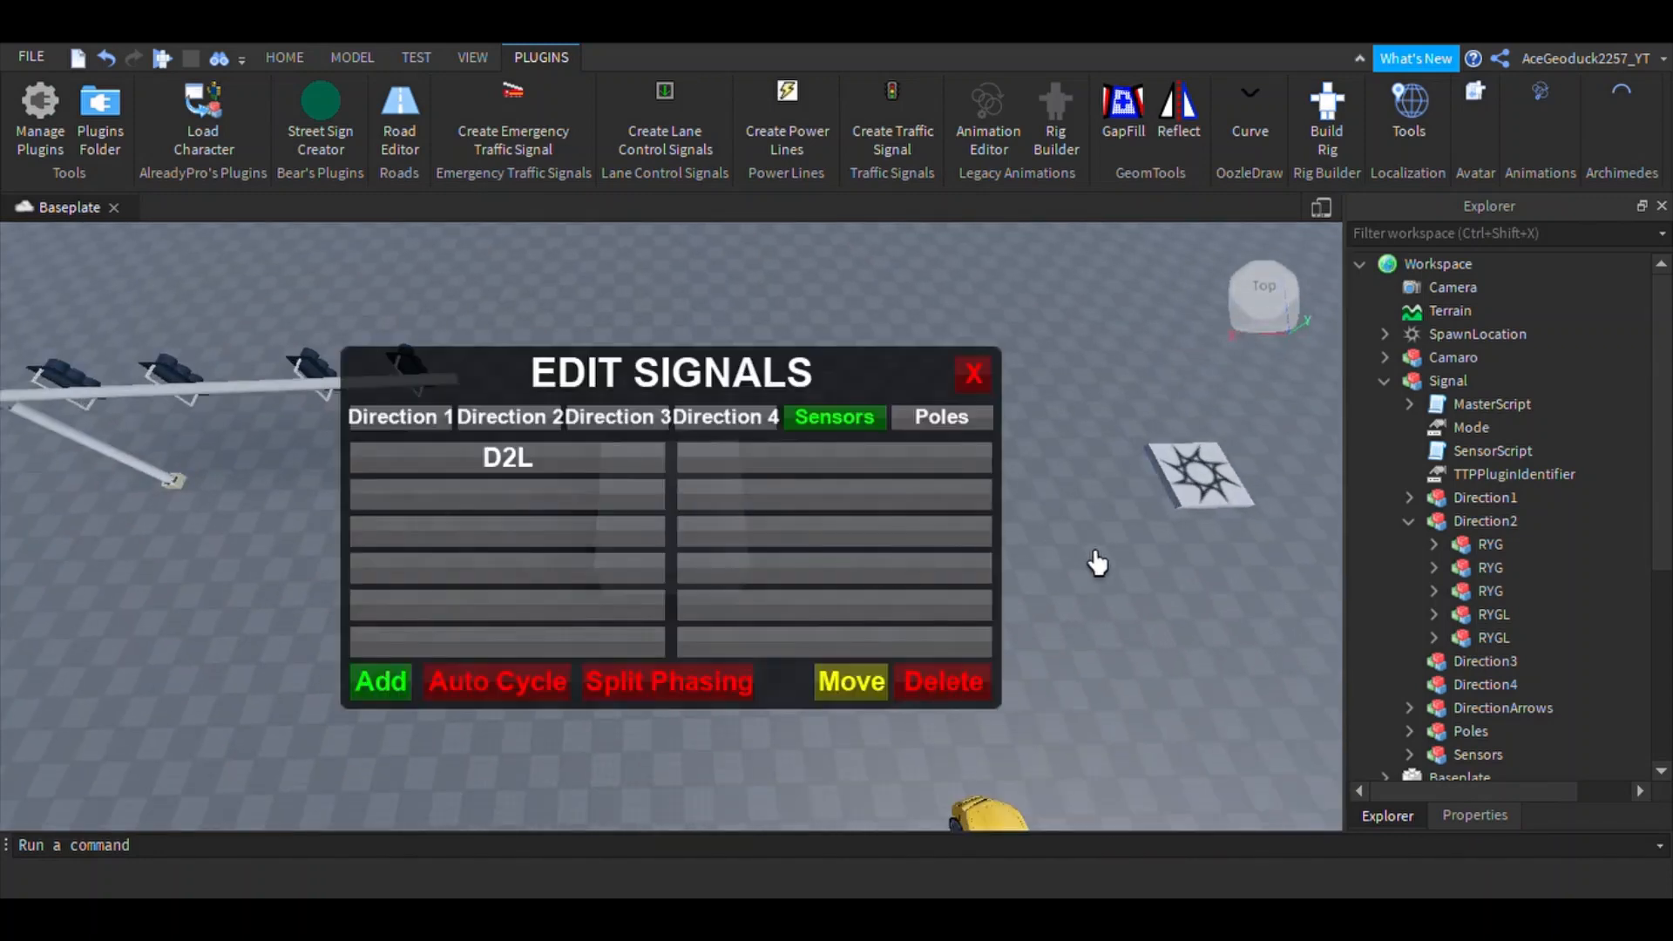
{"action": "scroll", "coordinate": [1097, 563], "scroll_direction": "down", "scroll_amount": 4}
{"action": "right_click_drag", "start_coordinate": [1097, 564], "coordinate": [1097, 562]}
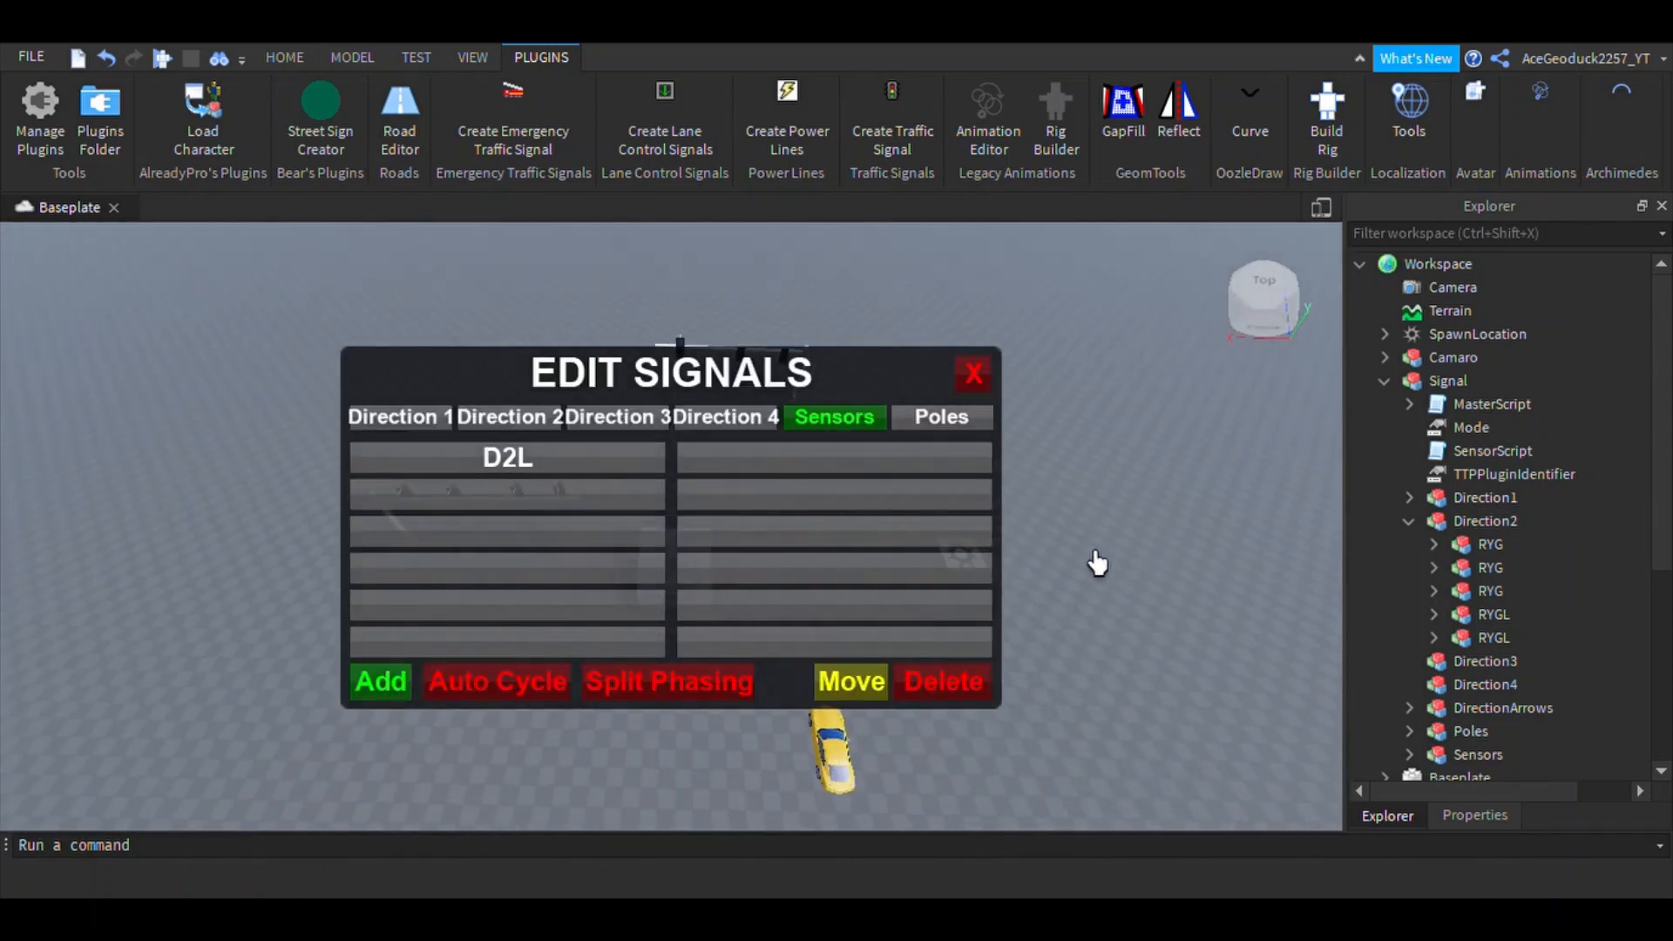
{"action": "right_click_drag", "start_coordinate": [1097, 563], "coordinate": [1101, 567]}
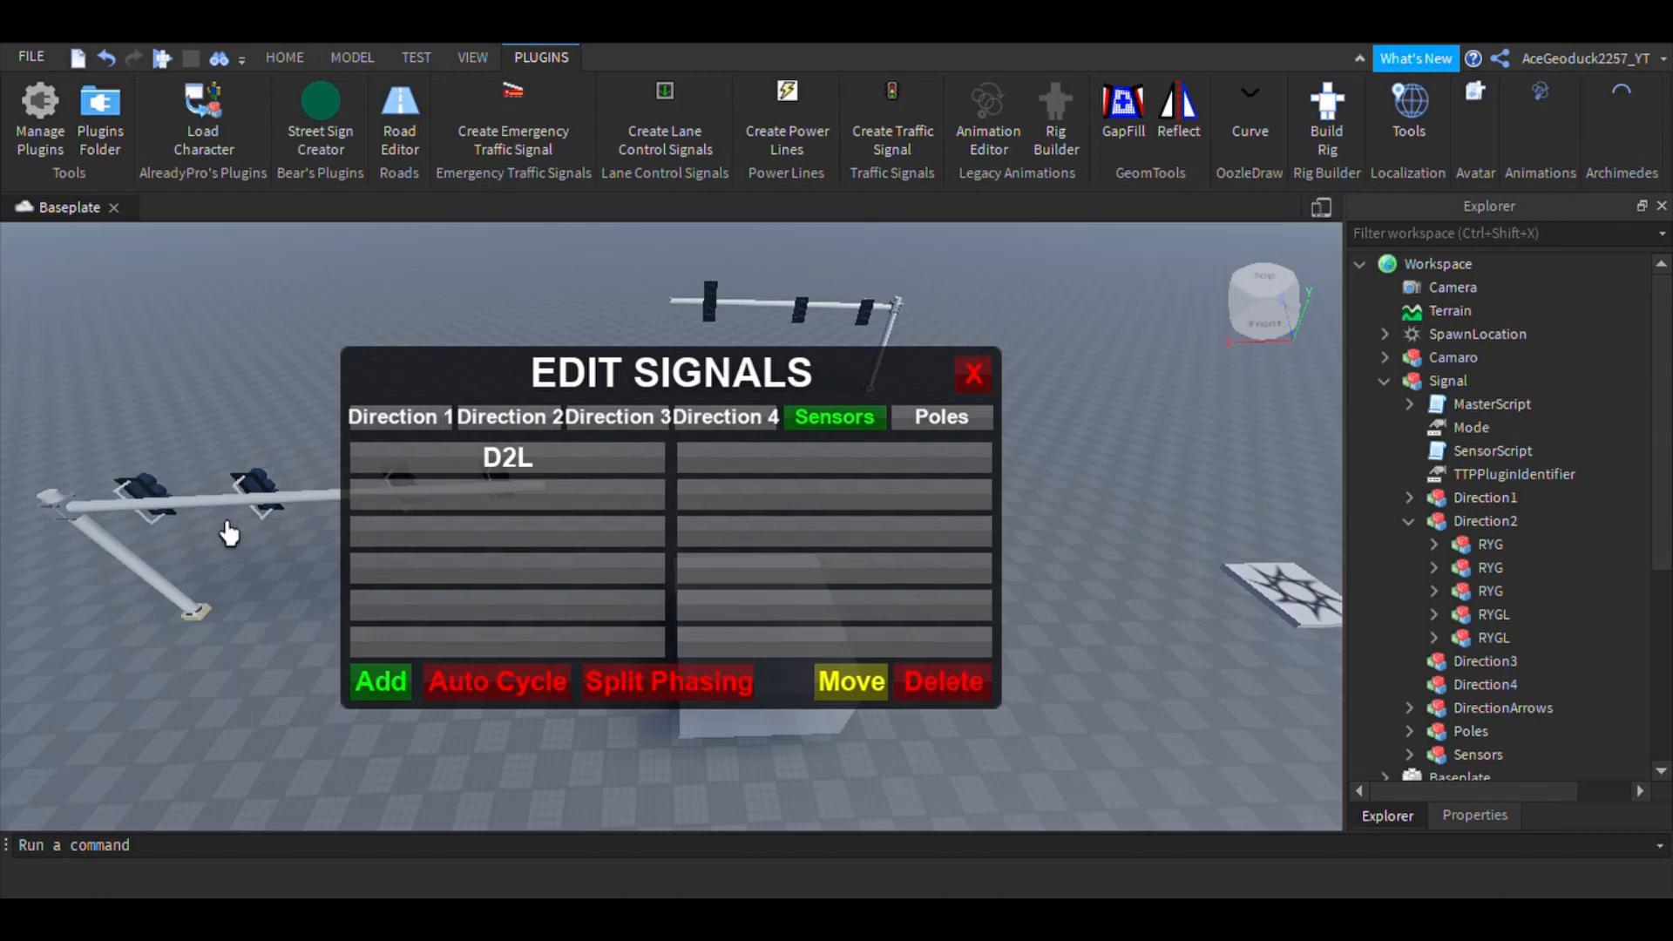
{"action": "scroll", "coordinate": [280, 598], "scroll_direction": "up", "scroll_amount": 5}
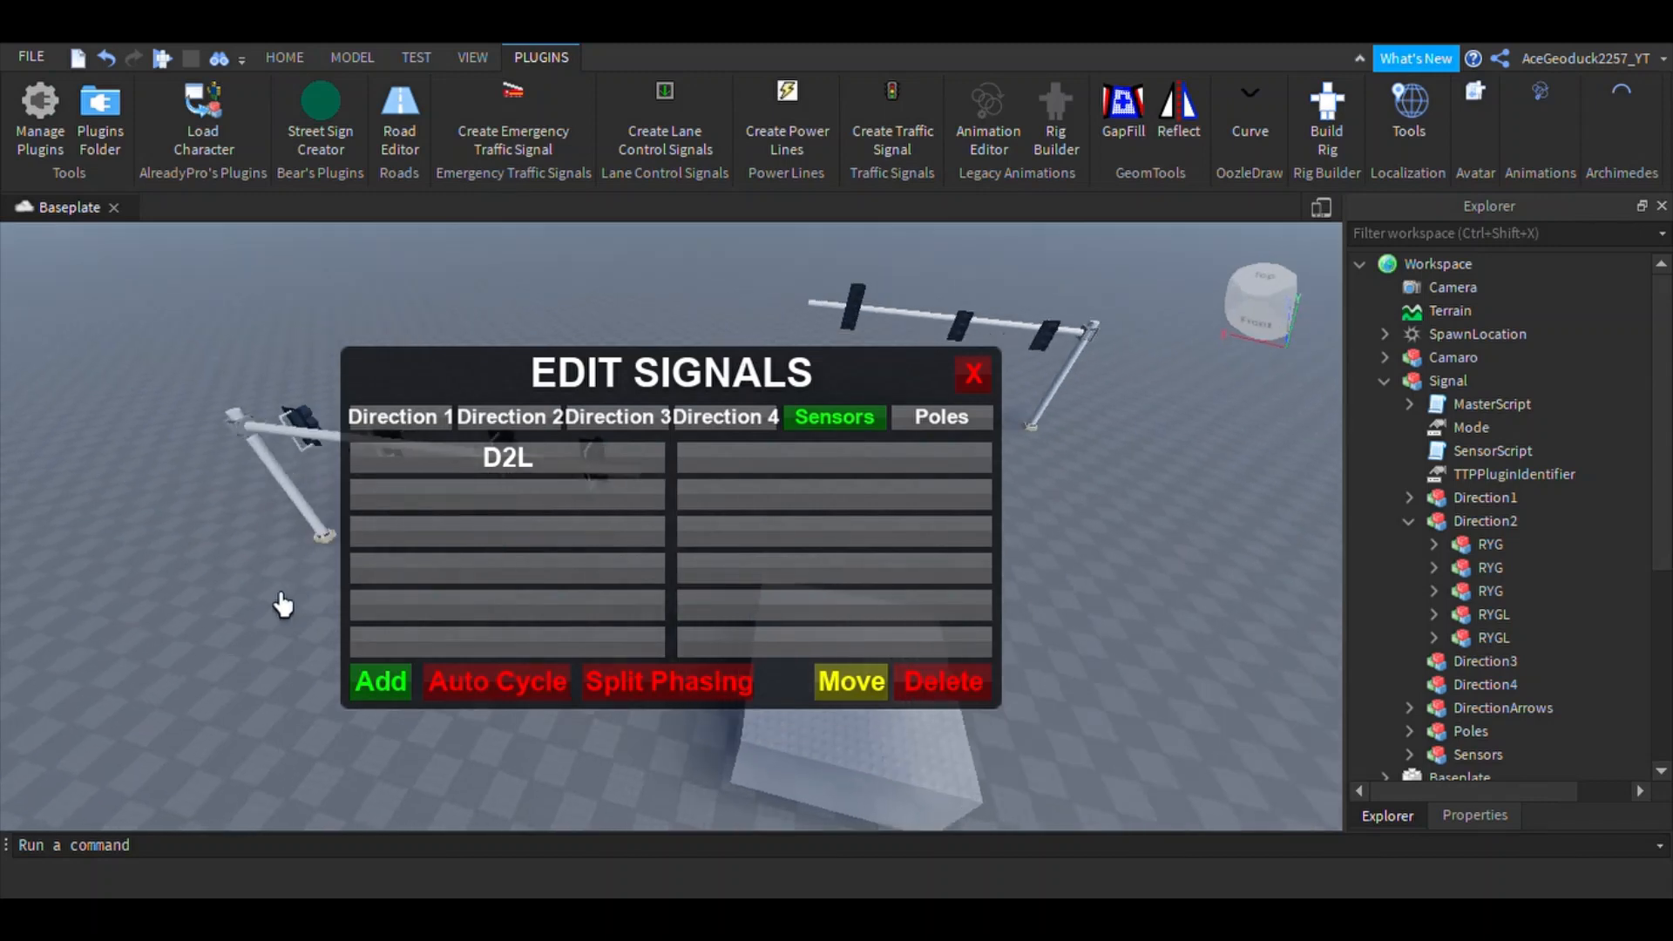
{"action": "left_click", "coordinate": [974, 375]}
Step: Examine the five-section signal's lights up close, then both mast arms and the placed sensor from across the intersection
{"action": "scroll", "coordinate": [1039, 570], "scroll_direction": "down", "scroll_amount": 4}
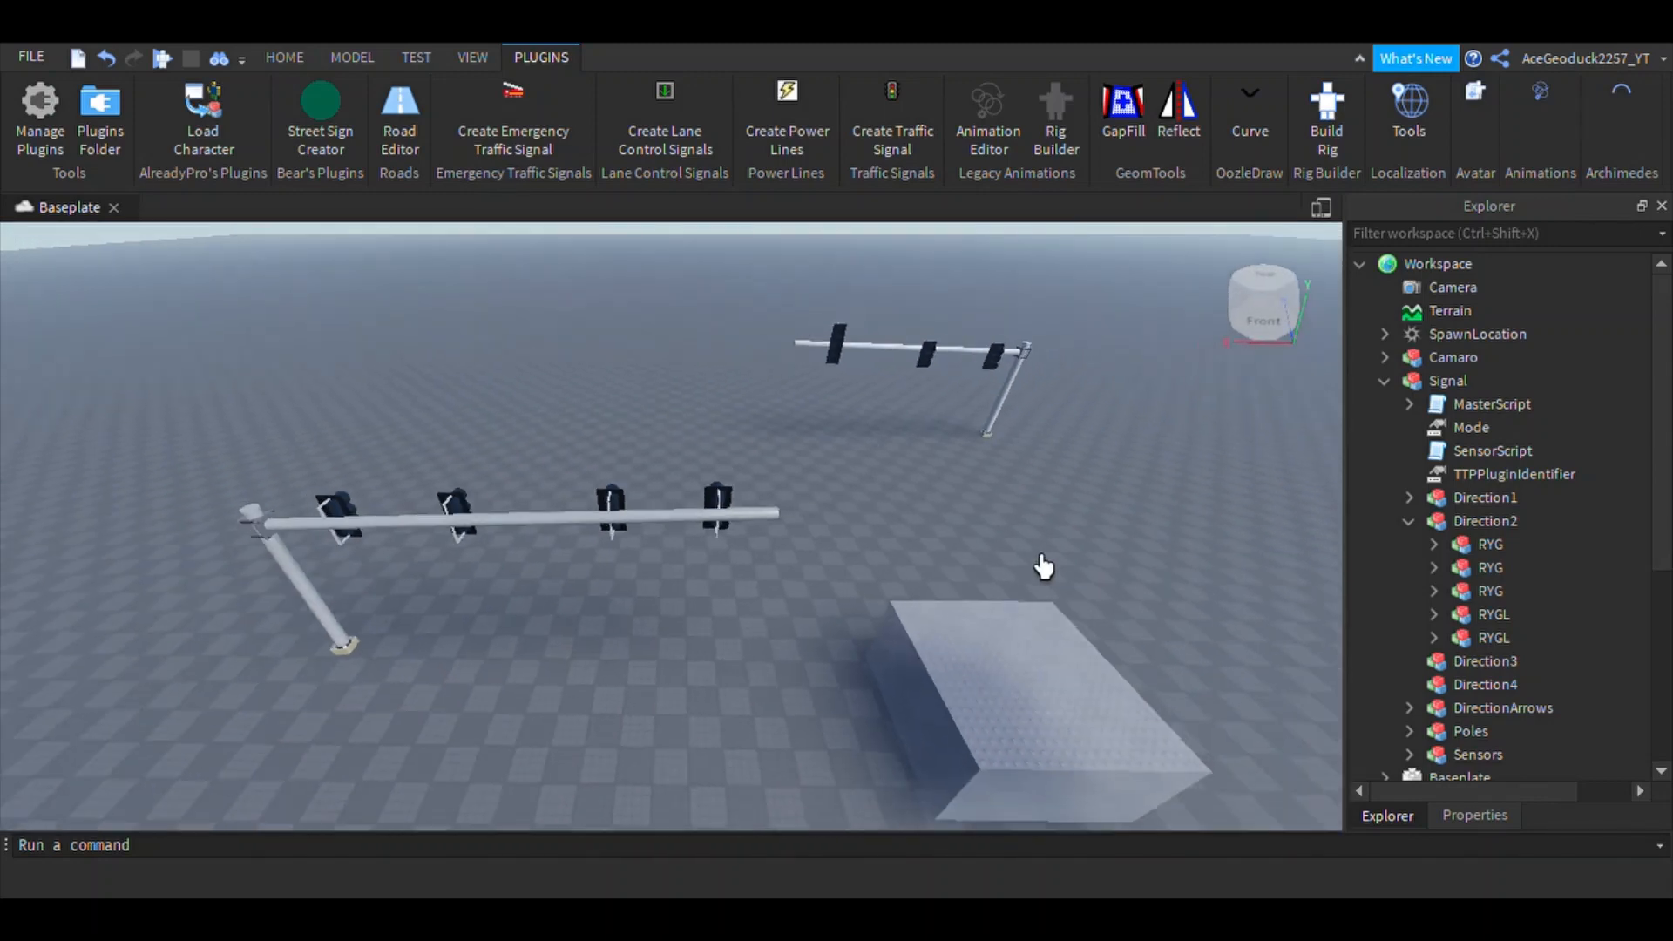
{"action": "scroll", "coordinate": [1037, 571], "scroll_direction": "up", "scroll_amount": 3}
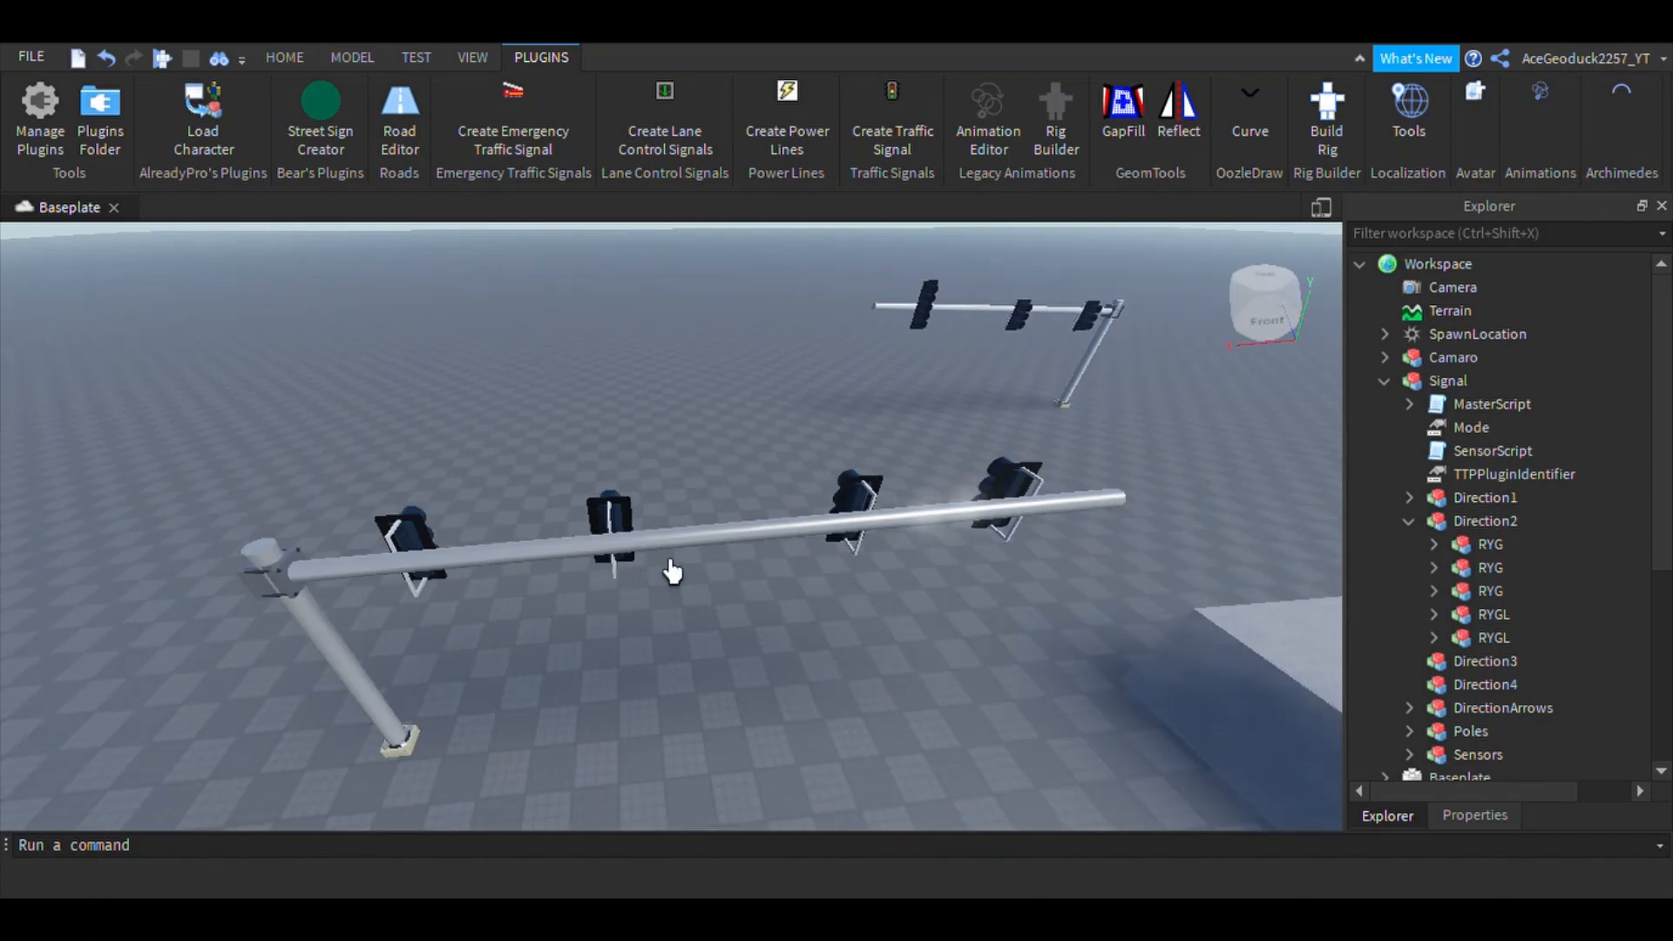
{"action": "right_click_drag", "start_coordinate": [657, 642], "coordinate": [661, 645]}
{"action": "scroll", "coordinate": [662, 644], "scroll_direction": "up", "scroll_amount": 2}
{"action": "scroll", "coordinate": [654, 479], "scroll_direction": "up", "scroll_amount": 8}
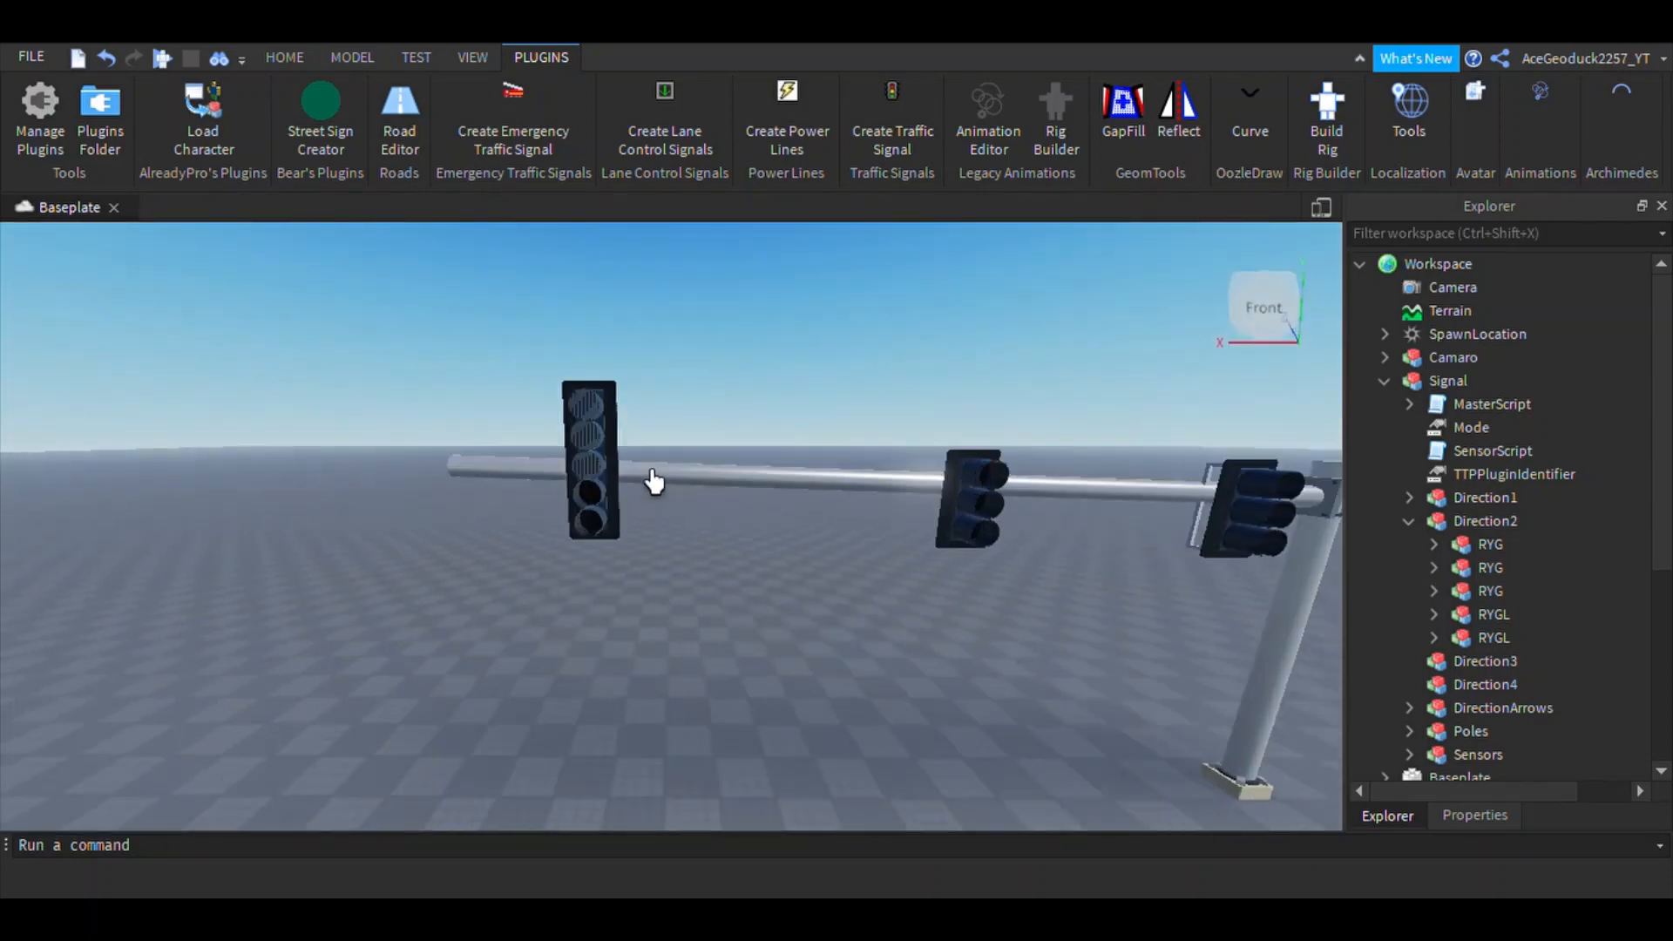
{"action": "right_click_drag", "start_coordinate": [697, 573], "coordinate": [695, 572]}
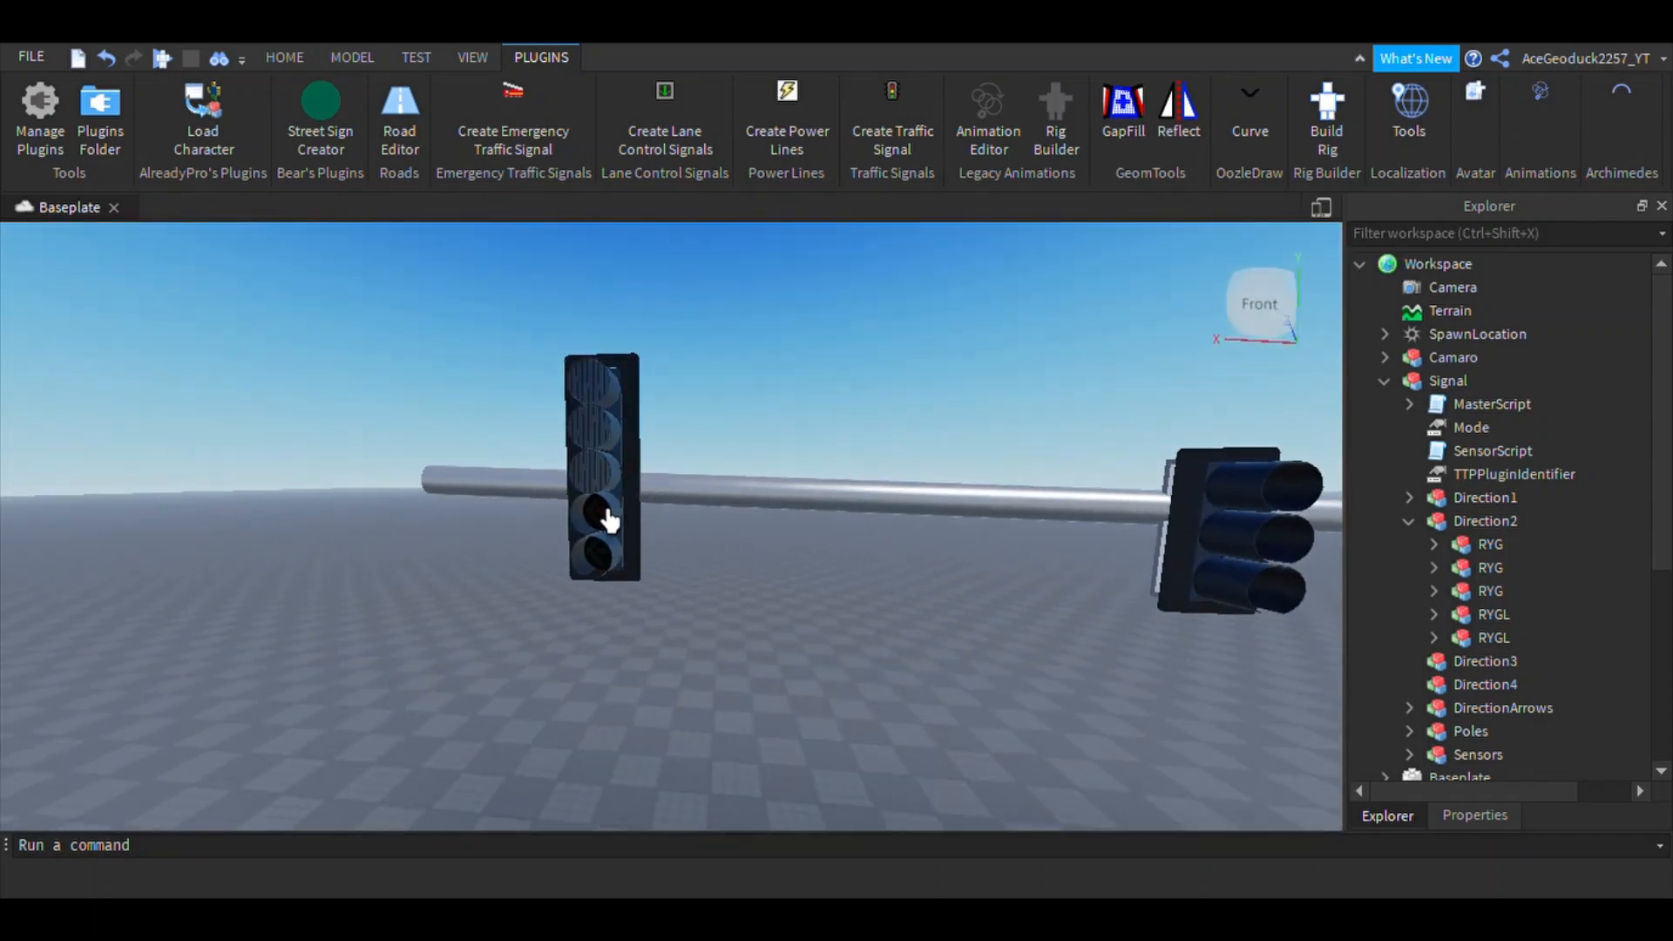
{"action": "key", "text": "w"}
{"action": "right_click_drag", "start_coordinate": [802, 649], "coordinate": [785, 651]}
{"action": "key", "text": "w"}
{"action": "key", "text": "d"}
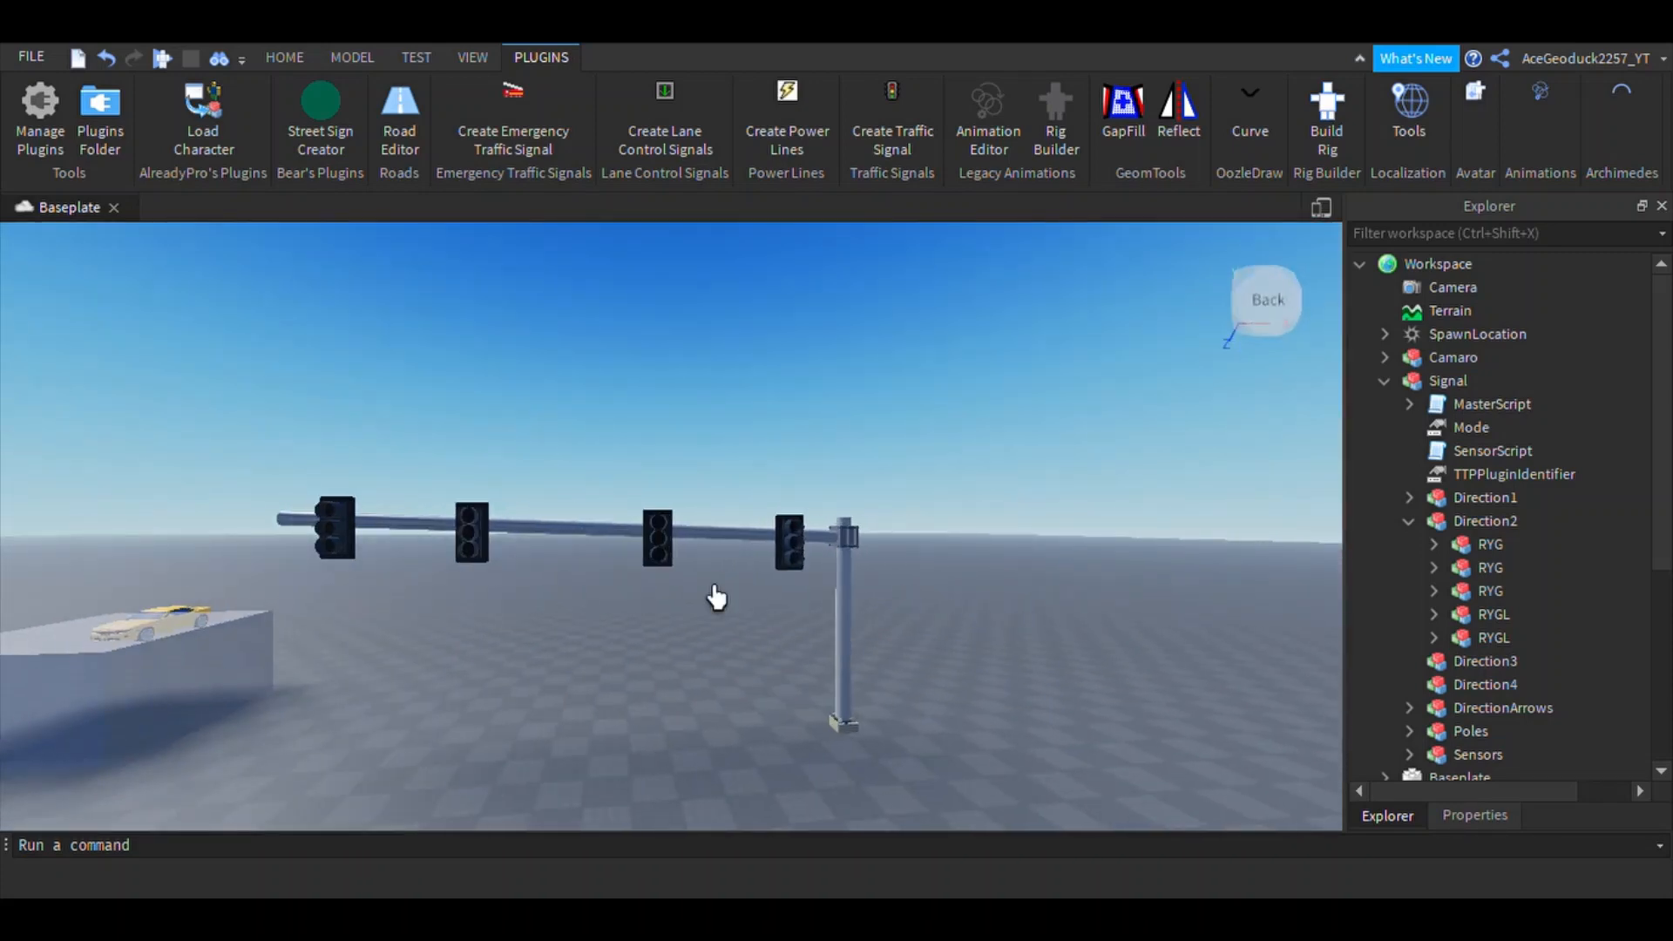
{"action": "key", "text": "a"}
{"action": "key", "text": "d"}
{"action": "right_click_drag", "start_coordinate": [909, 650], "coordinate": [1003, 662]}
{"action": "key", "text": "s"}
{"action": "key", "text": "d"}
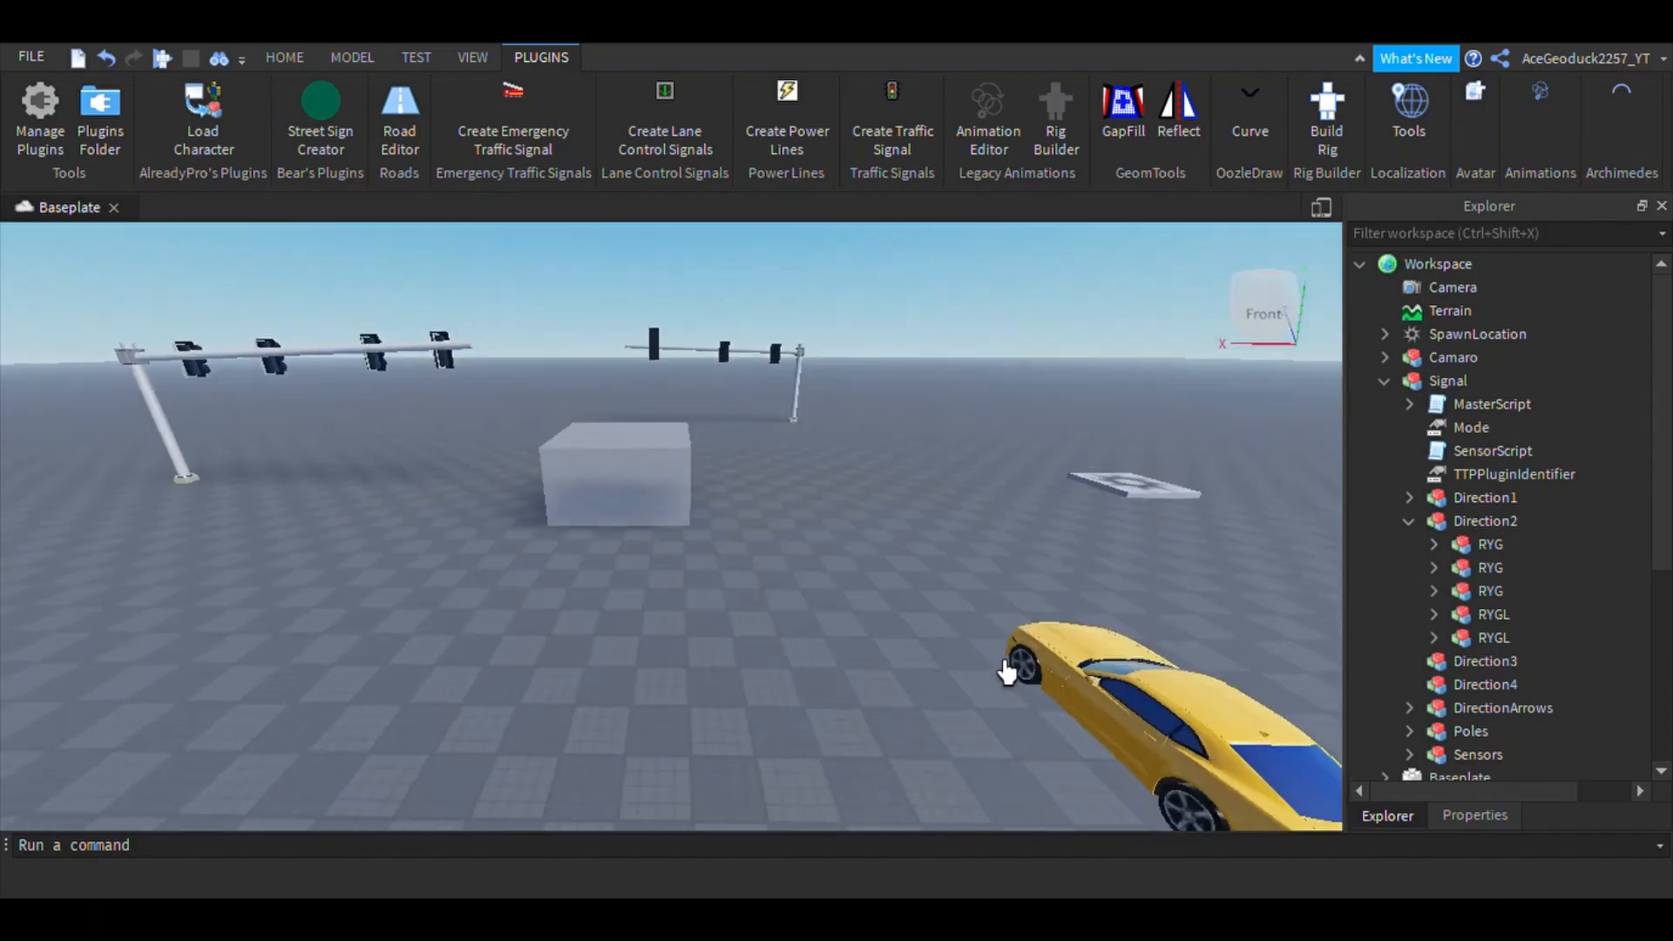
{"action": "right_click_drag", "start_coordinate": [662, 349], "coordinate": [662, 350]}
Step: Move the yellow Camaro sideways and forward so it sits just before the Direction 2 Left sensor, and deselect it
{"action": "left_click", "coordinate": [284, 57]}
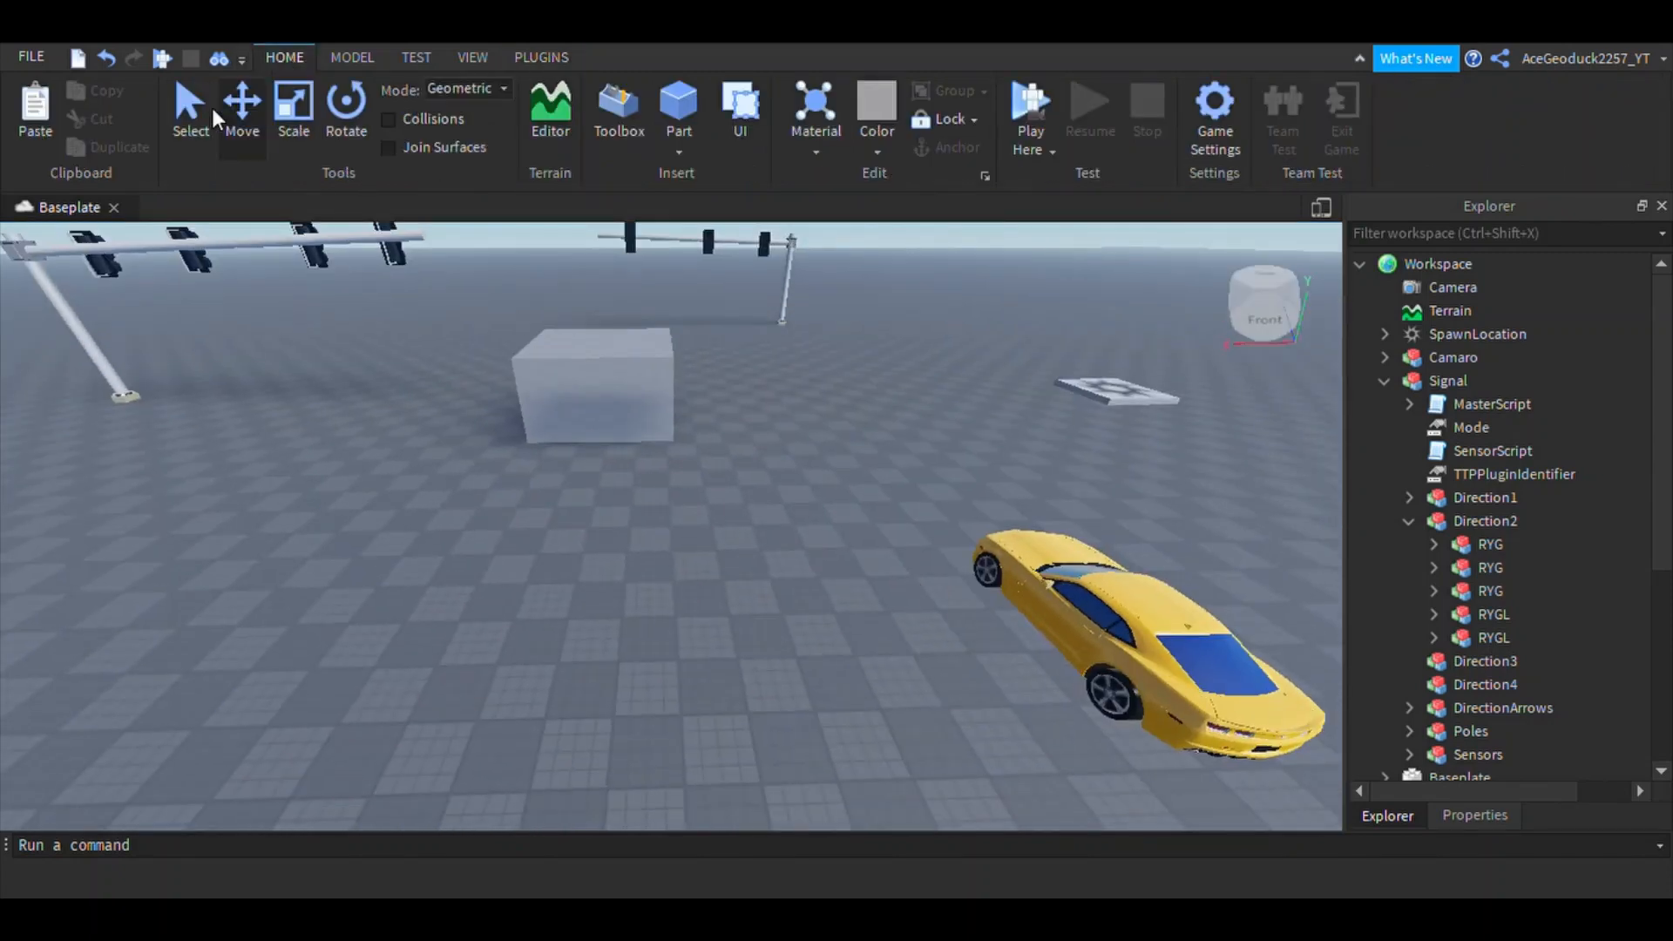
{"action": "left_click", "coordinate": [1036, 602]}
{"action": "key", "text": "s"}
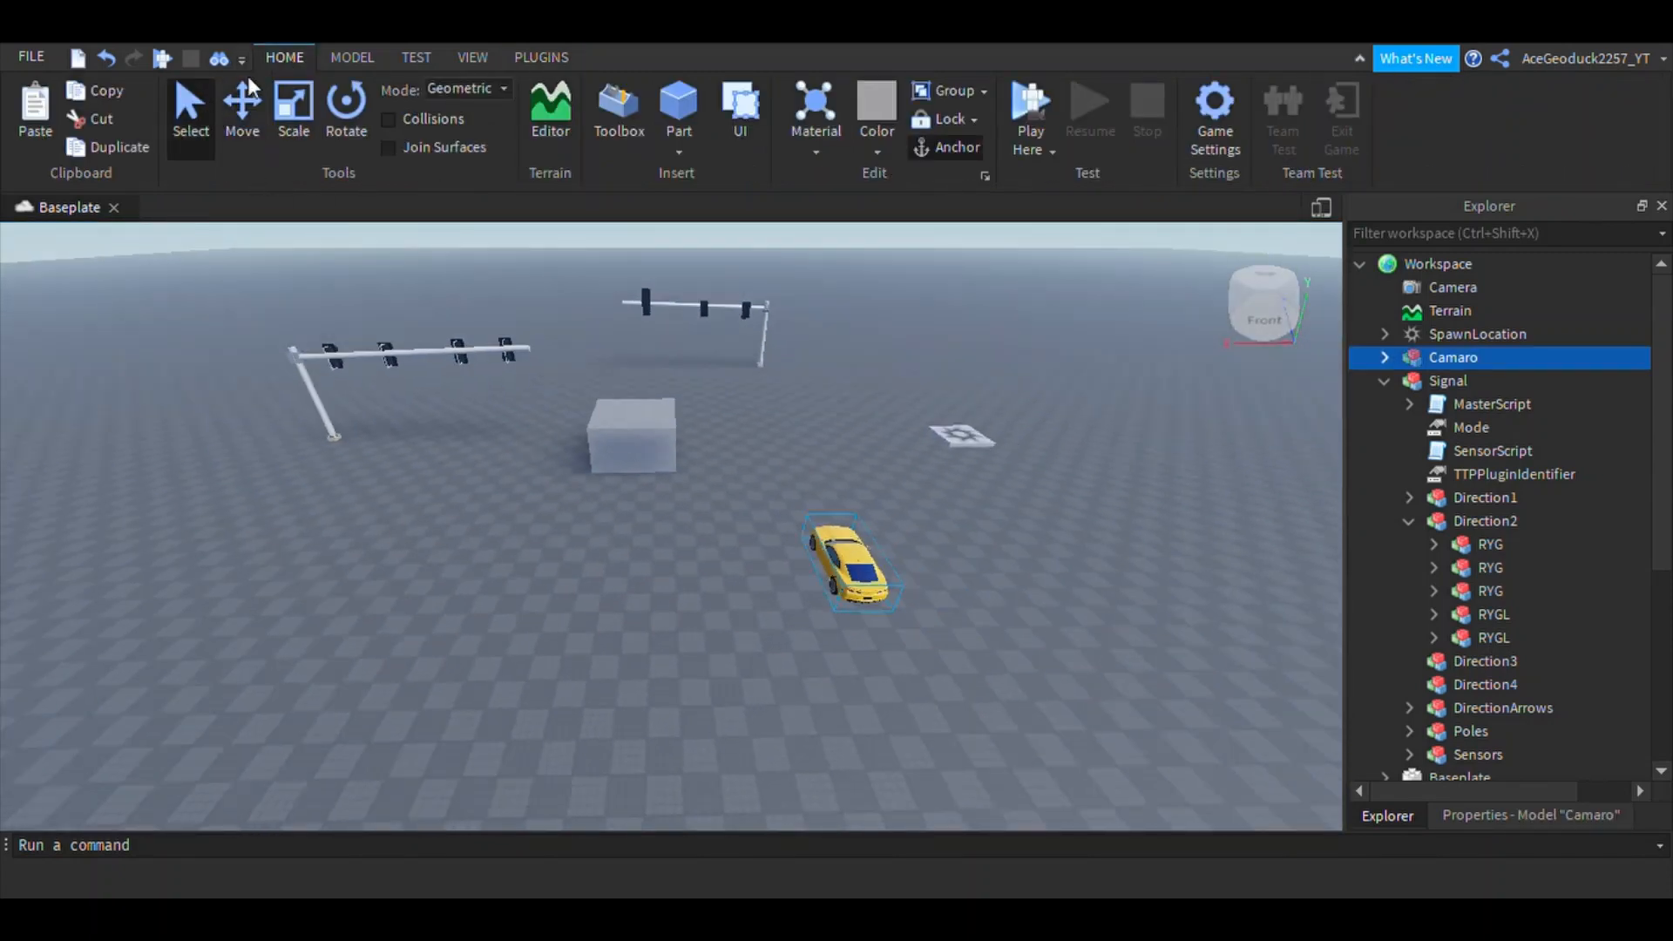
{"action": "left_click", "coordinate": [242, 102]}
{"action": "left_click_drag", "start_coordinate": [977, 562], "coordinate": [764, 601]}
{"action": "left_click_drag", "start_coordinate": [603, 684], "coordinate": [631, 620]}
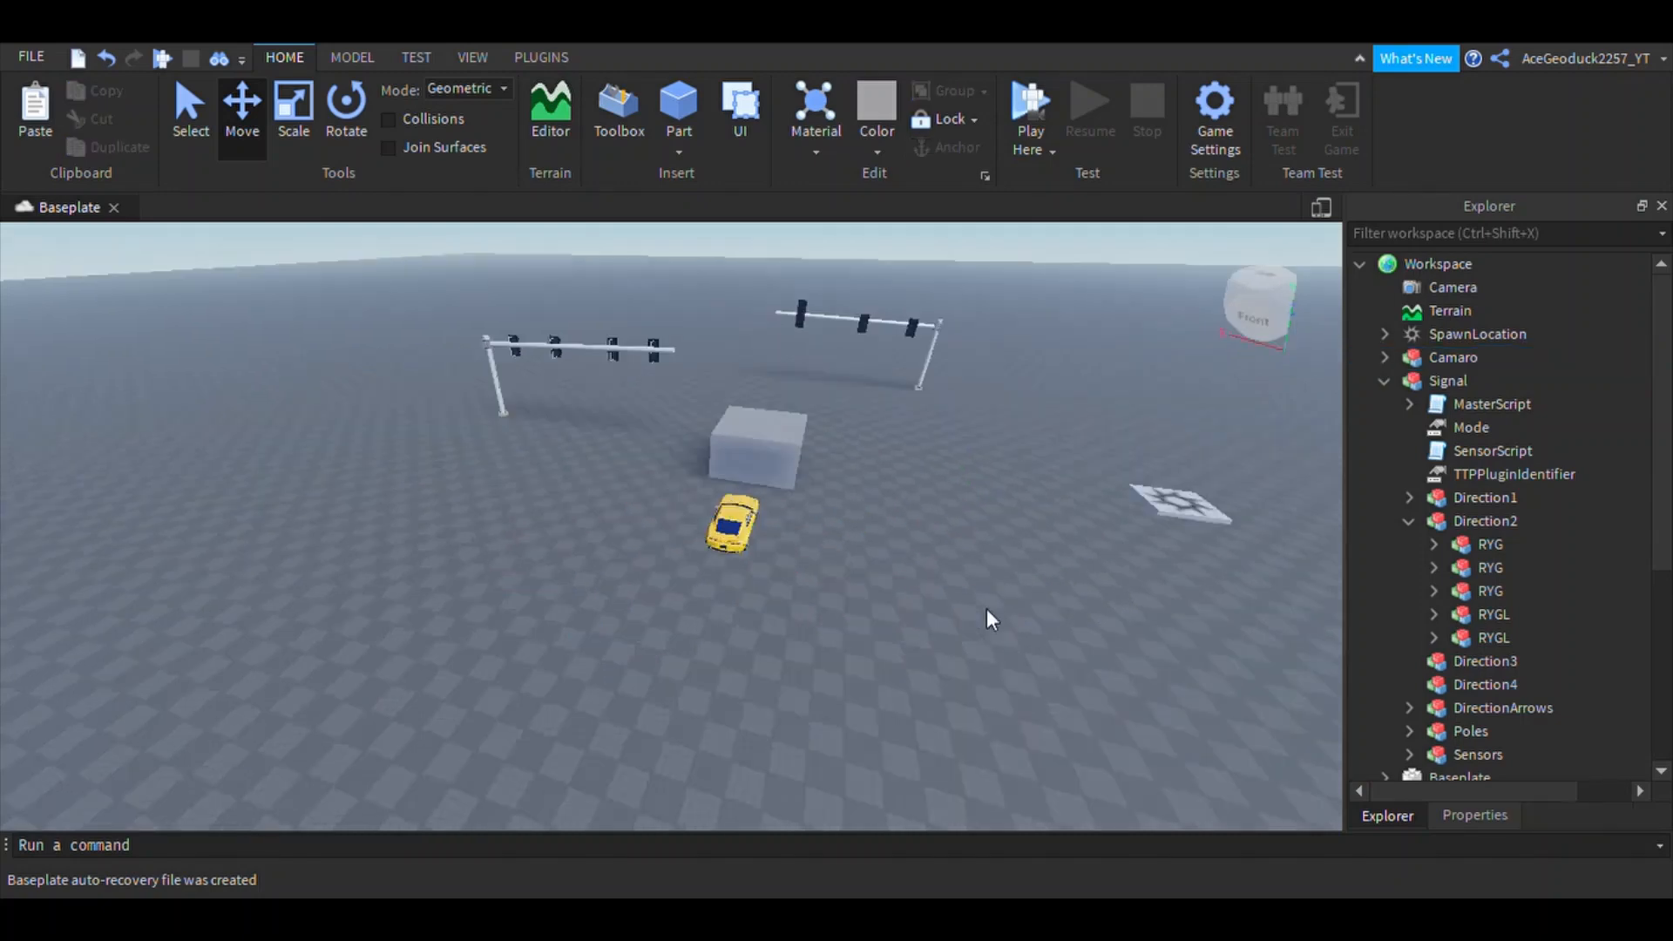
Step: Examine the Camaro's position relative to the sensor block from the side and from behind
{"action": "key", "text": "w"}
{"action": "right_click_drag", "start_coordinate": [986, 608], "coordinate": [986, 608]}
{"action": "key", "text": "a"}
{"action": "key", "text": "w"}
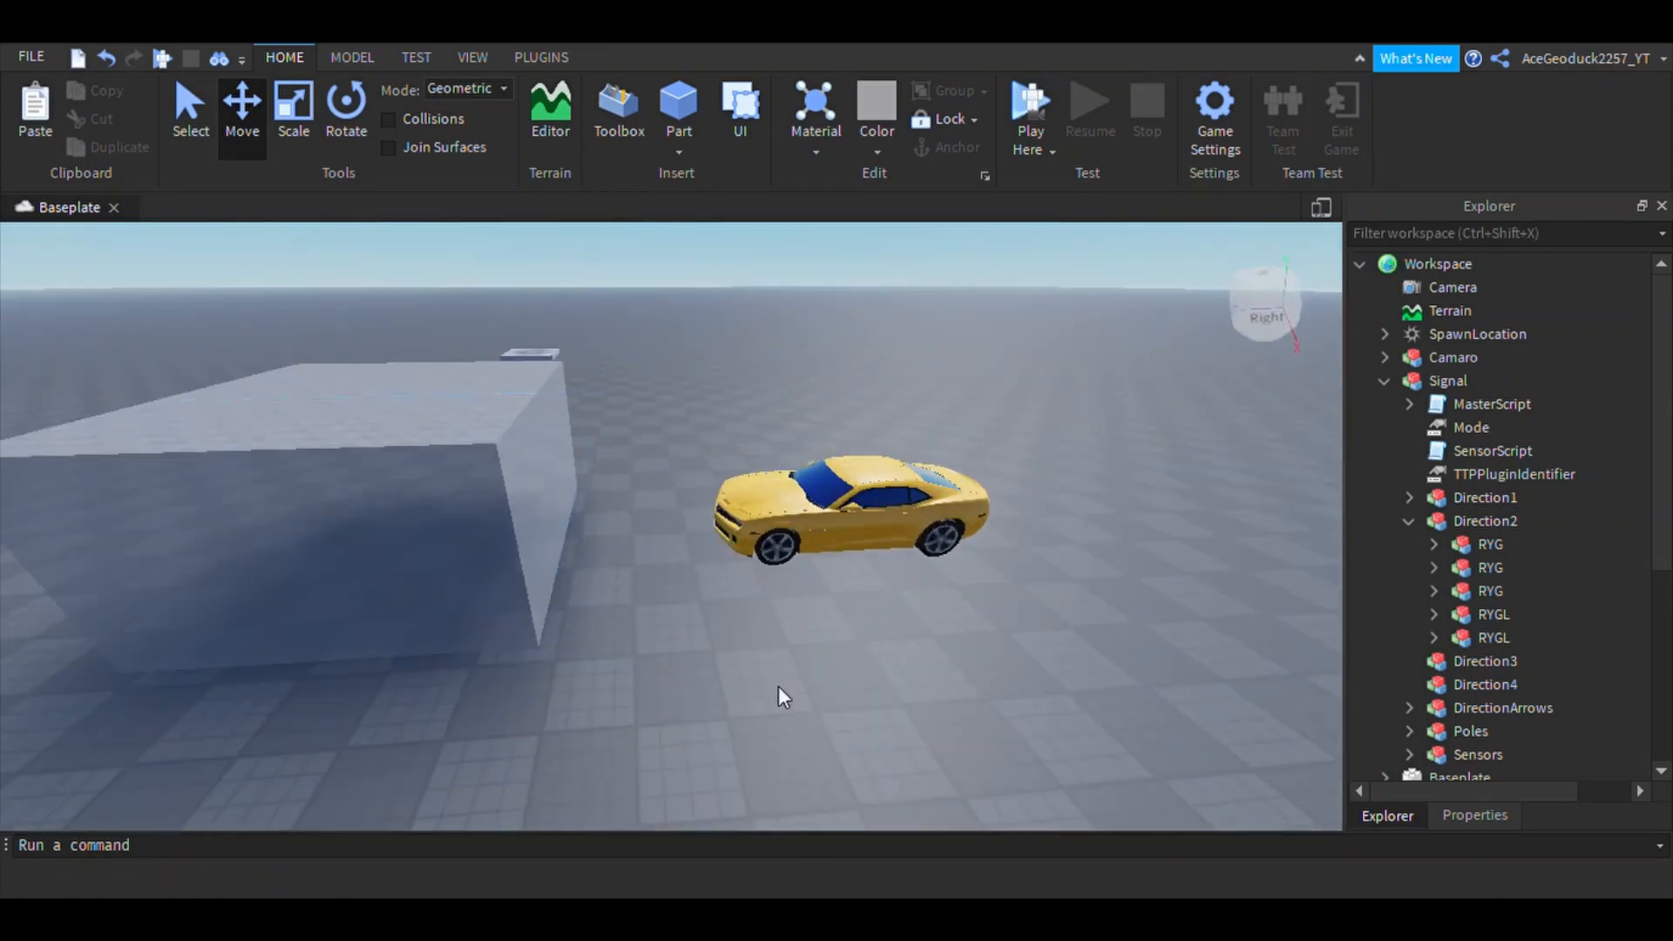
{"action": "key", "text": "s"}
{"action": "right_click_drag", "start_coordinate": [1069, 631], "coordinate": [1069, 631]}
{"action": "key", "text": "w"}
{"action": "key", "text": "s"}
Step: Start a playtest, walk the avatar into the Camaro, drive it forward into the sensor area and stop
{"action": "left_click", "coordinate": [1026, 101]}
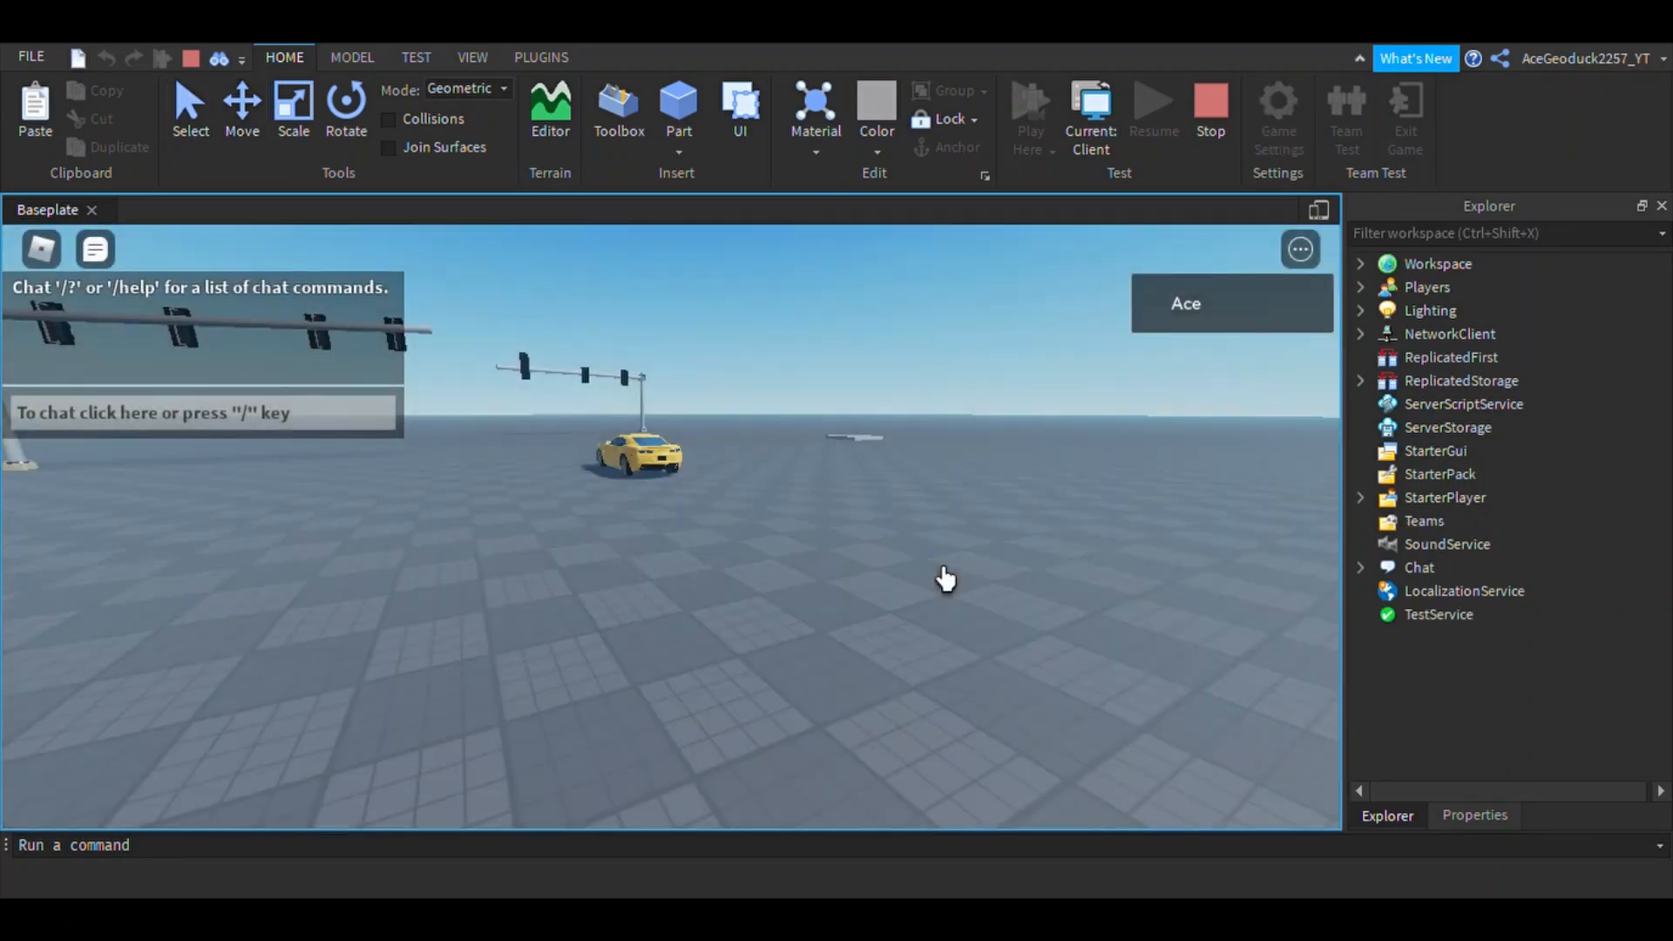
{"action": "key", "text": "w"}
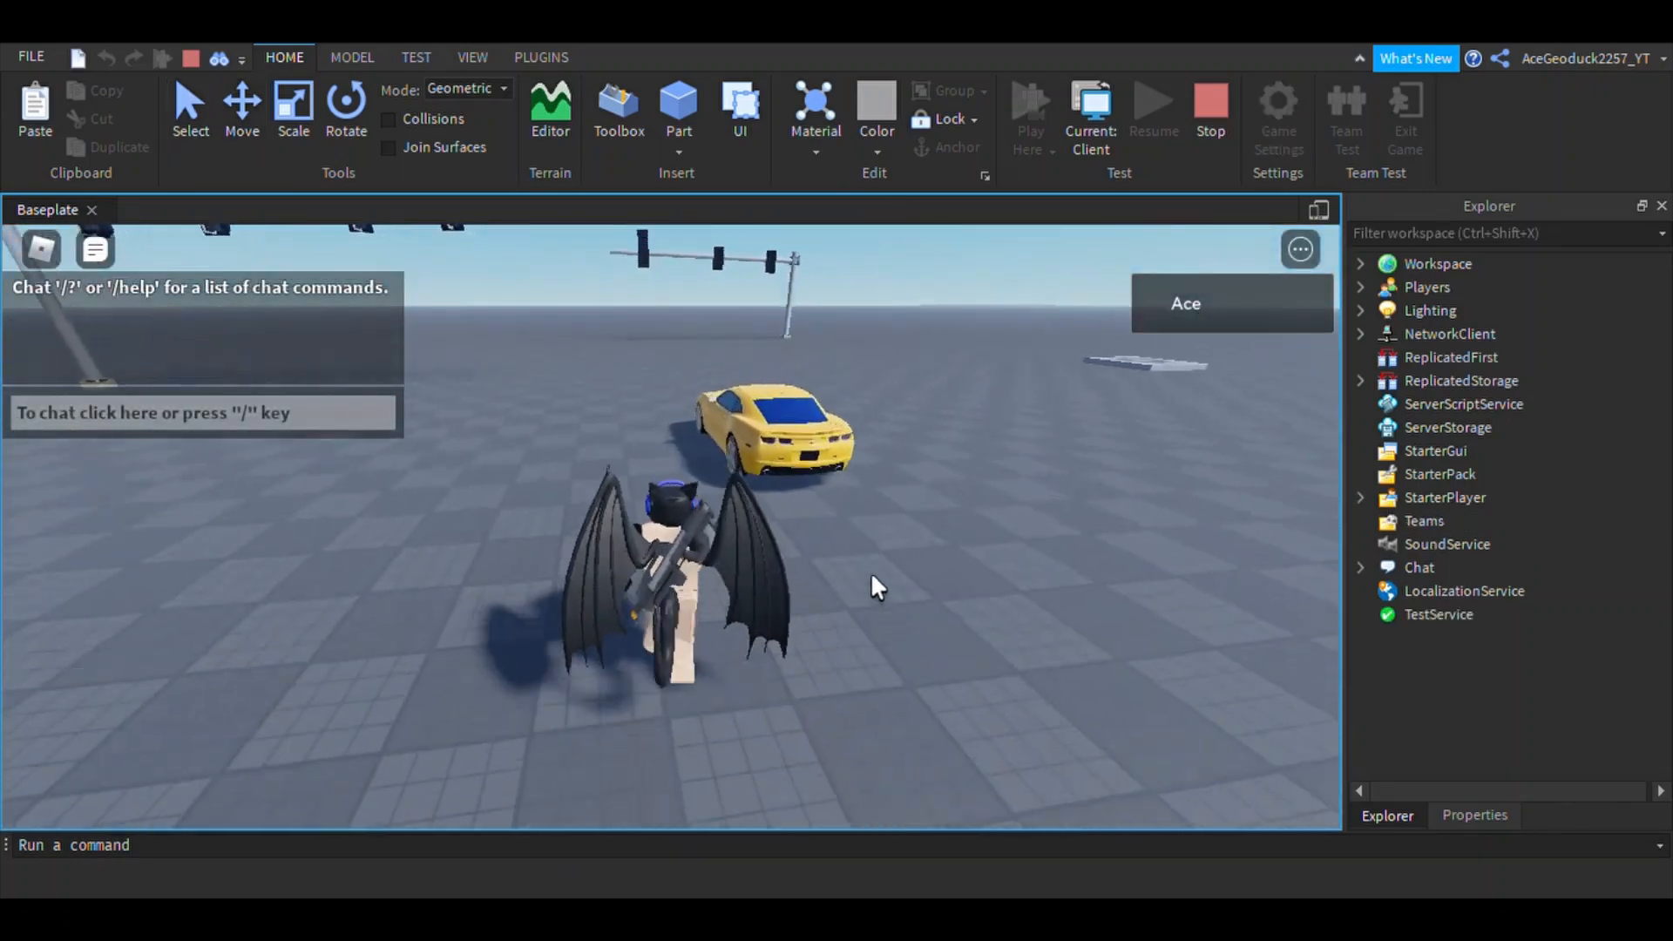
{"action": "key", "text": "w"}
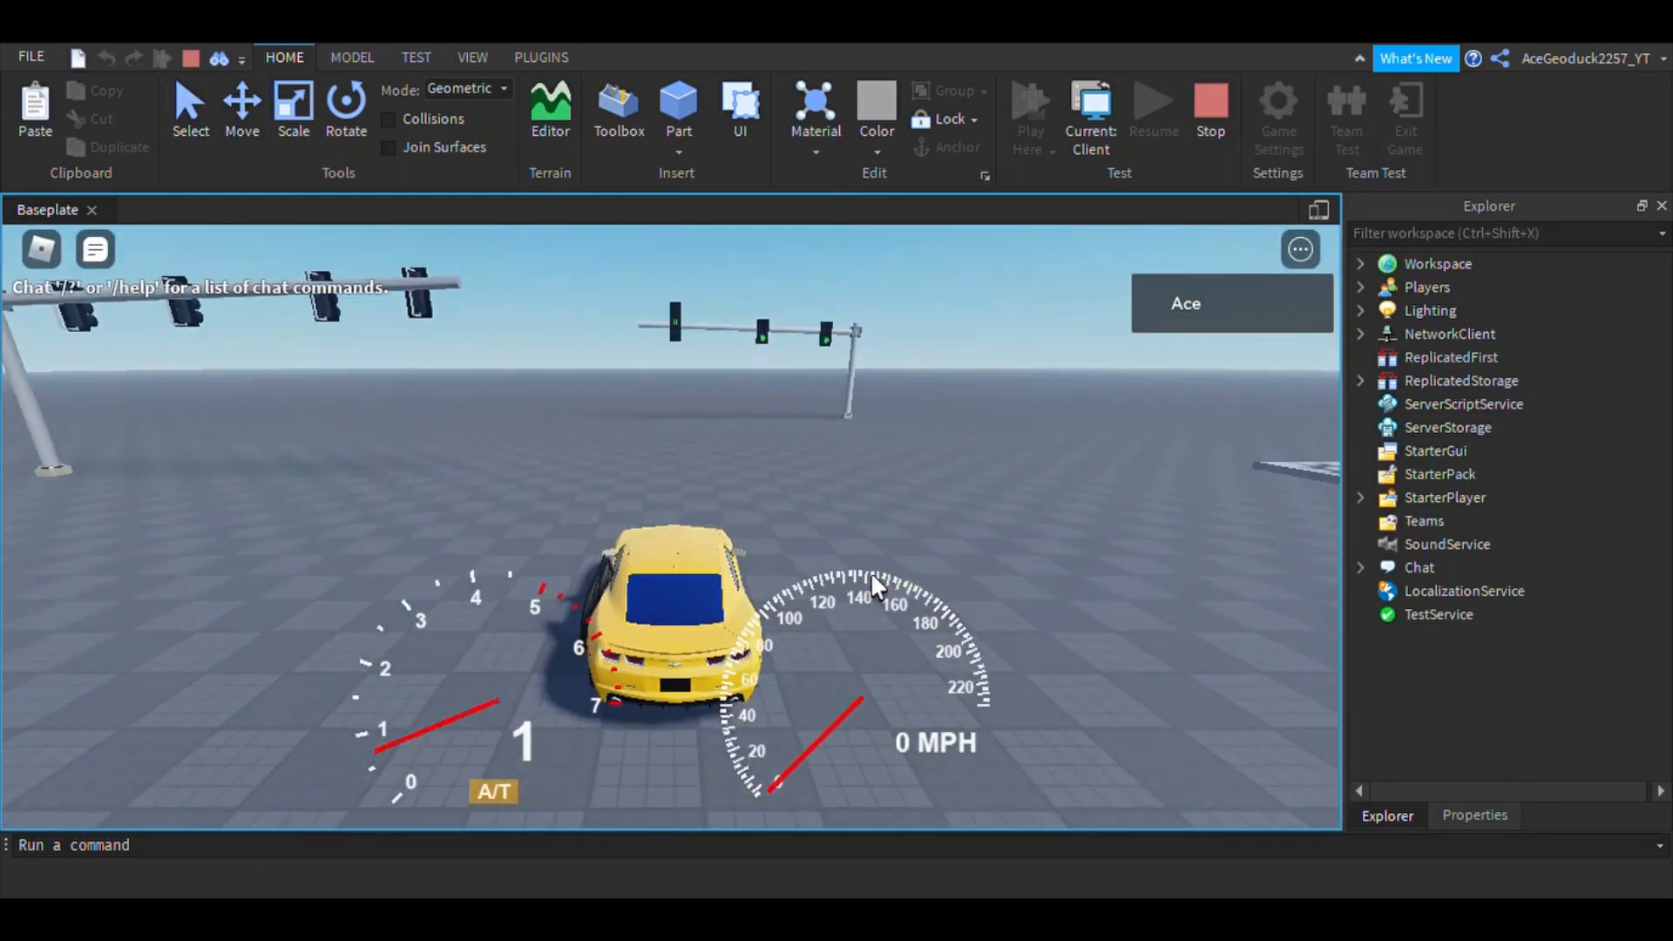
{"action": "right_click_drag", "start_coordinate": [819, 461], "coordinate": [817, 460]}
{"action": "key", "text": "w"}
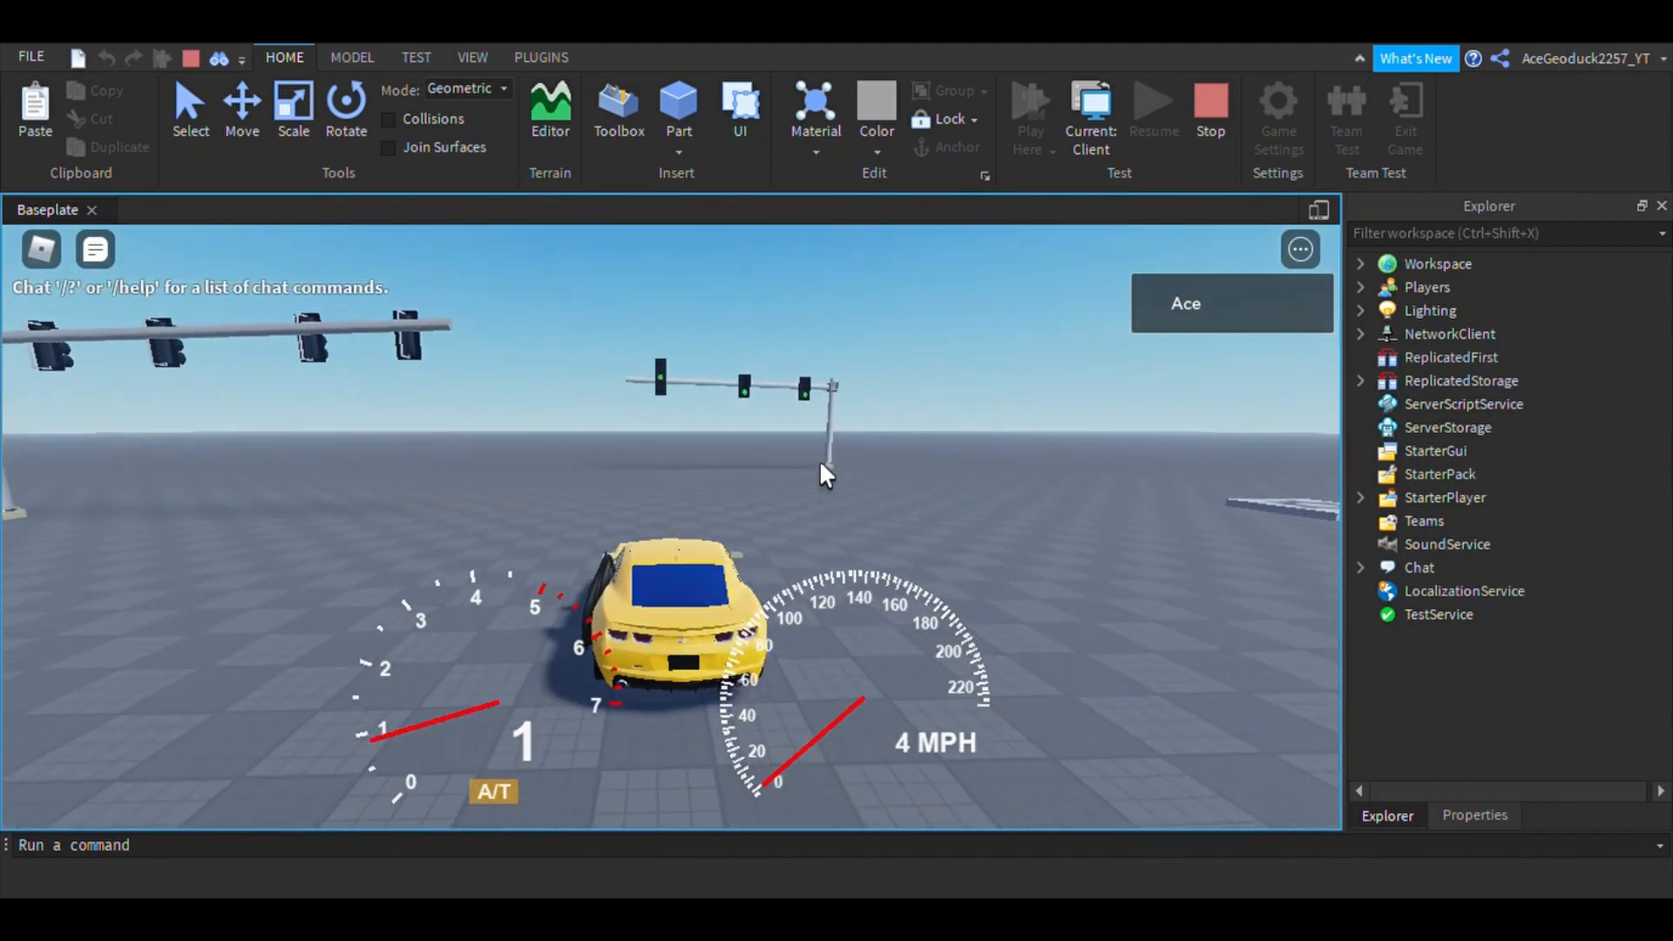
{"action": "key", "text": "s"}
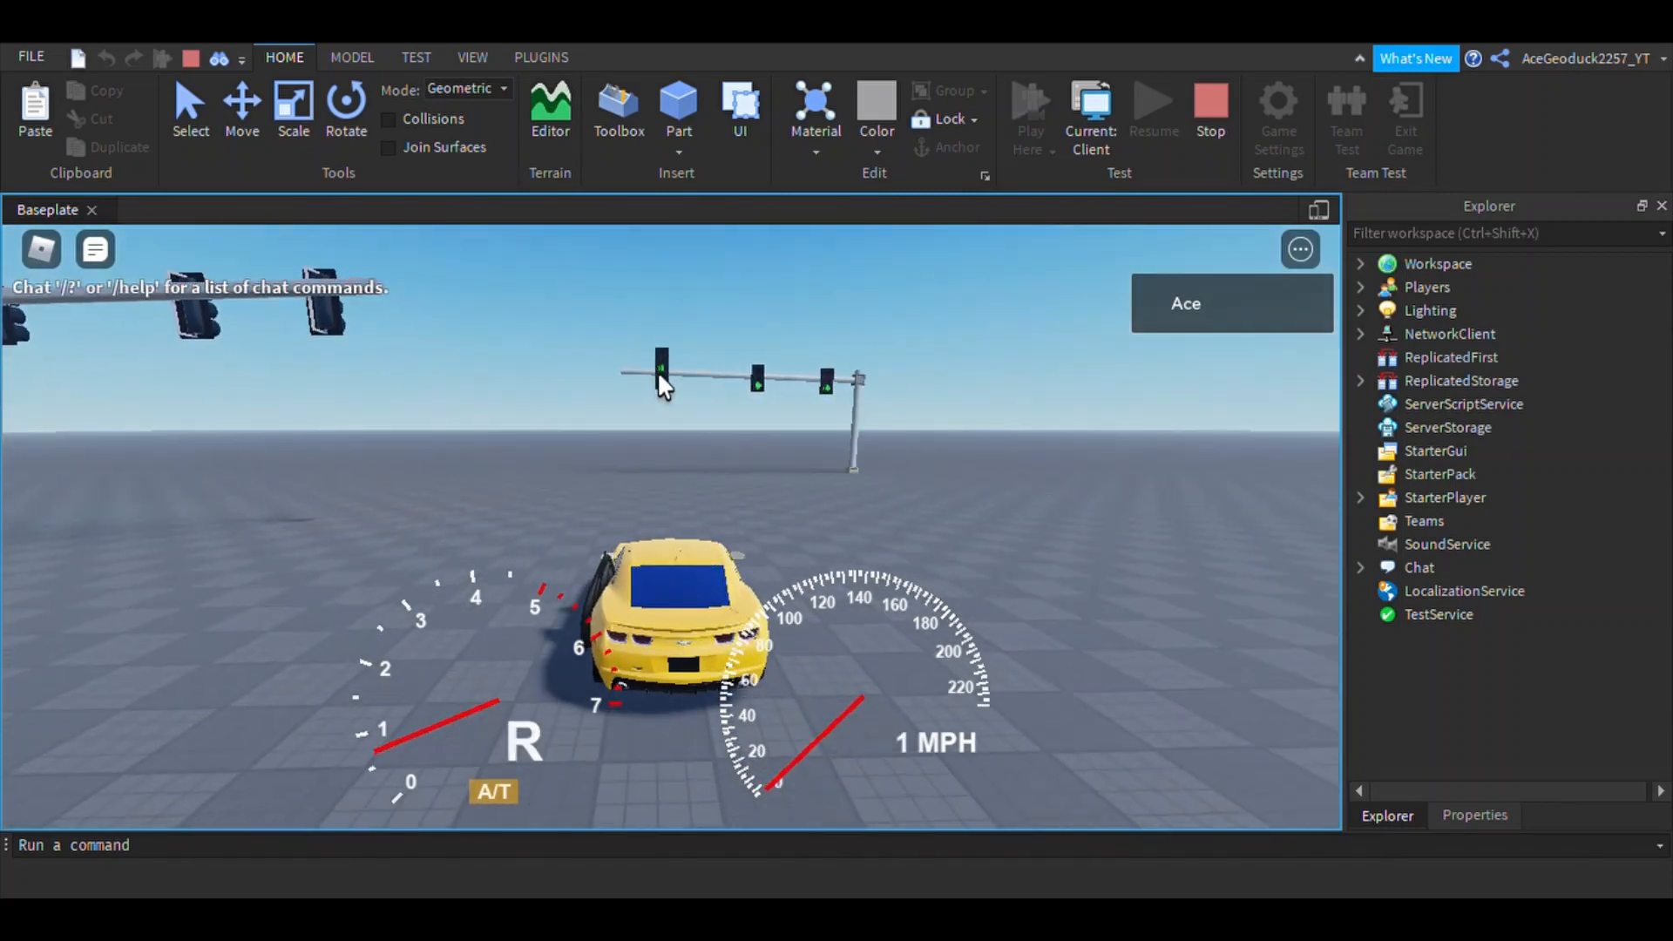
Step: Observe how the signals on both mast arms respond to the waiting car, from behind it and from the opposite approach
{"action": "right_click_drag", "start_coordinate": [771, 435], "coordinate": [771, 435]}
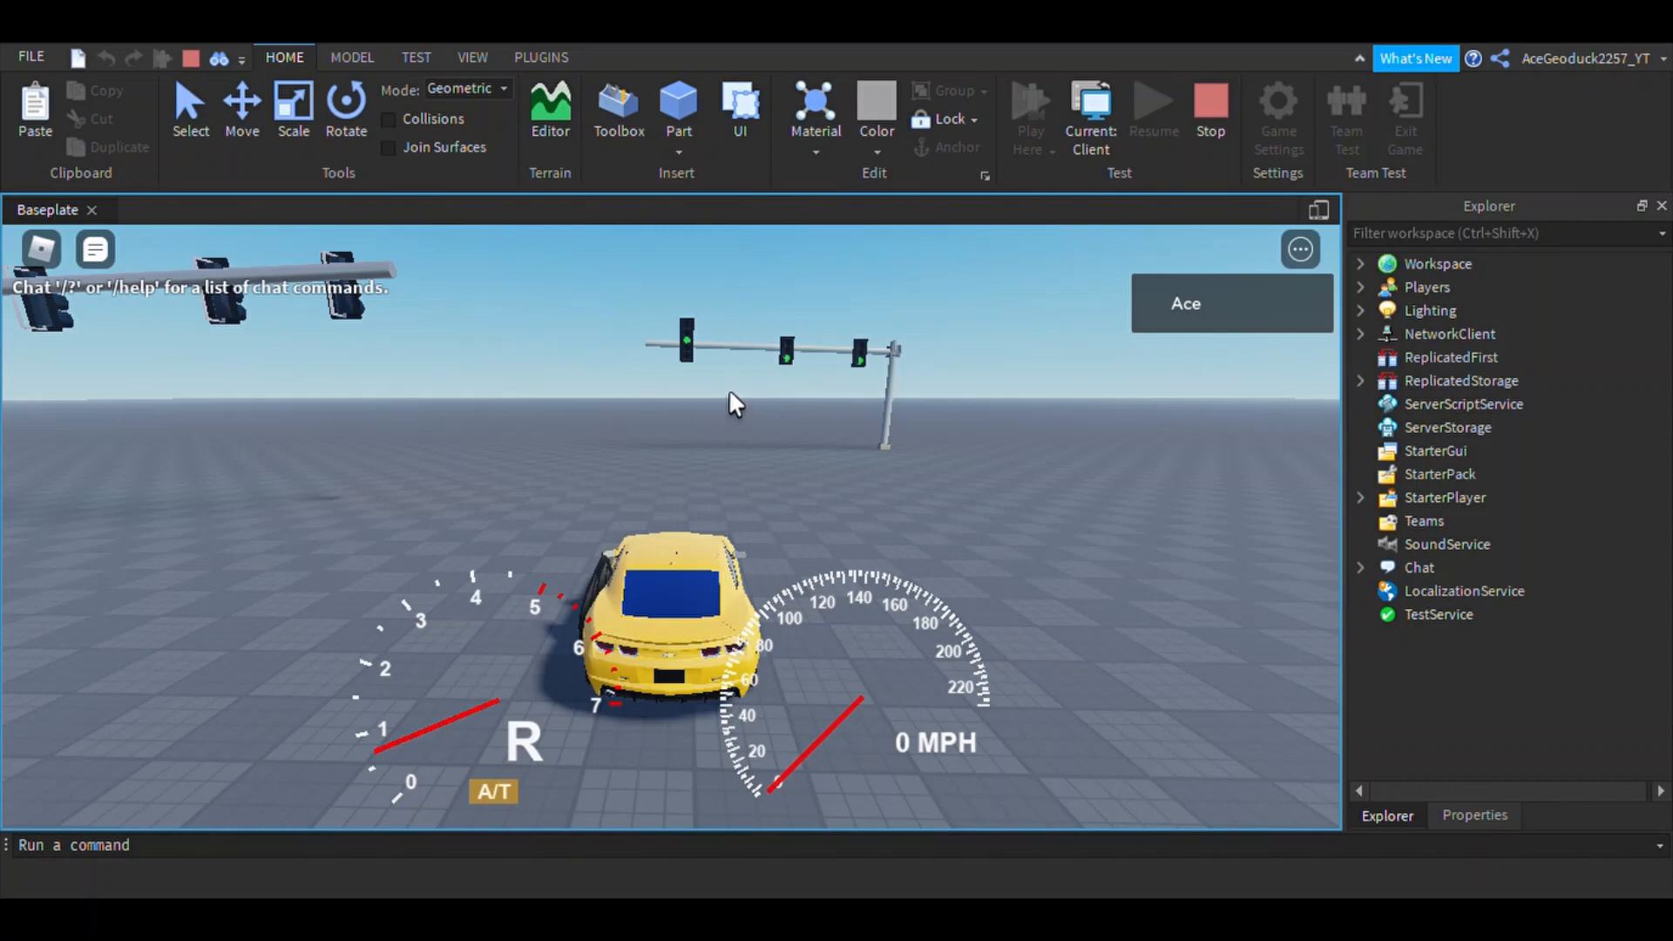
{"action": "right_click_drag", "start_coordinate": [796, 420], "coordinate": [798, 420]}
{"action": "scroll", "coordinate": [598, 436], "scroll_direction": "down", "scroll_amount": 3}
{"action": "right_click_drag", "start_coordinate": [859, 472], "coordinate": [833, 475]}
{"action": "scroll", "coordinate": [833, 473], "scroll_direction": "down", "scroll_amount": 1}
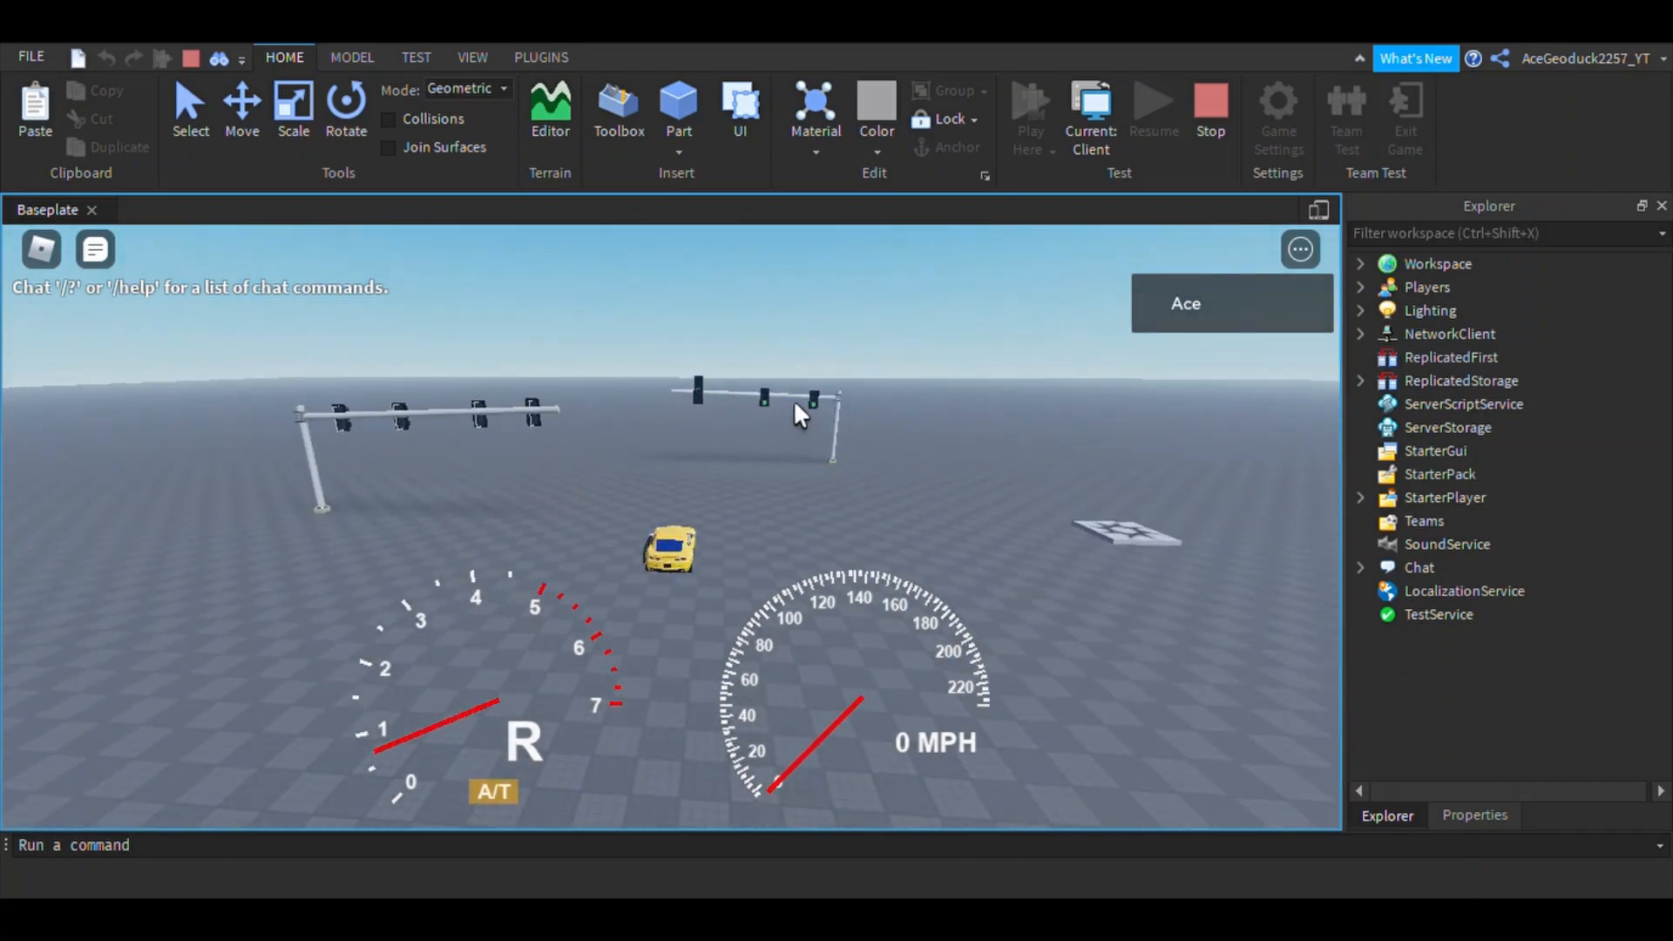
{"action": "right_click_drag", "start_coordinate": [645, 462], "coordinate": [644, 460]}
{"action": "scroll", "coordinate": [645, 458], "scroll_direction": "up", "scroll_amount": 3}
{"action": "scroll", "coordinate": [645, 458], "scroll_direction": "down", "scroll_amount": 4}
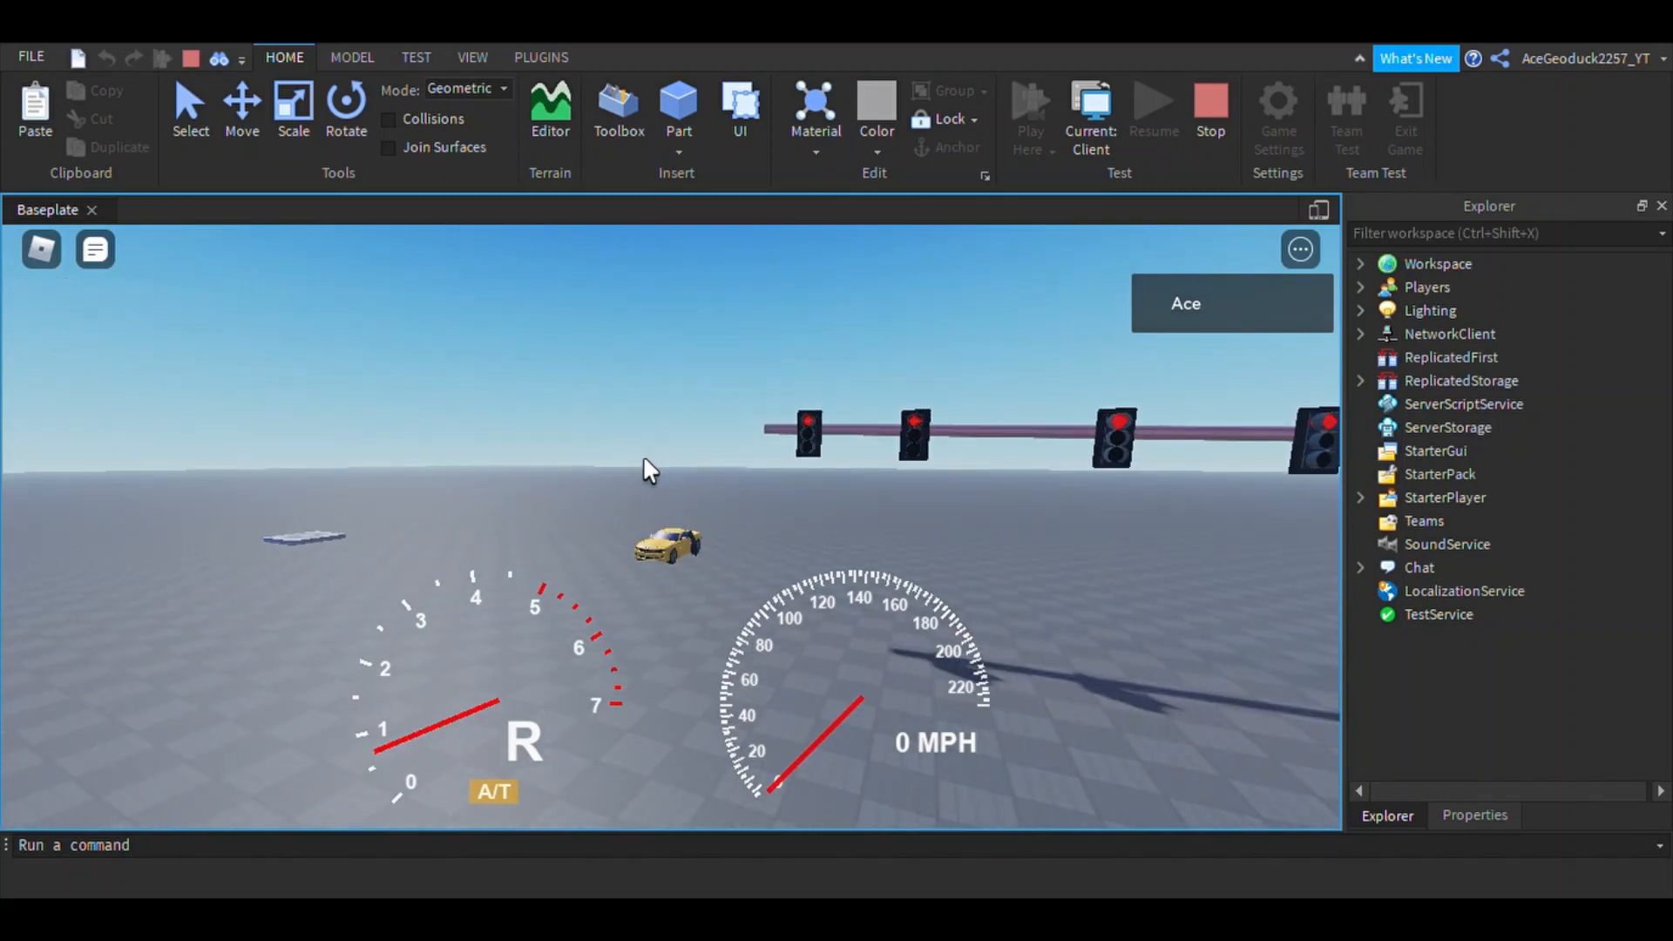
{"action": "right_click_drag", "start_coordinate": [645, 460], "coordinate": [645, 460]}
{"action": "scroll", "coordinate": [645, 461], "scroll_direction": "up", "scroll_amount": 3}
{"action": "scroll", "coordinate": [645, 460], "scroll_direction": "down", "scroll_amount": 2}
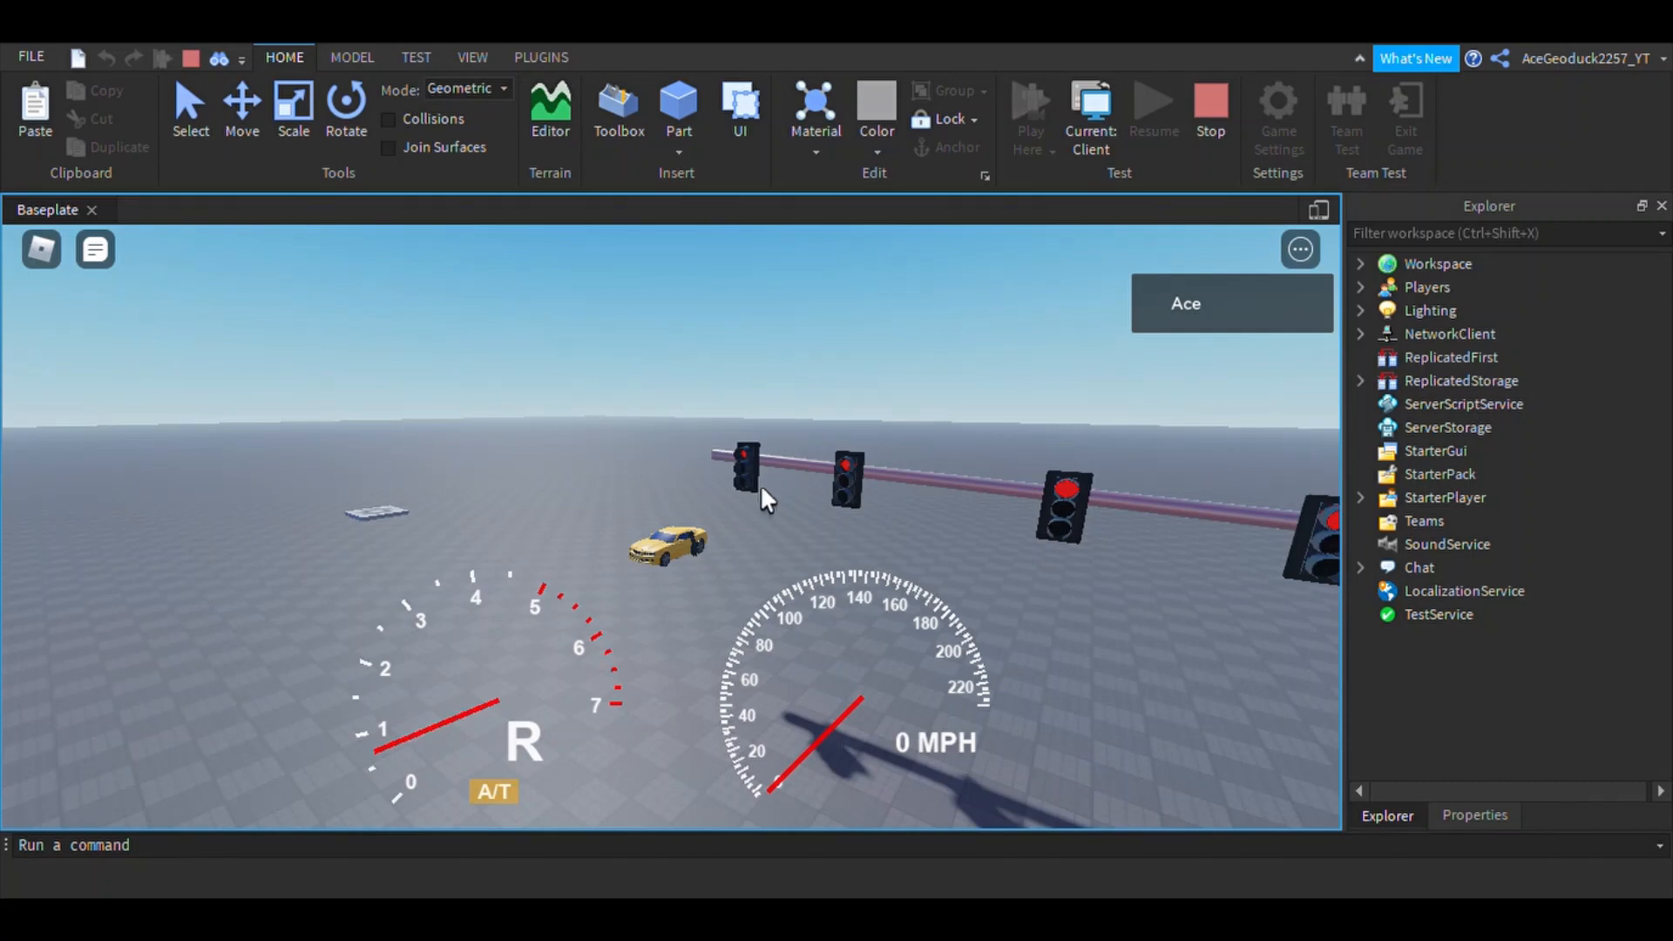
{"action": "right_click_drag", "start_coordinate": [902, 507], "coordinate": [902, 507]}
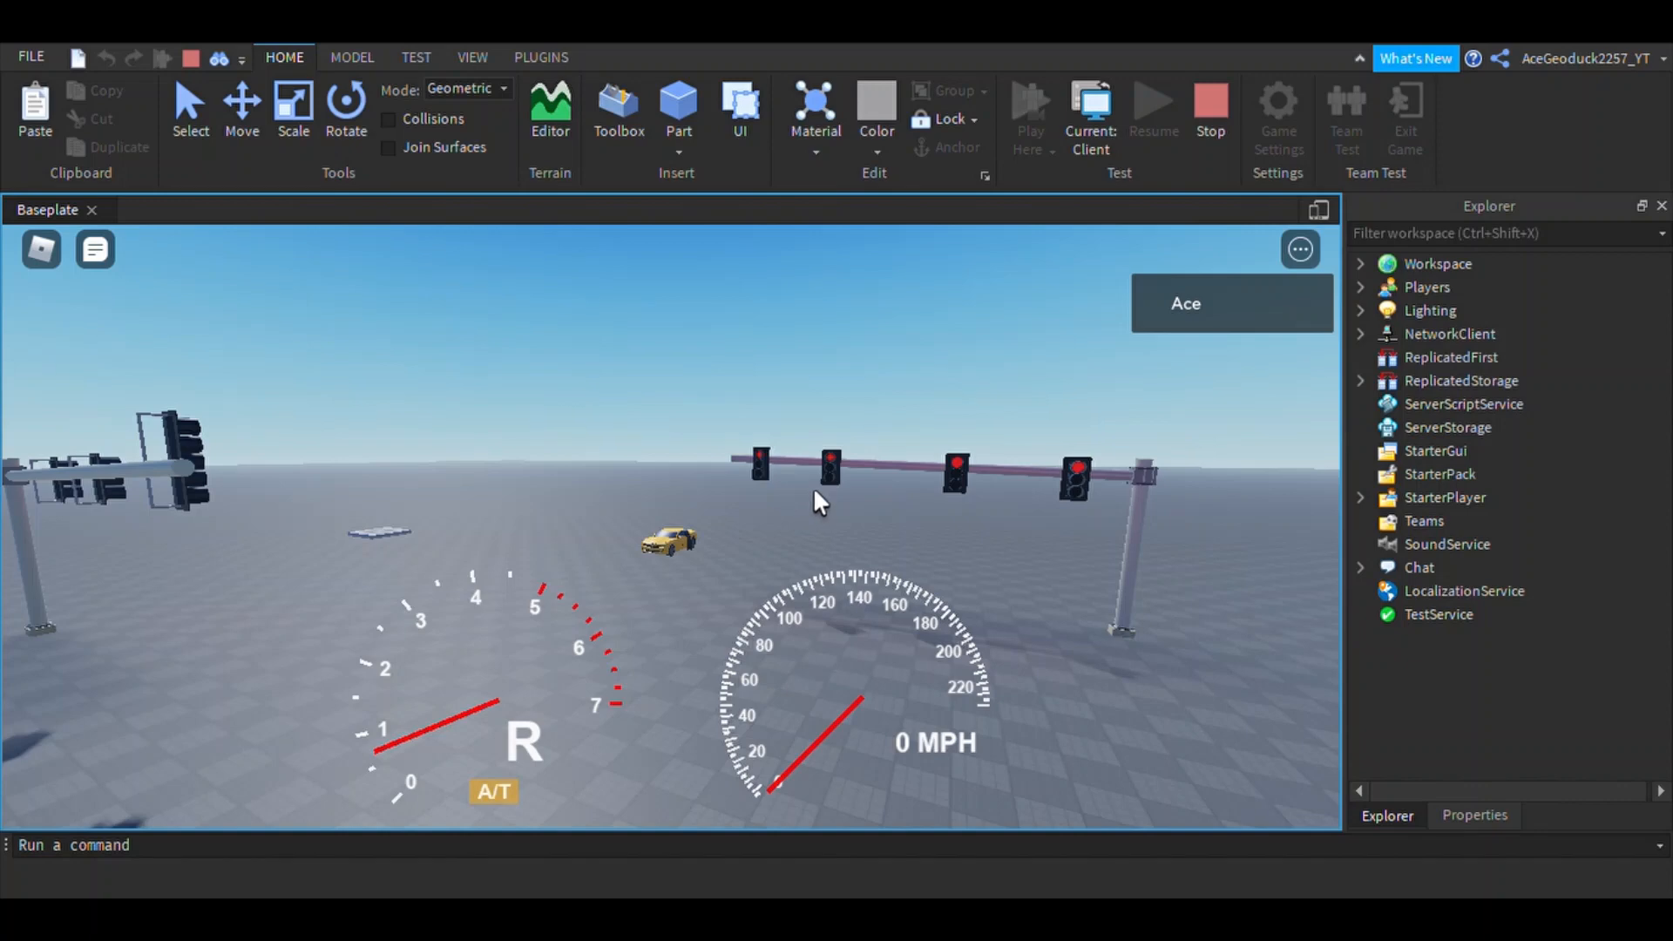
{"action": "right_click_drag", "start_coordinate": [800, 521], "coordinate": [800, 521]}
{"action": "scroll", "coordinate": [800, 521], "scroll_direction": "up", "scroll_amount": 8}
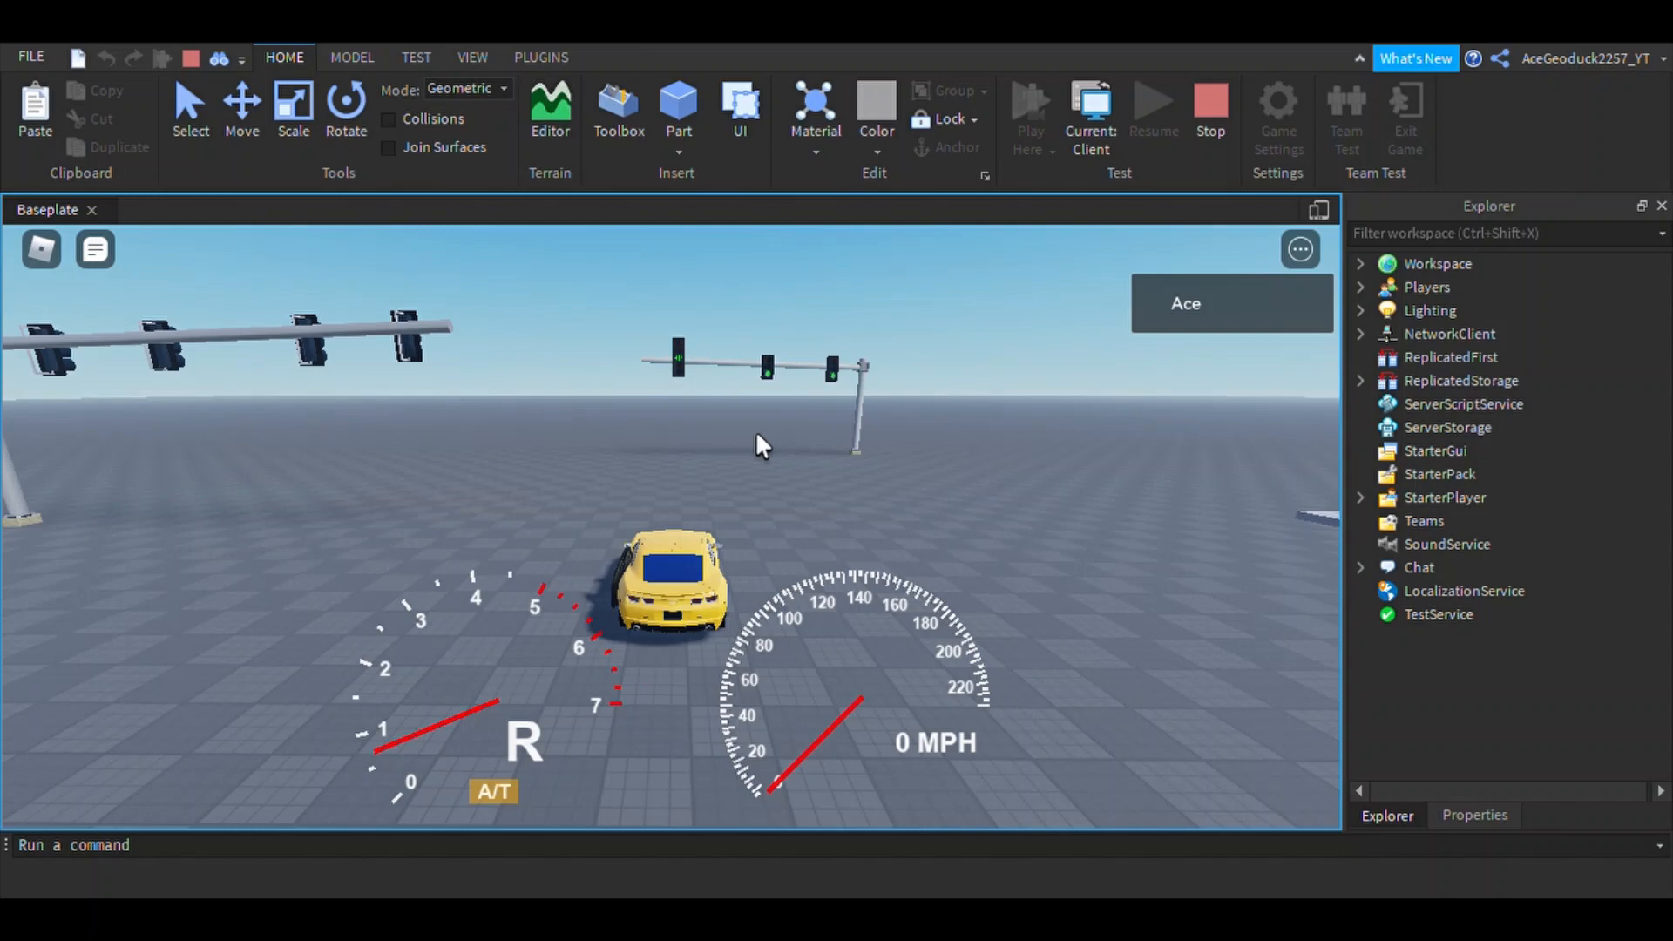
Step: Nudge the Camaro forward, then brake it to a stop facing the mast-arm signals
{"action": "right_click_drag", "start_coordinate": [850, 520], "coordinate": [850, 520]}
{"action": "scroll", "coordinate": [850, 520], "scroll_direction": "down", "scroll_amount": 7}
{"action": "scroll", "coordinate": [850, 520], "scroll_direction": "up", "scroll_amount": 5}
{"action": "key", "text": "w"}
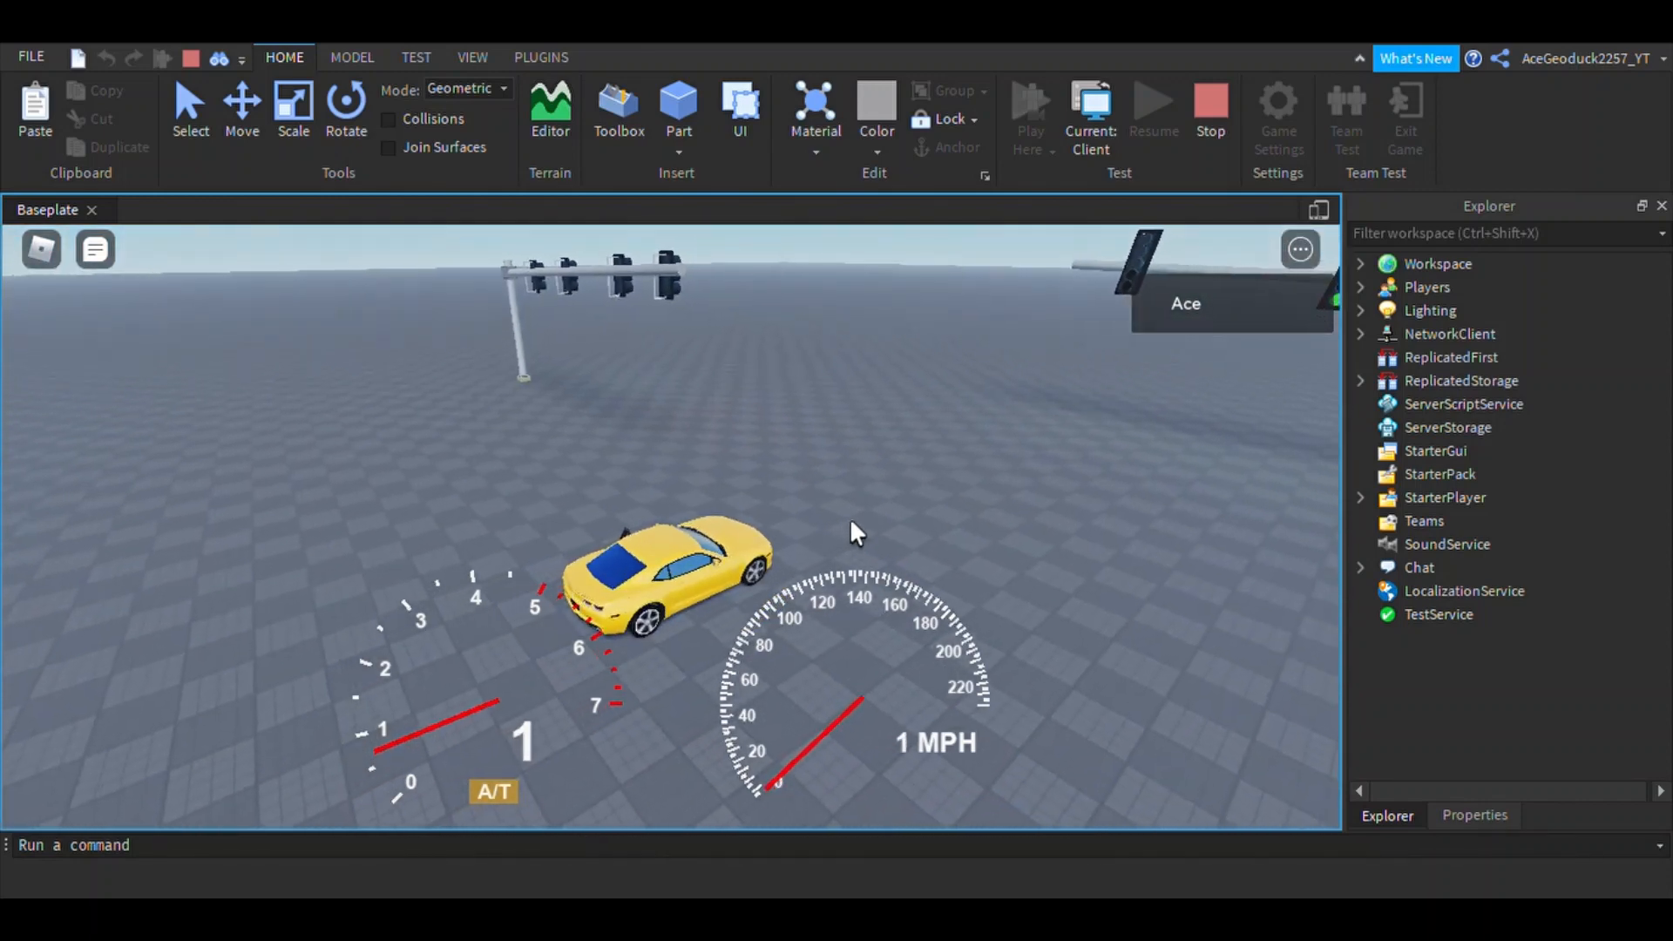
{"action": "key", "text": "s"}
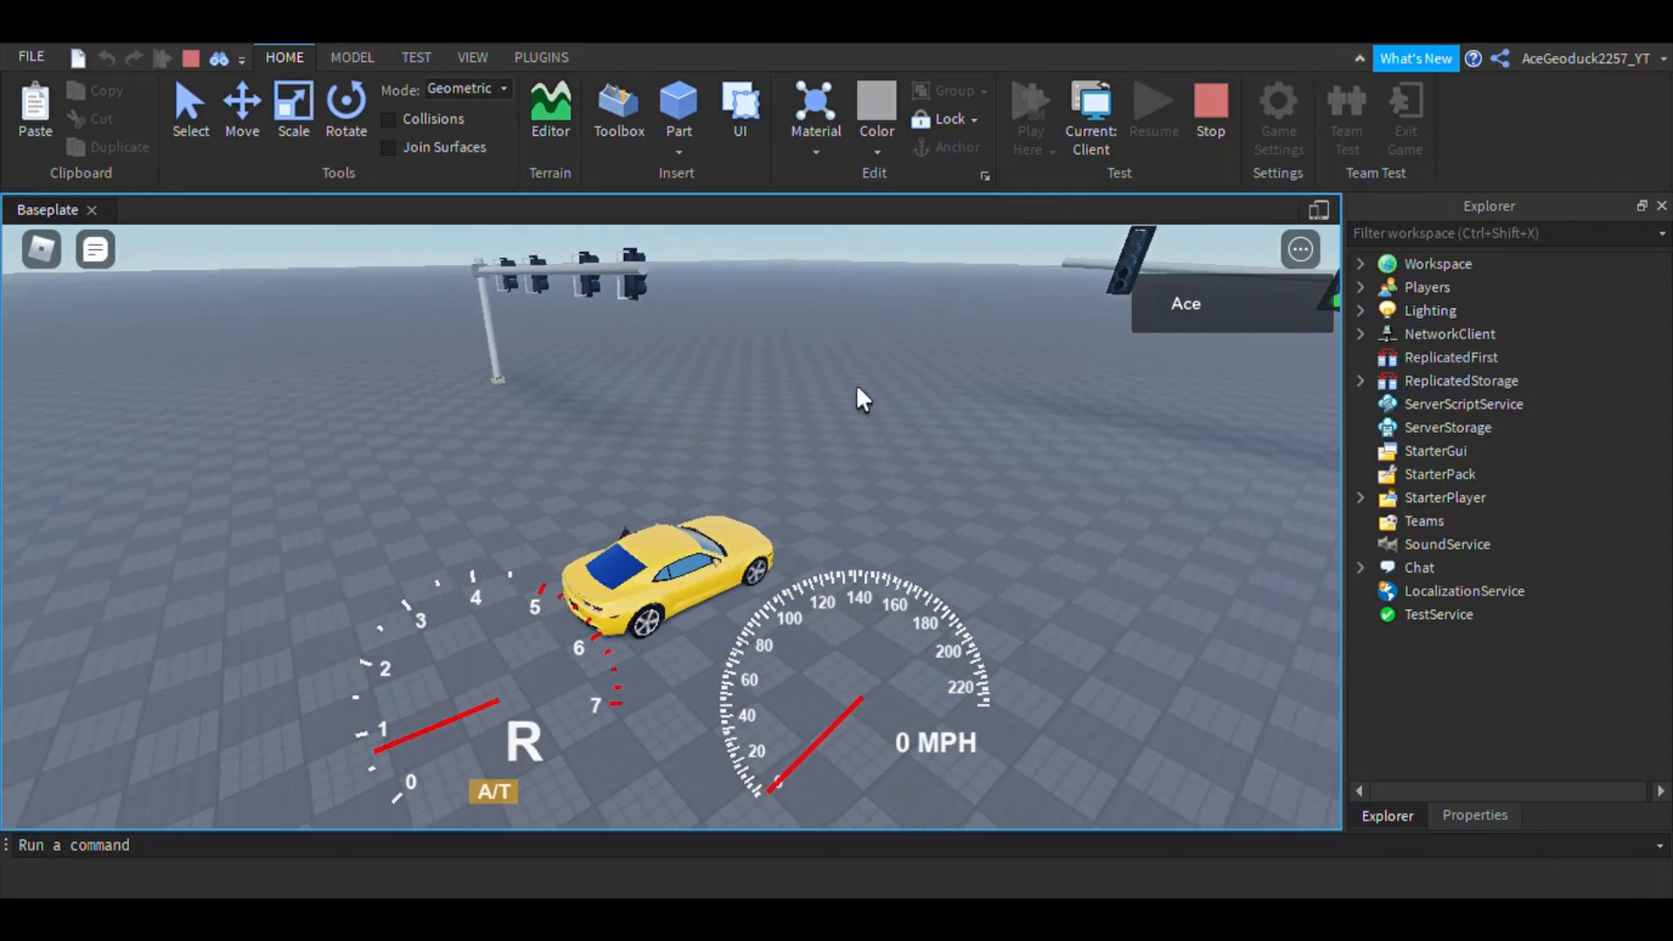
Step: Watch the signal phases on both mast arms while the Camaro waits, alternating between the opposite approach and the car's rear
{"action": "right_click_drag", "start_coordinate": [869, 410], "coordinate": [869, 411]}
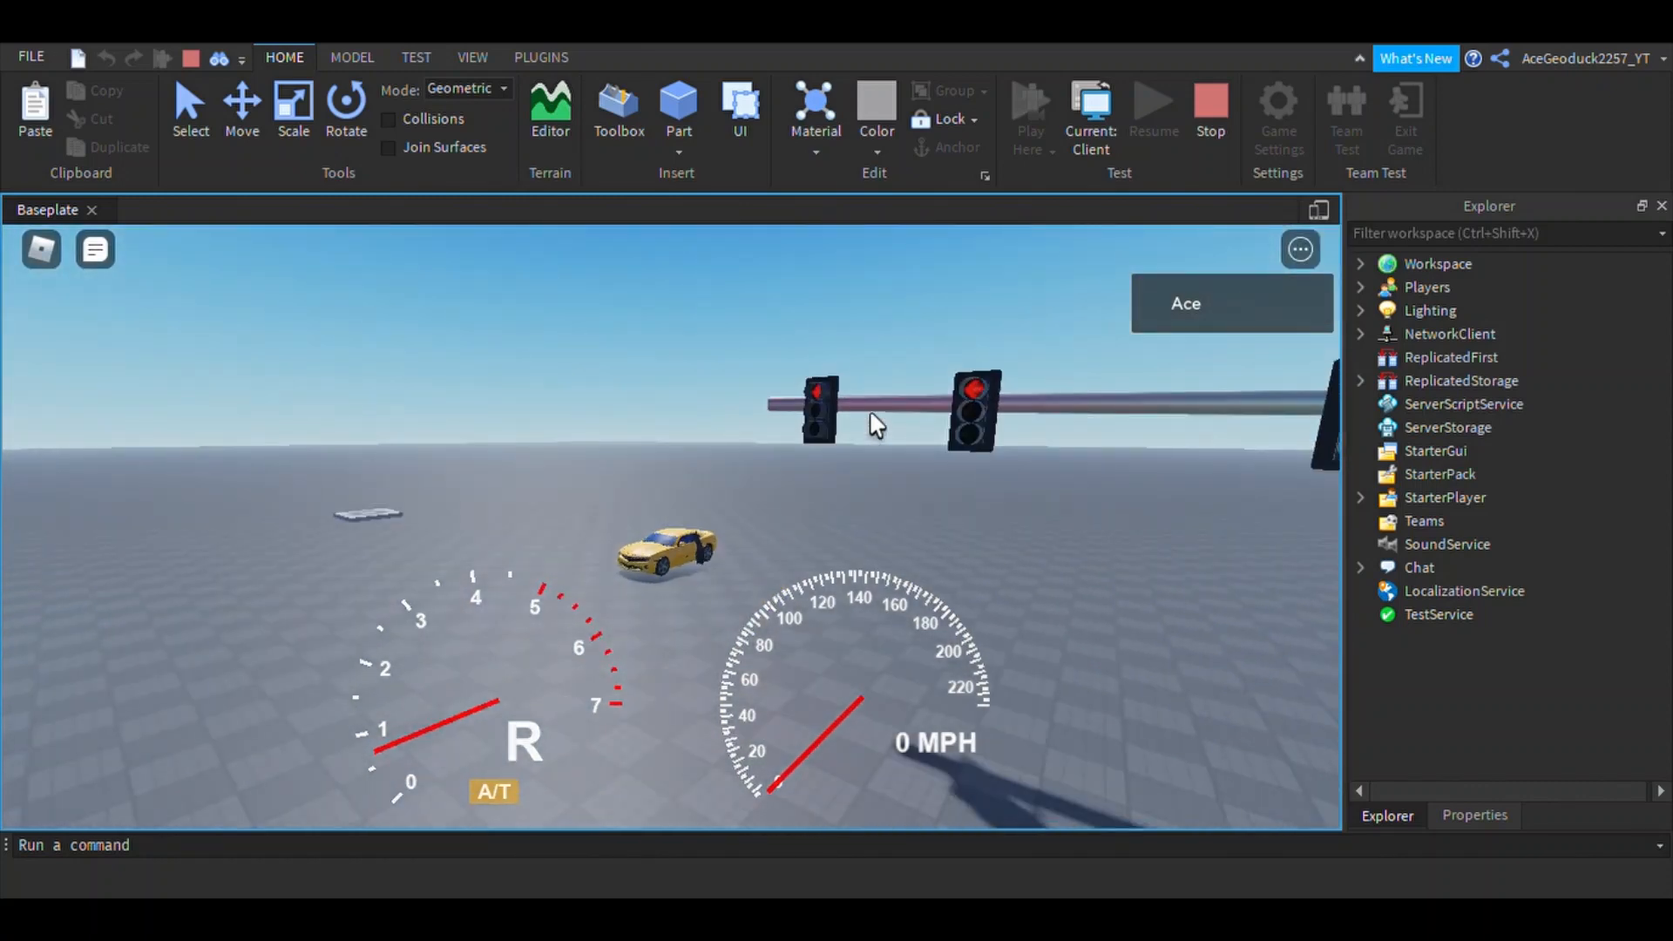
{"action": "scroll", "coordinate": [869, 411], "scroll_direction": "down", "scroll_amount": 2}
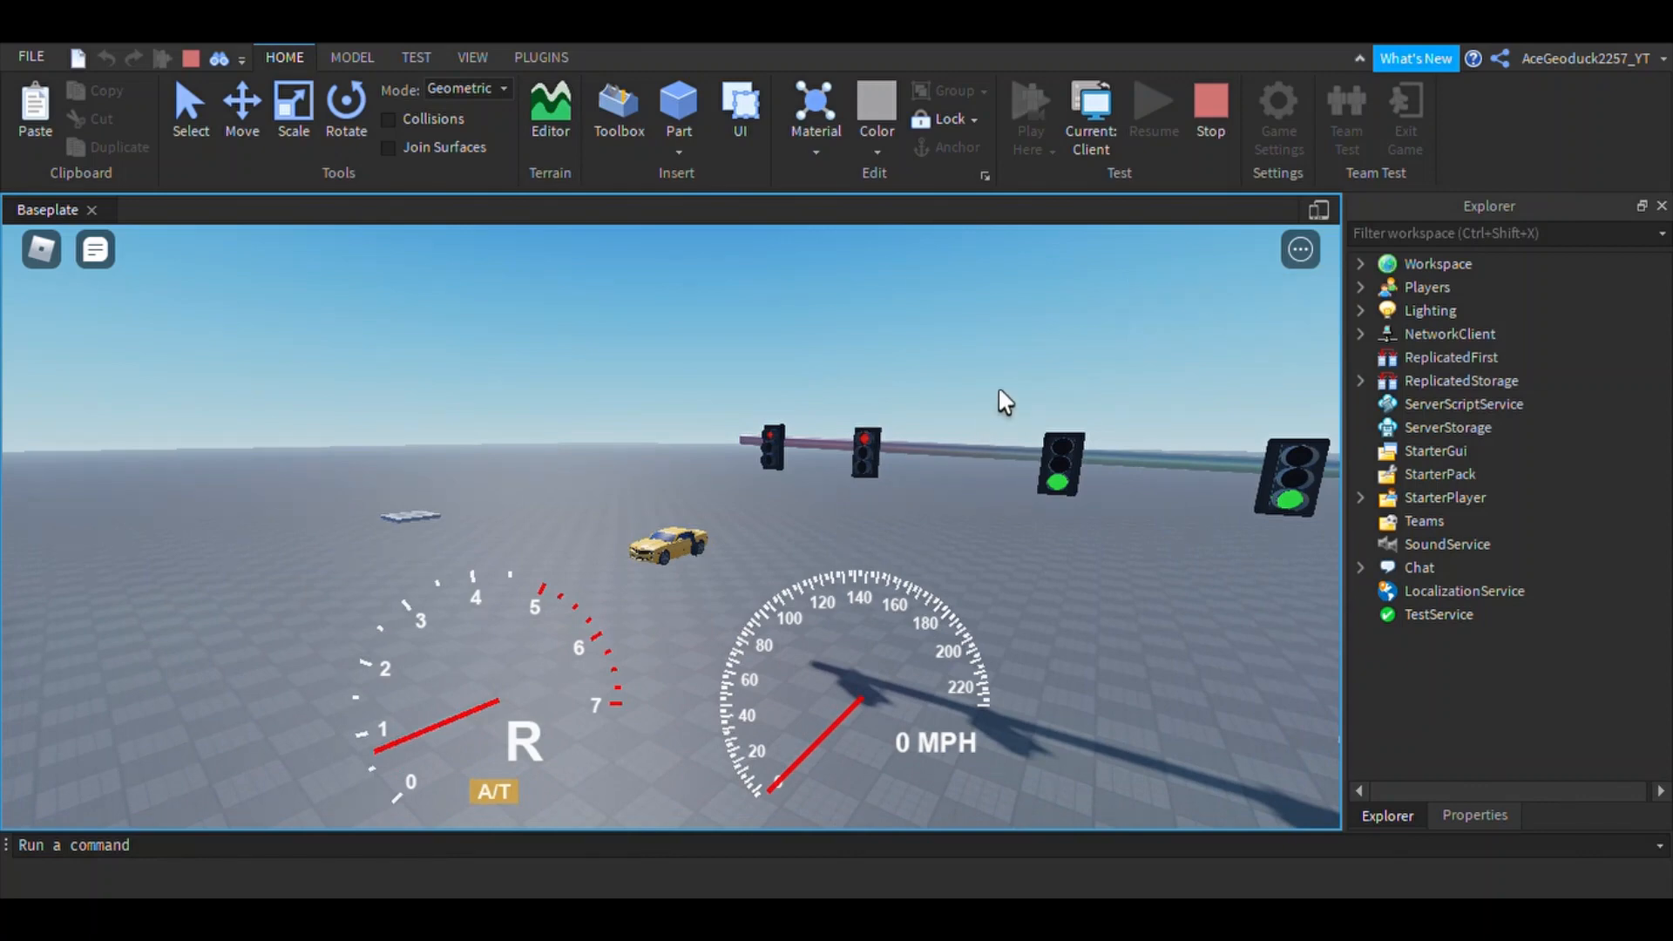
{"action": "right_click_drag", "start_coordinate": [890, 489], "coordinate": [890, 489]}
{"action": "scroll", "coordinate": [891, 489], "scroll_direction": "up", "scroll_amount": 2}
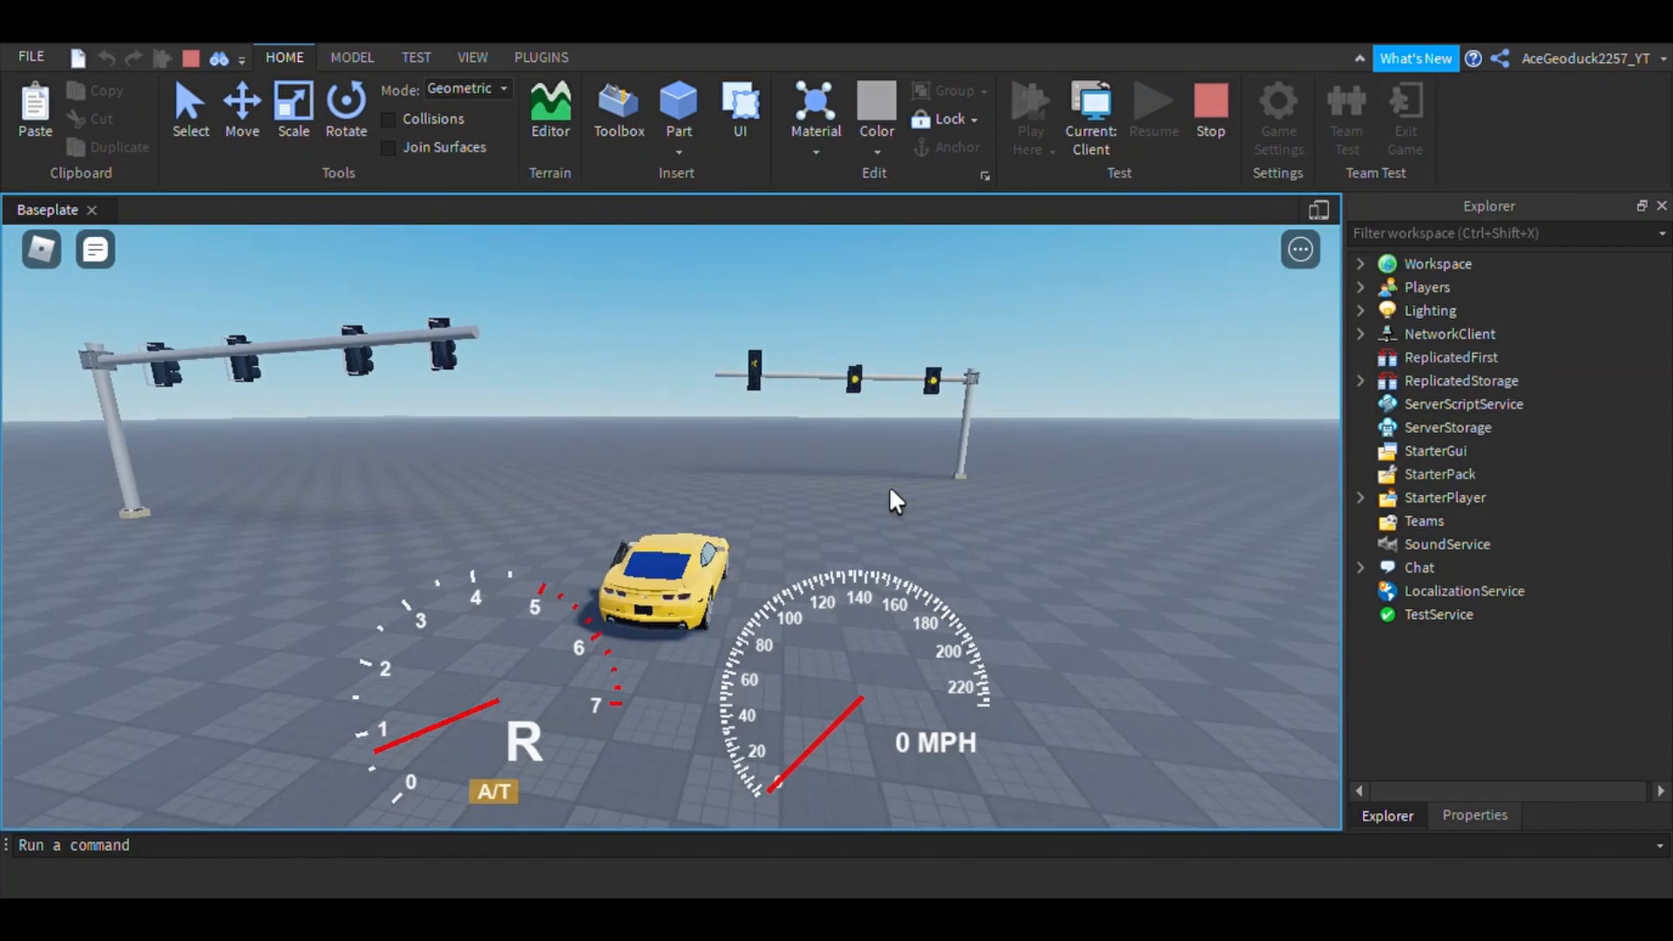
{"action": "right_click_drag", "start_coordinate": [890, 489], "coordinate": [893, 490]}
{"action": "scroll", "coordinate": [890, 489], "scroll_direction": "down", "scroll_amount": 2}
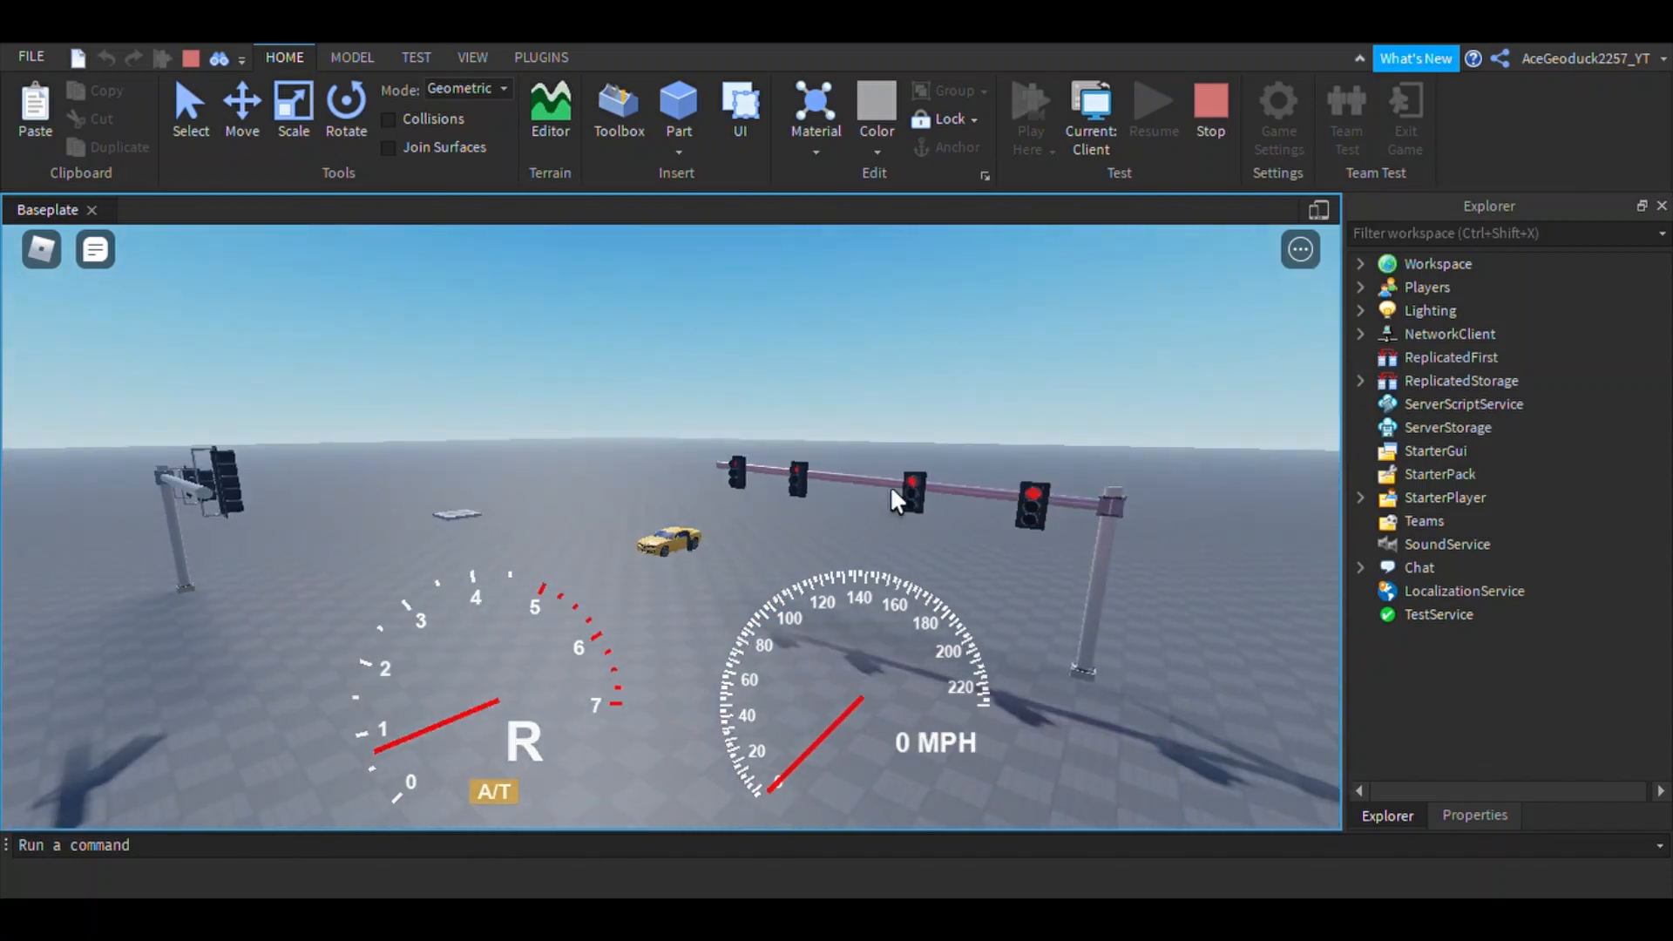
{"action": "scroll", "coordinate": [873, 528], "scroll_direction": "up", "scroll_amount": 3}
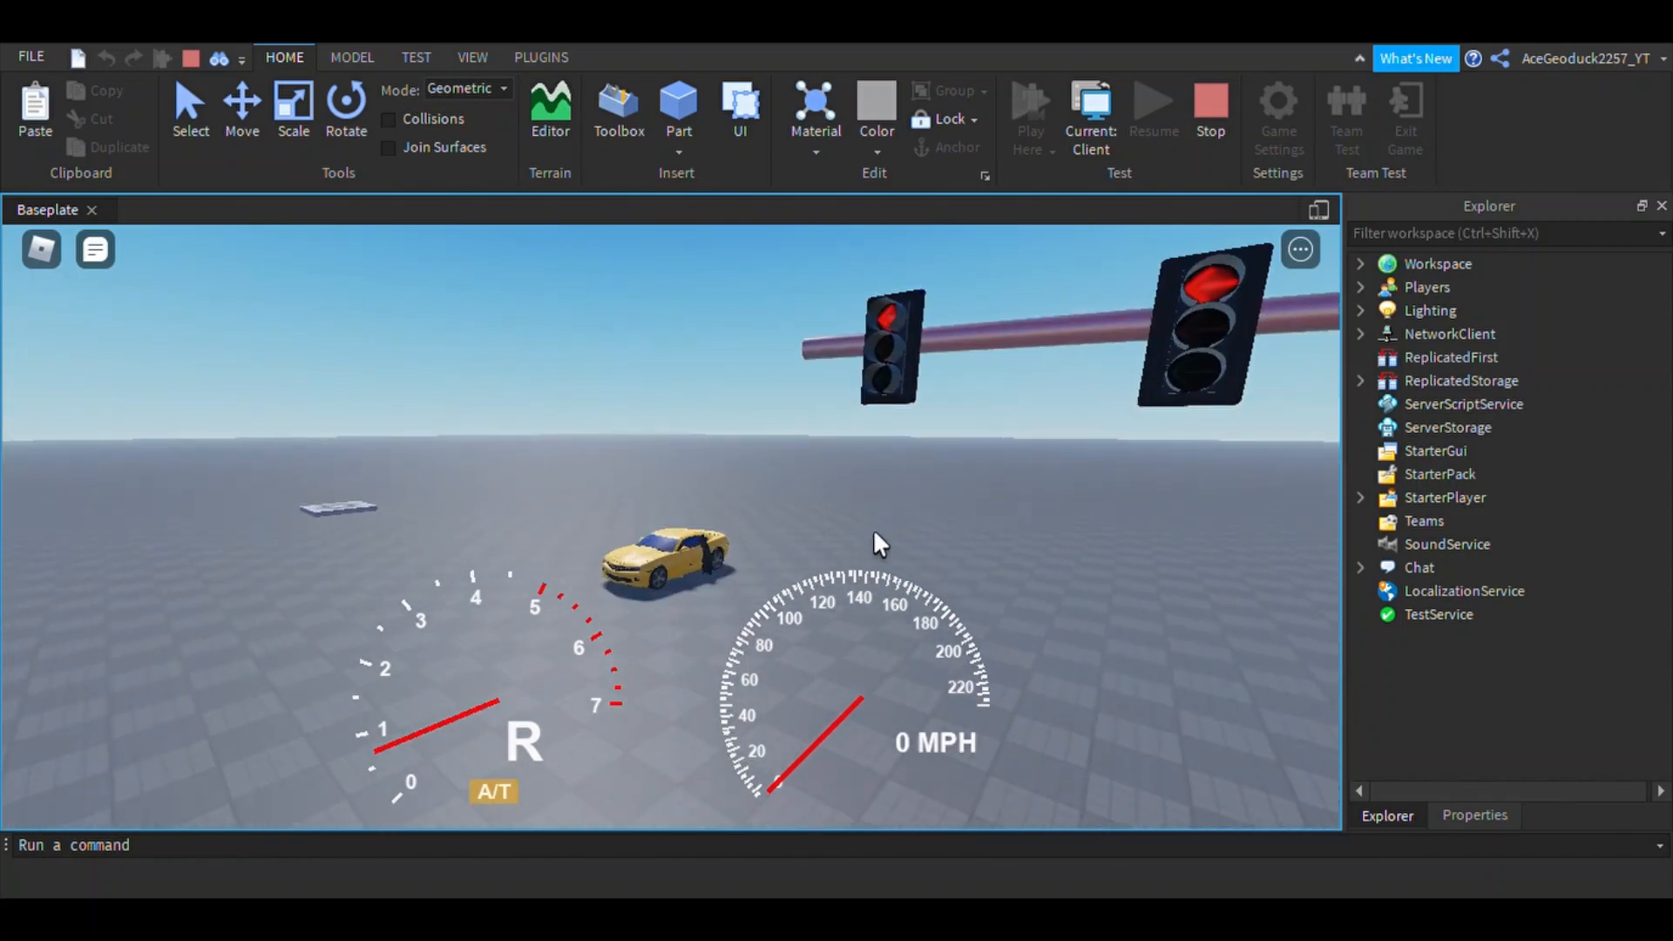
{"action": "right_click_drag", "start_coordinate": [873, 528], "coordinate": [873, 528]}
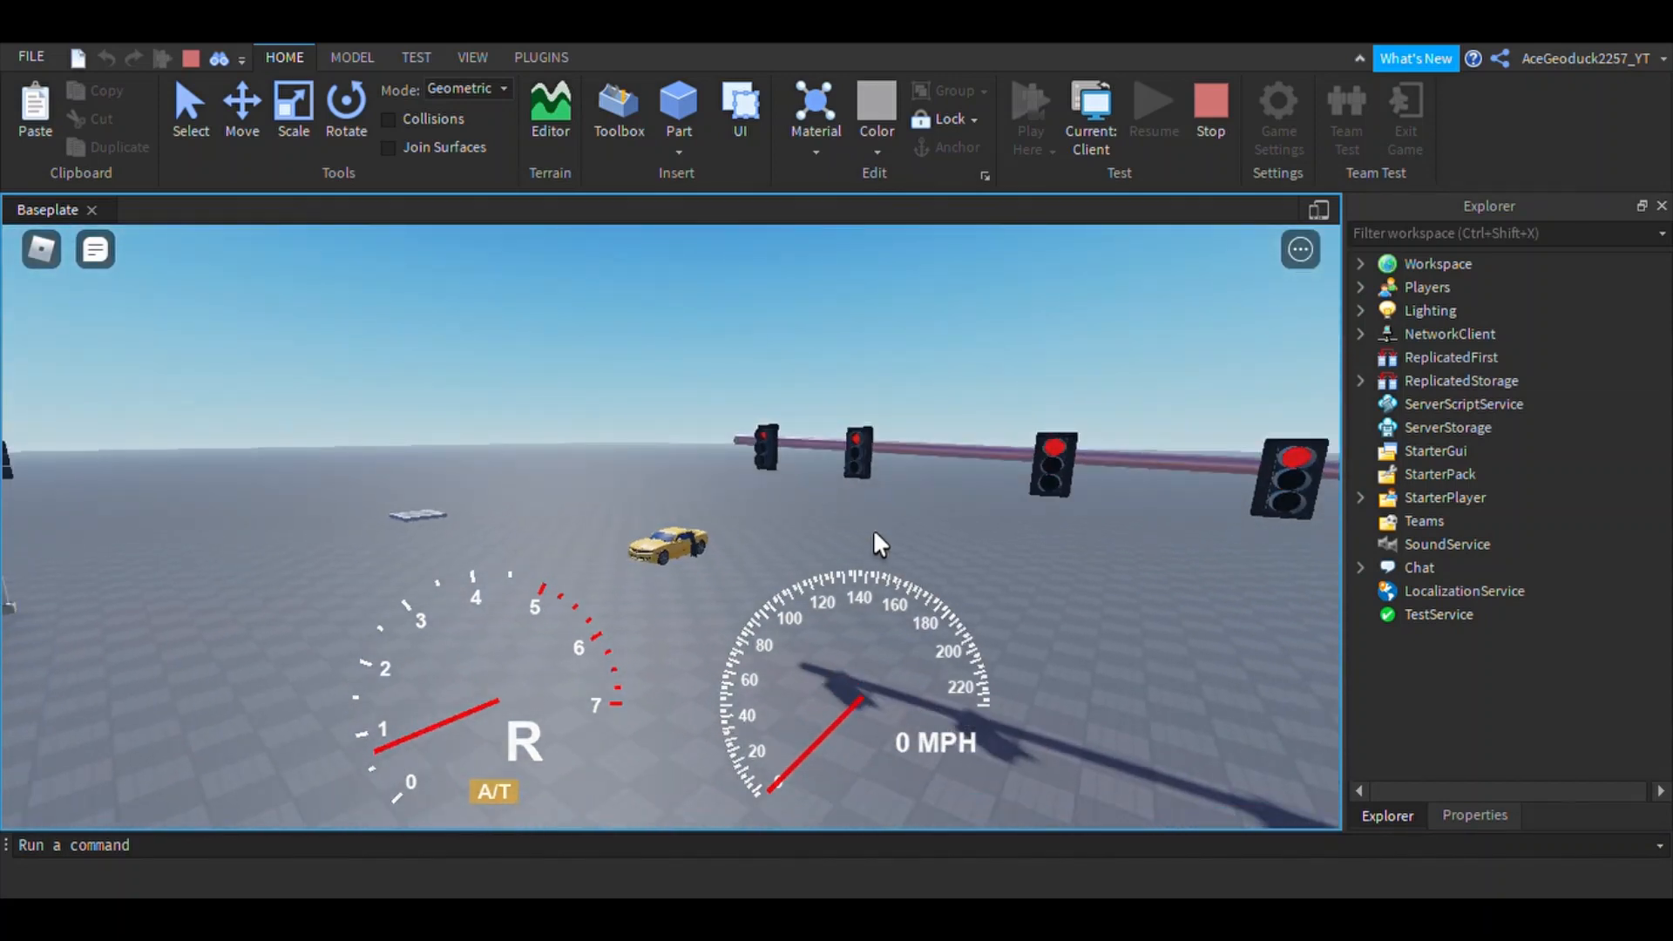
{"action": "right_click_drag", "start_coordinate": [873, 528], "coordinate": [873, 528]}
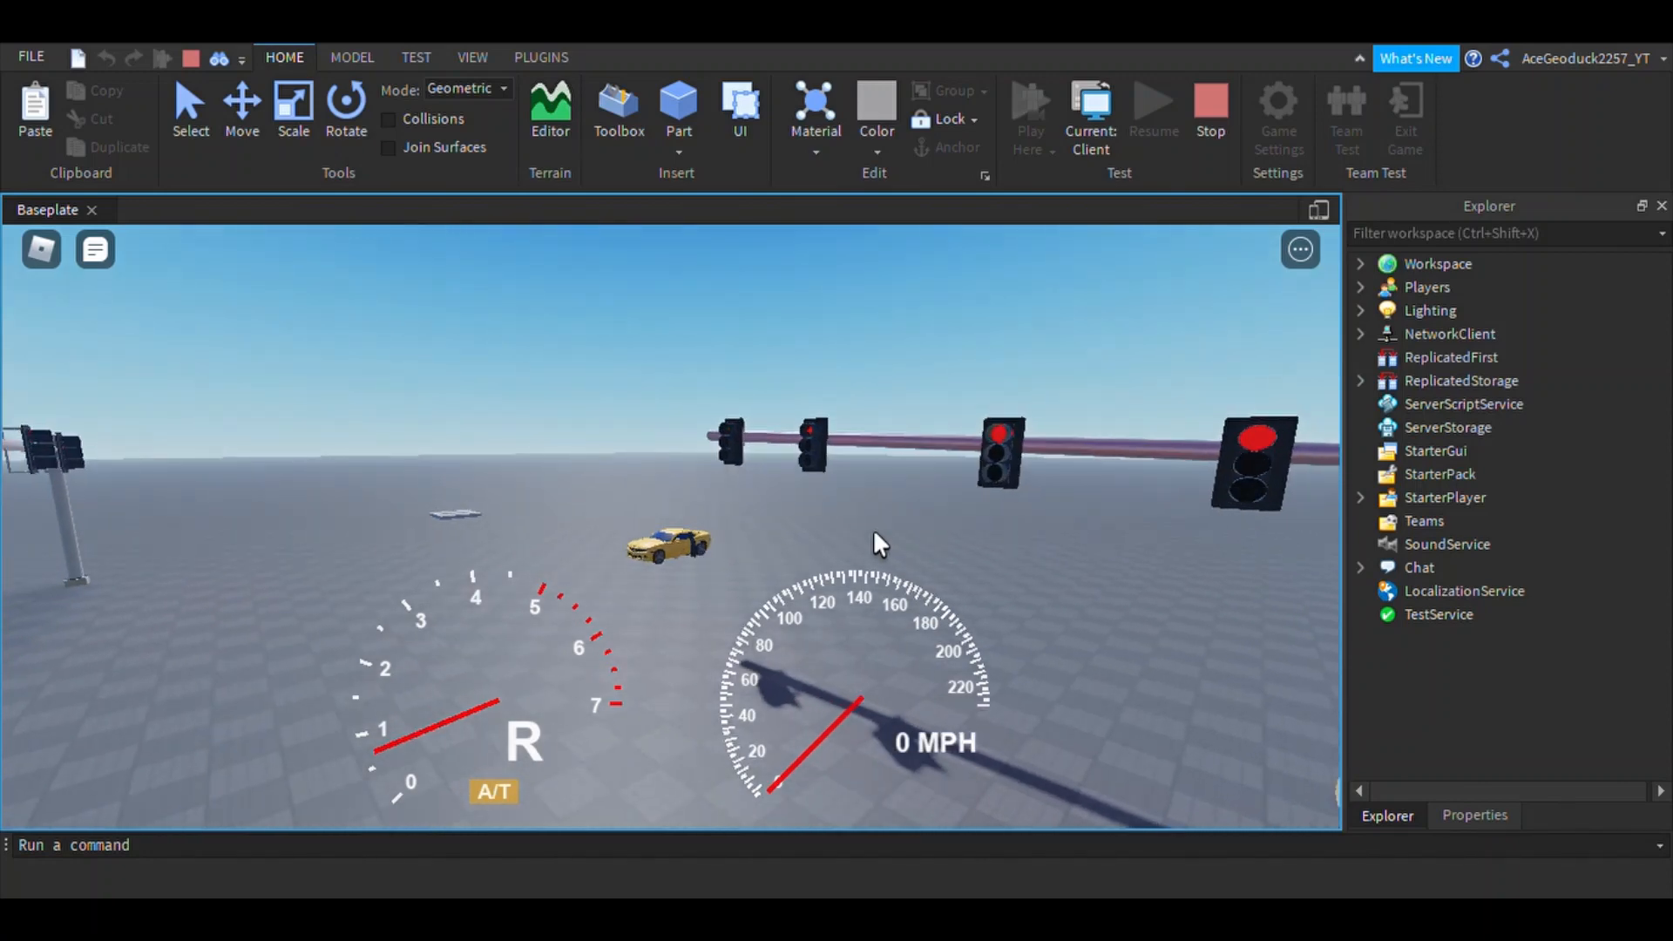
{"action": "right_click_drag", "start_coordinate": [874, 533], "coordinate": [874, 533]}
{"action": "scroll", "coordinate": [874, 534], "scroll_direction": "up", "scroll_amount": 3}
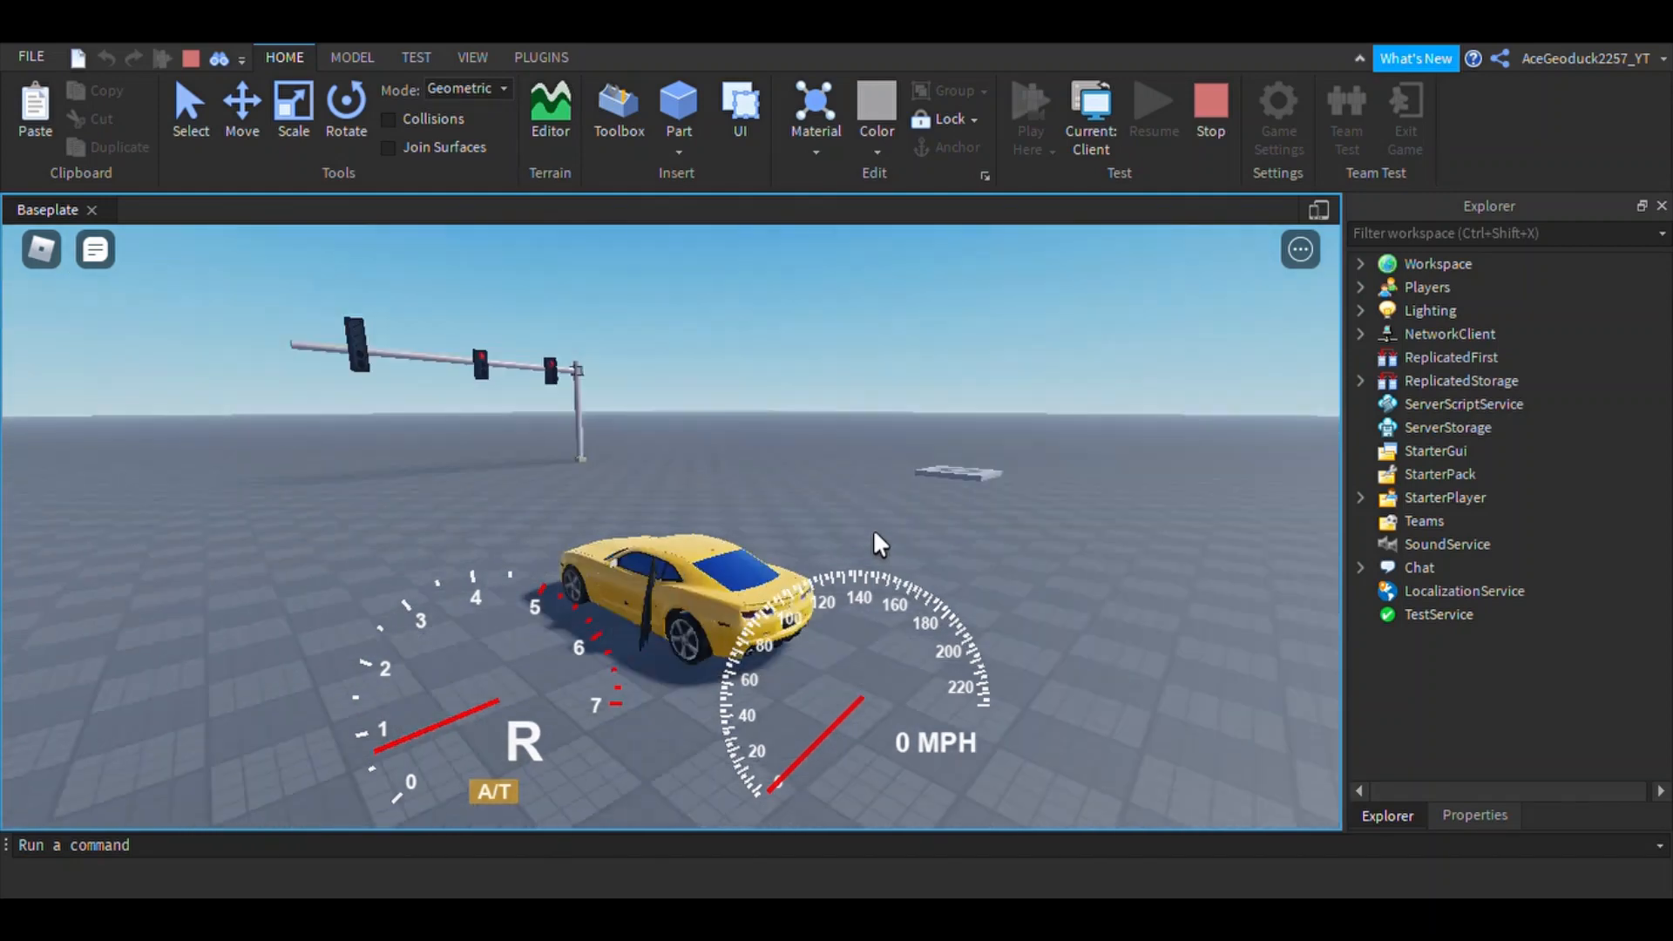
{"action": "scroll", "coordinate": [873, 533], "scroll_direction": "down", "scroll_amount": 5}
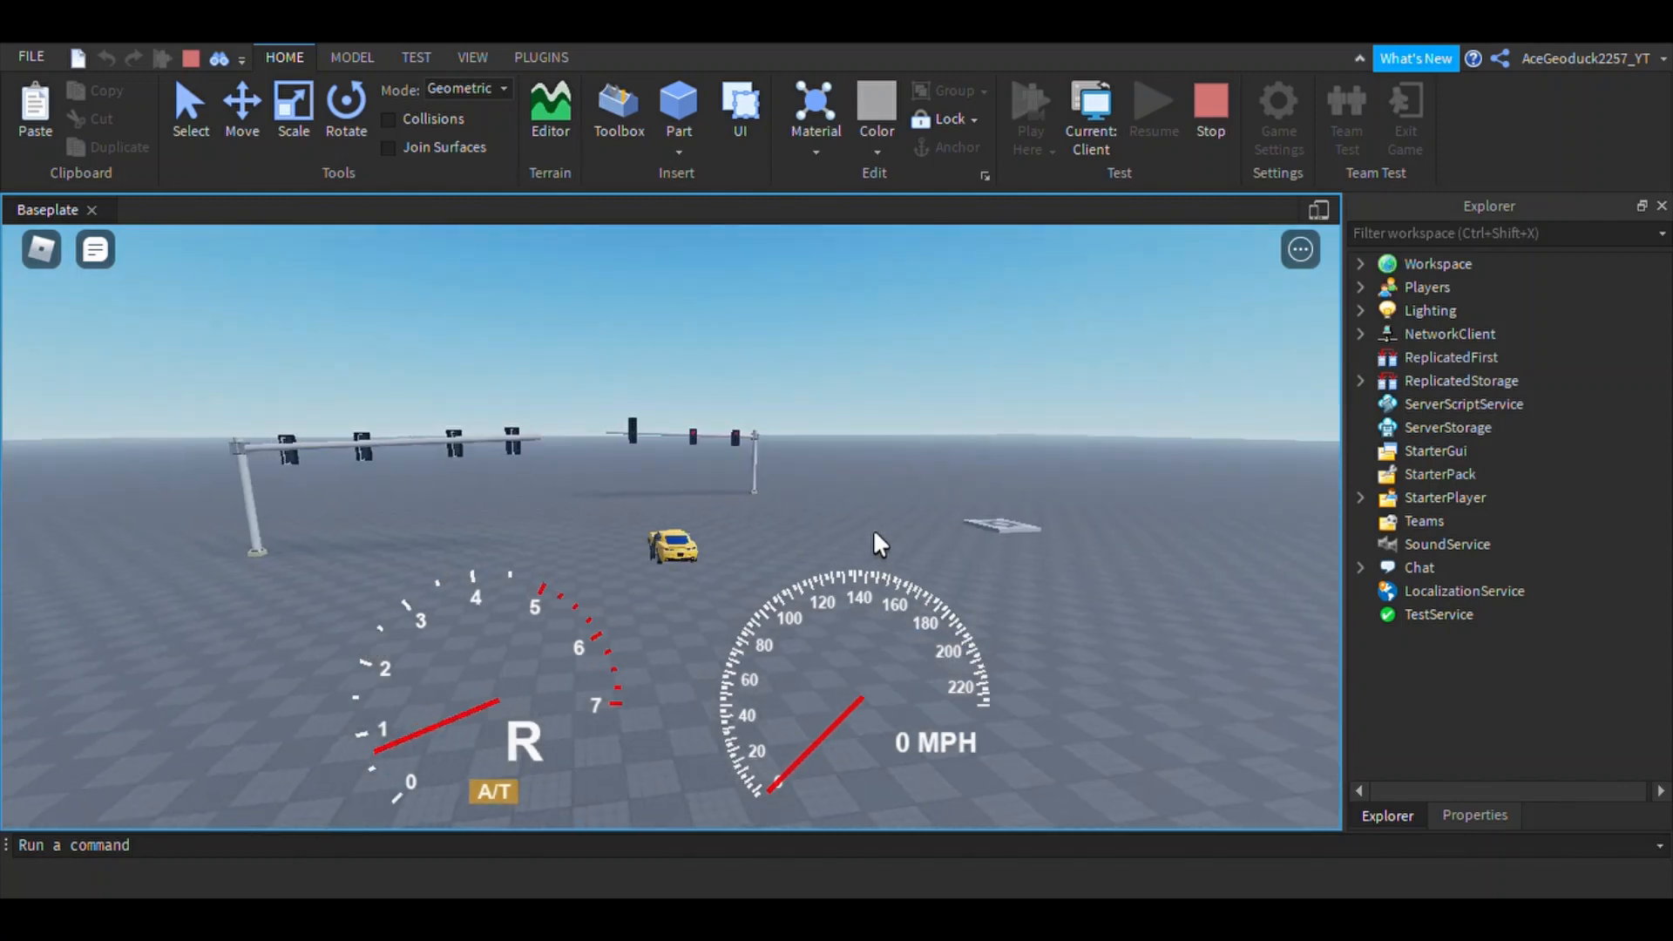
{"action": "scroll", "coordinate": [874, 533], "scroll_direction": "up", "scroll_amount": 5}
{"action": "scroll", "coordinate": [873, 534], "scroll_direction": "up", "scroll_amount": 1}
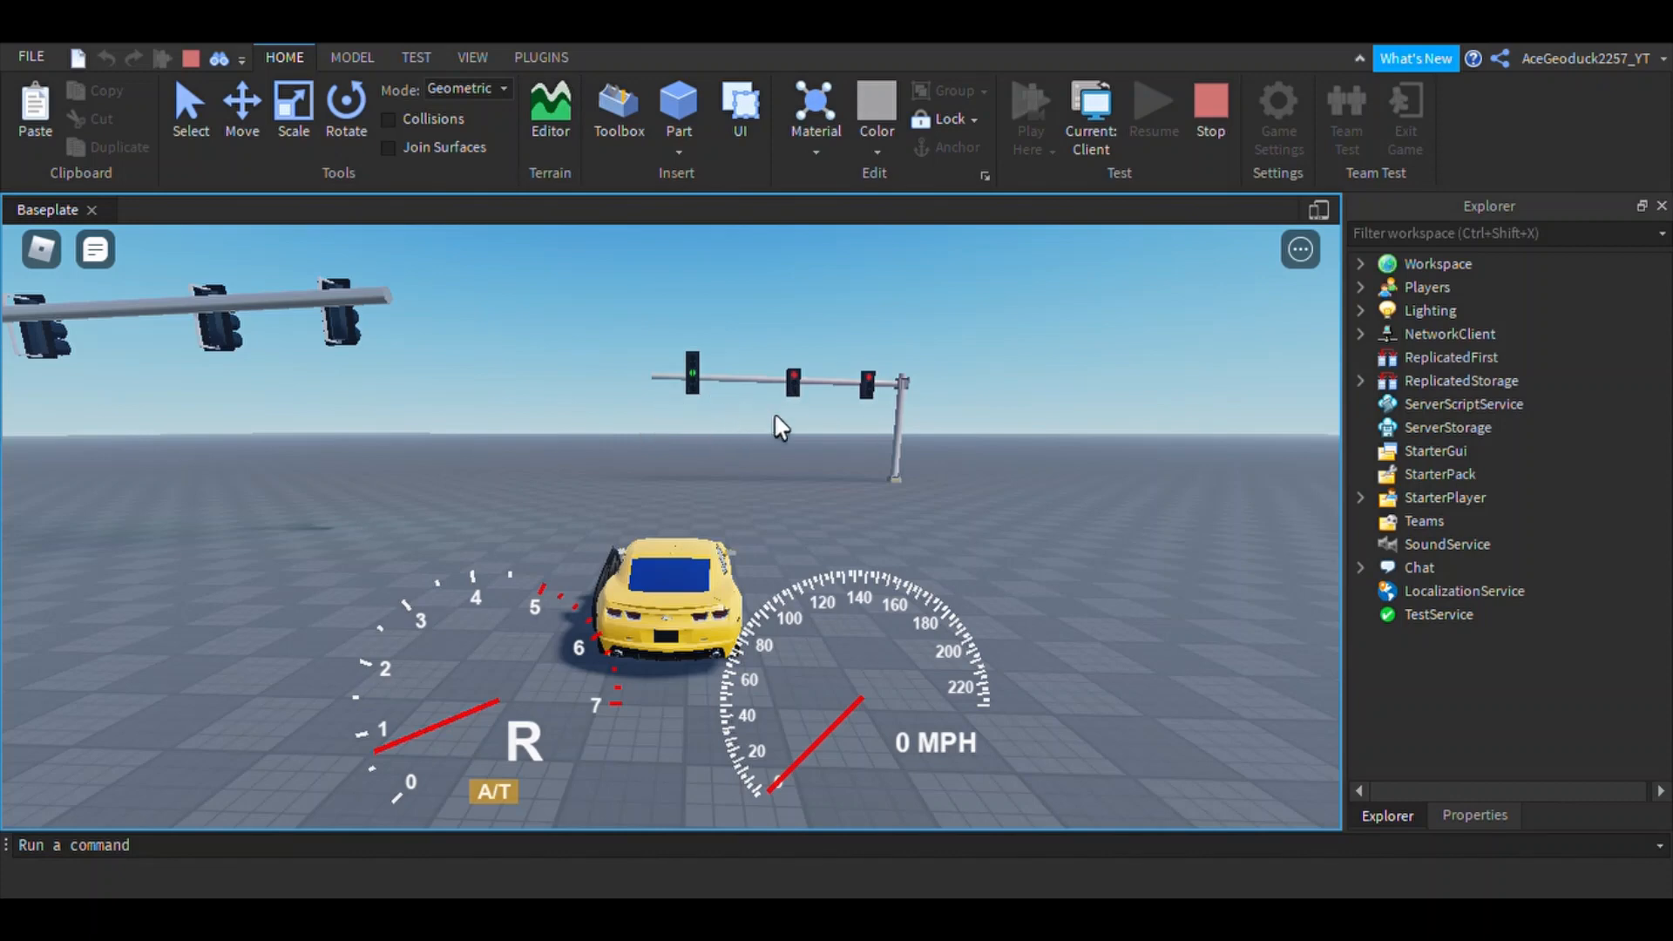
Step: Compare the left-turn and through signals on both approaches over another full cycle with the Camaro still waiting
{"action": "right_click_drag", "start_coordinate": [798, 445], "coordinate": [799, 446]}
{"action": "scroll", "coordinate": [800, 446], "scroll_direction": "down", "scroll_amount": 4}
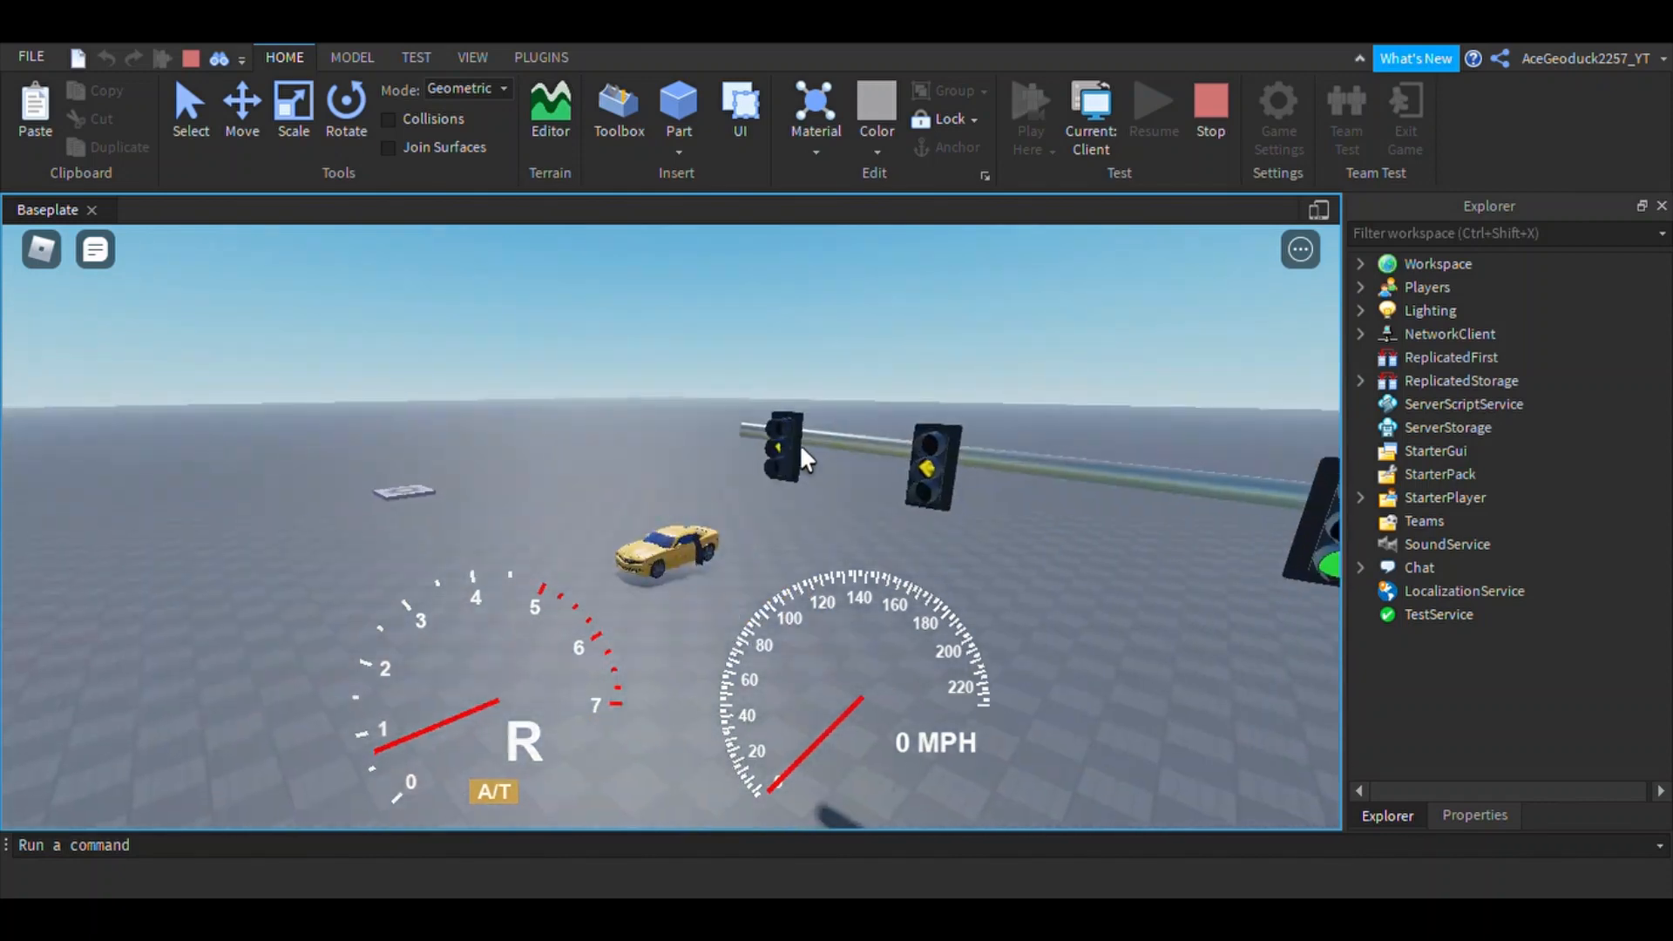
{"action": "right_click_drag", "start_coordinate": [1196, 504], "coordinate": [1195, 504]}
{"action": "scroll", "coordinate": [1196, 503], "scroll_direction": "up", "scroll_amount": 4}
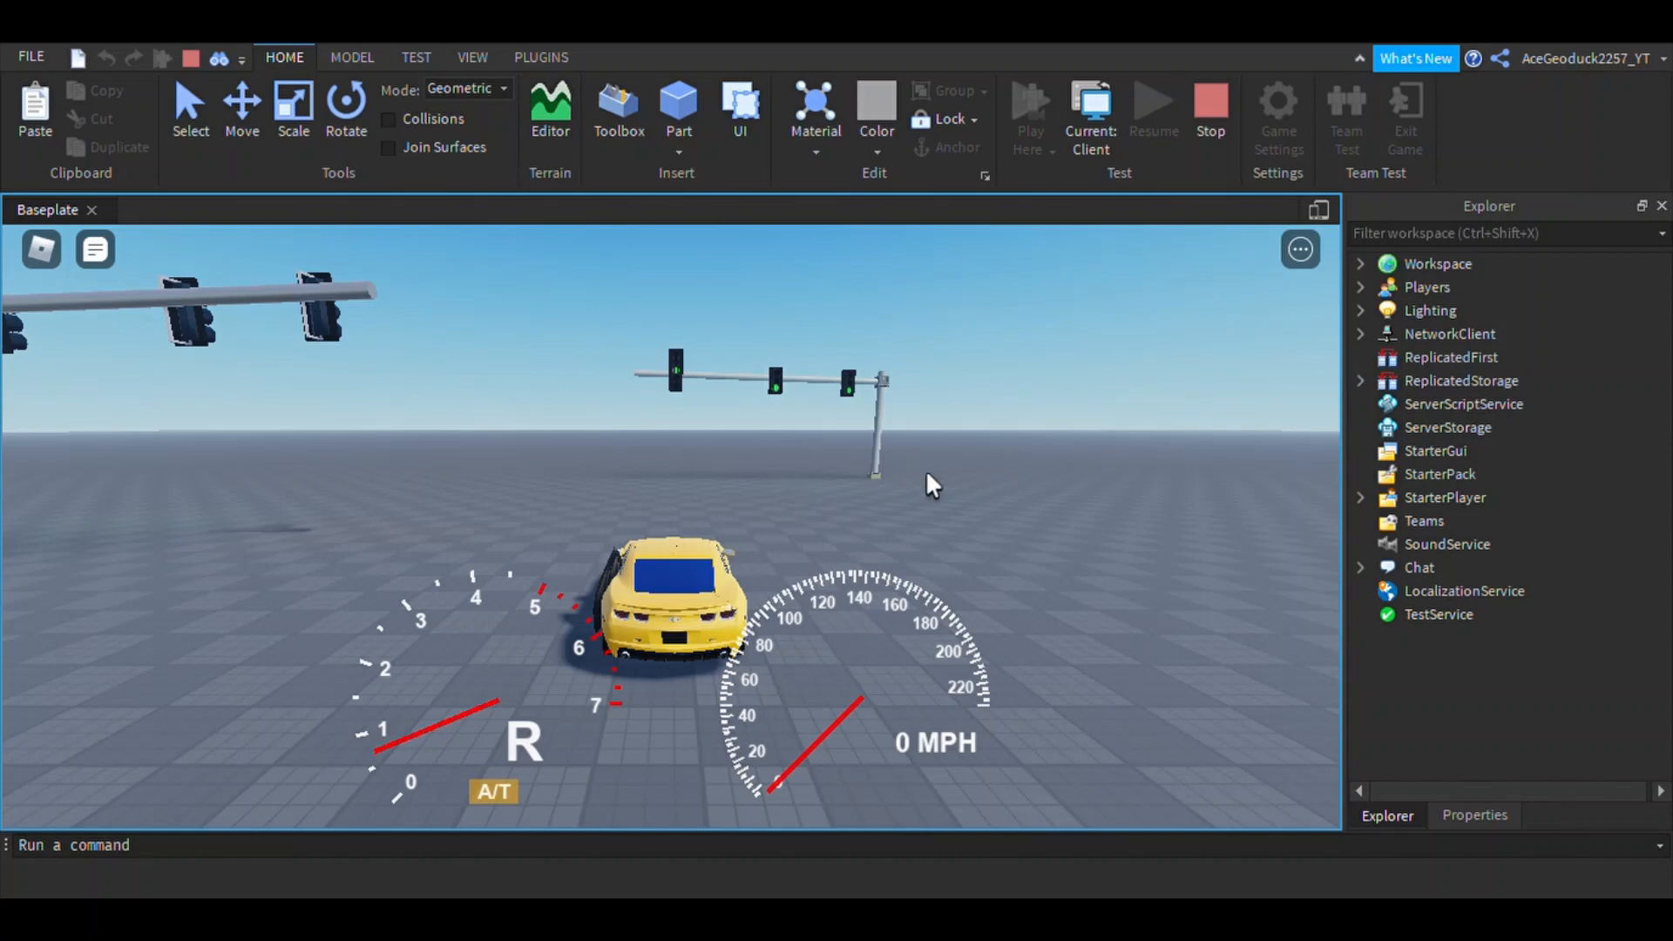
{"action": "right_click_drag", "start_coordinate": [927, 472], "coordinate": [927, 472]}
{"action": "scroll", "coordinate": [927, 473], "scroll_direction": "down", "scroll_amount": 5}
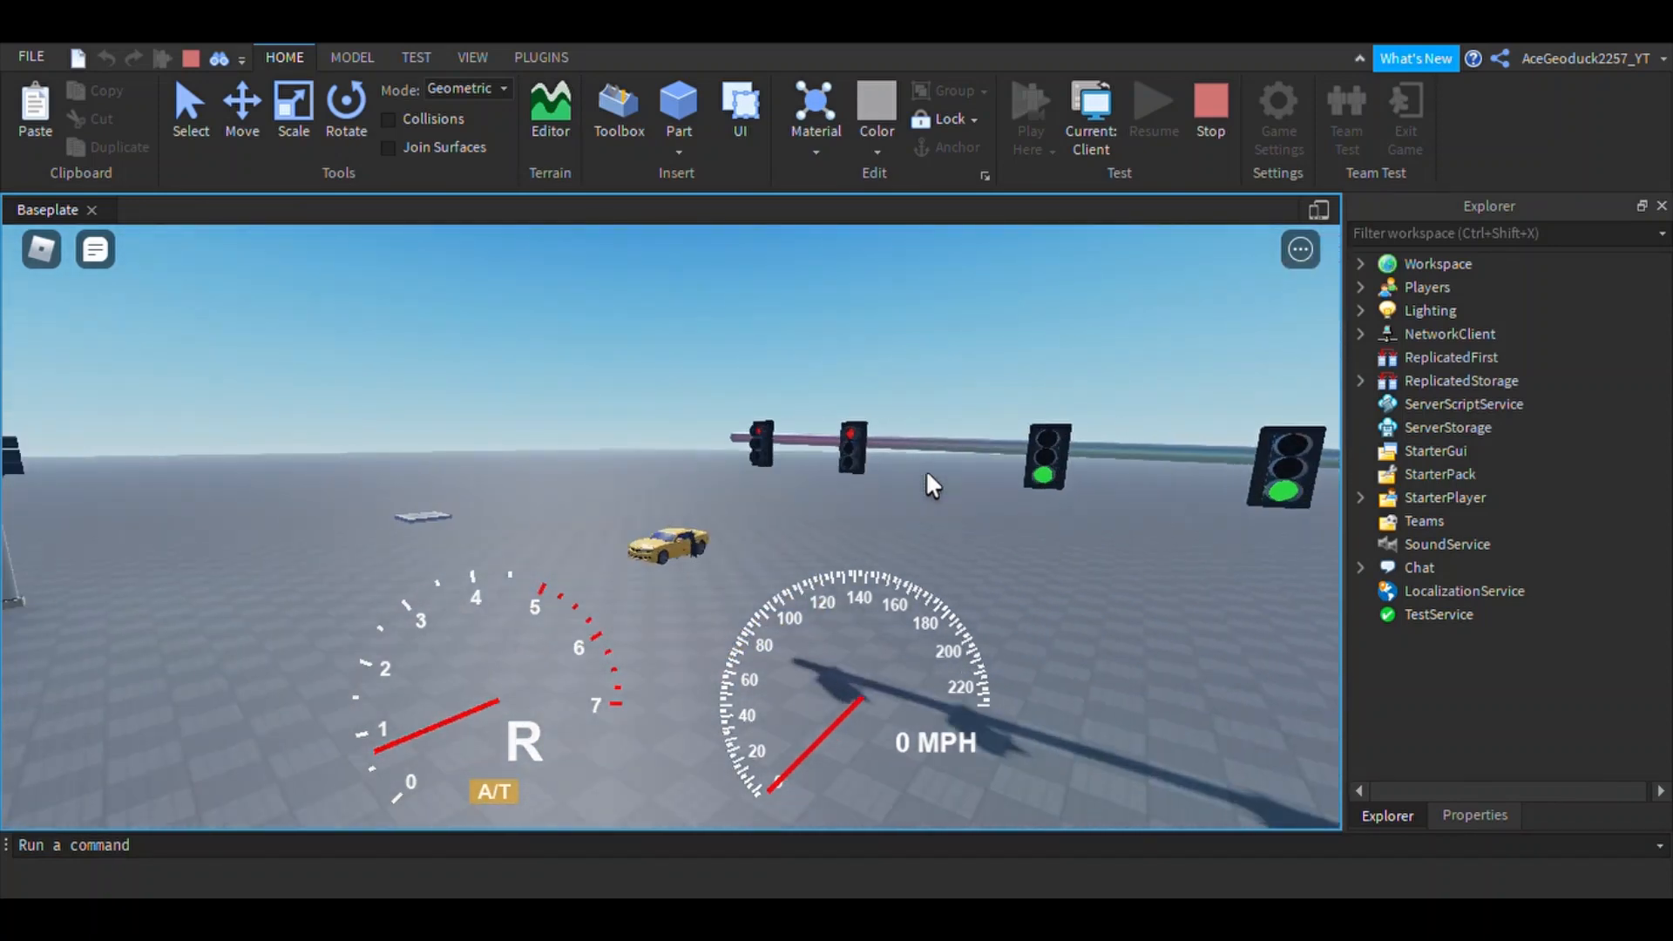
{"action": "right_click_drag", "start_coordinate": [927, 472], "coordinate": [927, 472]}
{"action": "scroll", "coordinate": [927, 472], "scroll_direction": "up", "scroll_amount": 4}
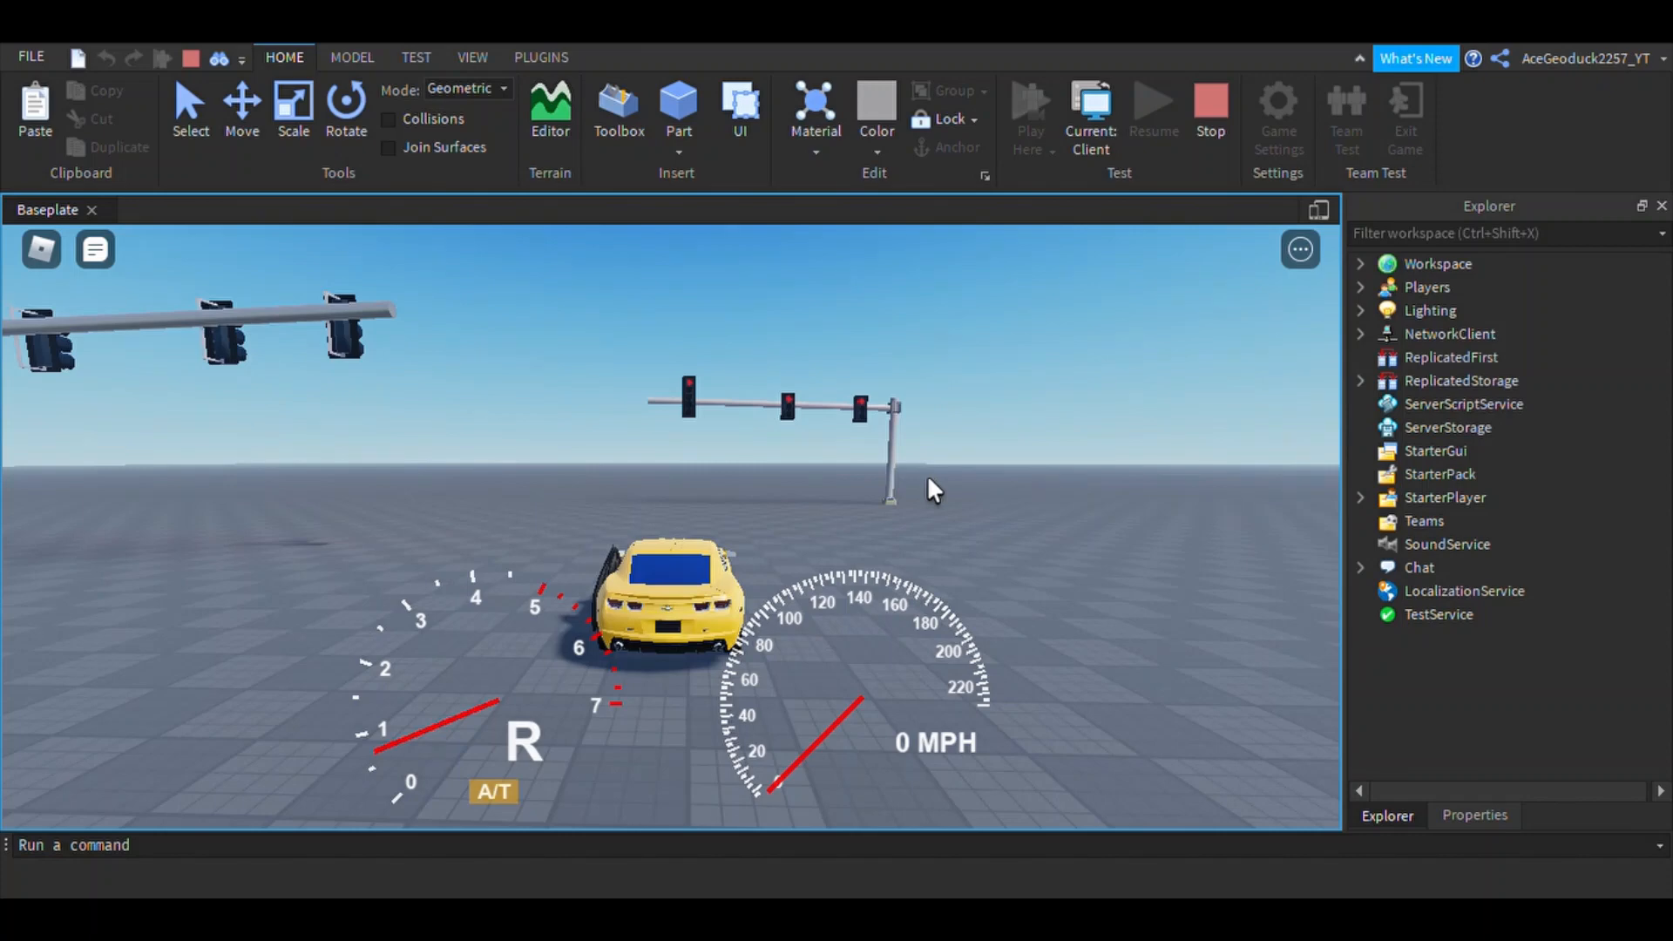
{"action": "right_click_drag", "start_coordinate": [927, 479], "coordinate": [927, 474]}
{"action": "scroll", "coordinate": [927, 479], "scroll_direction": "down", "scroll_amount": 3}
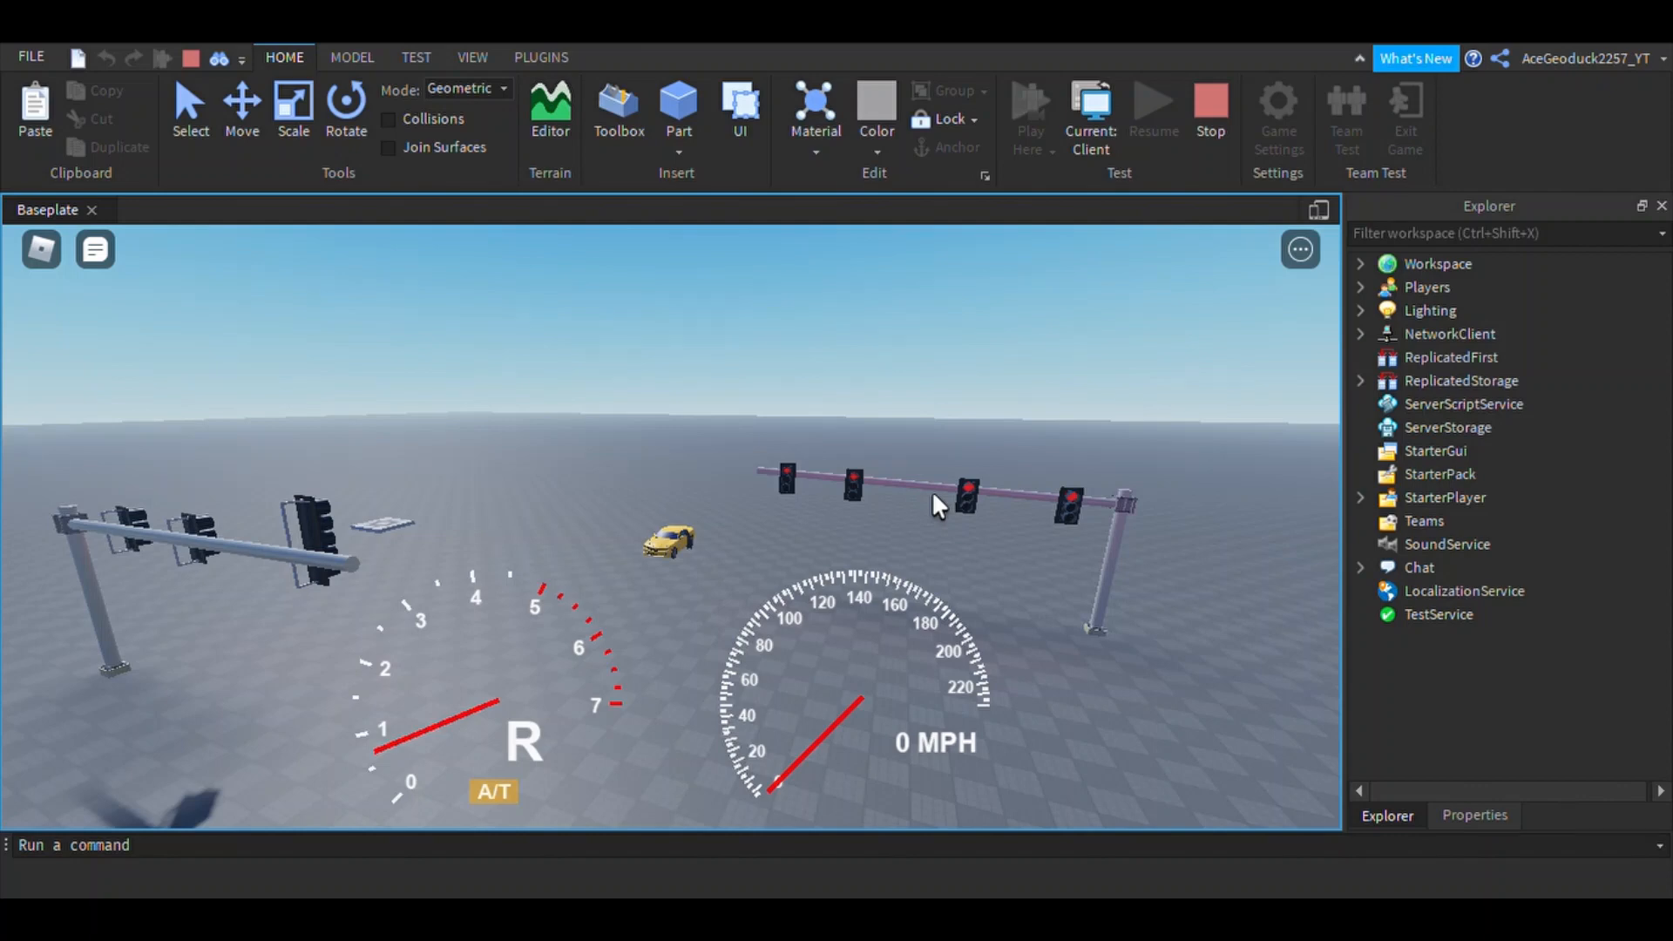
{"action": "scroll", "coordinate": [933, 494], "scroll_direction": "up", "scroll_amount": 5}
{"action": "right_click_drag", "start_coordinate": [932, 494], "coordinate": [845, 507]}
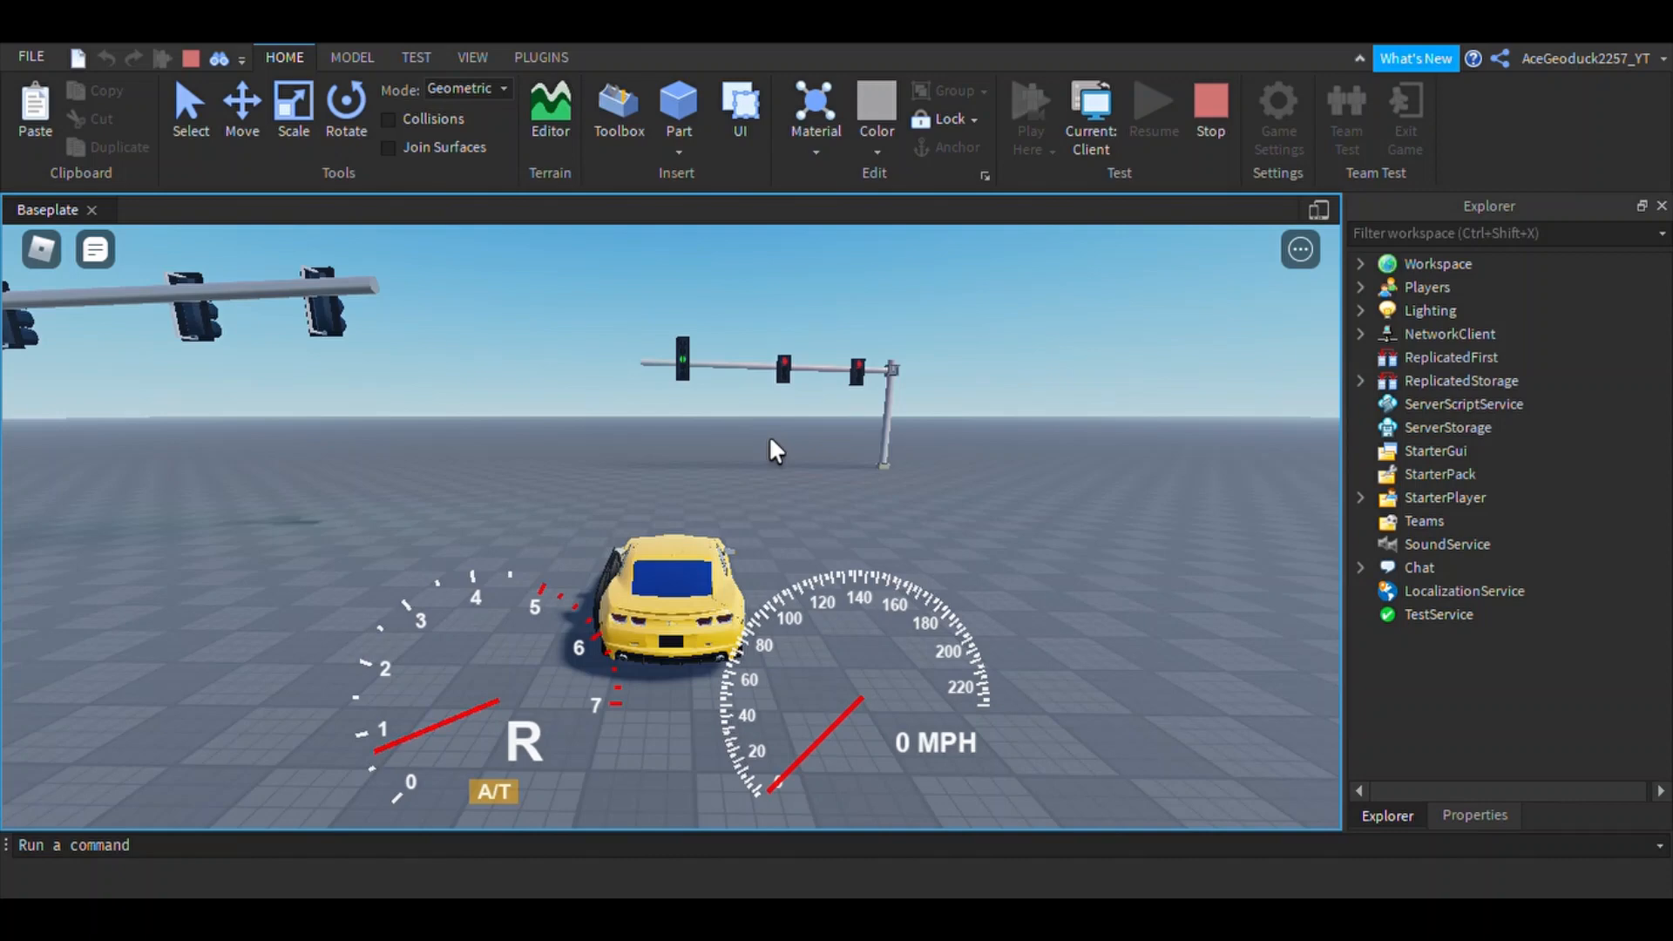
Step: Drive the Camaro through a left turn at the intersection, back away from the pole, and circle back to face the five-section signal
{"action": "key", "text": "w"}
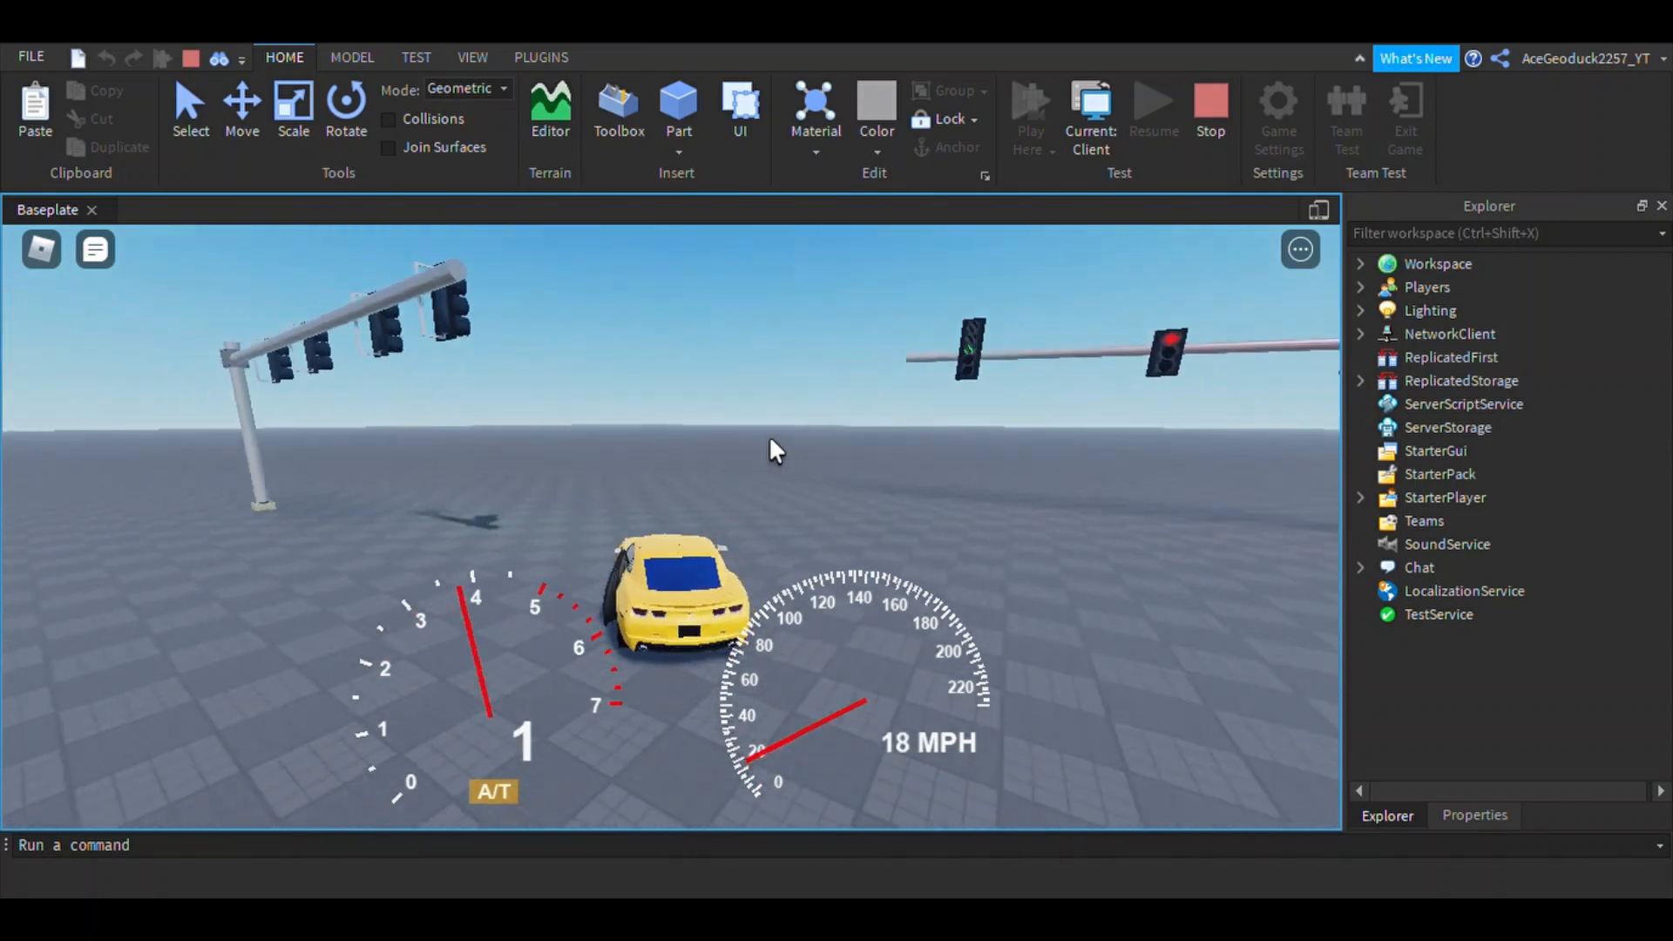
{"action": "key", "text": "a"}
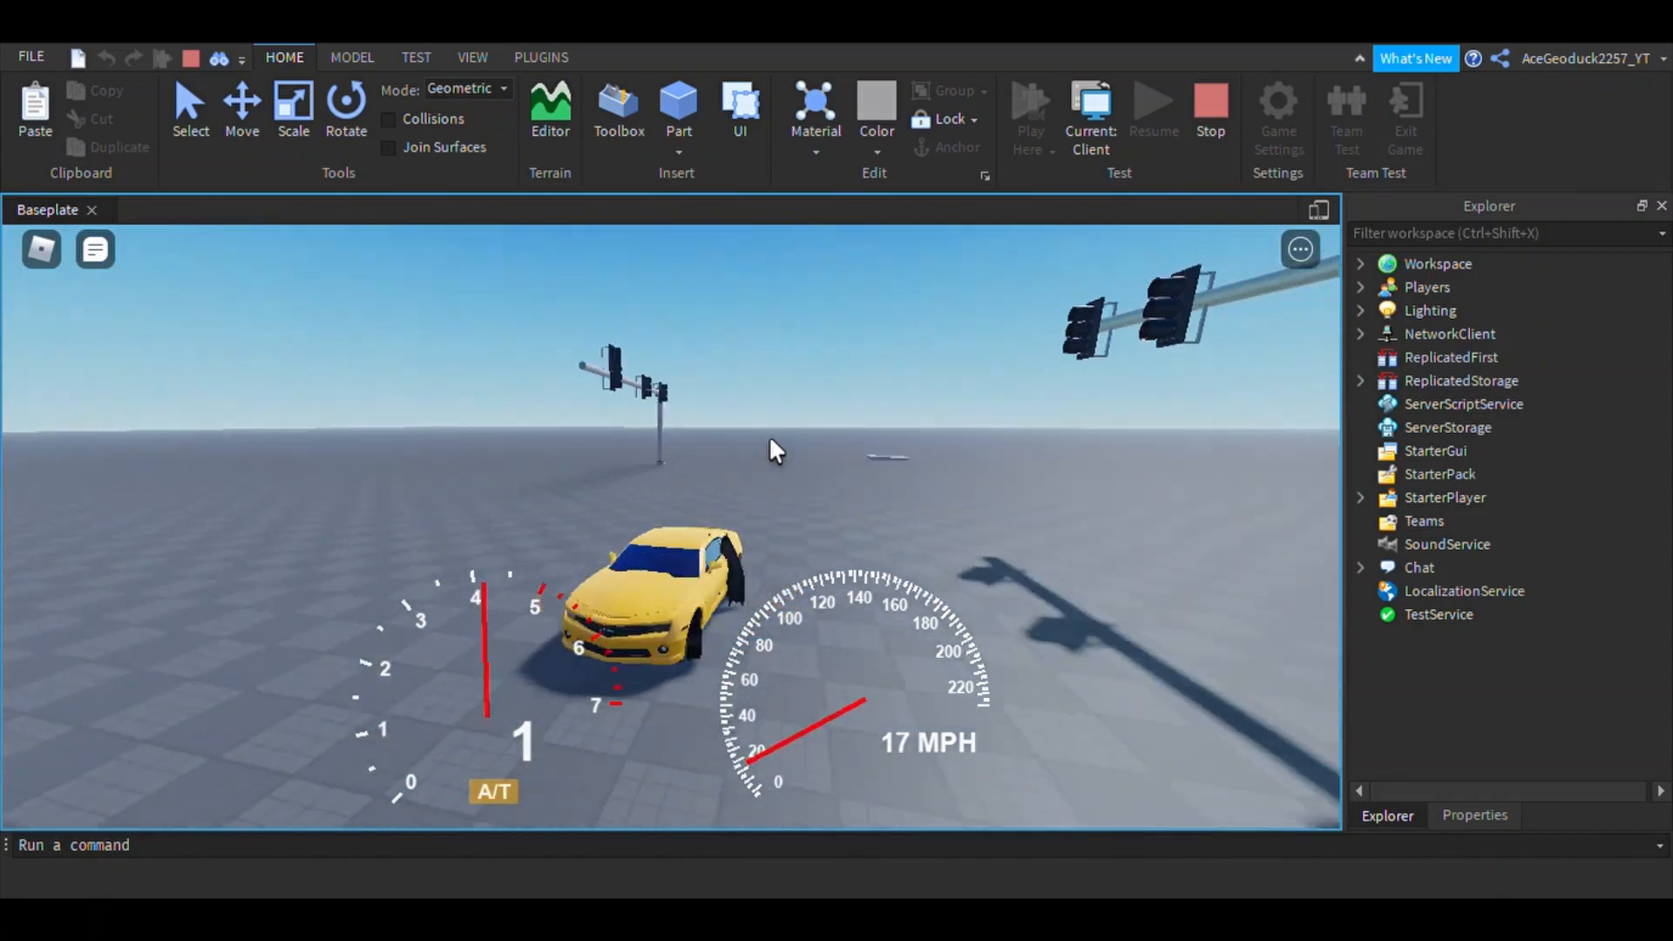
{"action": "key", "text": "s"}
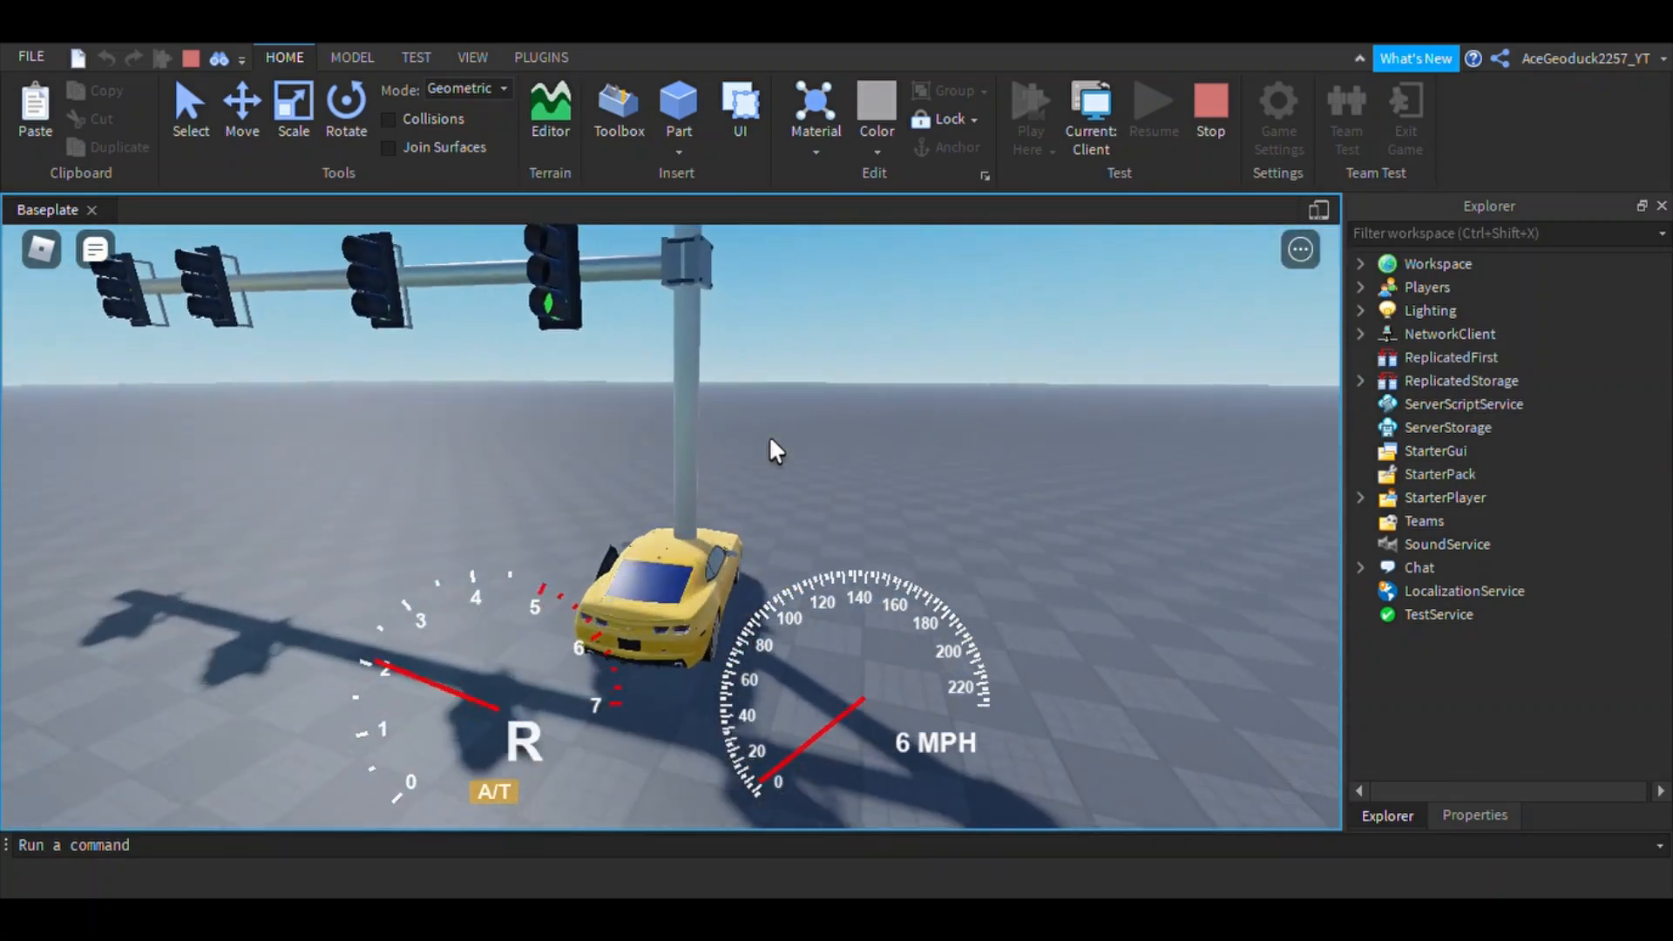
{"action": "key", "text": "w"}
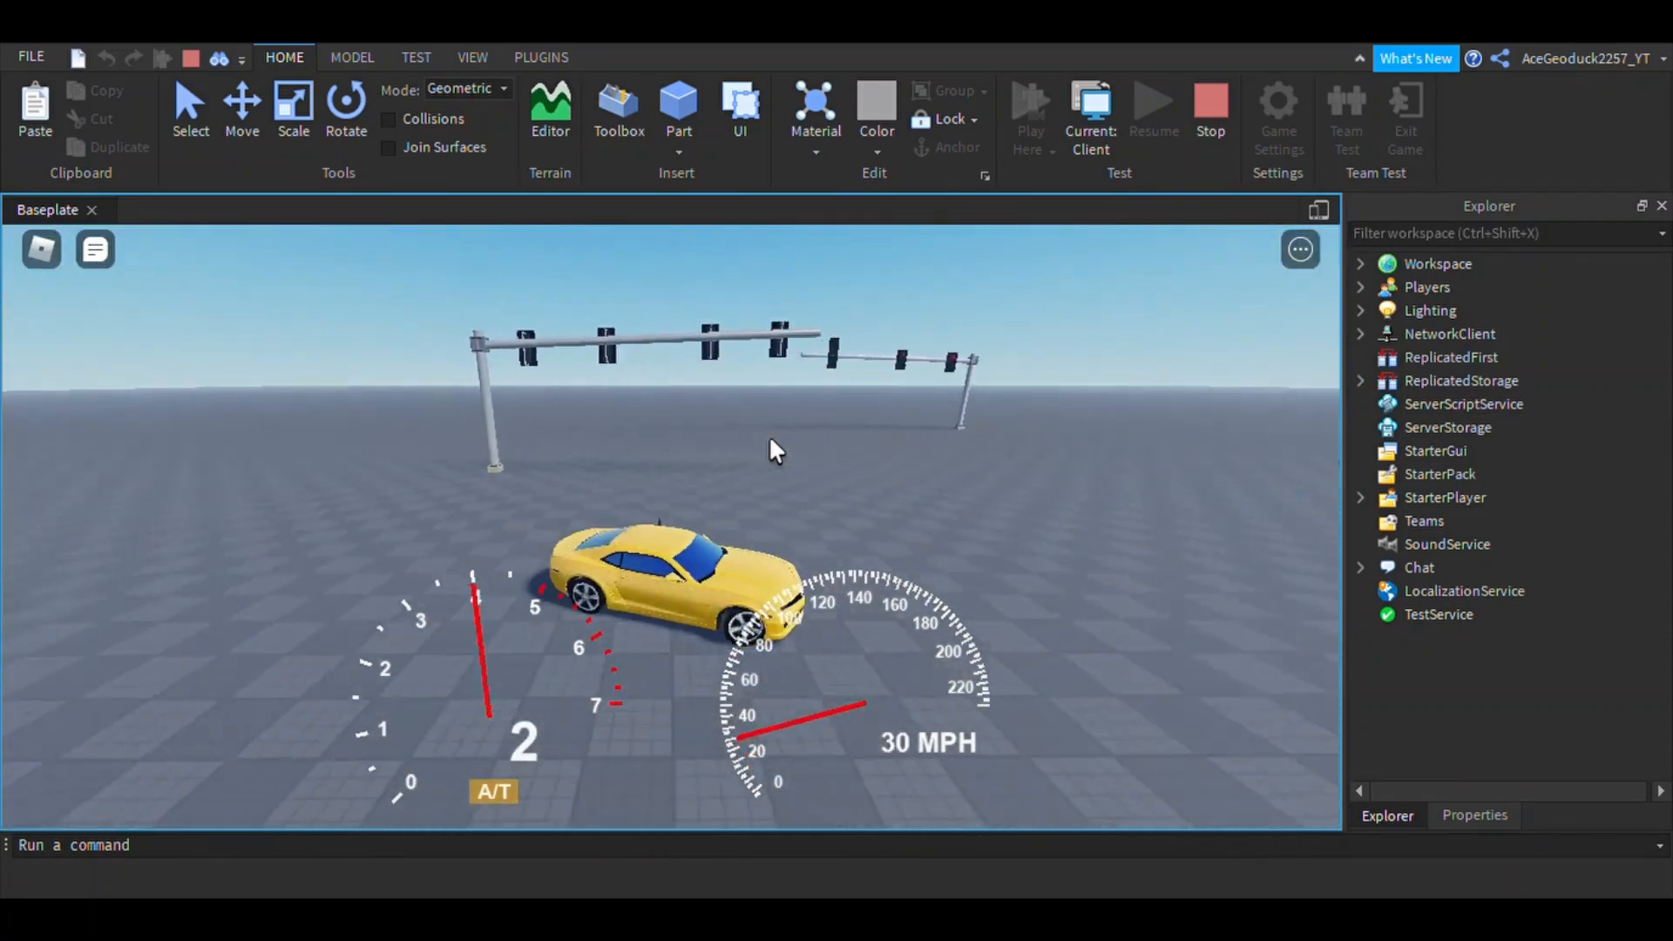
{"action": "key", "text": "s"}
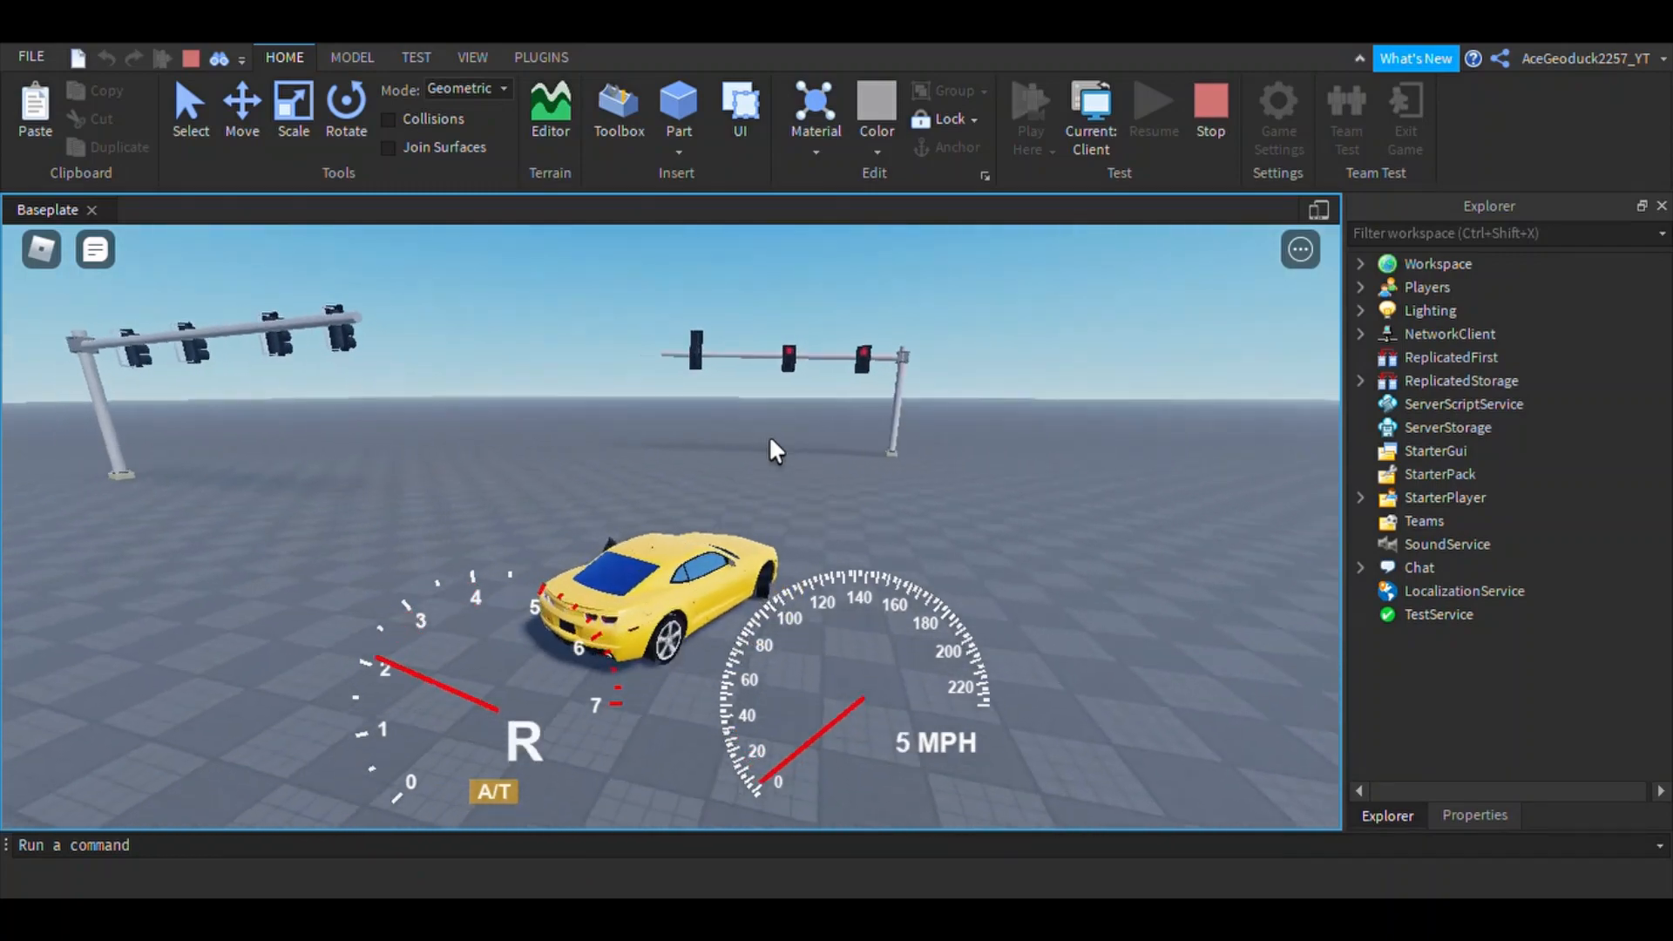
{"action": "right_click_drag", "start_coordinate": [898, 382], "coordinate": [912, 379]}
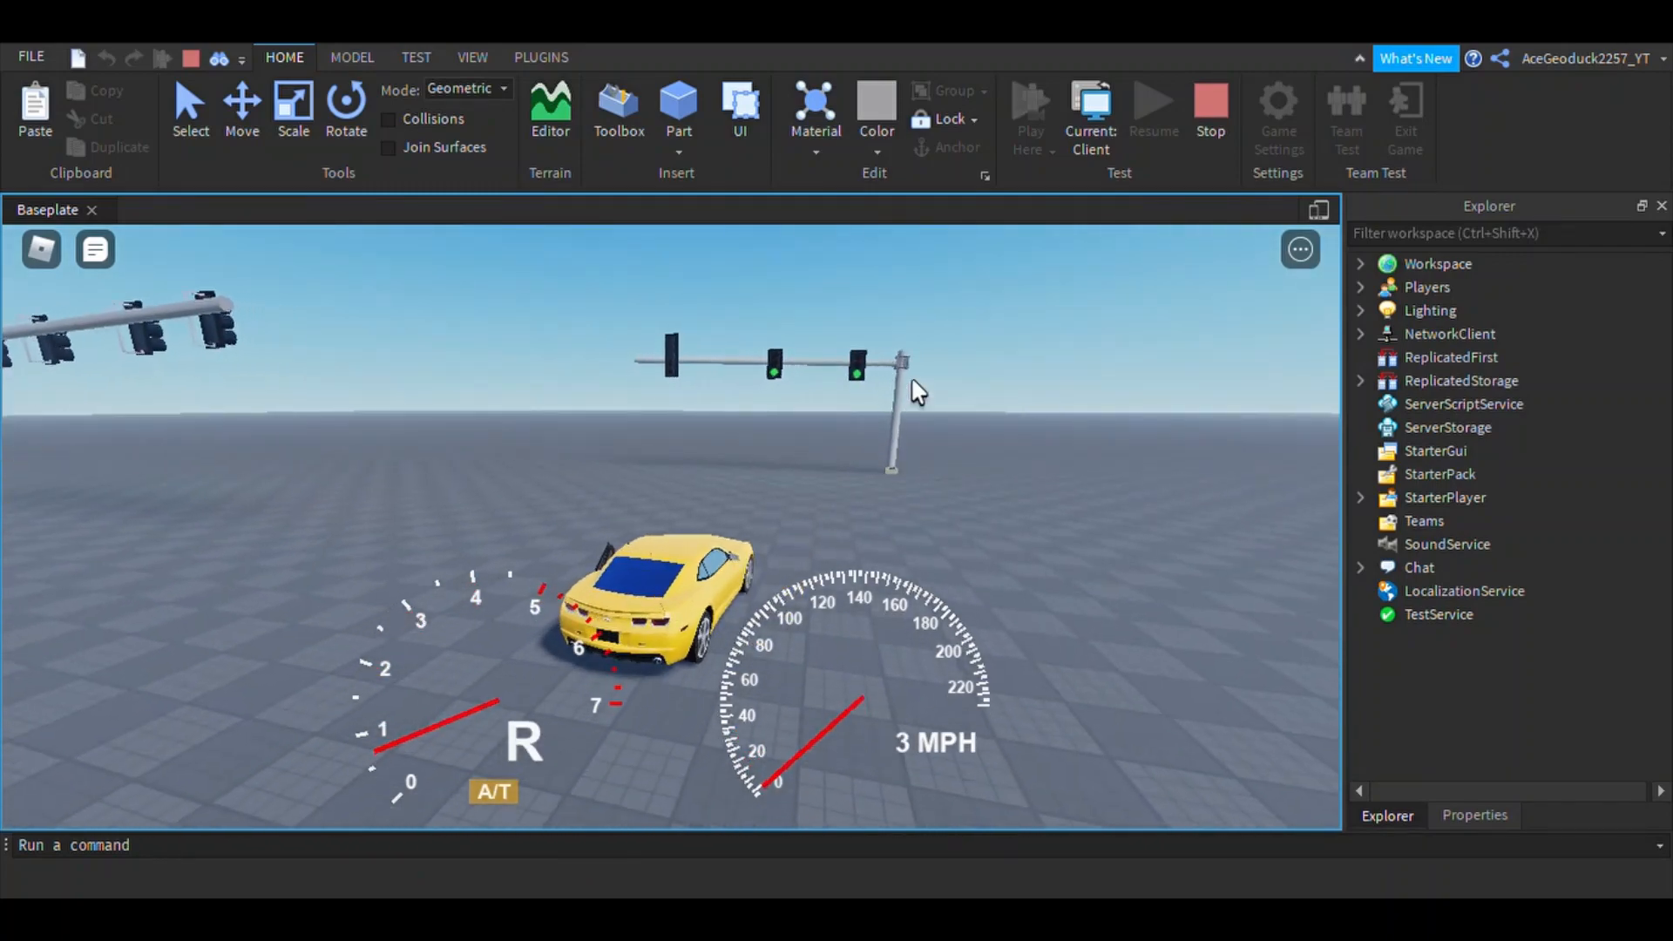
Step: Drive the Camaro through the intersection again, loop left around the mast arms, brake, and end the playtest
{"action": "key", "text": "w"}
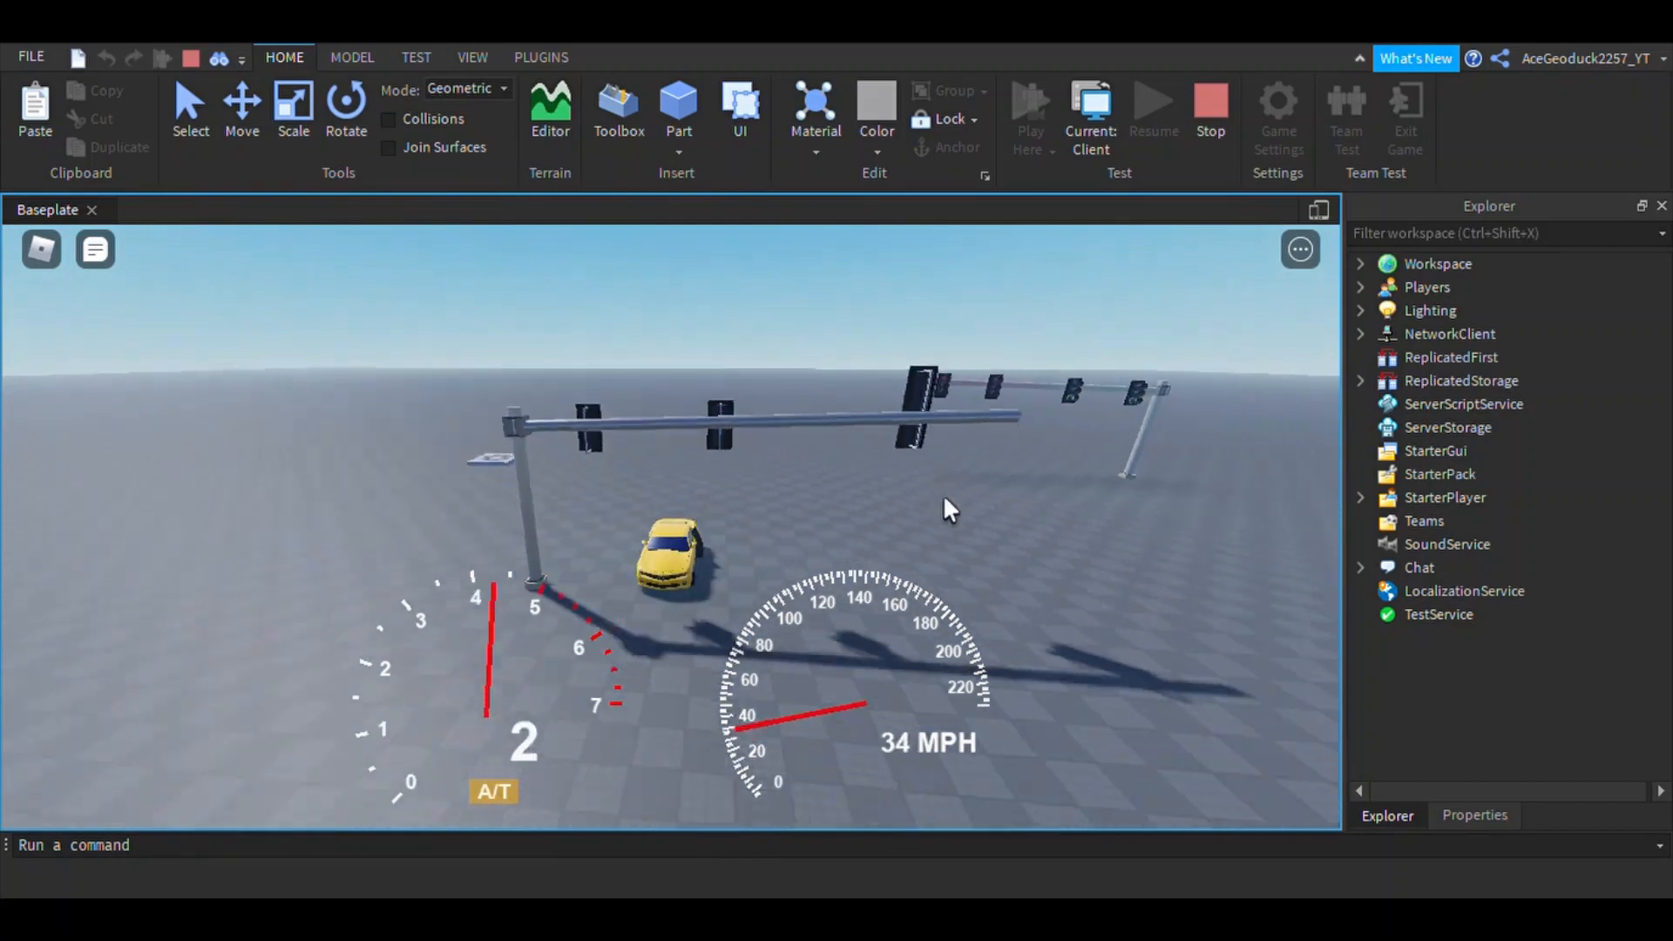
{"action": "key", "text": "a"}
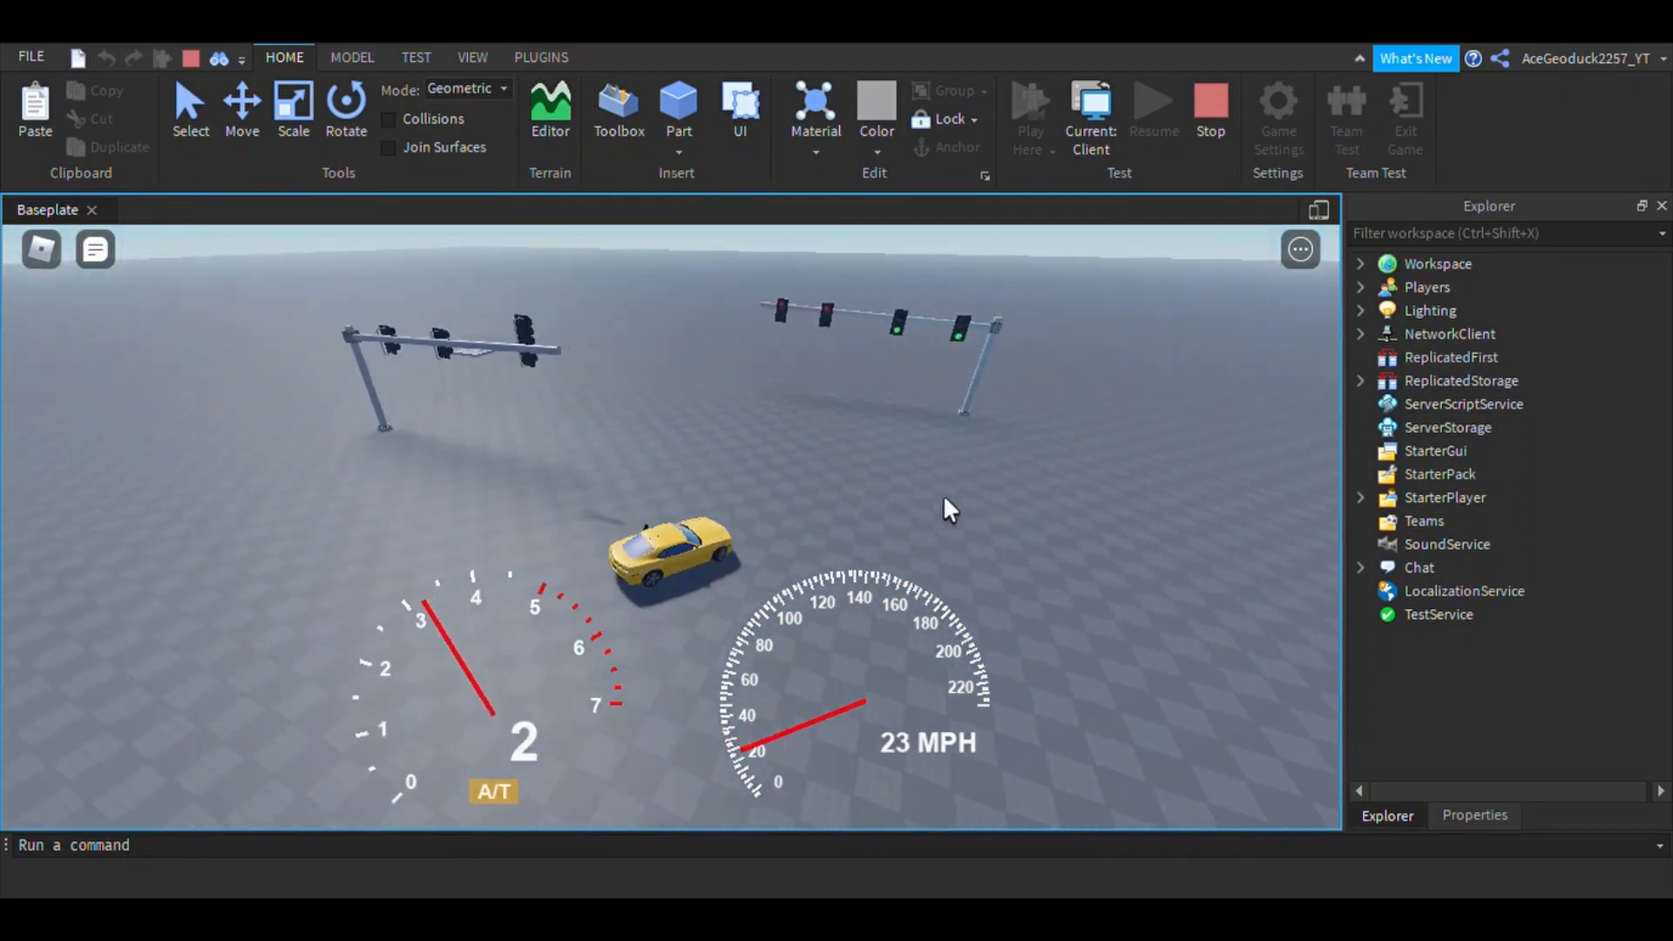
{"action": "key", "text": "w"}
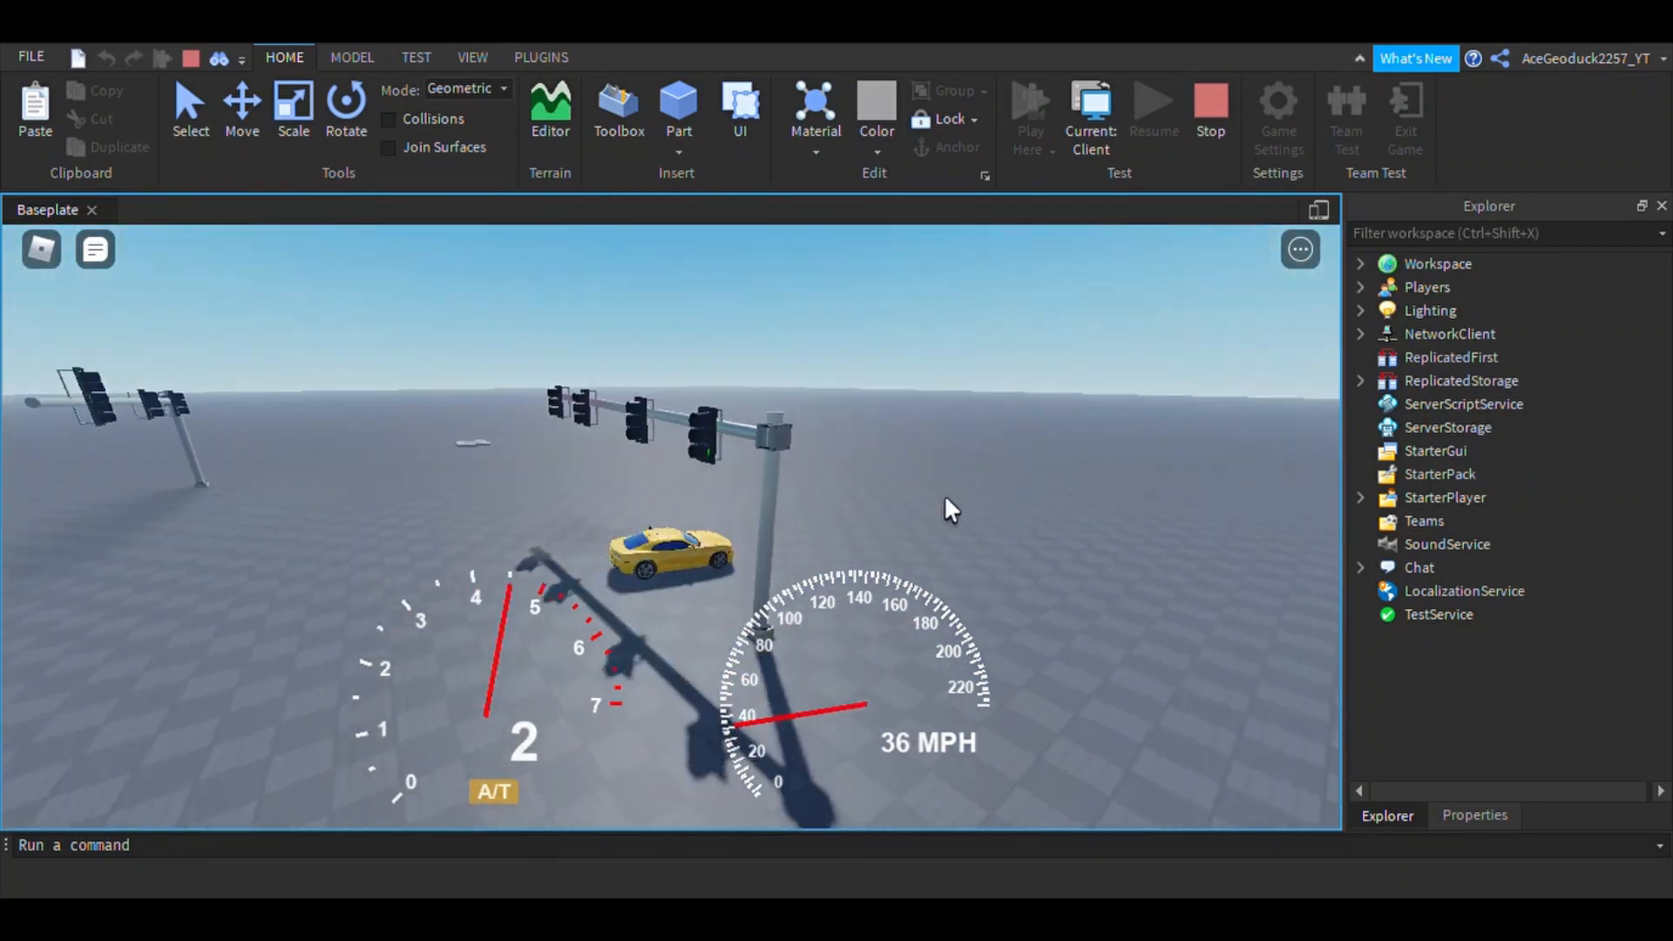
{"action": "key", "text": "a"}
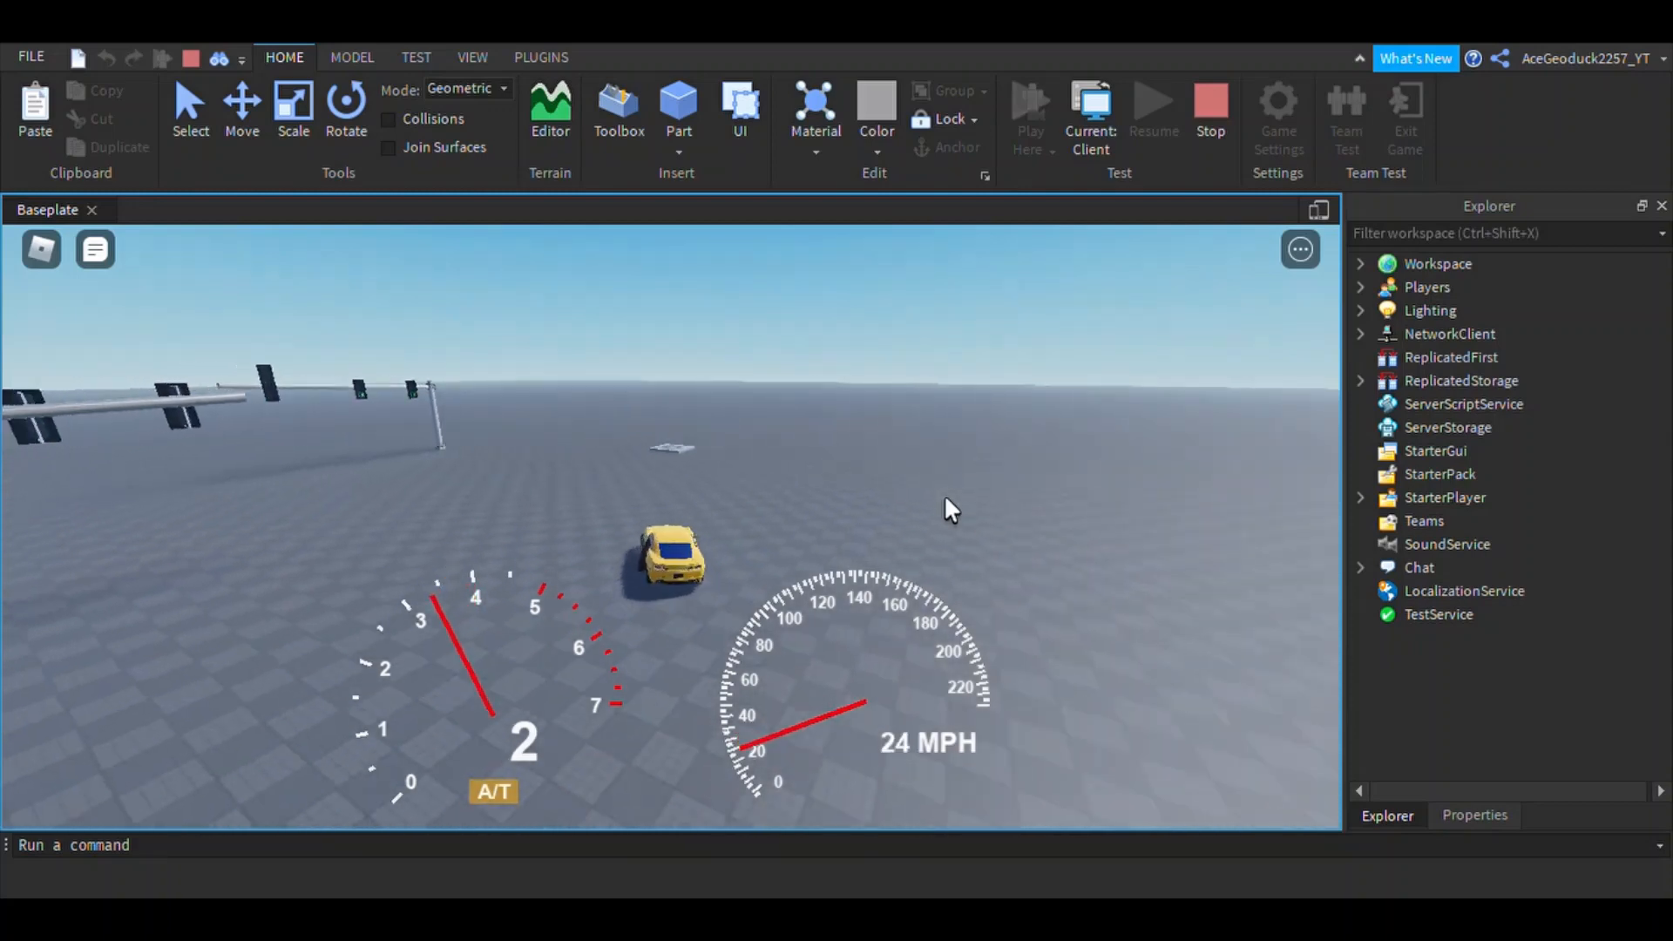
{"action": "key", "text": "s"}
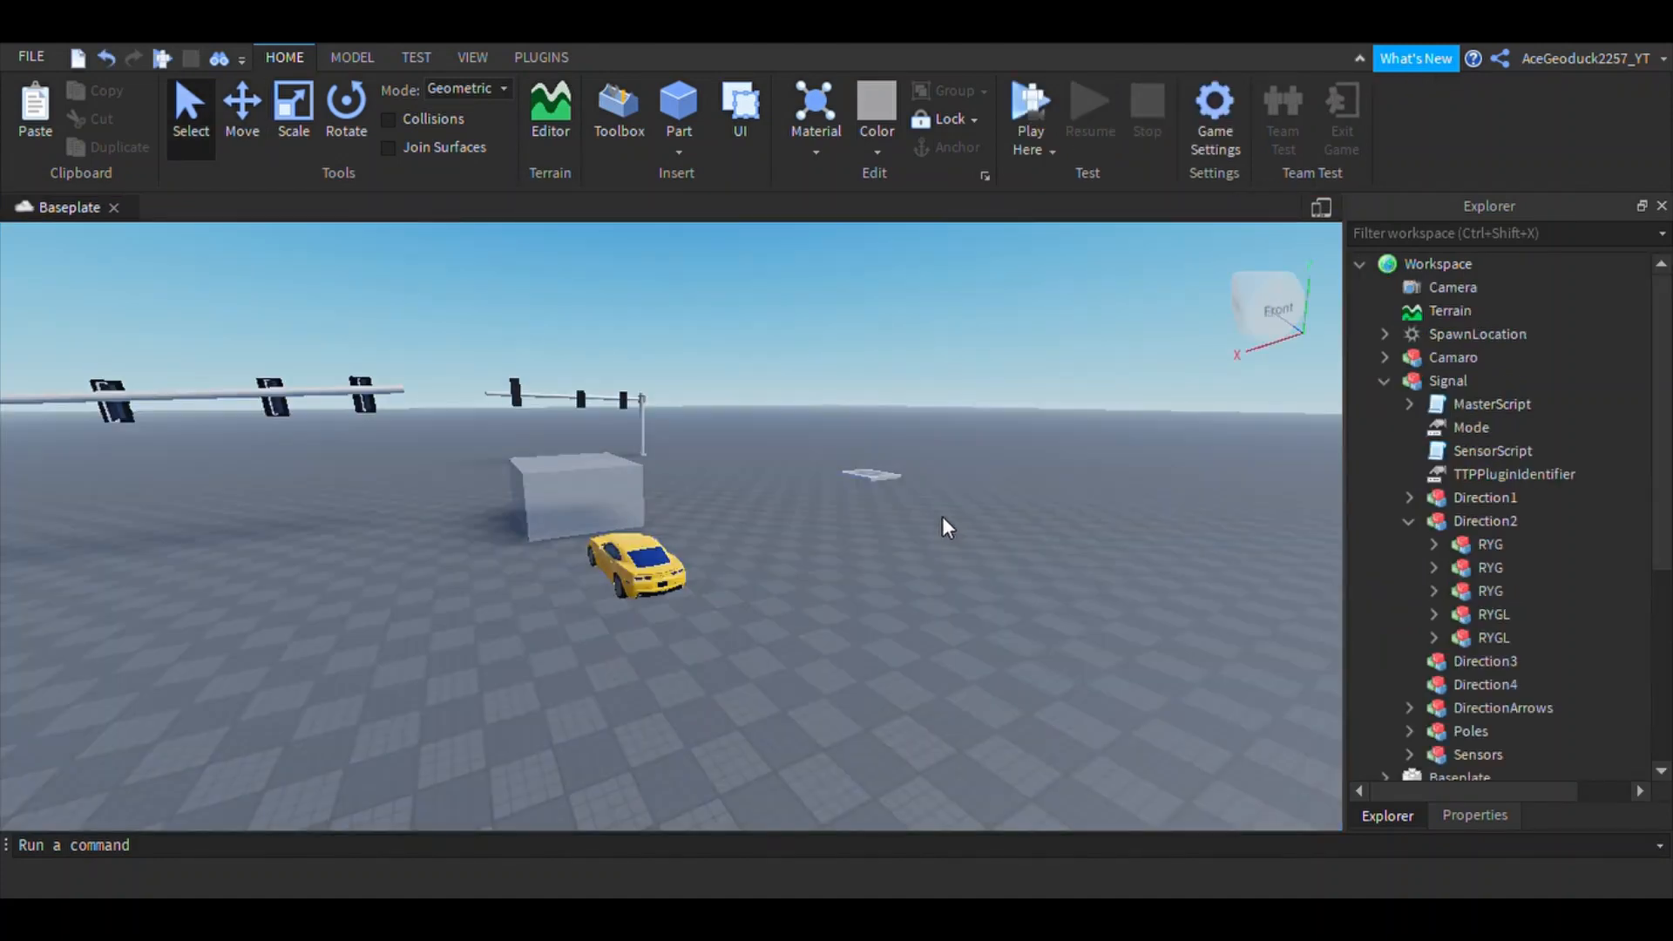
Step: Examine the whole intersection with both mast arms, the sensor block and the Camaro from the opposite side
{"action": "key", "text": "a"}
{"action": "right_click_drag", "start_coordinate": [824, 567], "coordinate": [824, 567]}
{"action": "key", "text": "s"}
{"action": "key", "text": "d"}
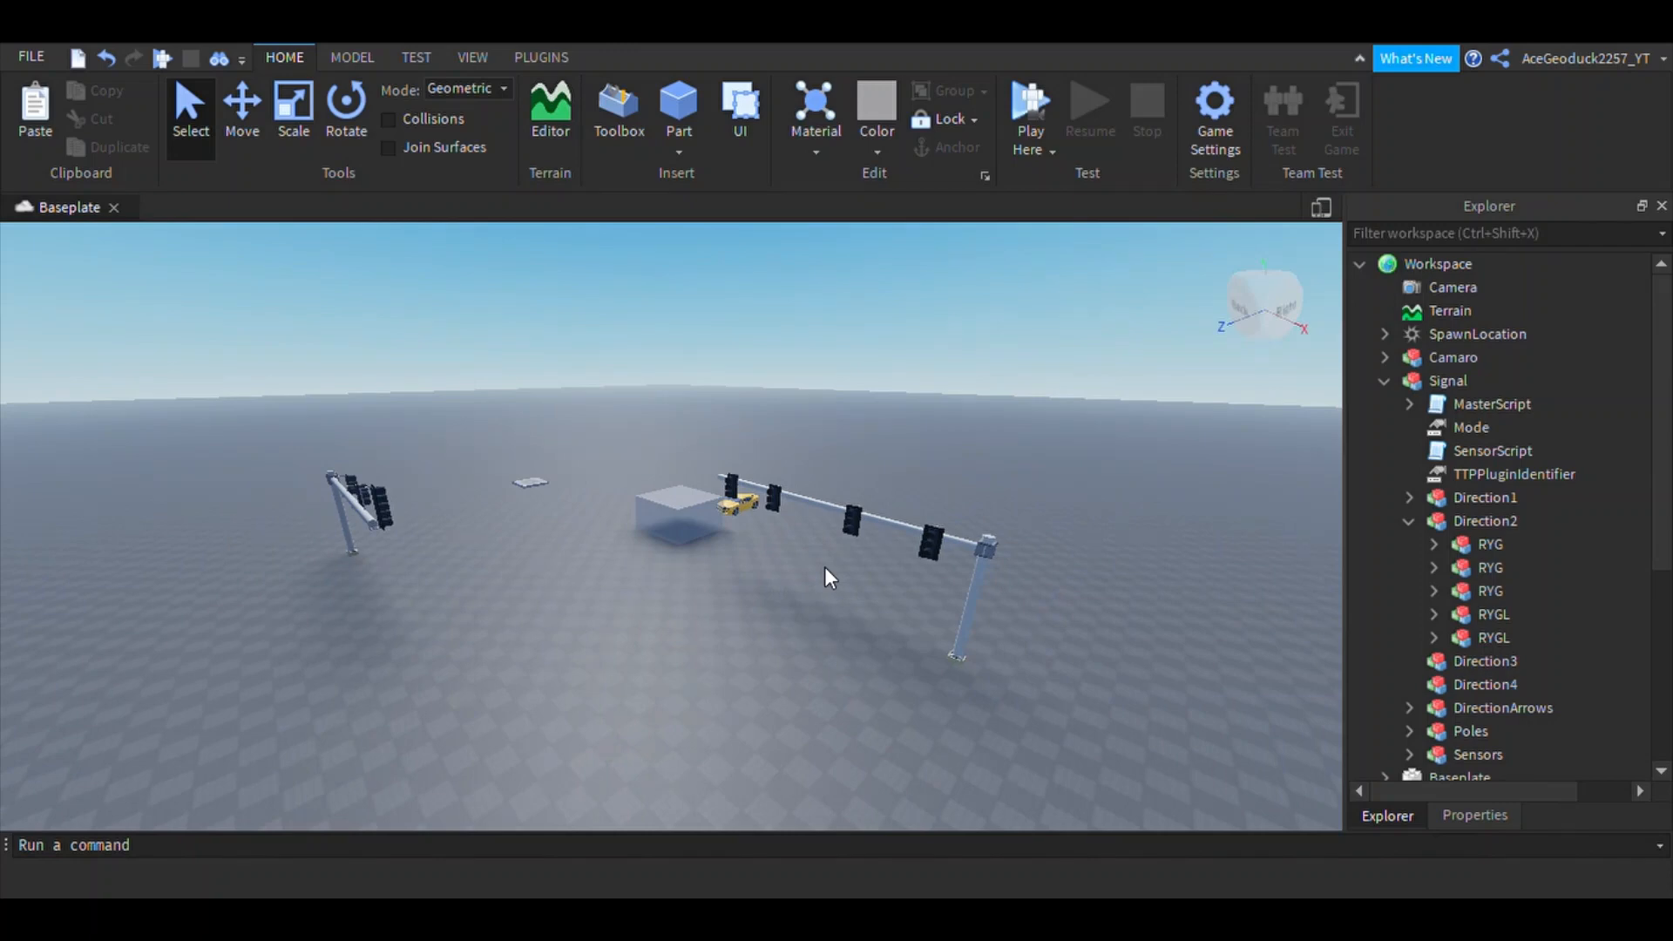